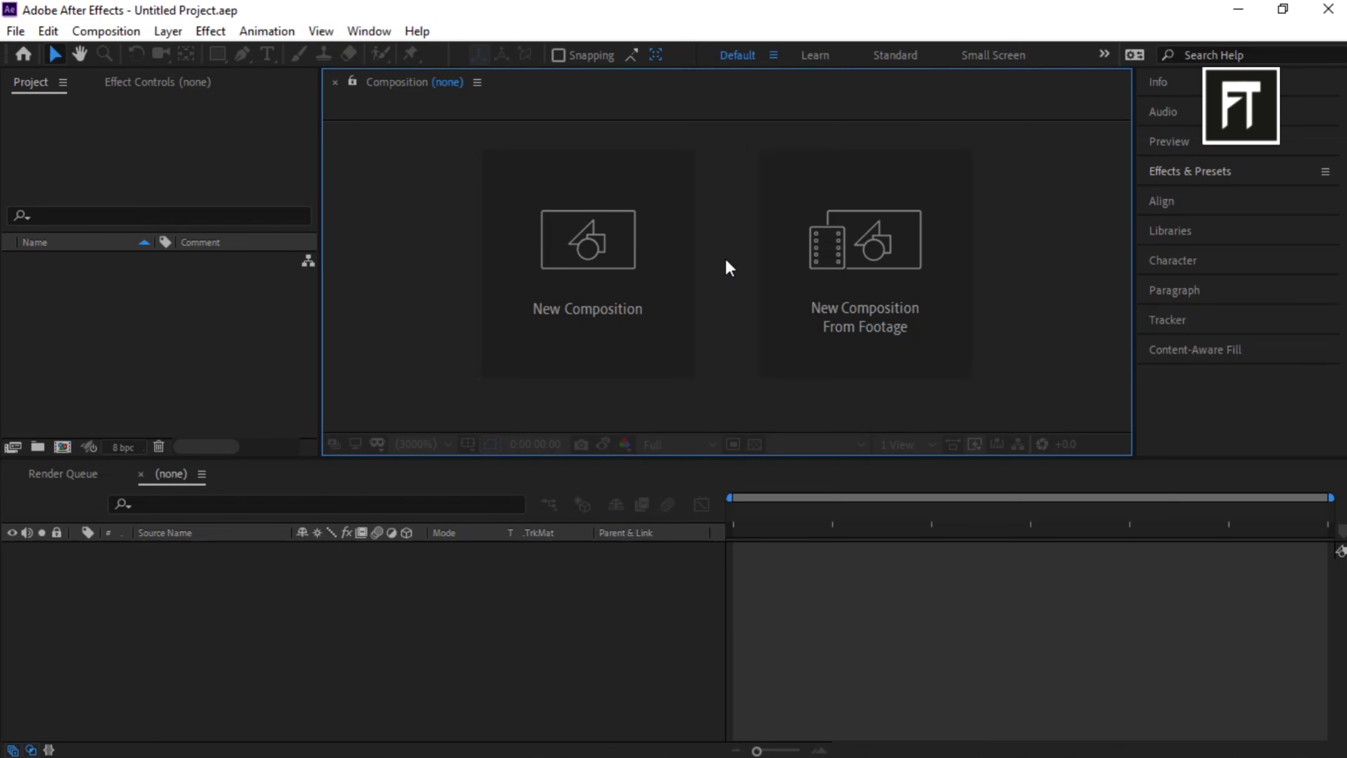
# Create a new composition named Glitch at 1920 x 1080 px, 30 fps and 10 seconds long.
pyautogui.click(597, 336)
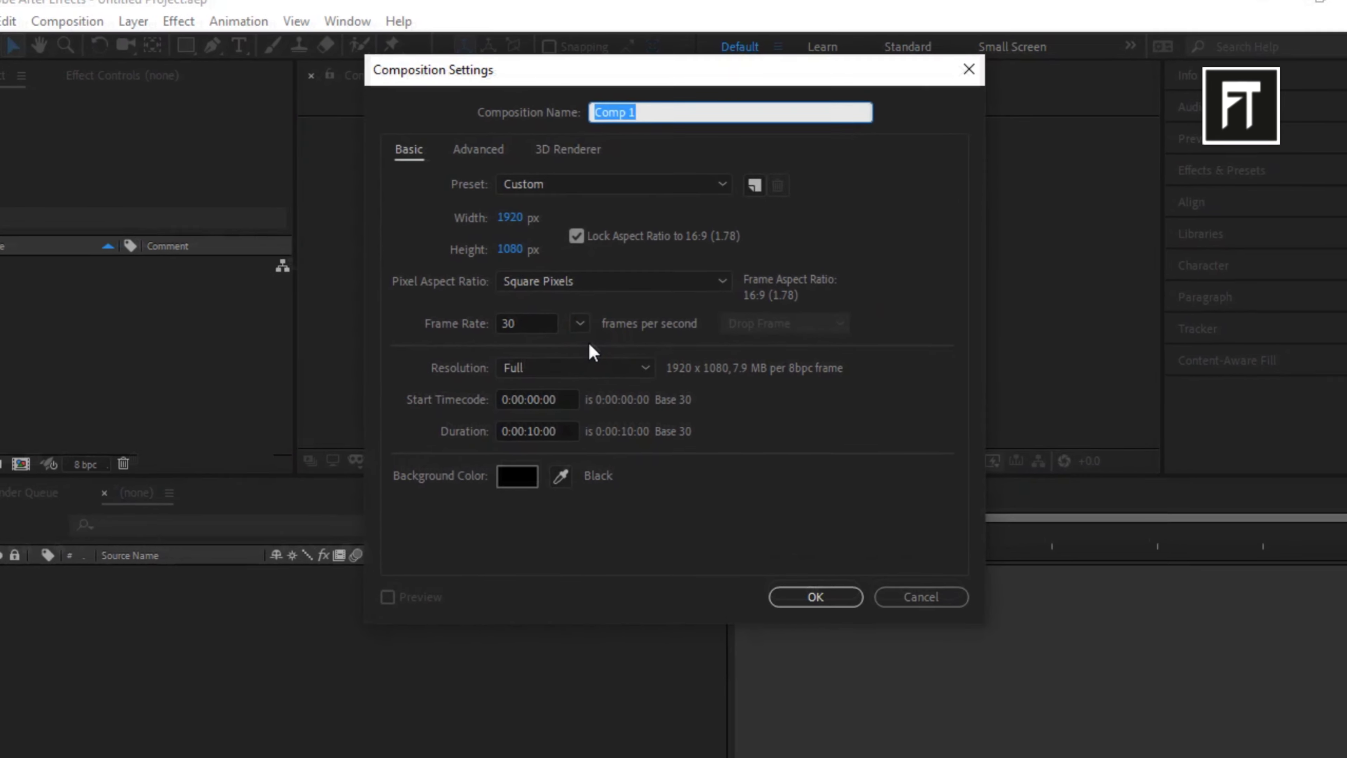
pyautogui.write('Glitch')
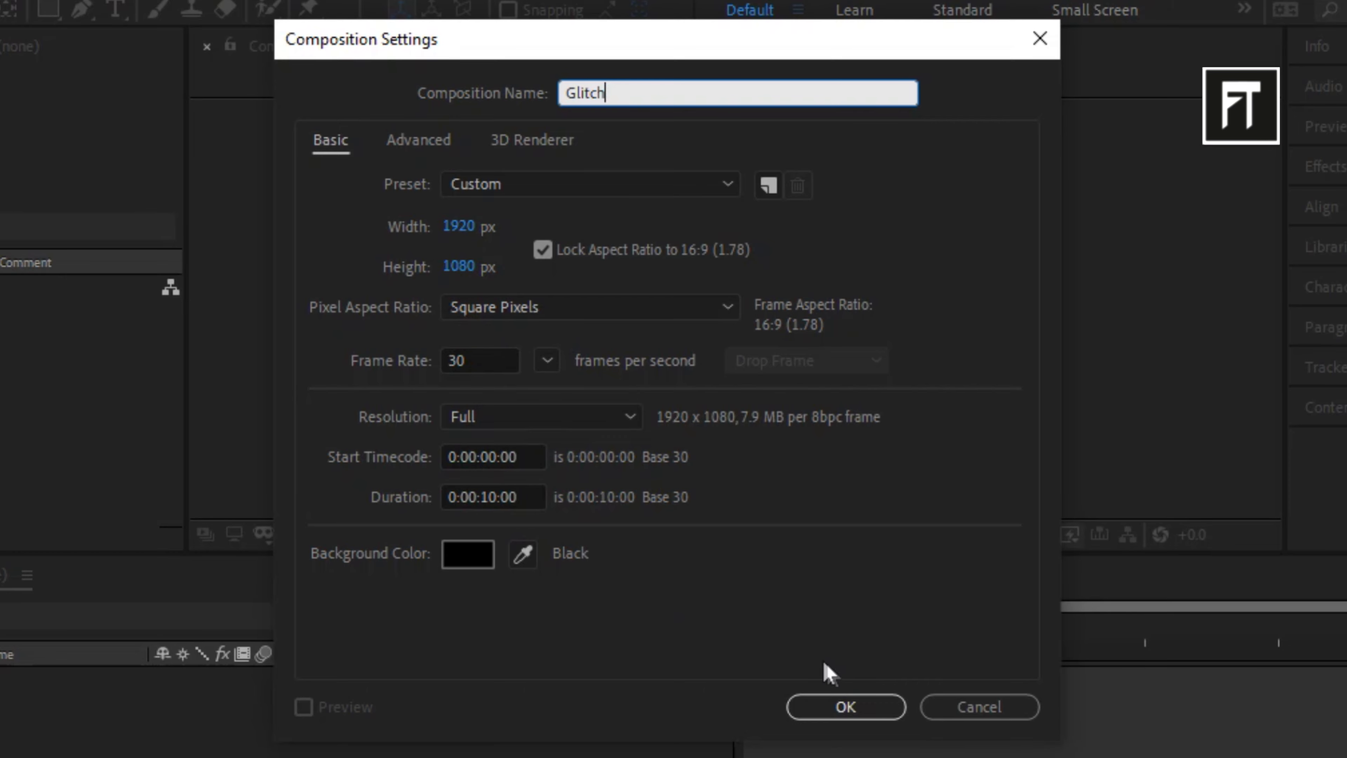
pyautogui.click(865, 710)
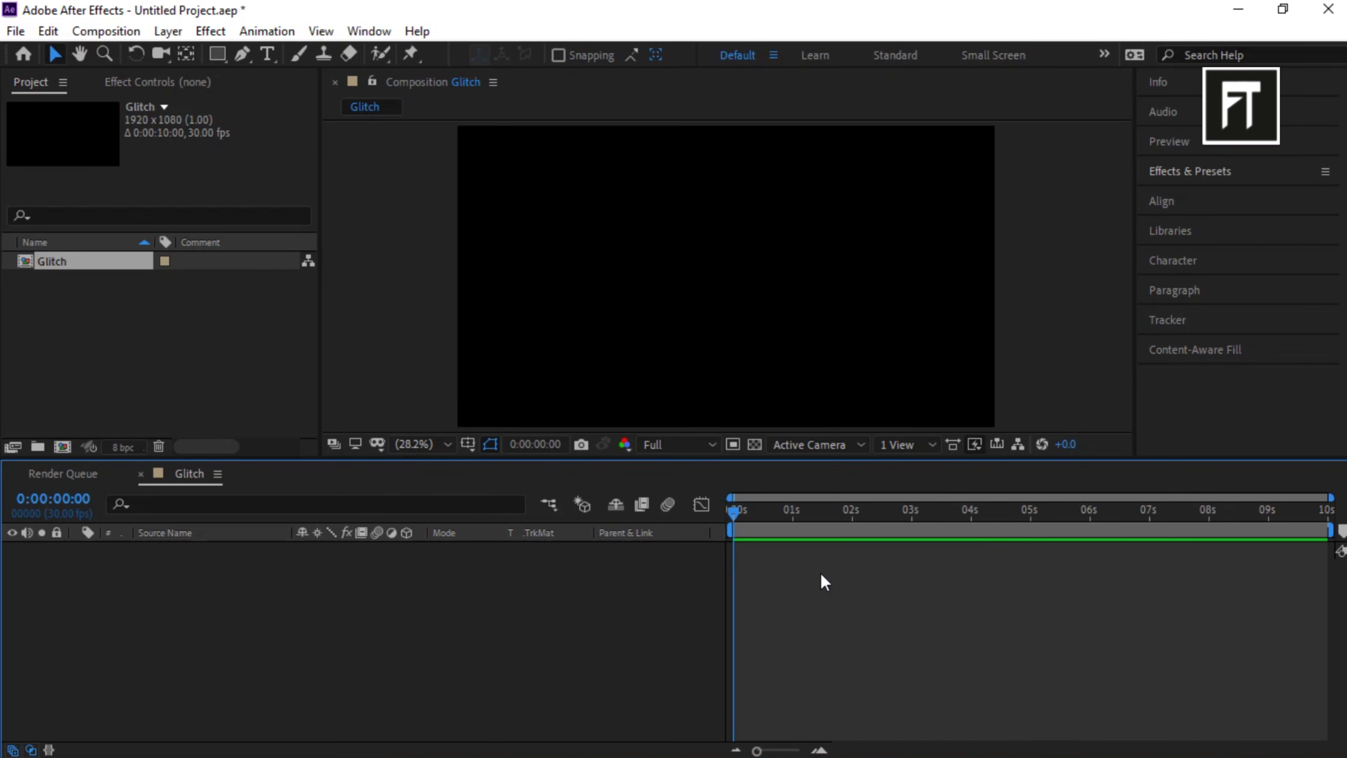
# Add a black solid layer at composition size to the Glitch composition.
pyautogui.rightClick(326, 613)
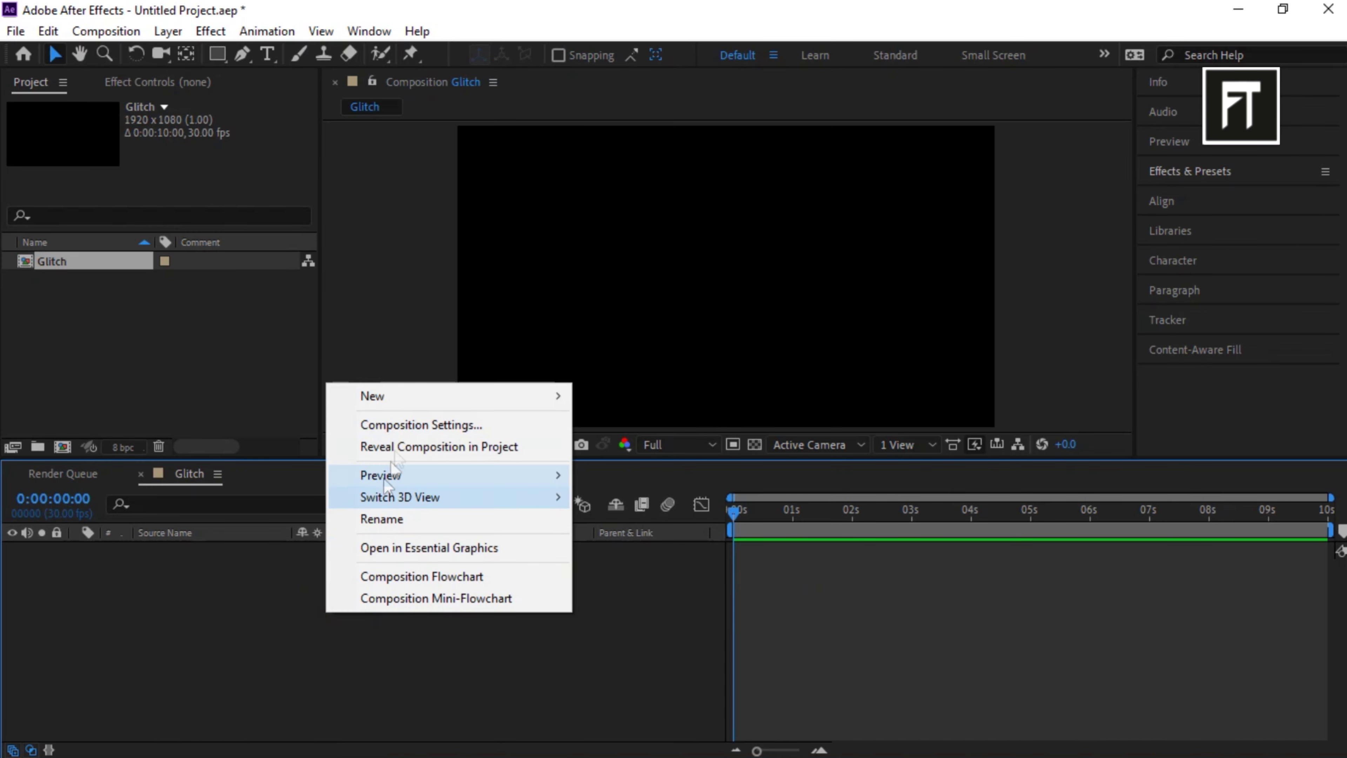
pyautogui.moveTo(420, 397)
pyautogui.click(638, 449)
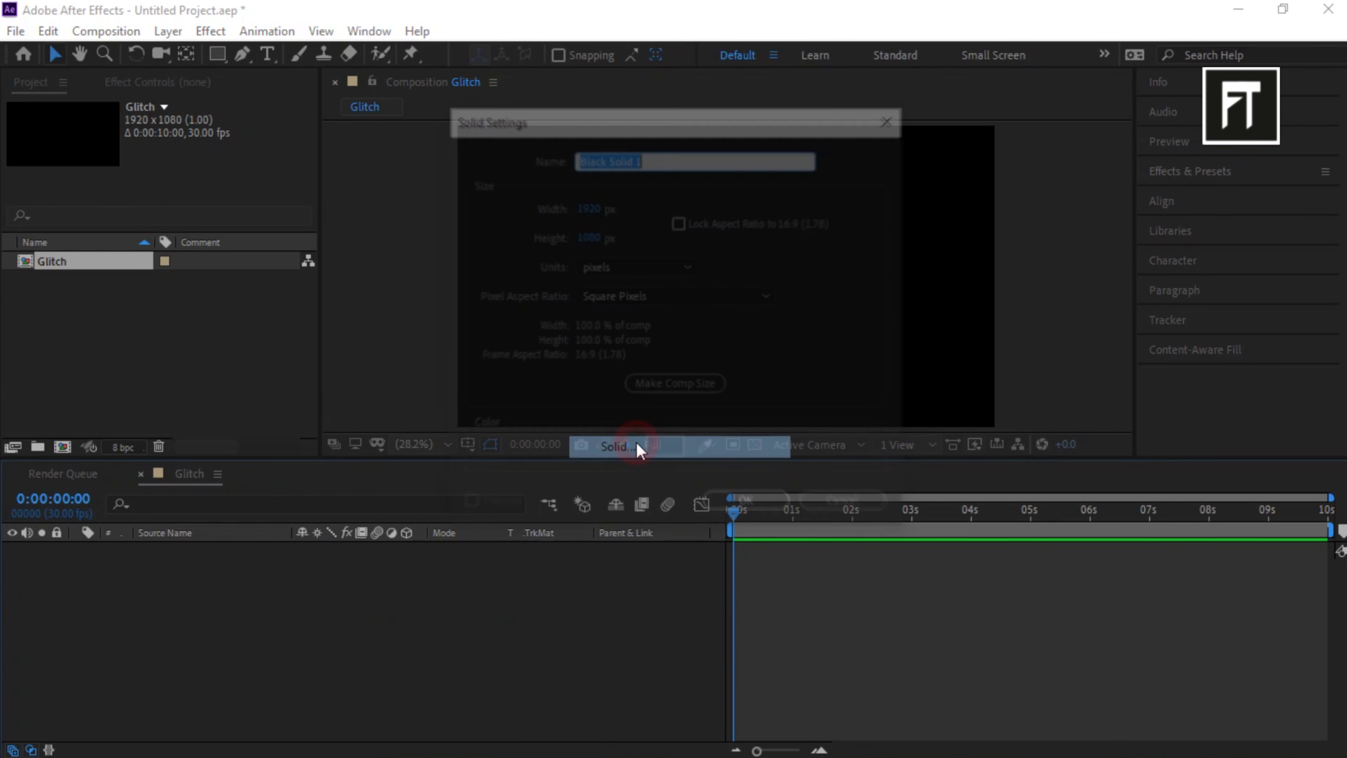
pyautogui.click(735, 501)
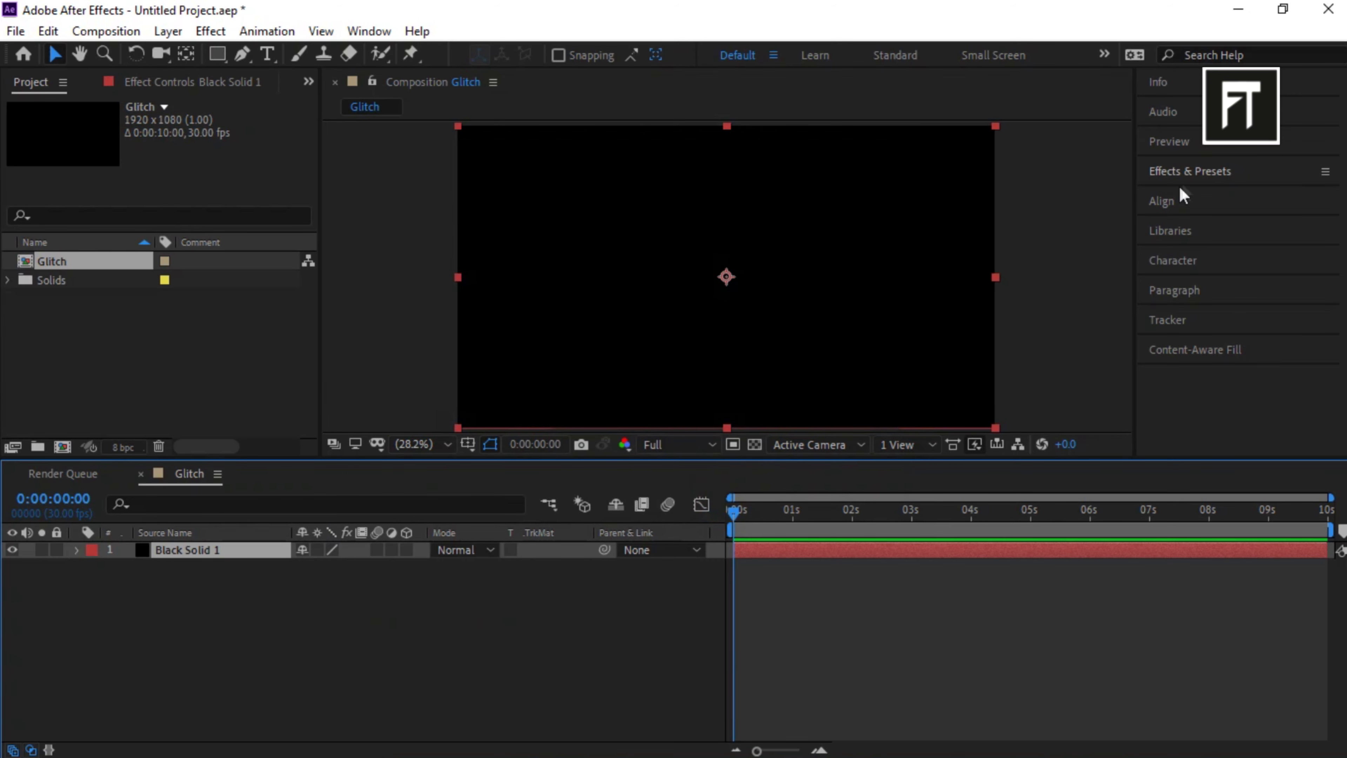
# Find the Turbulent Noise effect and apply it to the black solid layer.
pyautogui.click(1194, 174)
pyautogui.click(1209, 194)
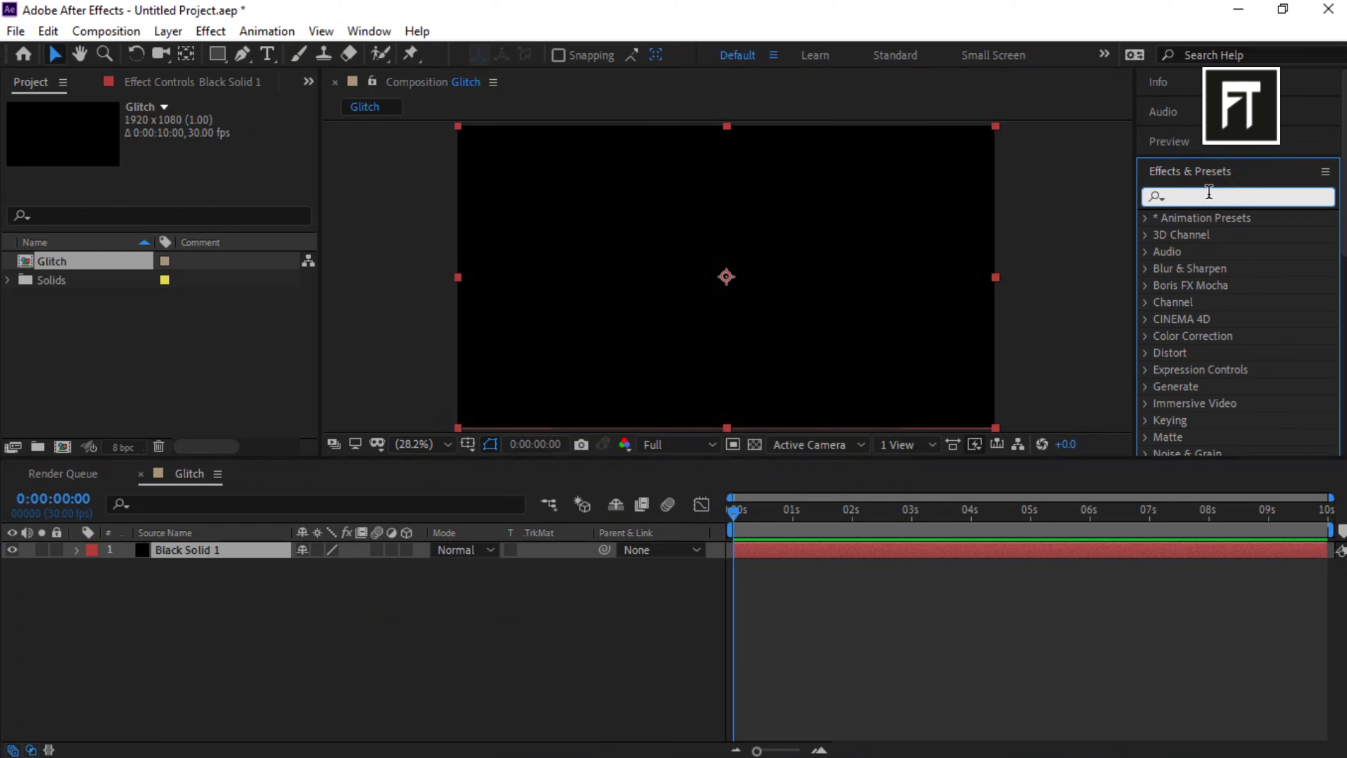
pyautogui.write('turb')
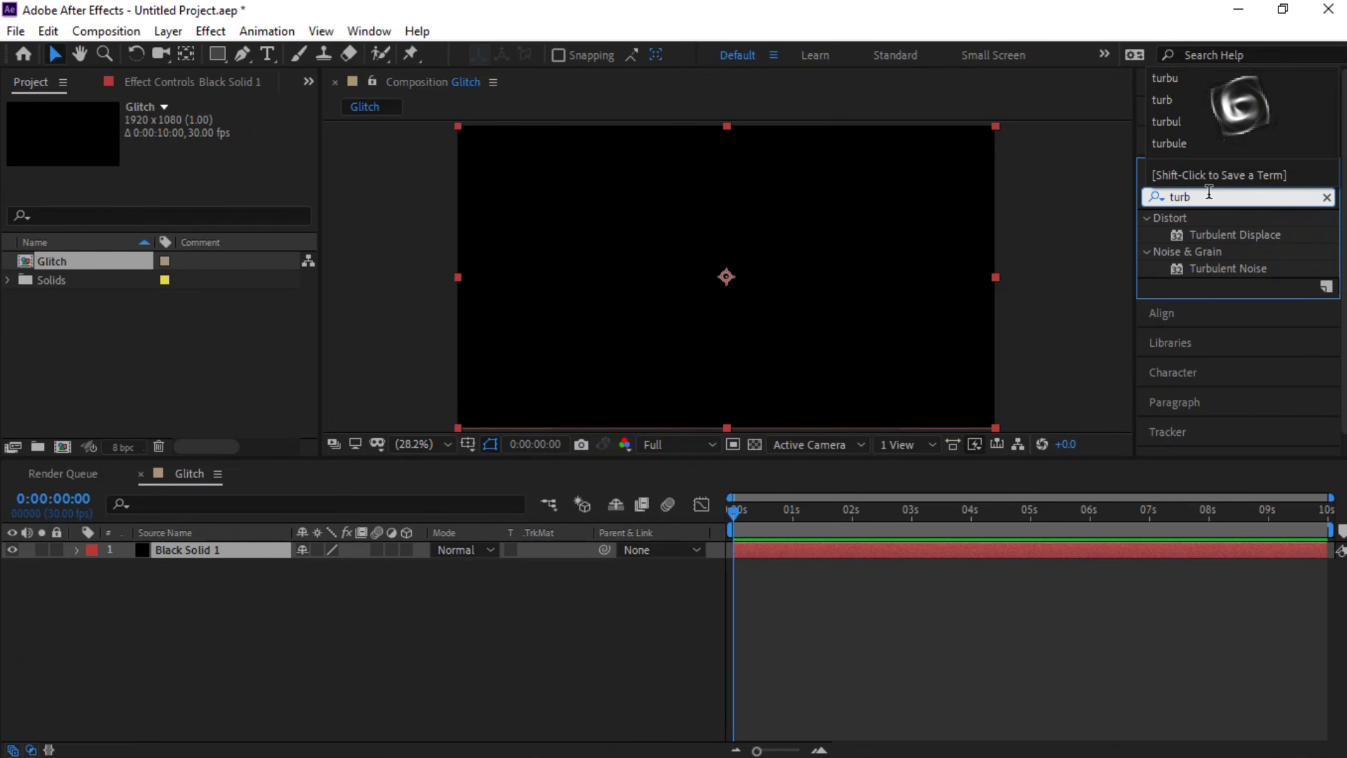
pyautogui.moveTo(1228, 268); pyautogui.dragTo(214, 549)
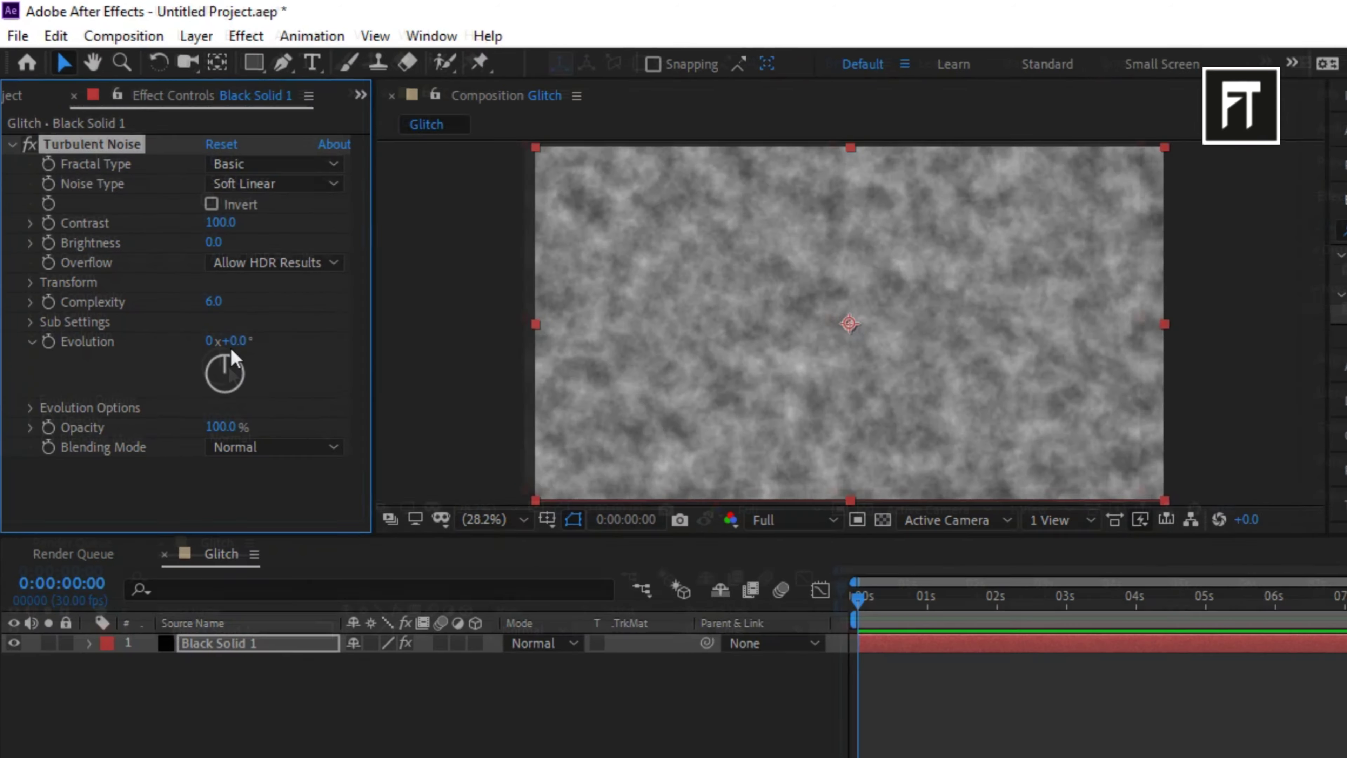
# Set the Turbulent Noise effect's noise type to Block and its brightness to -20.
pyautogui.click(223, 181)
pyautogui.click(240, 205)
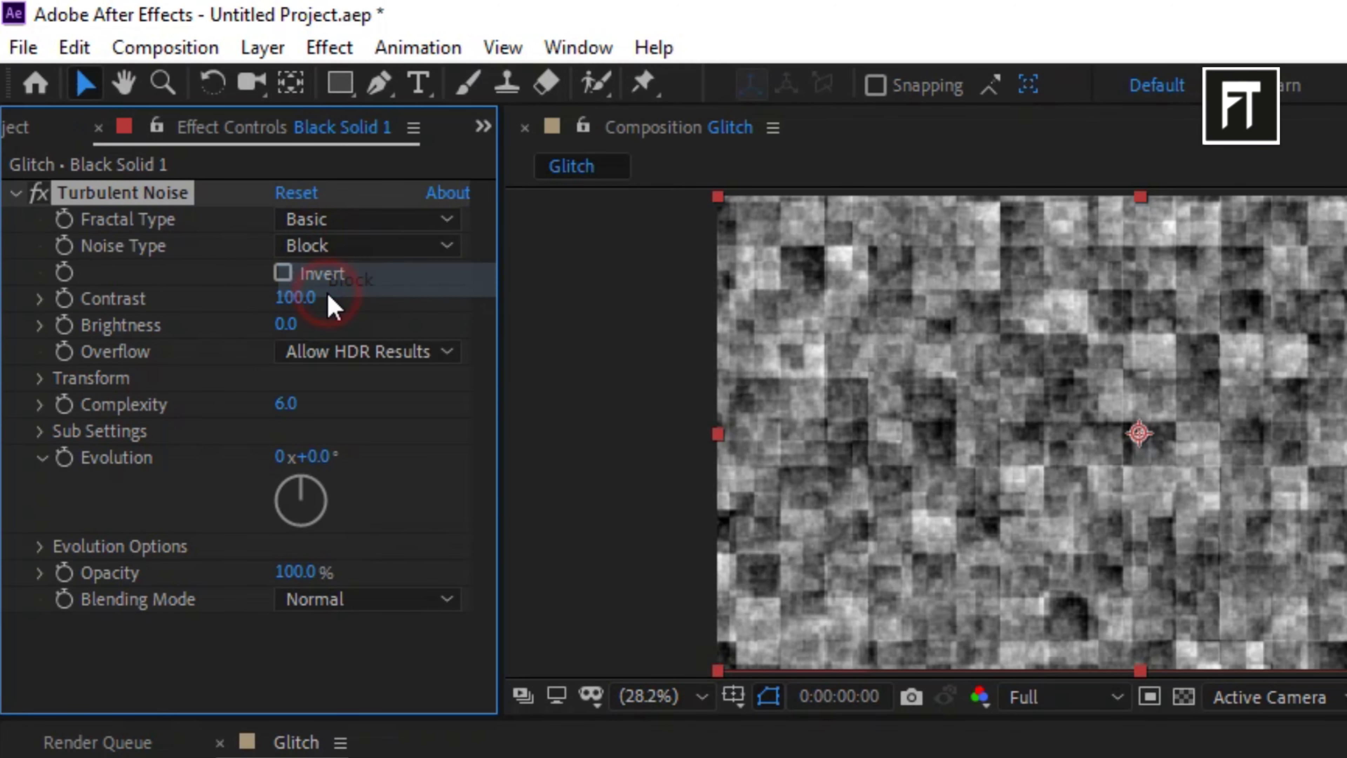
pyautogui.click(286, 324)
pyautogui.write('-2')
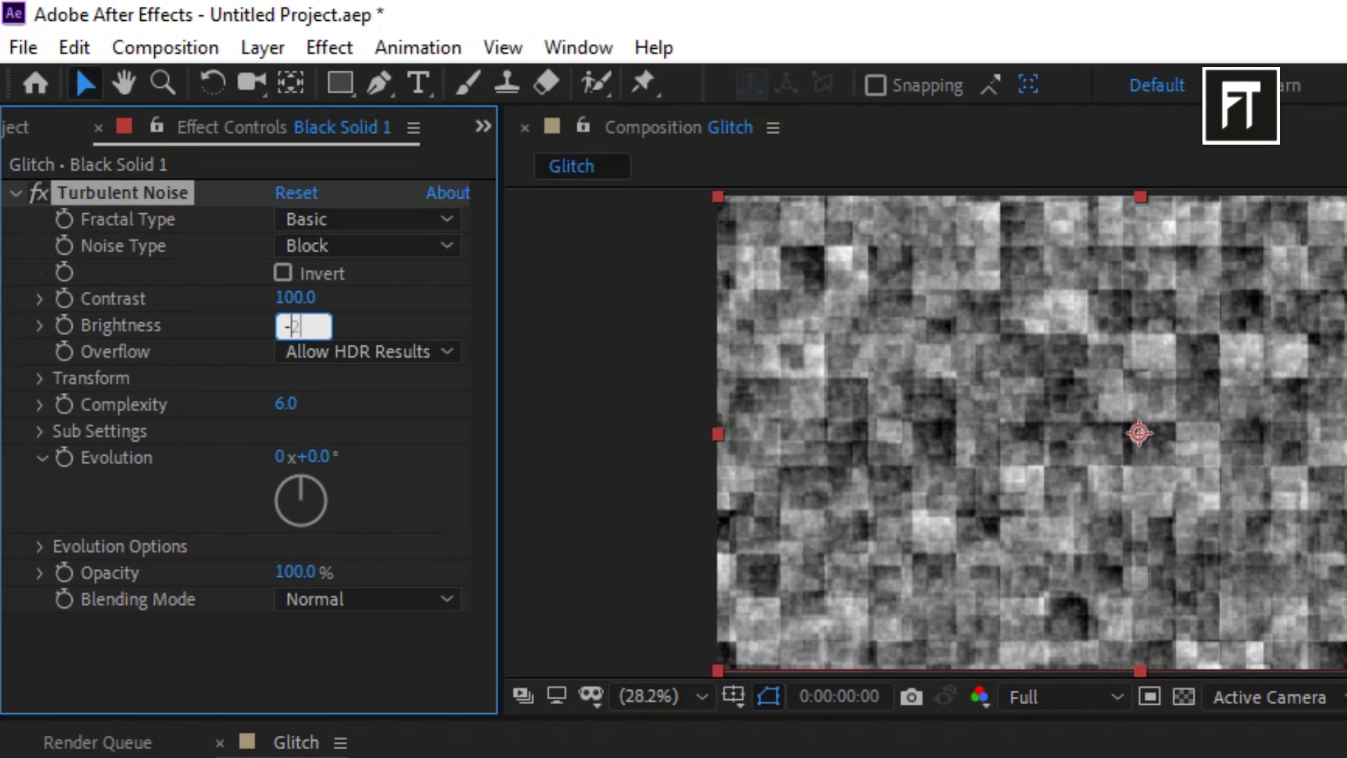
pyautogui.write('0')
pyautogui.press('Return')
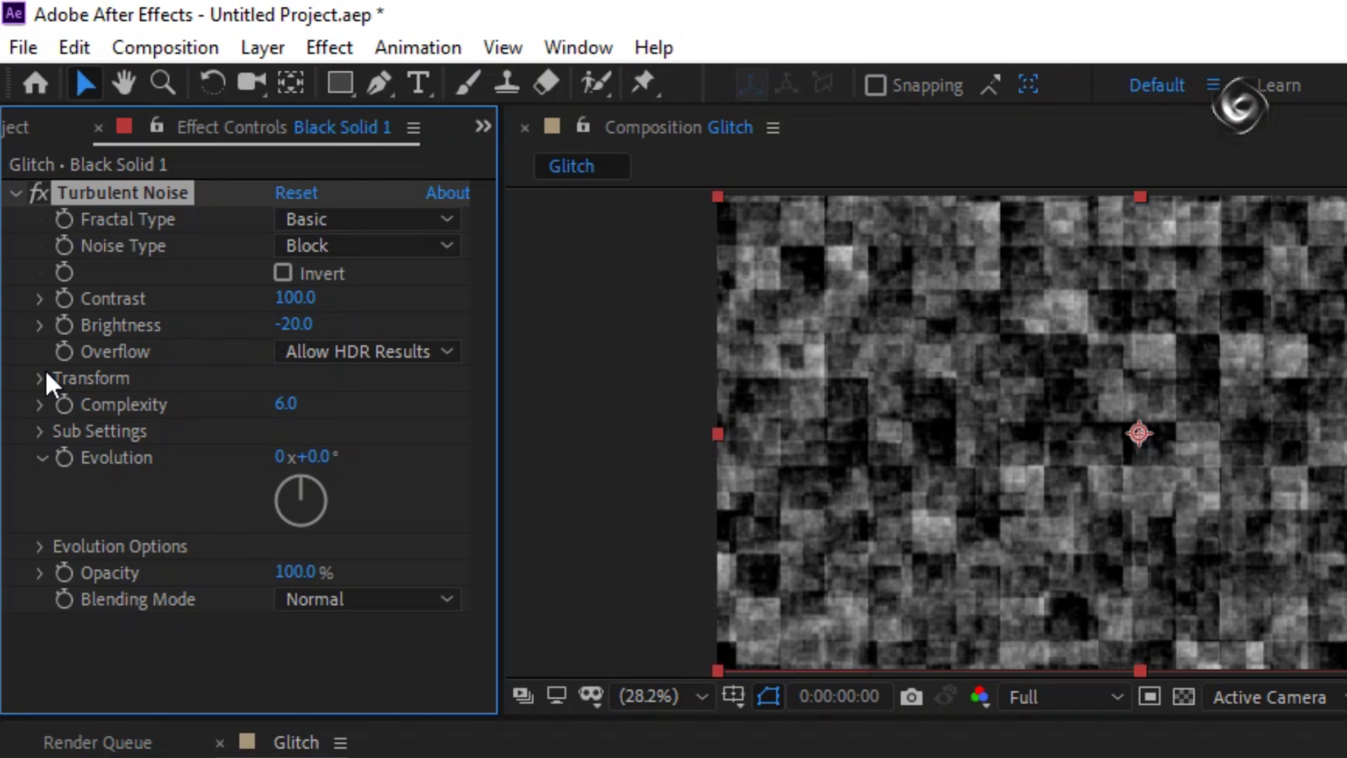
# Set the Turbulent Noise scale to 60 and its complexity to 1.
pyautogui.click(40, 378)
pyautogui.click(295, 456)
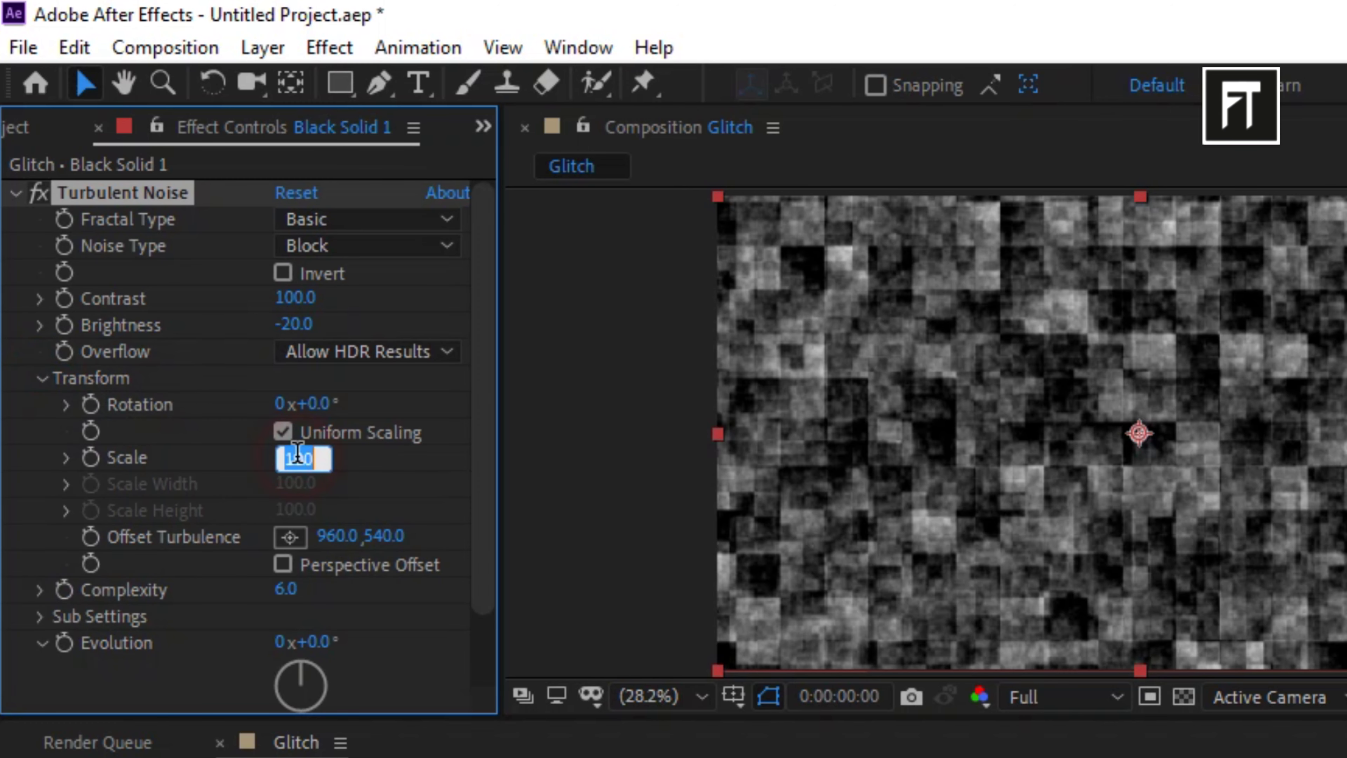
pyautogui.write('60')
pyautogui.press('Return')
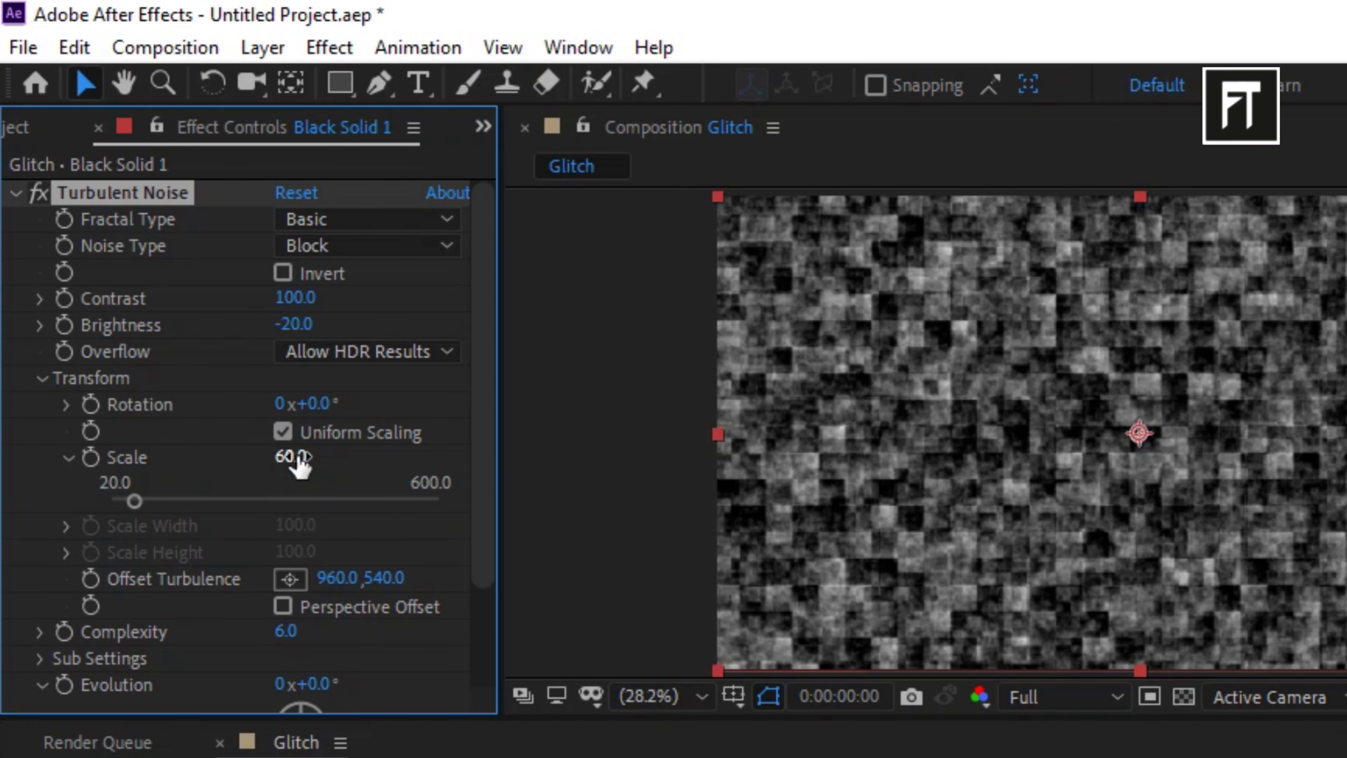
pyautogui.click(42, 378)
pyautogui.click(288, 407)
pyautogui.press('Return')
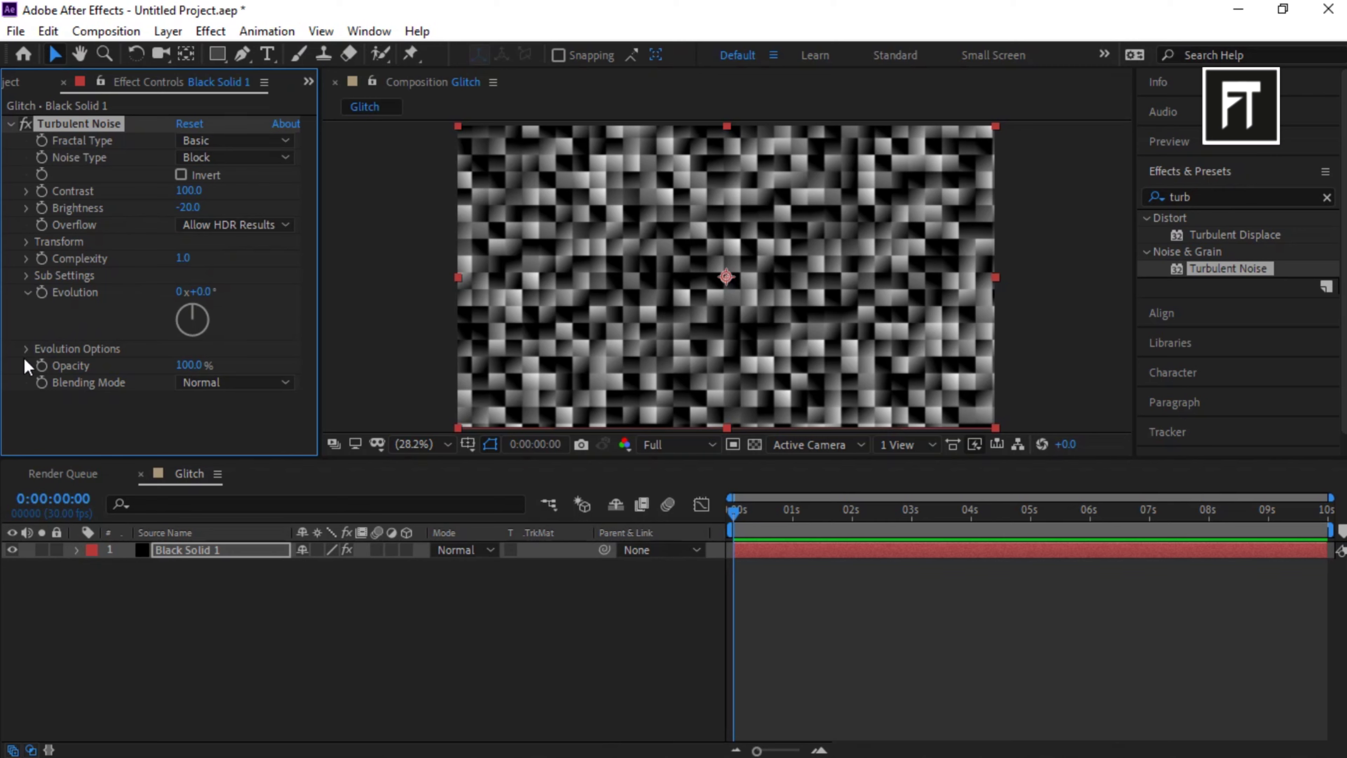
# Add the expression time*6 to the Turbulent Noise Random Seed, then collapse the layer and effect properties.
pyautogui.click(27, 349)
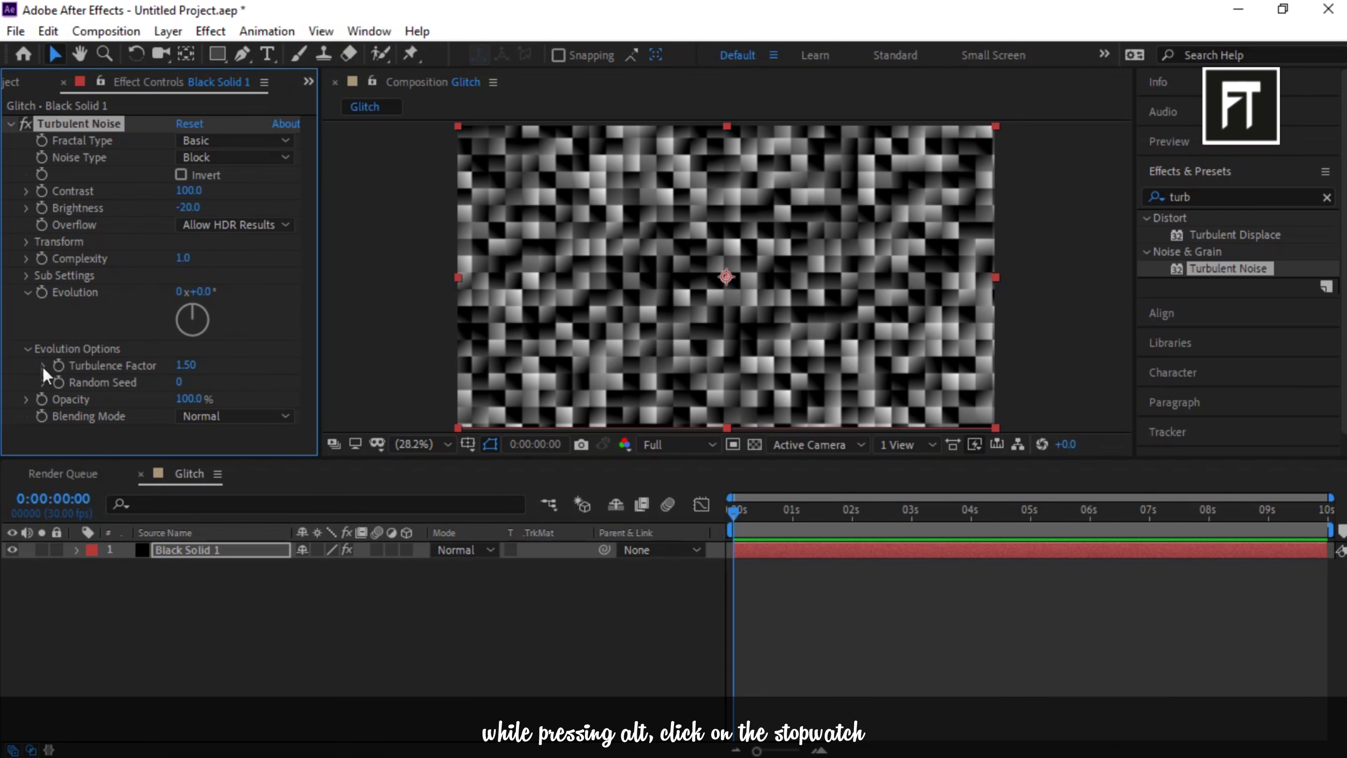
pyautogui.keyDown('alt'); pyautogui.click(59, 383); pyautogui.keyUp('alt')
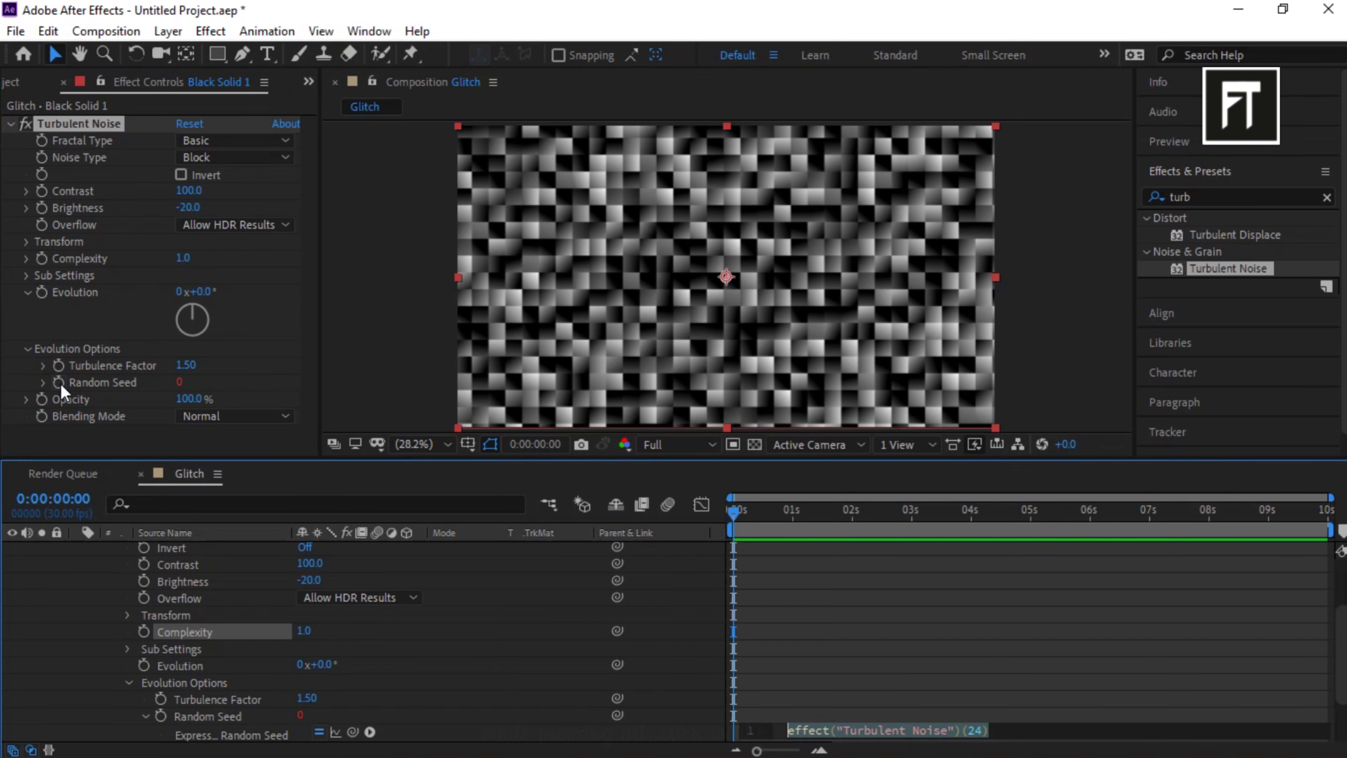
pyautogui.write('time*6')
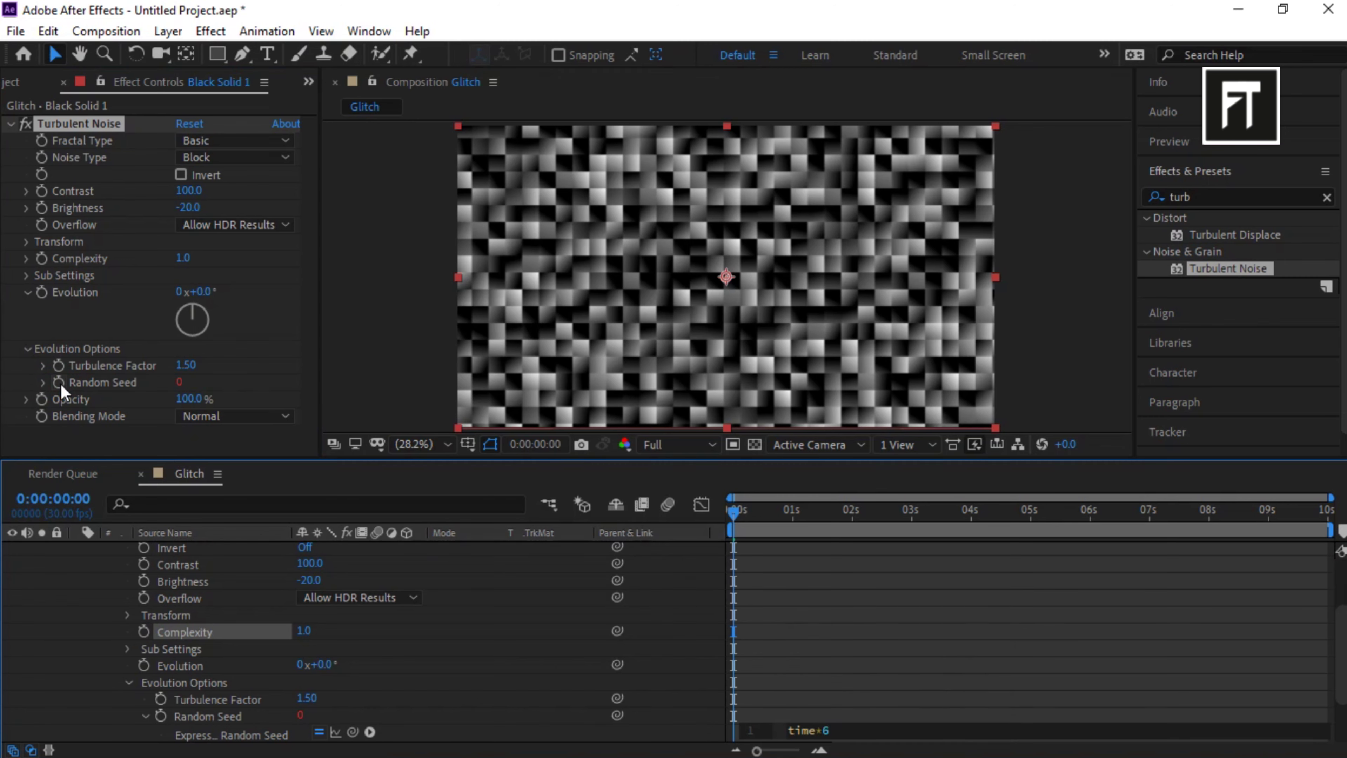
pyautogui.press('KP_Enter')
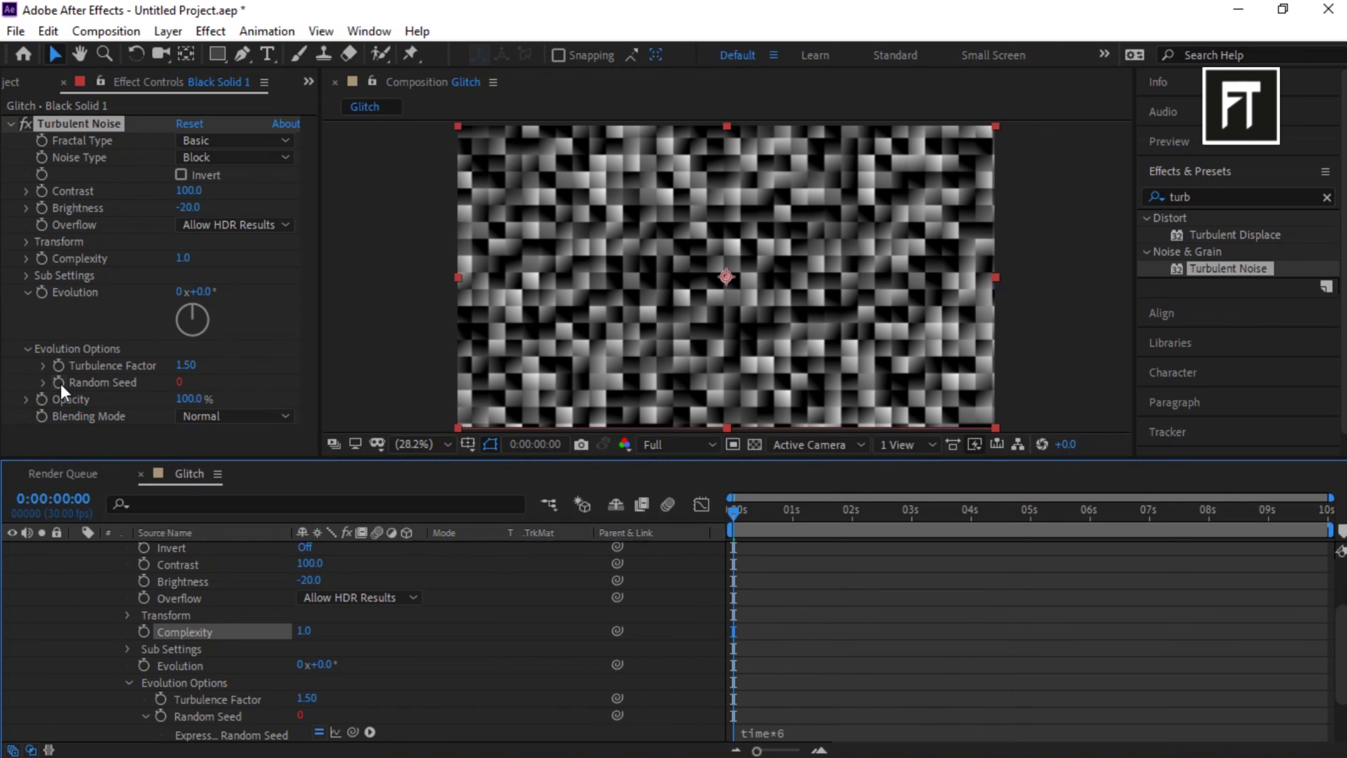
pyautogui.scroll(5, 81, 556)
pyautogui.click(76, 550)
pyautogui.click(9, 123)
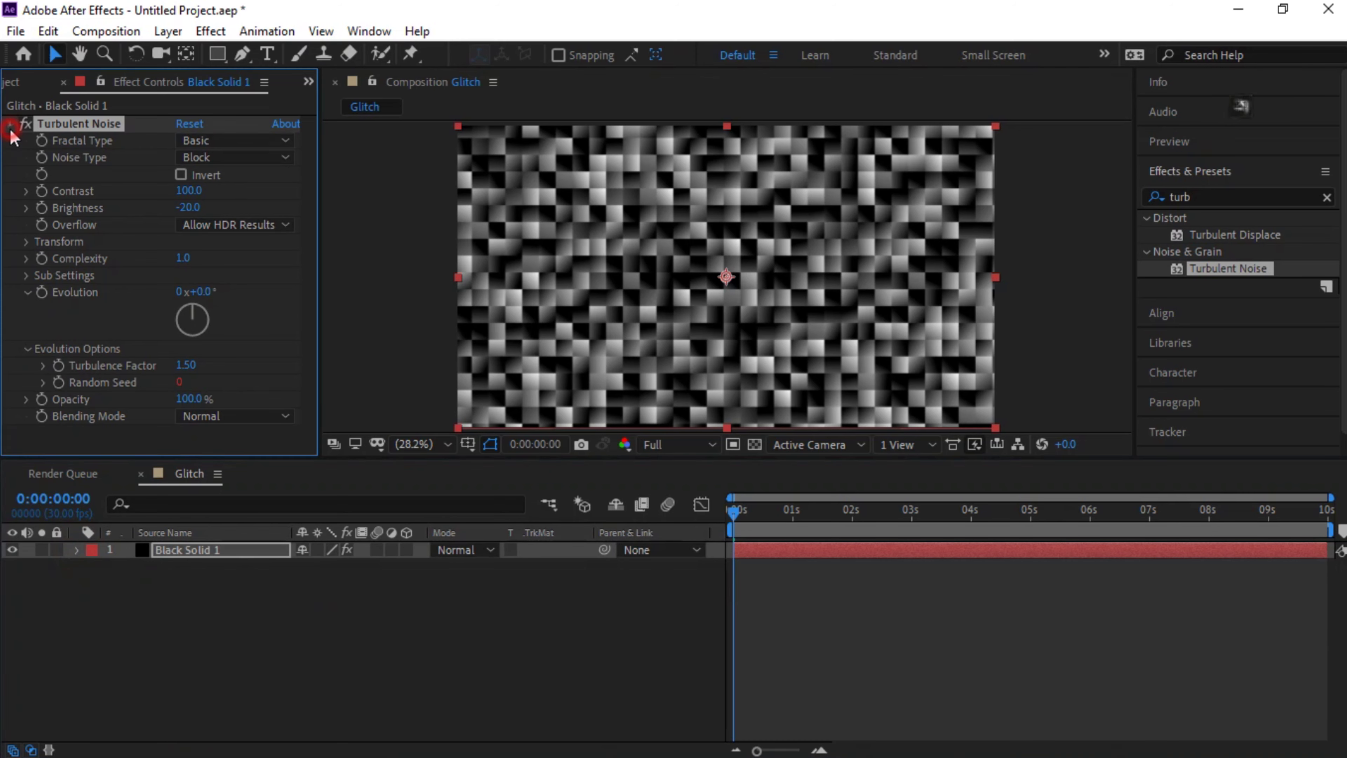
# Find the Mosaic effect under Stylize and apply it to the black solid layer.
pyautogui.click(1245, 195)
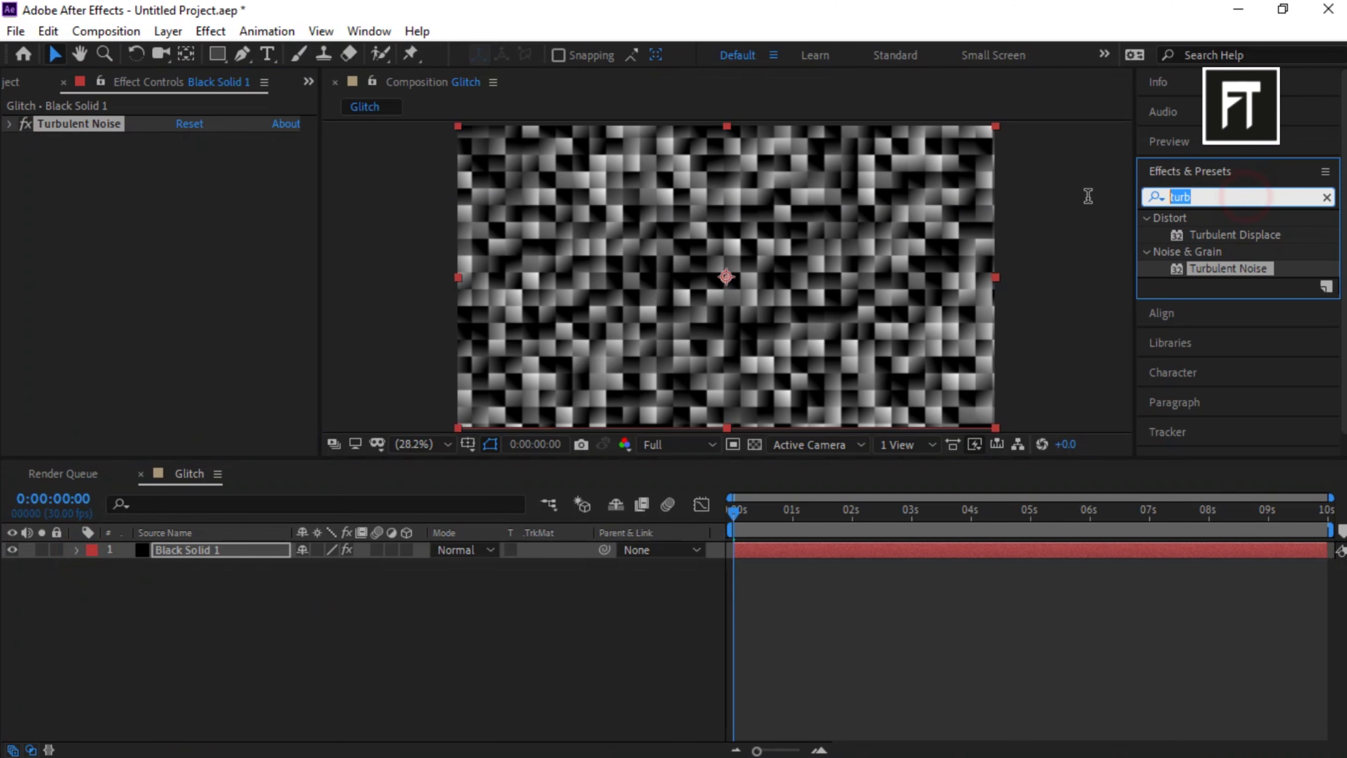
pyautogui.write('mosa')
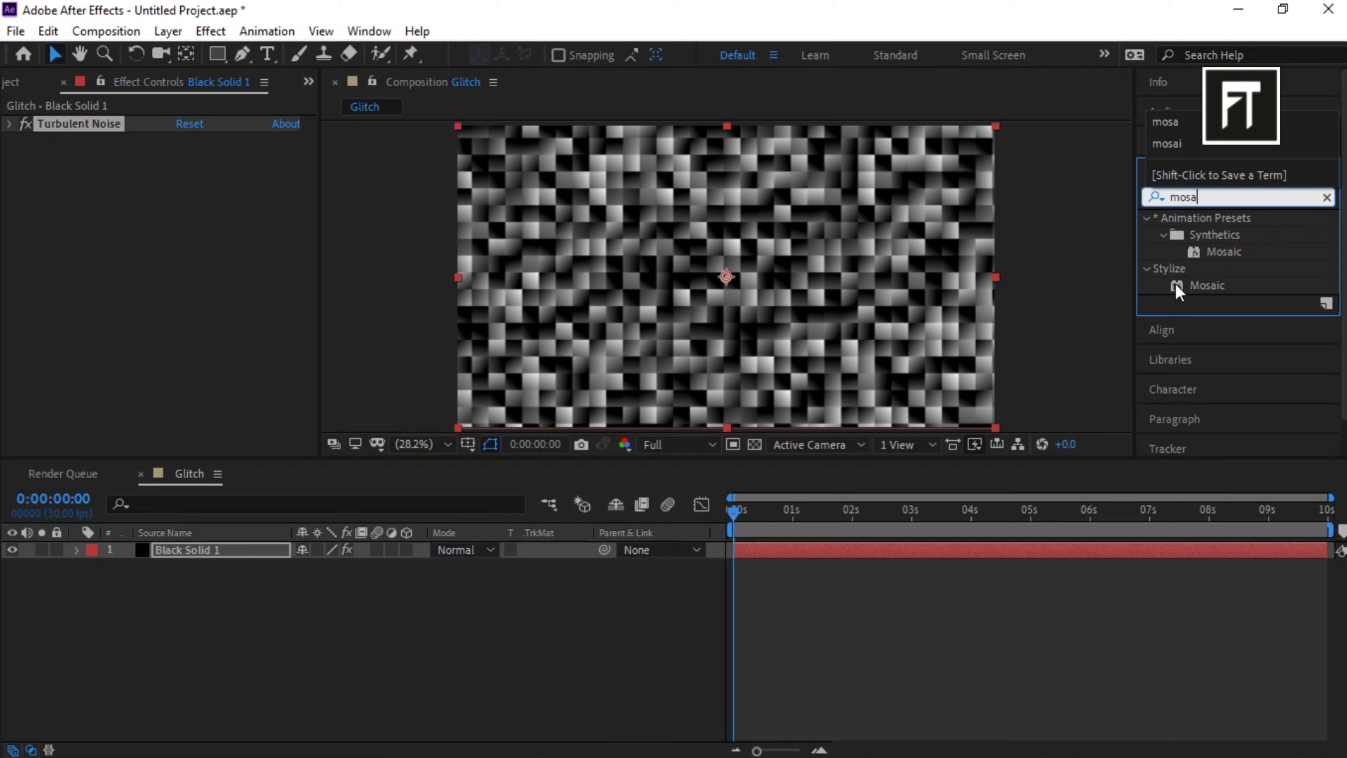
pyautogui.click(1188, 285)
pyautogui.moveTo(1188, 285); pyautogui.dragTo(245, 553)
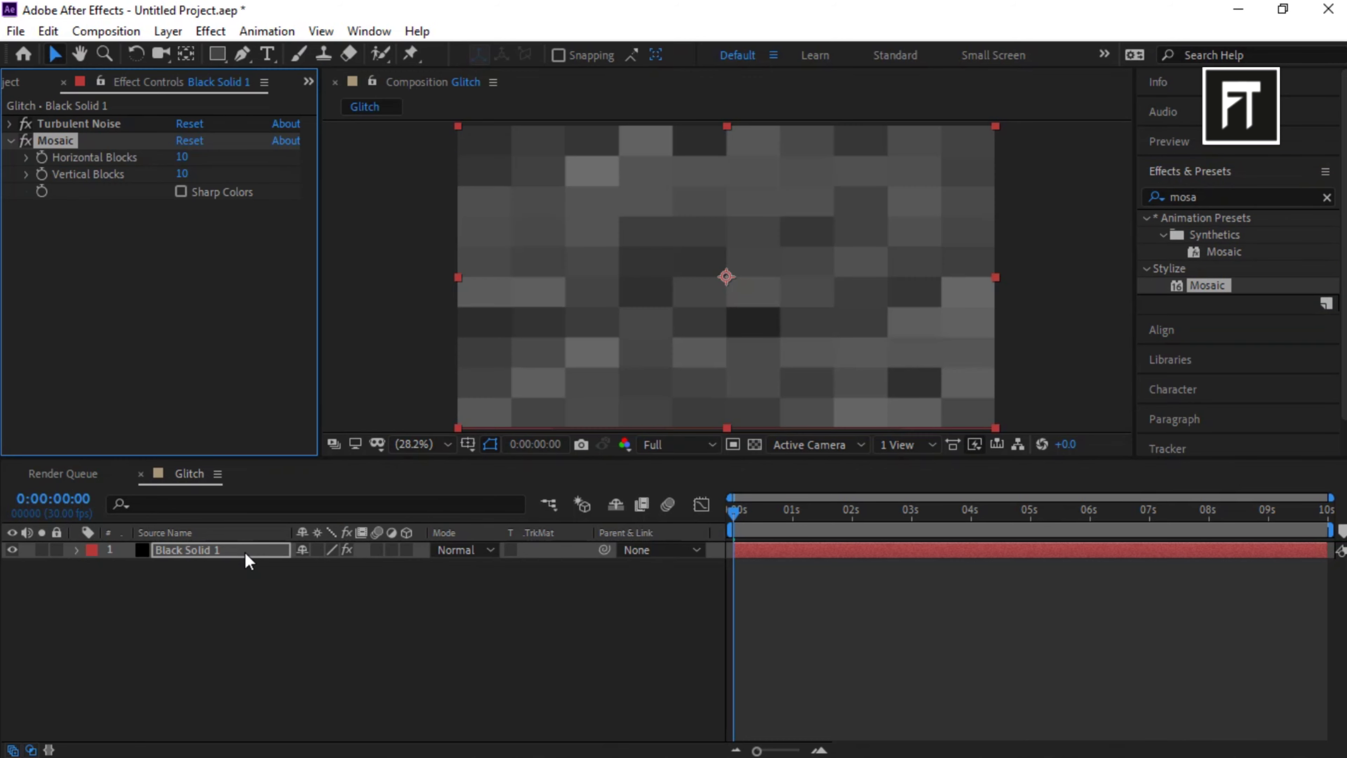
# Set the Mosaic horizontal and vertical blocks to 75 each and enable Sharp Colors.
pyautogui.click(184, 158)
pyautogui.write('75')
pyautogui.press('Return')
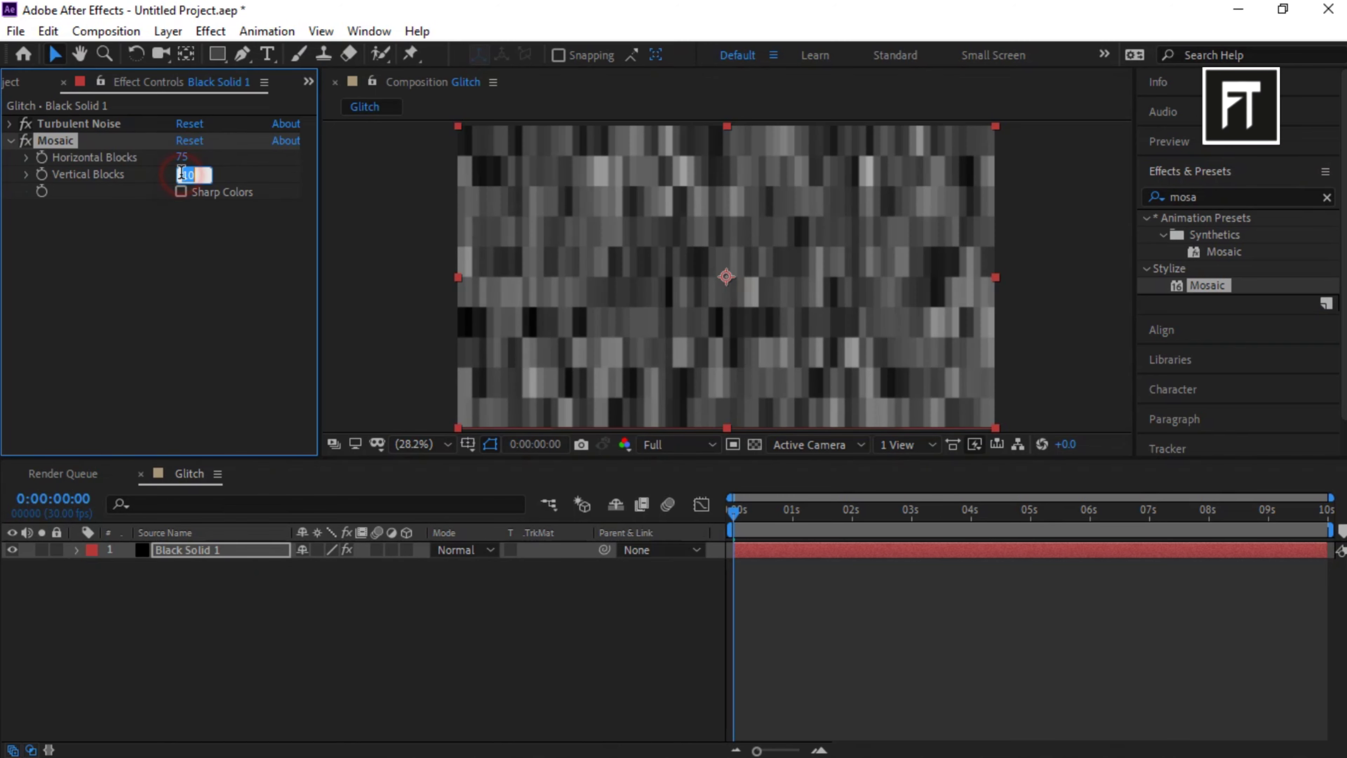
pyautogui.press('Return')
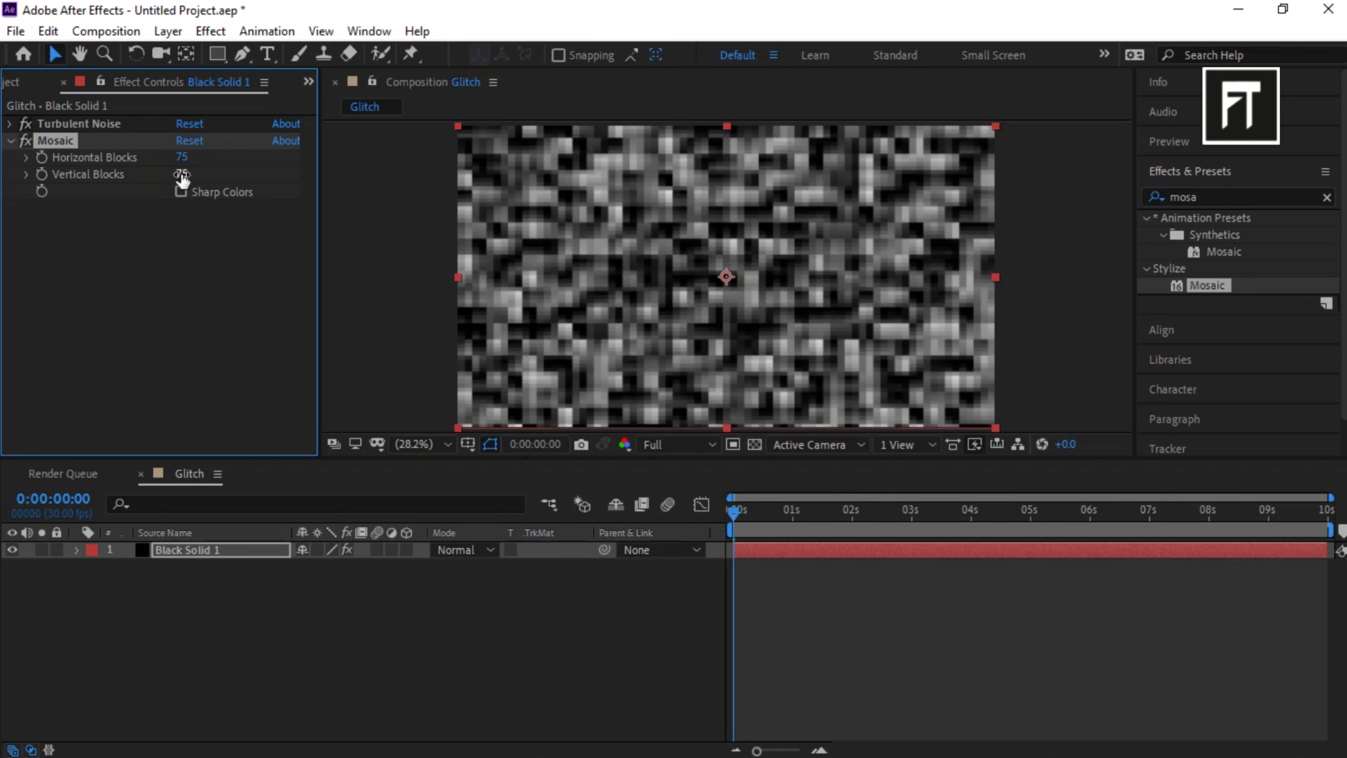
pyautogui.click(181, 191)
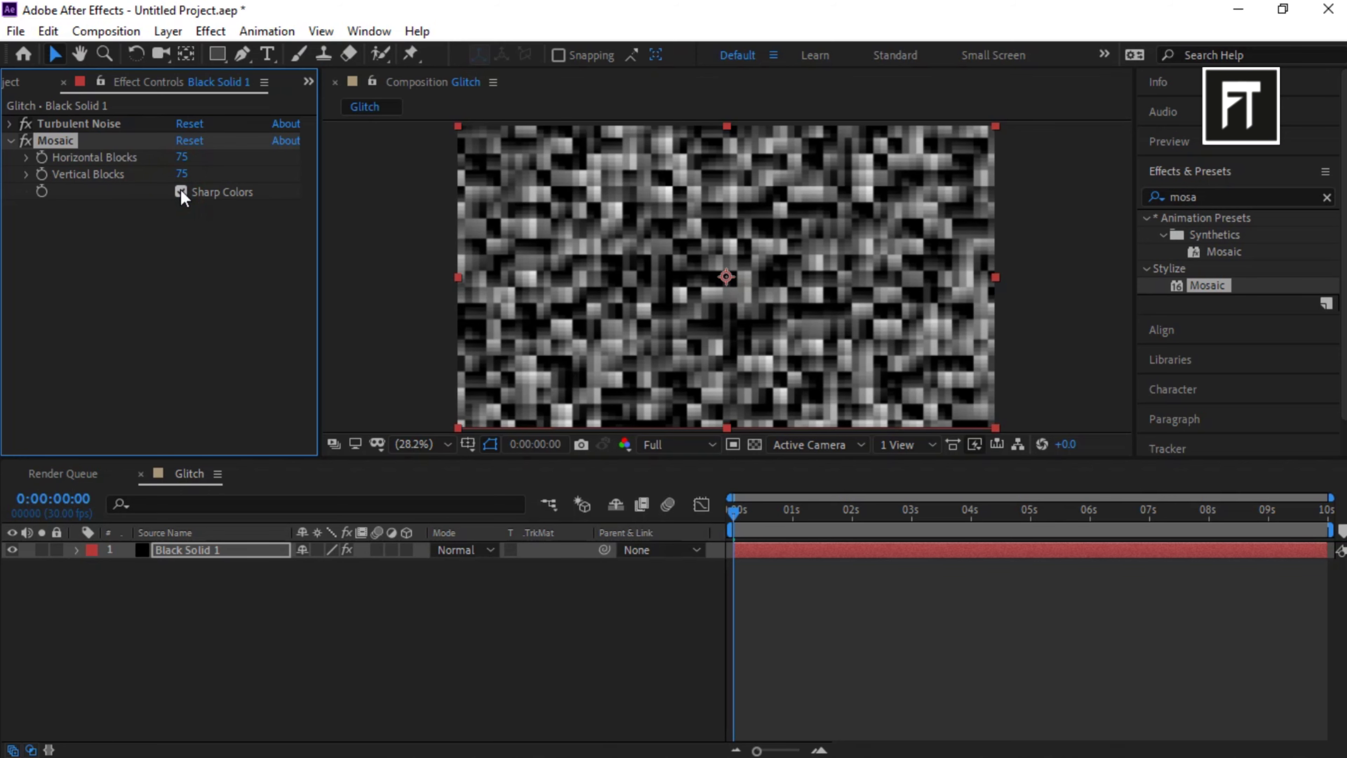
# Find the Noise effect under Noise & Grain and apply it to the black solid layer.
pyautogui.click(1222, 196)
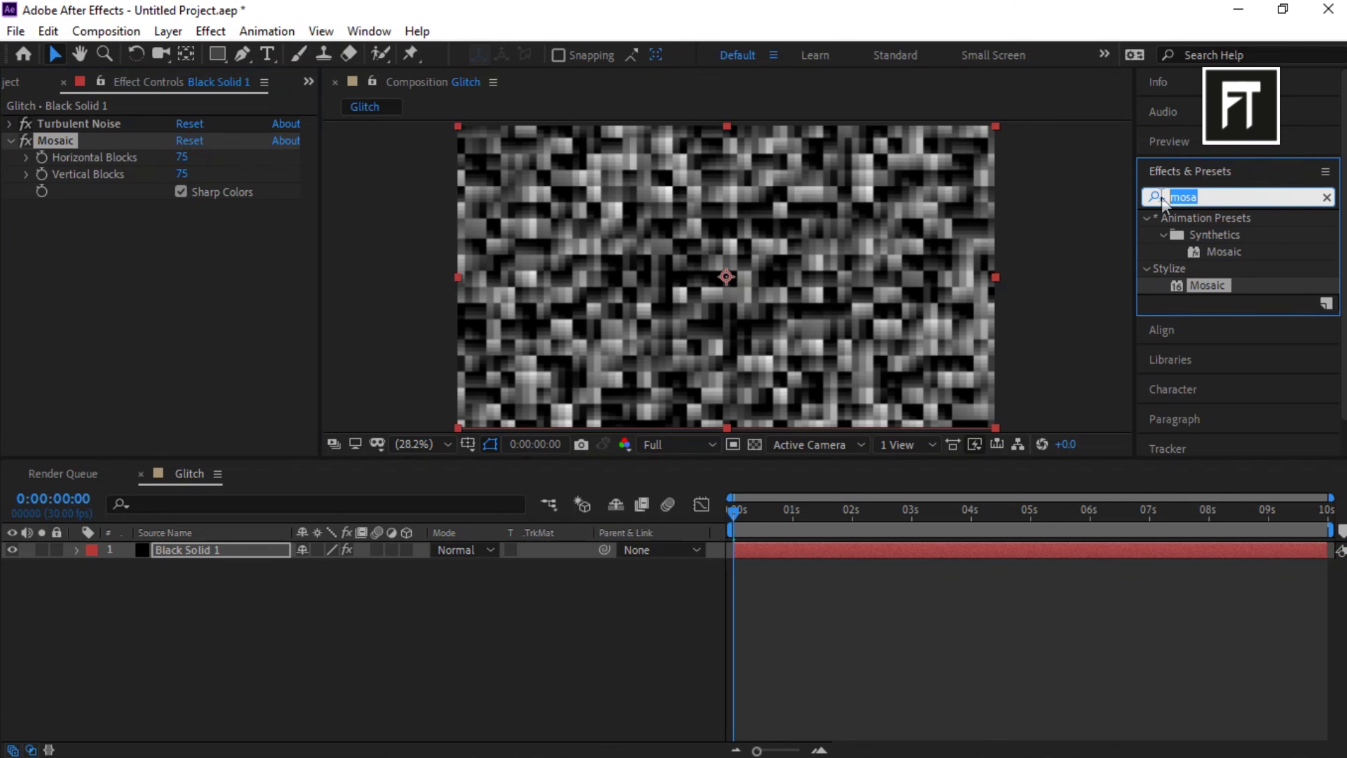
pyautogui.write('noise')
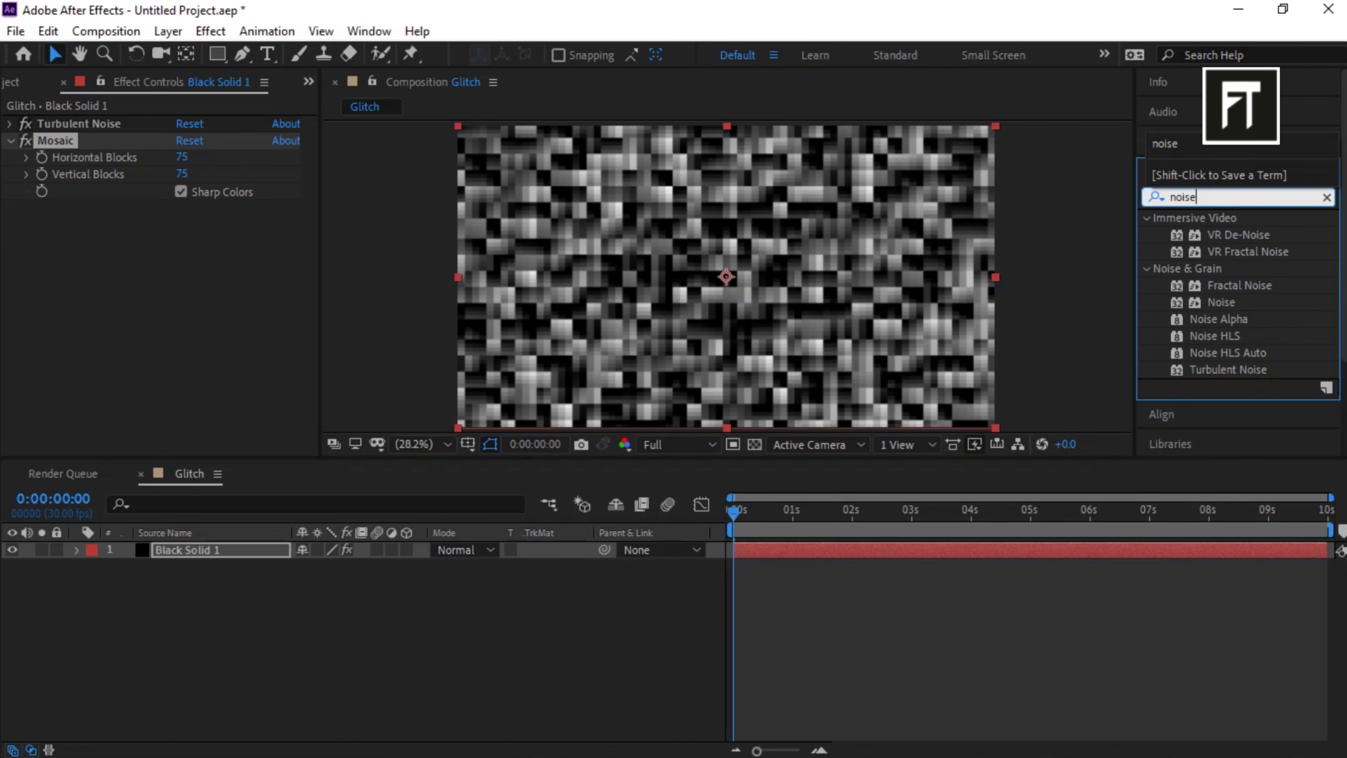
pyautogui.moveTo(1211, 298); pyautogui.dragTo(235, 555)
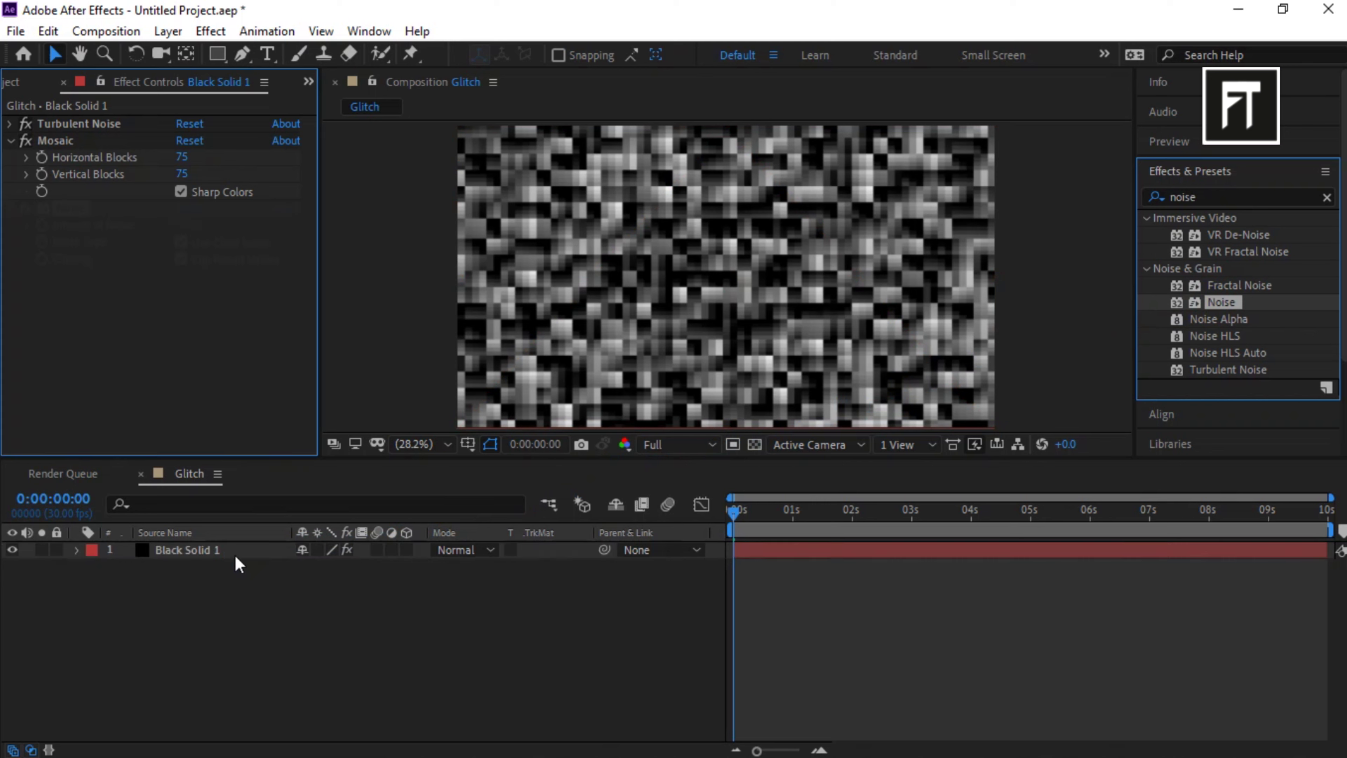
# Set the Noise effect's amount to 20% and turn off Use Color Noise, then collapse the Noise and Mosaic settings.
pyautogui.click(182, 224)
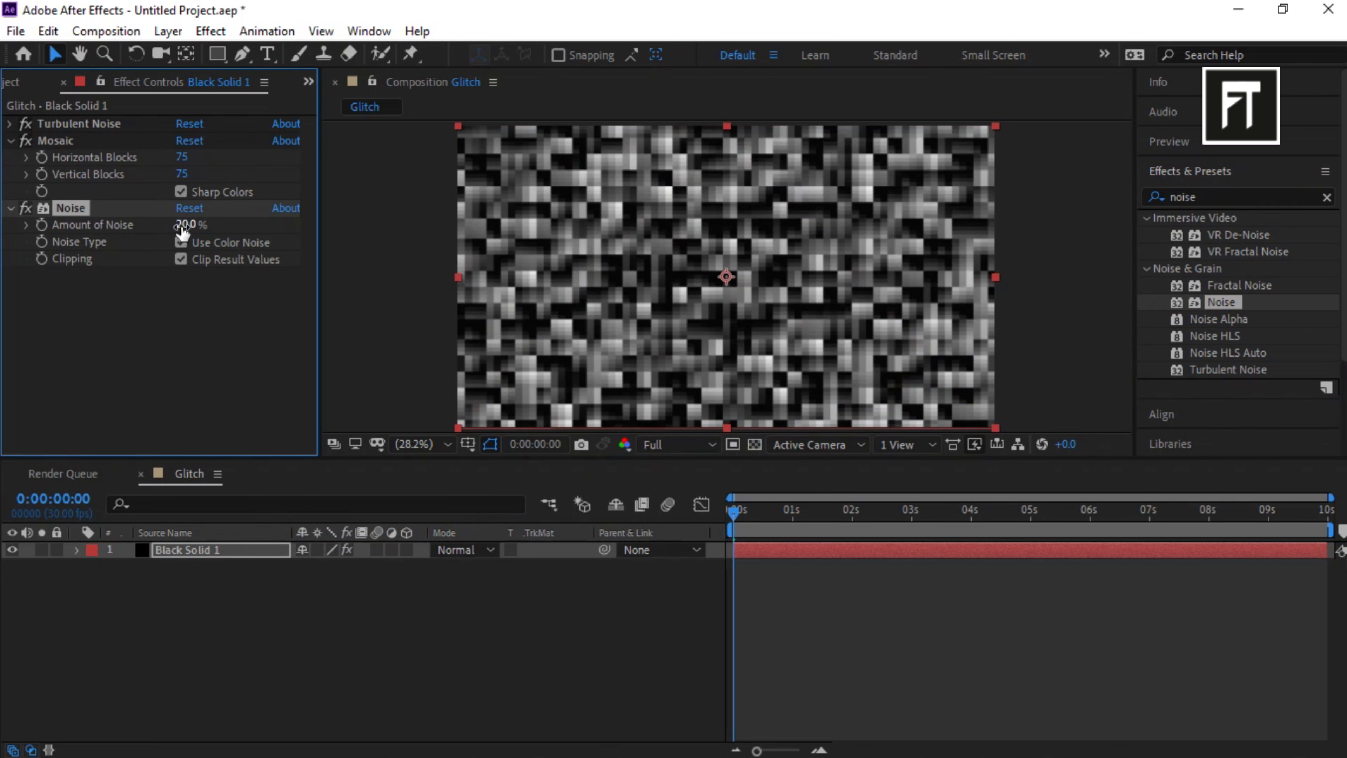
pyautogui.click(181, 243)
pyautogui.click(10, 209)
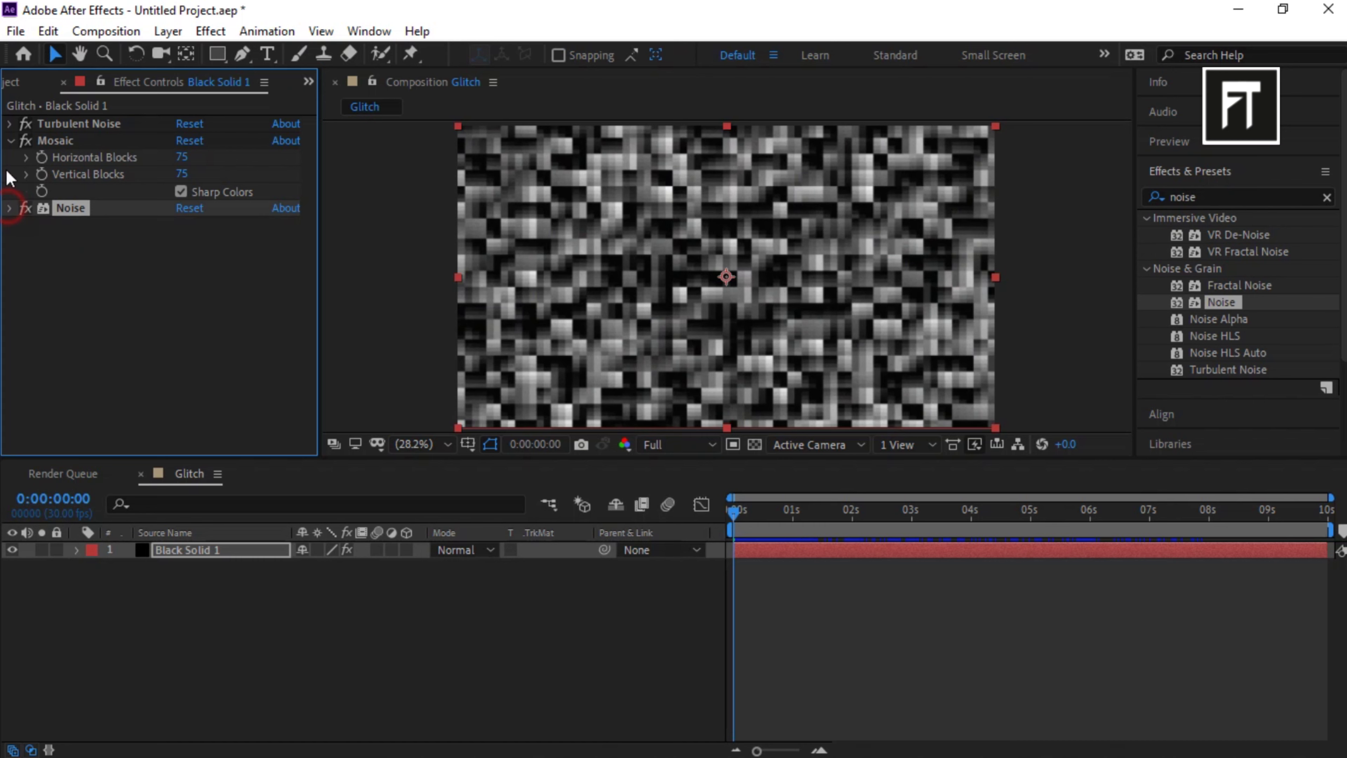
pyautogui.click(8, 141)
# Create a second composition named Animation at 1920 x 1080 px, 30 fps and 10 seconds long.
pyautogui.click(19, 83)
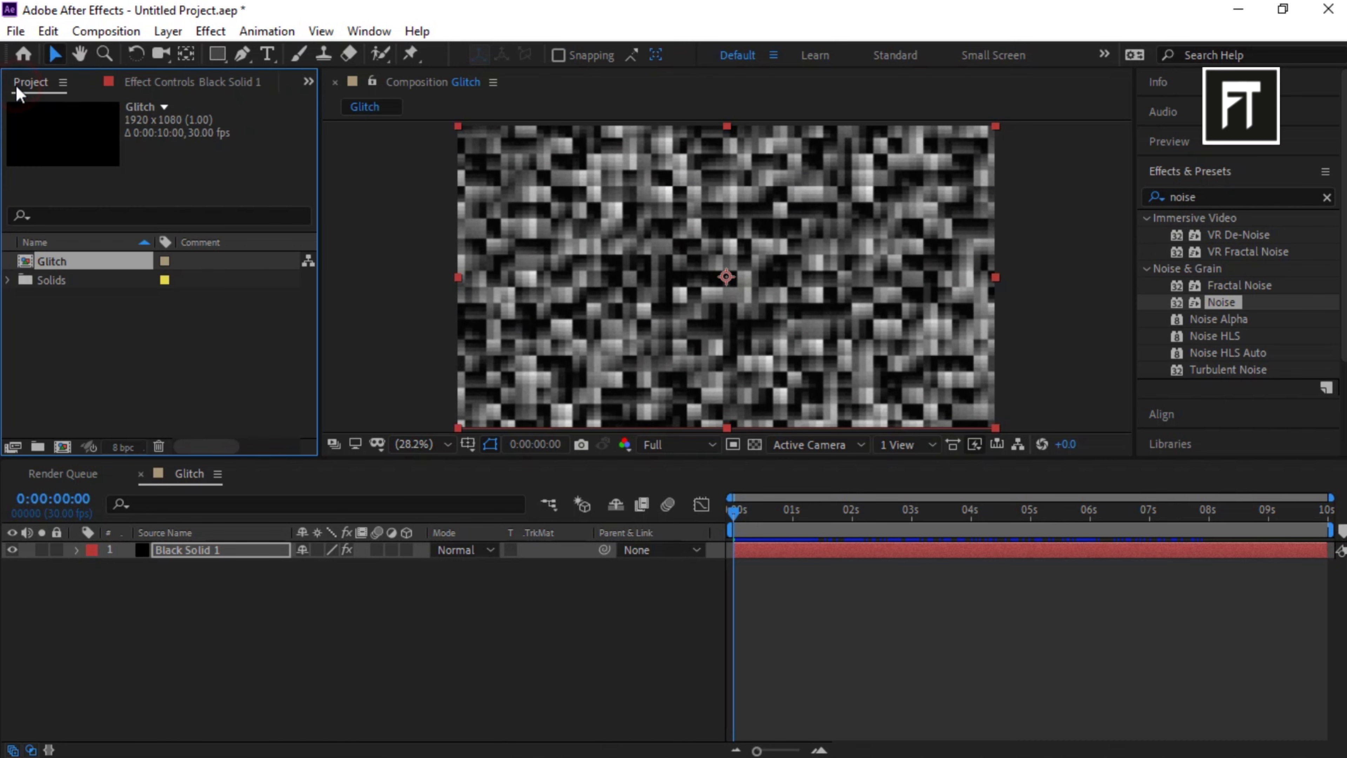
pyautogui.click(66, 446)
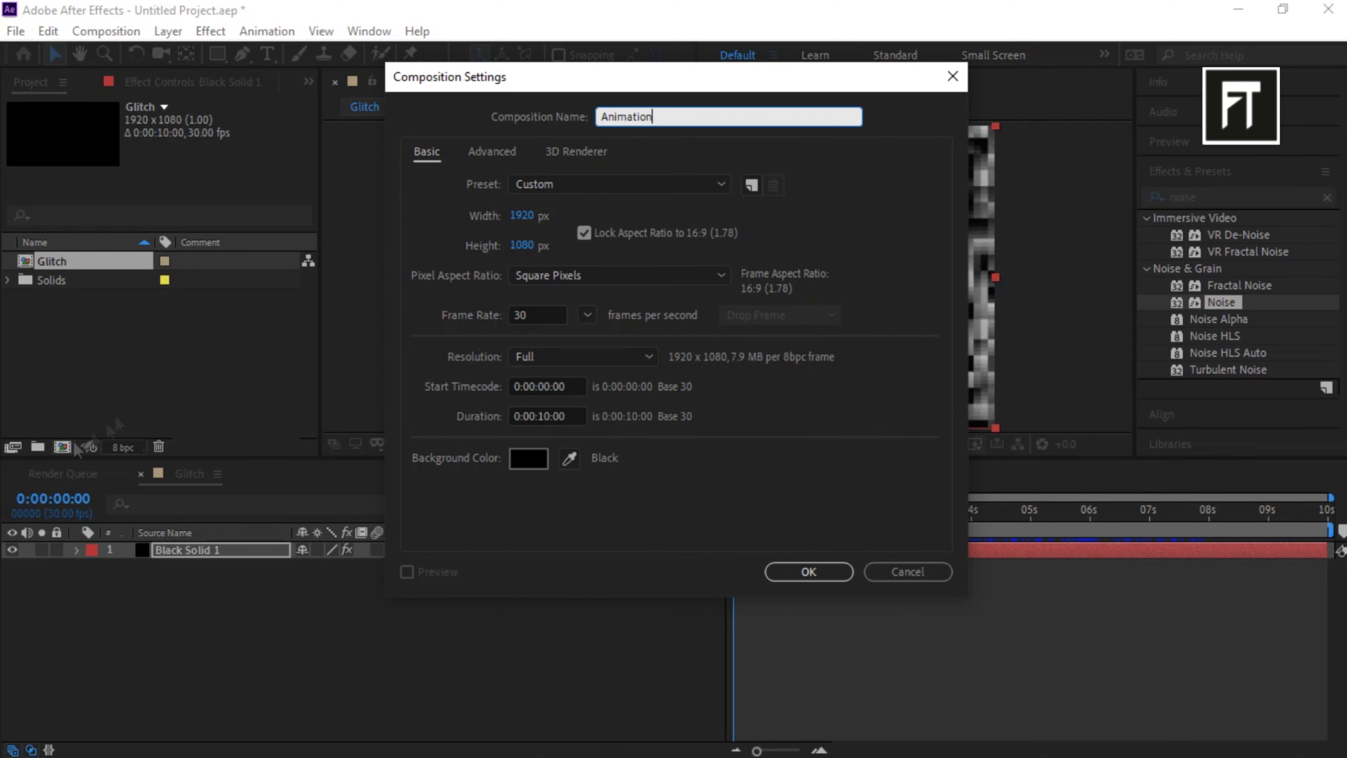
pyautogui.click(778, 572)
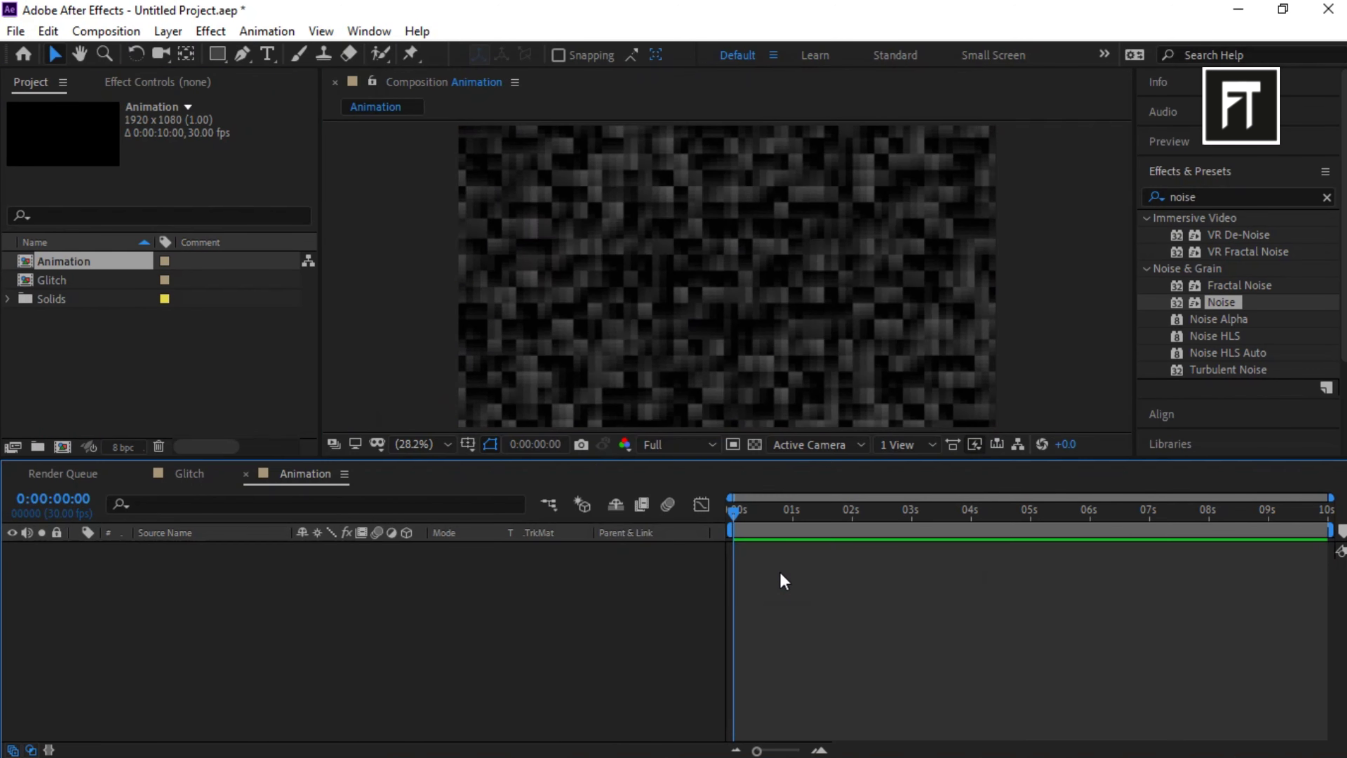
# Add a text layer reading "you" and centre it horizontally and vertically in the composition.
pyautogui.rightClick(253, 603)
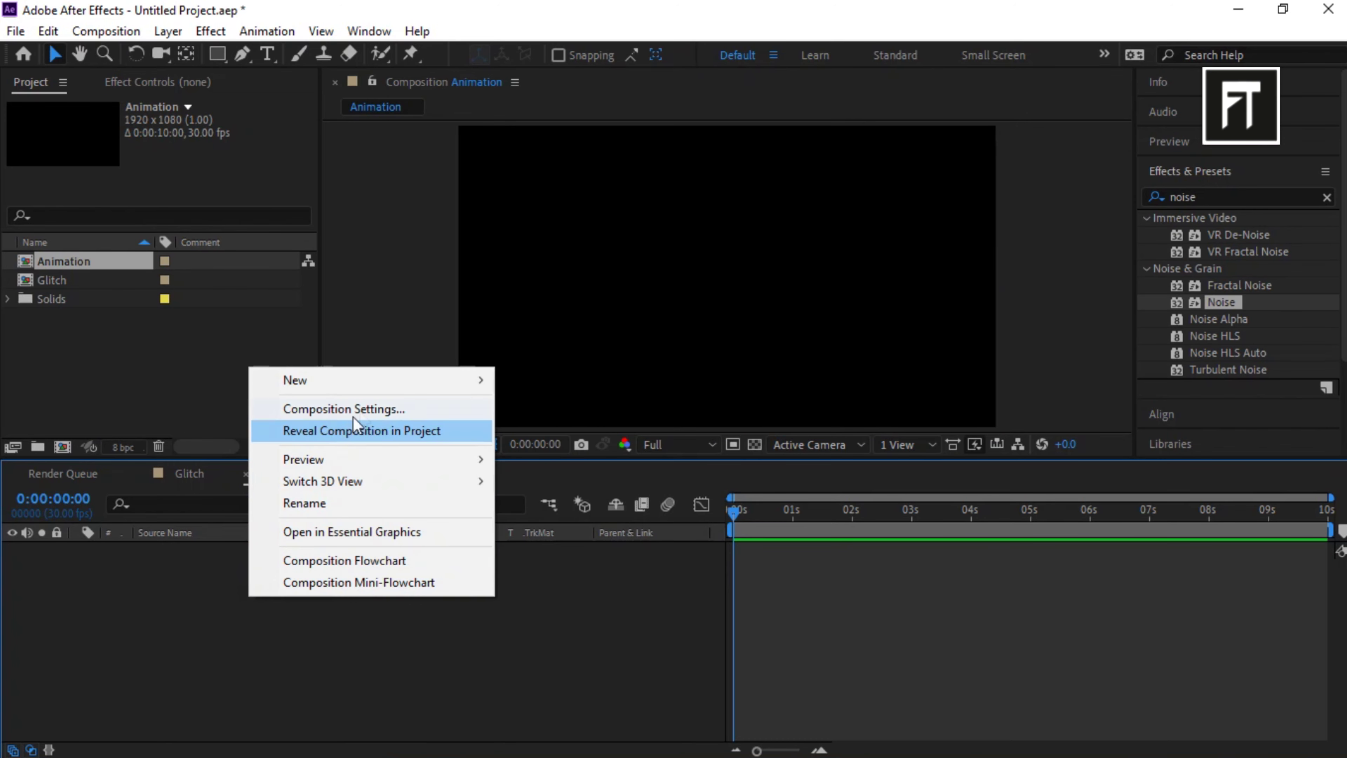
pyautogui.moveTo(399, 393)
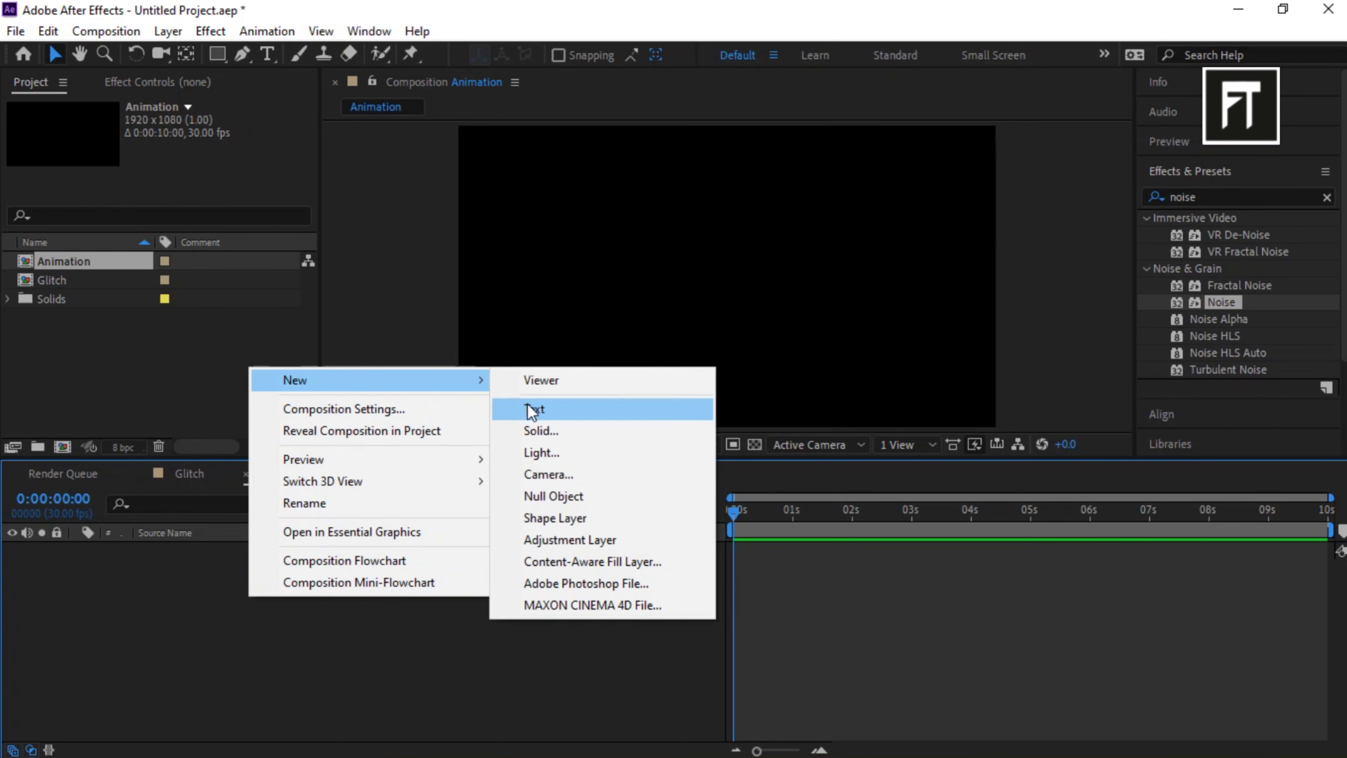
pyautogui.click(528, 408)
pyautogui.write('you')
pyautogui.hotkey('ctrl', 'a')
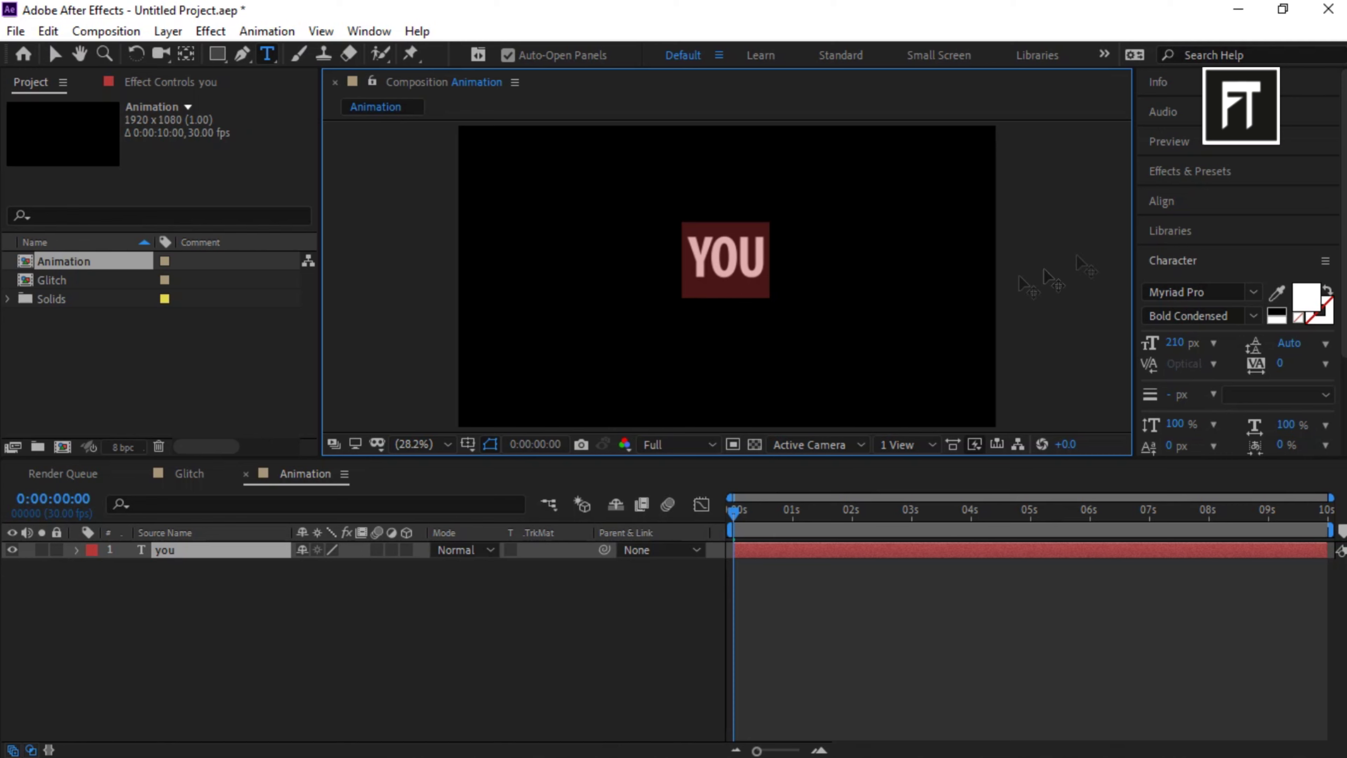
pyautogui.click(1161, 201)
pyautogui.click(1289, 250)
pyautogui.click(1190, 250)
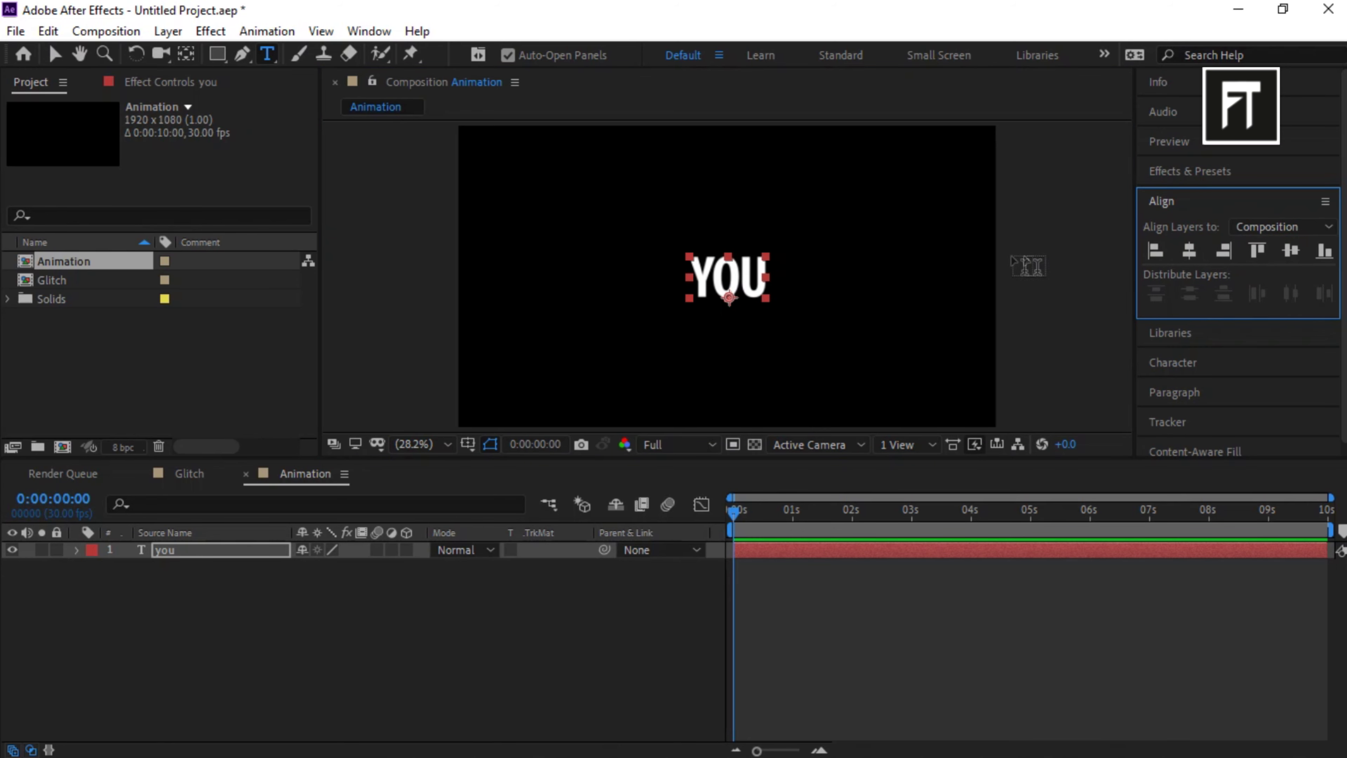
# Split the text layer at 0:00:01:16 and split its remaining part again at 0:00:02:16.
pyautogui.moveTo(827, 515); pyautogui.dragTo(824, 513)
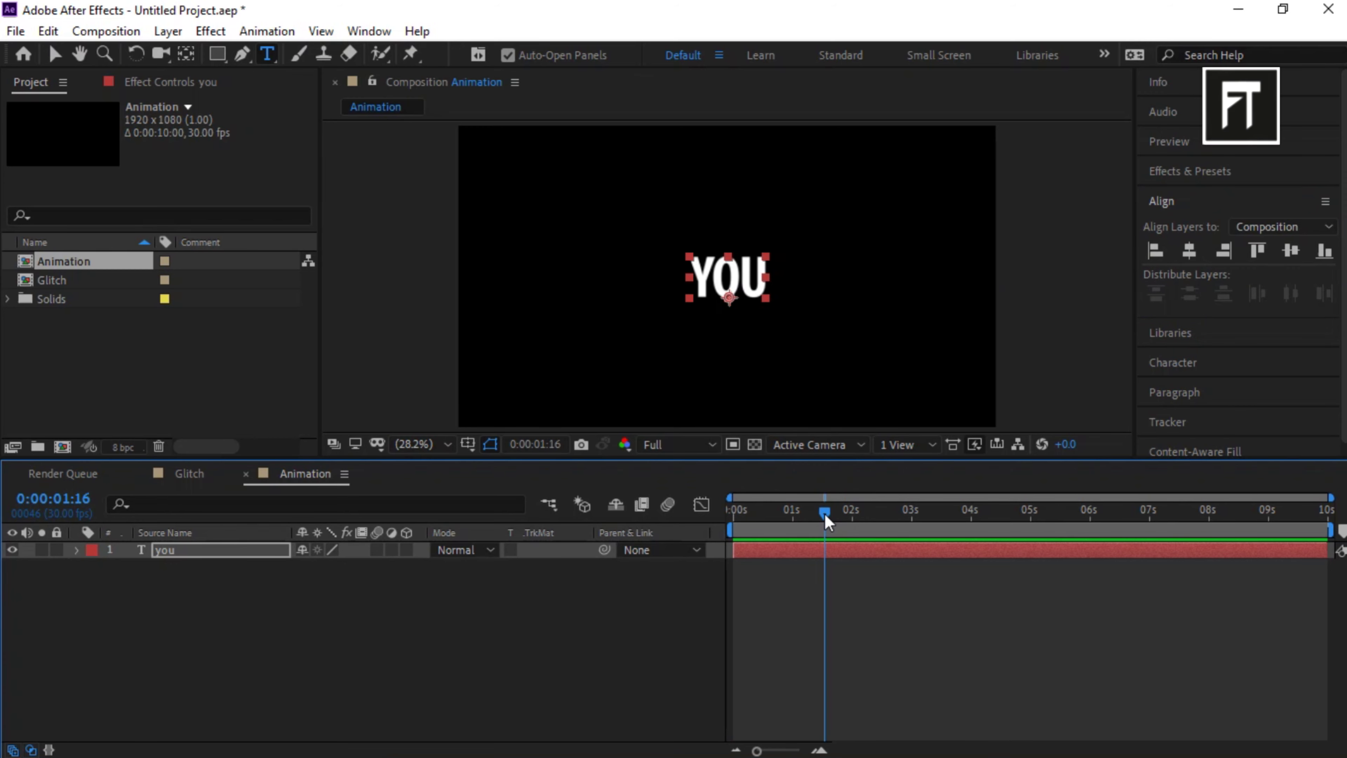
pyautogui.click(50, 31)
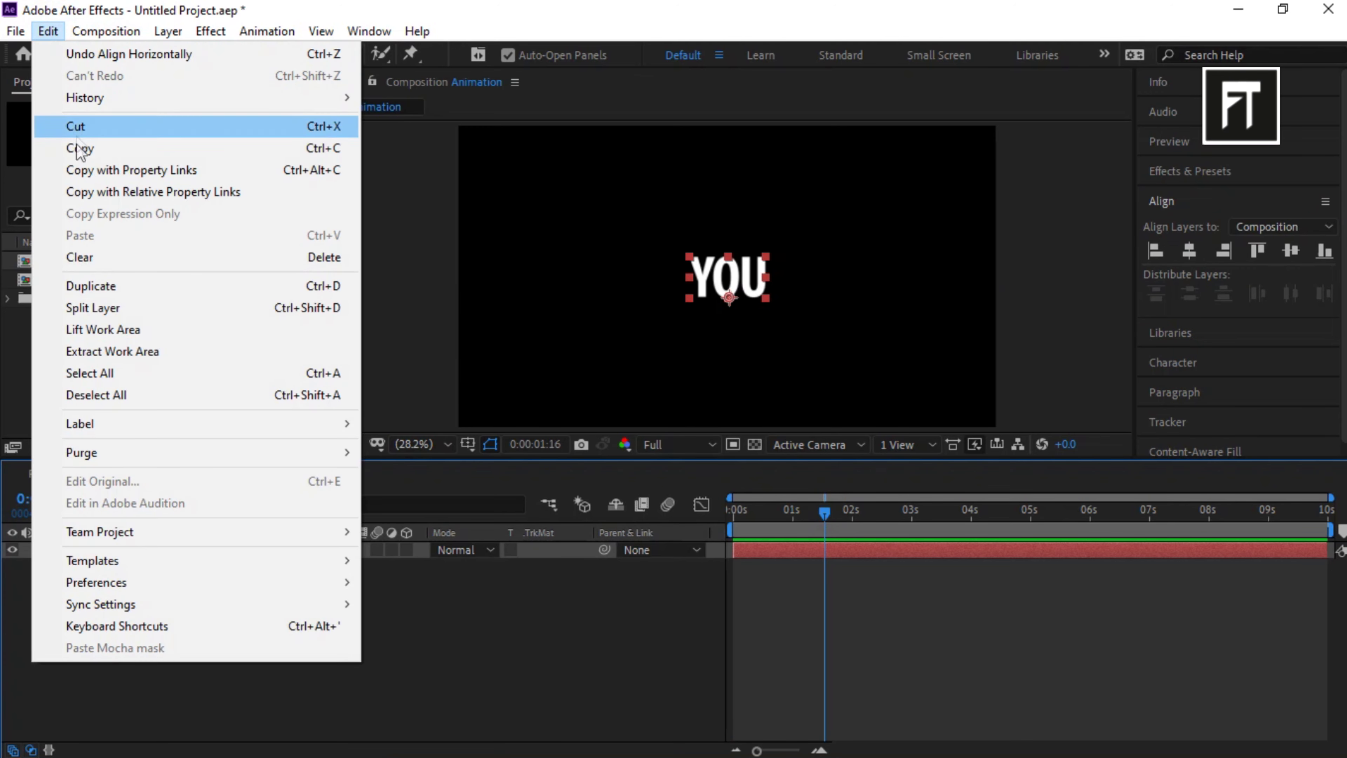
pyautogui.click(115, 310)
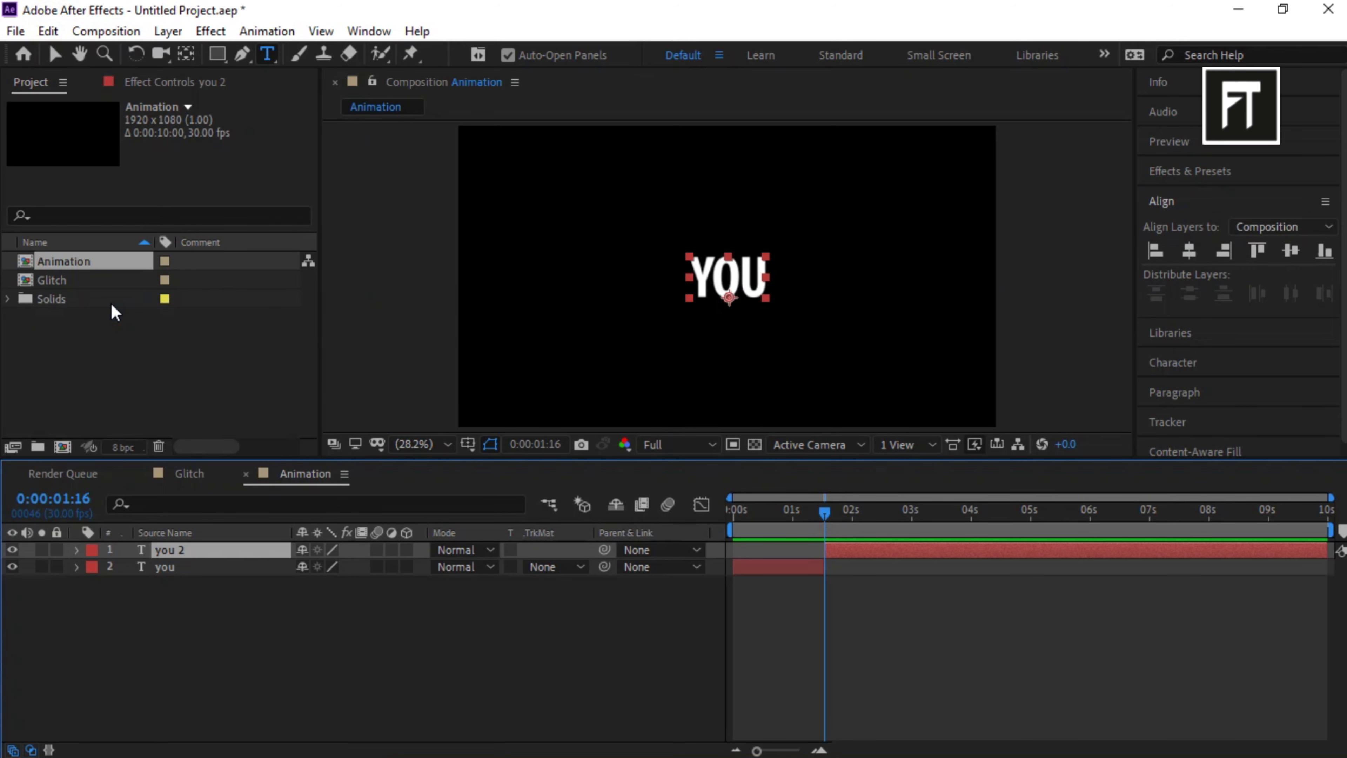
pyautogui.moveTo(825, 518); pyautogui.dragTo(884, 529)
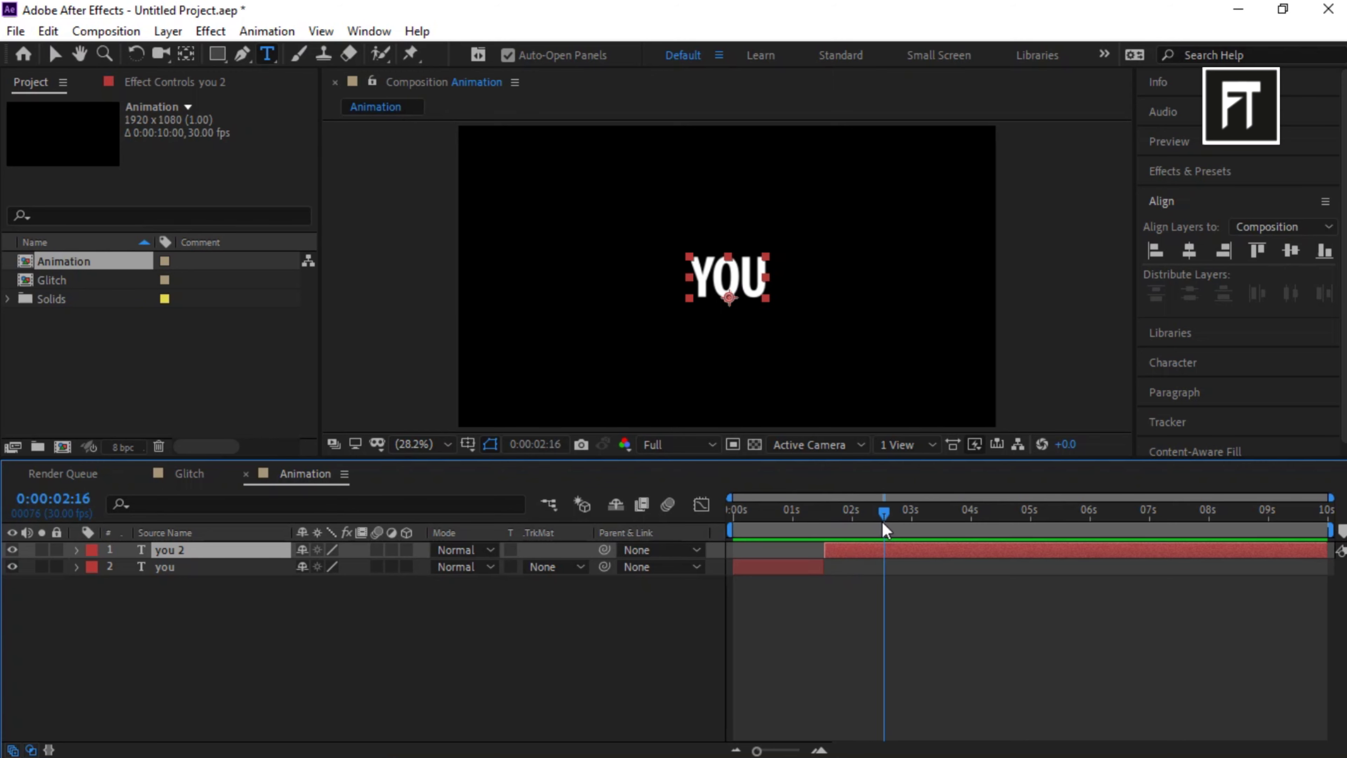
pyautogui.click(46, 31)
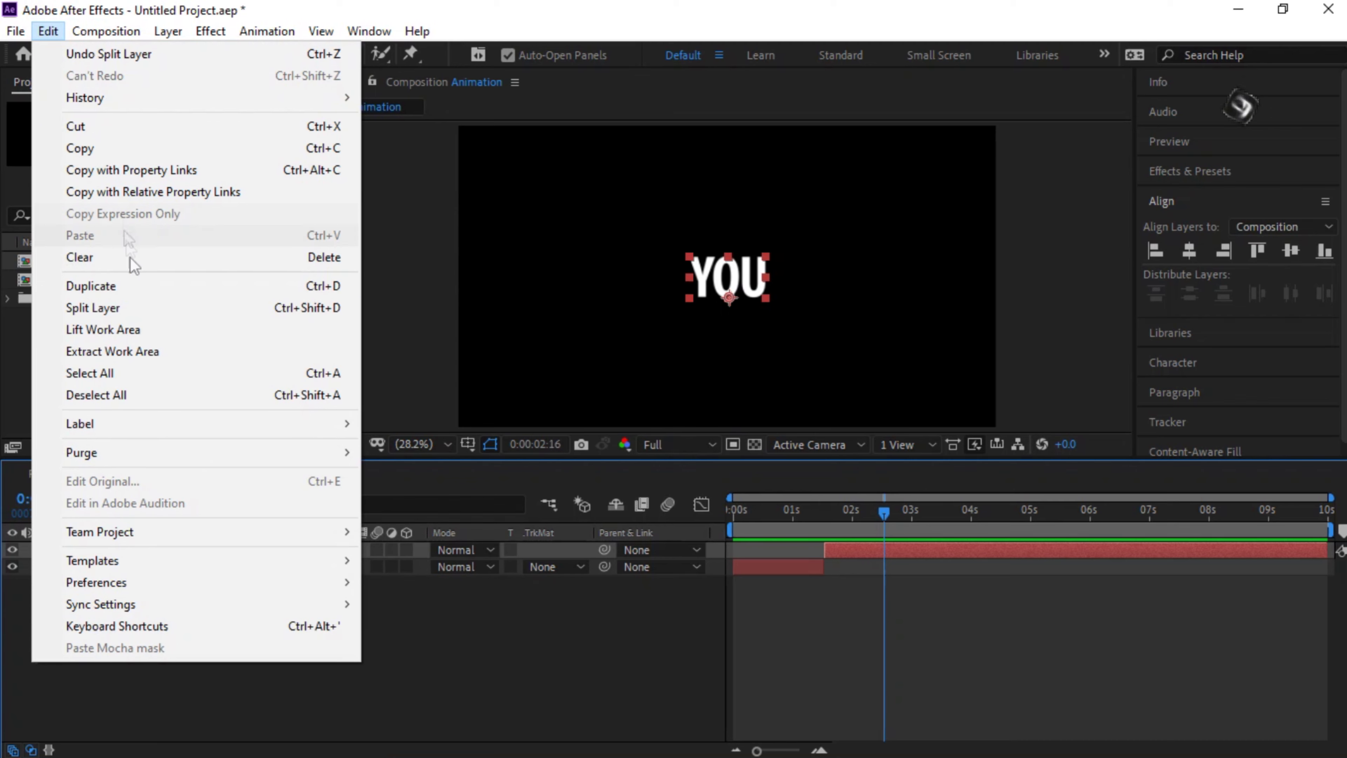
pyautogui.click(140, 308)
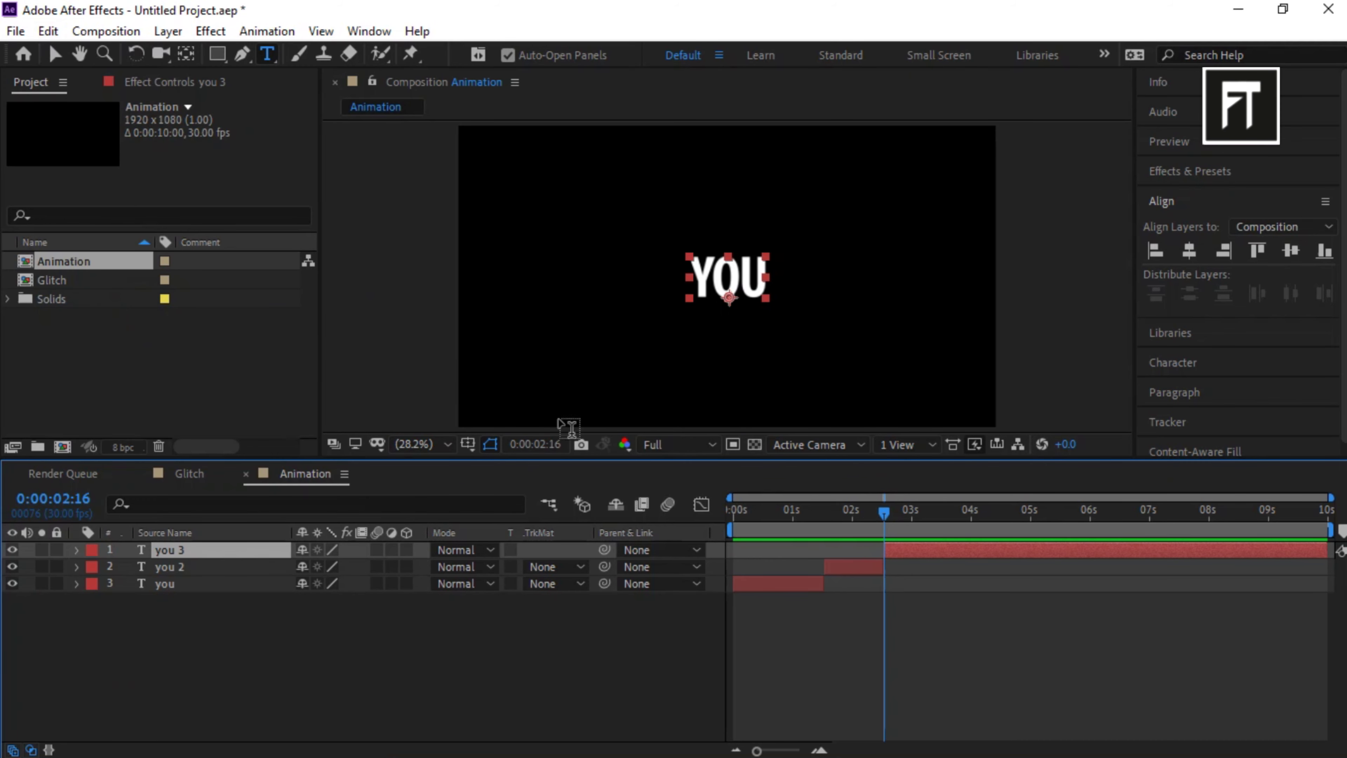
# Change the middle text segment to "are" and the last text segment to "awesome".
pyautogui.click(843, 525)
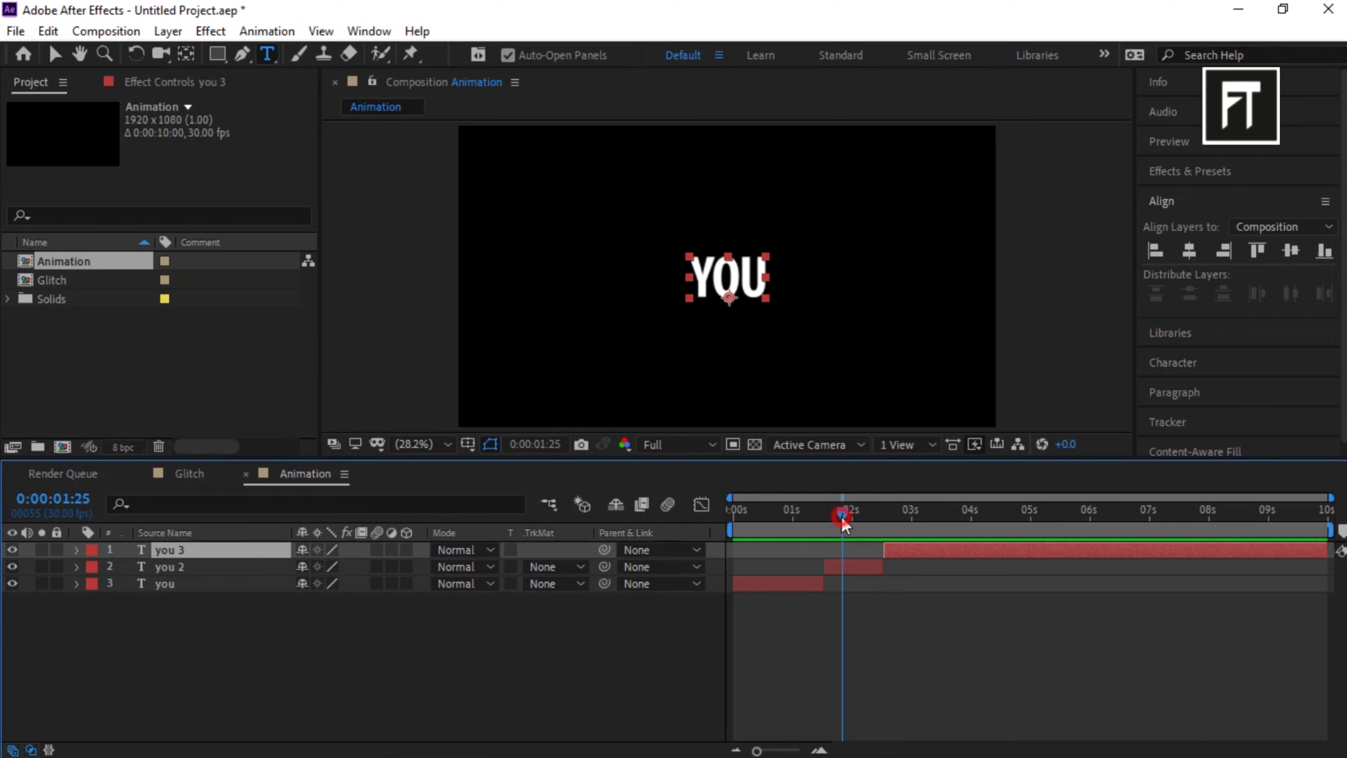
pyautogui.doubleClick(736, 272)
pyautogui.write('are')
pyautogui.click(936, 513)
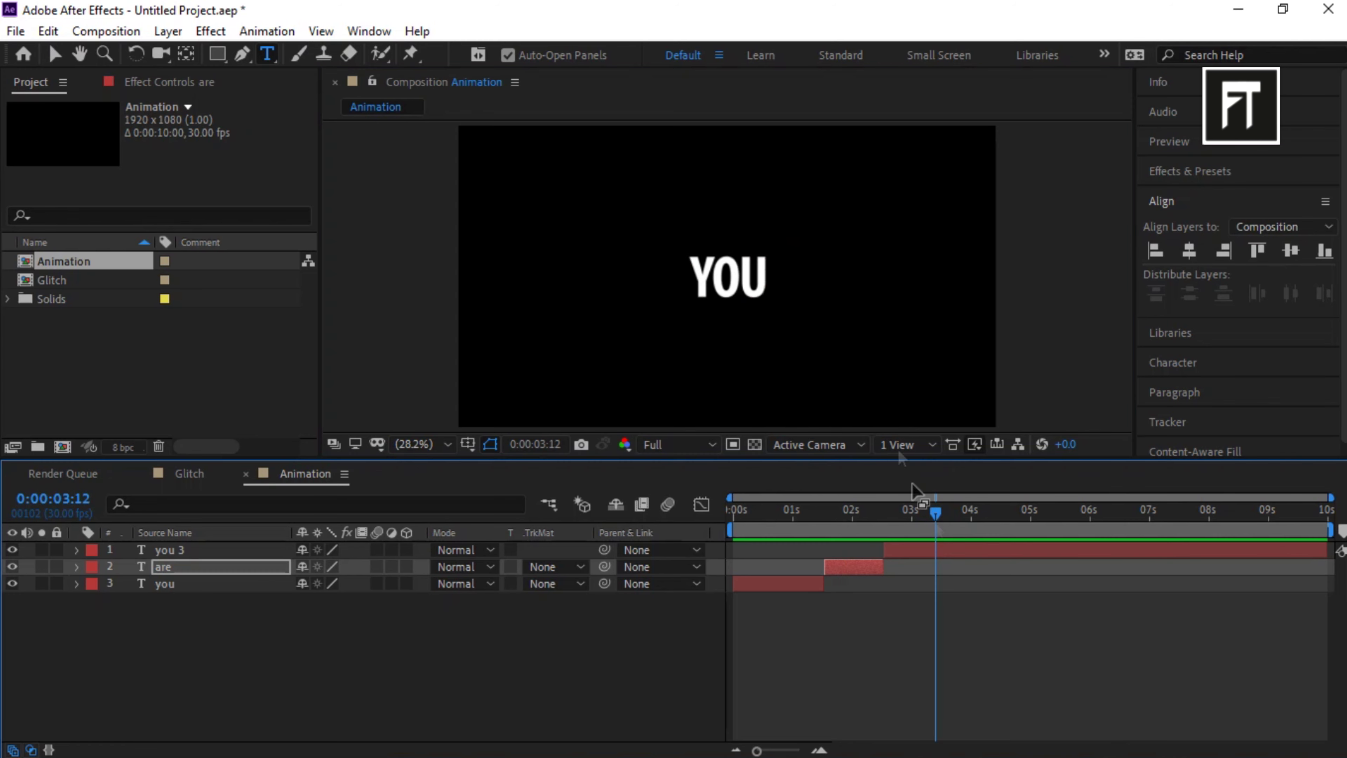
pyautogui.doubleClick(733, 258)
pyautogui.write('awesome')
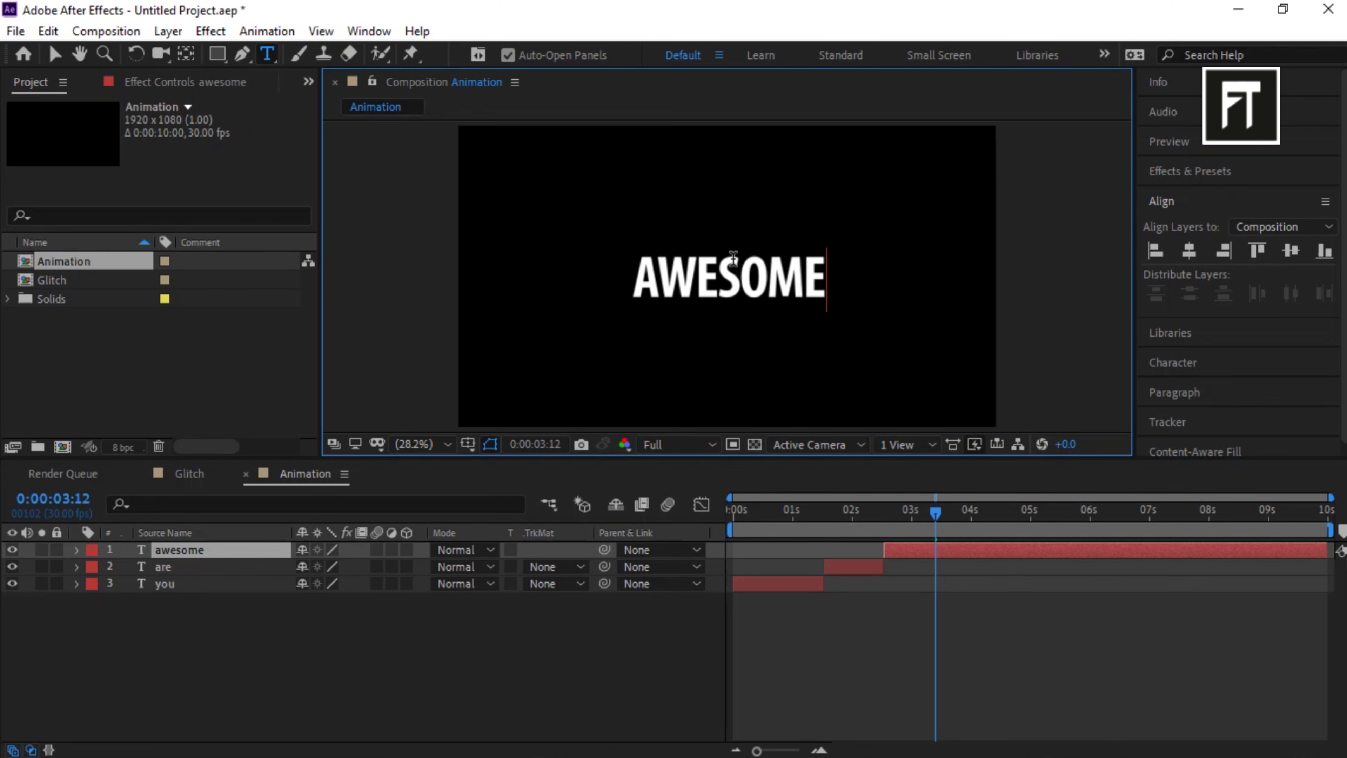
# Place the Glitch composition beneath the text layers from the start of the timeline and hide it.
pyautogui.moveTo(781, 516); pyautogui.dragTo(743, 512)
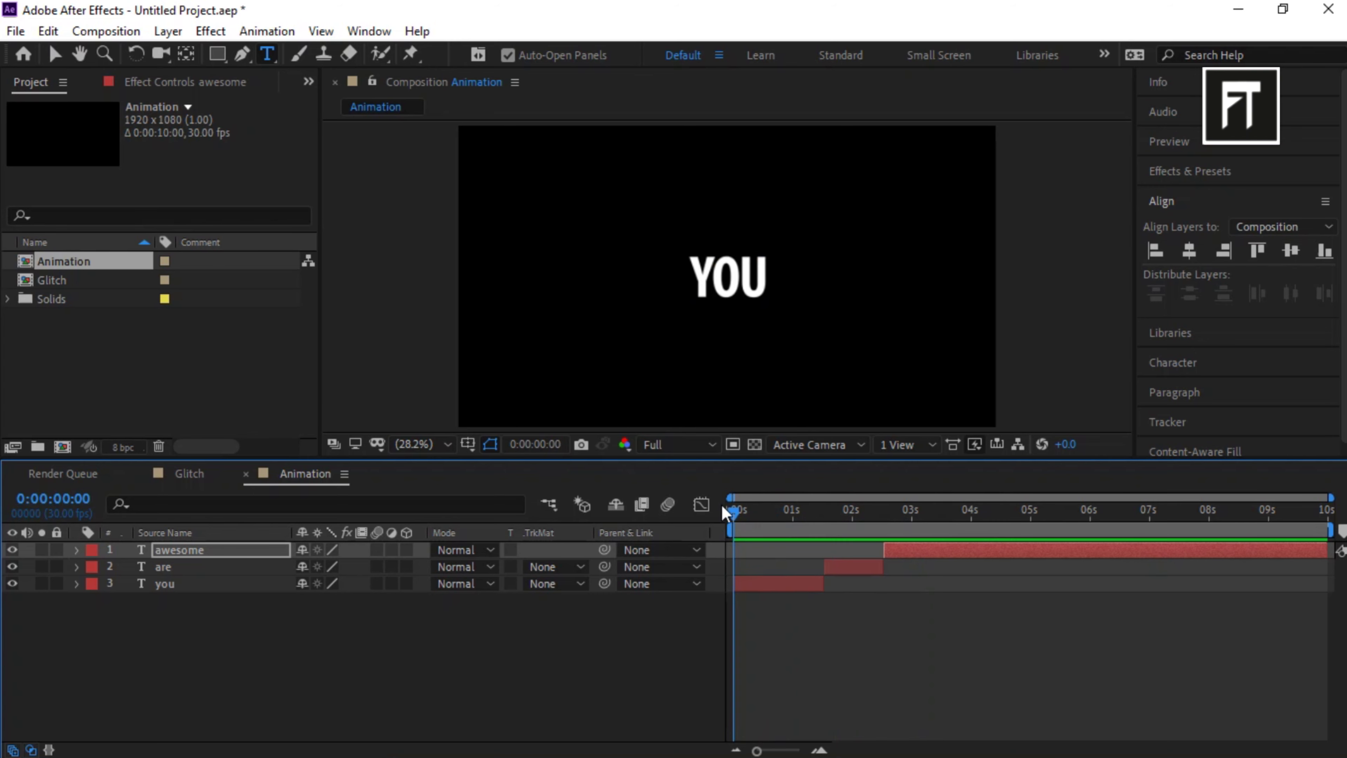
pyautogui.click(104, 280)
pyautogui.moveTo(105, 280); pyautogui.dragTo(161, 664)
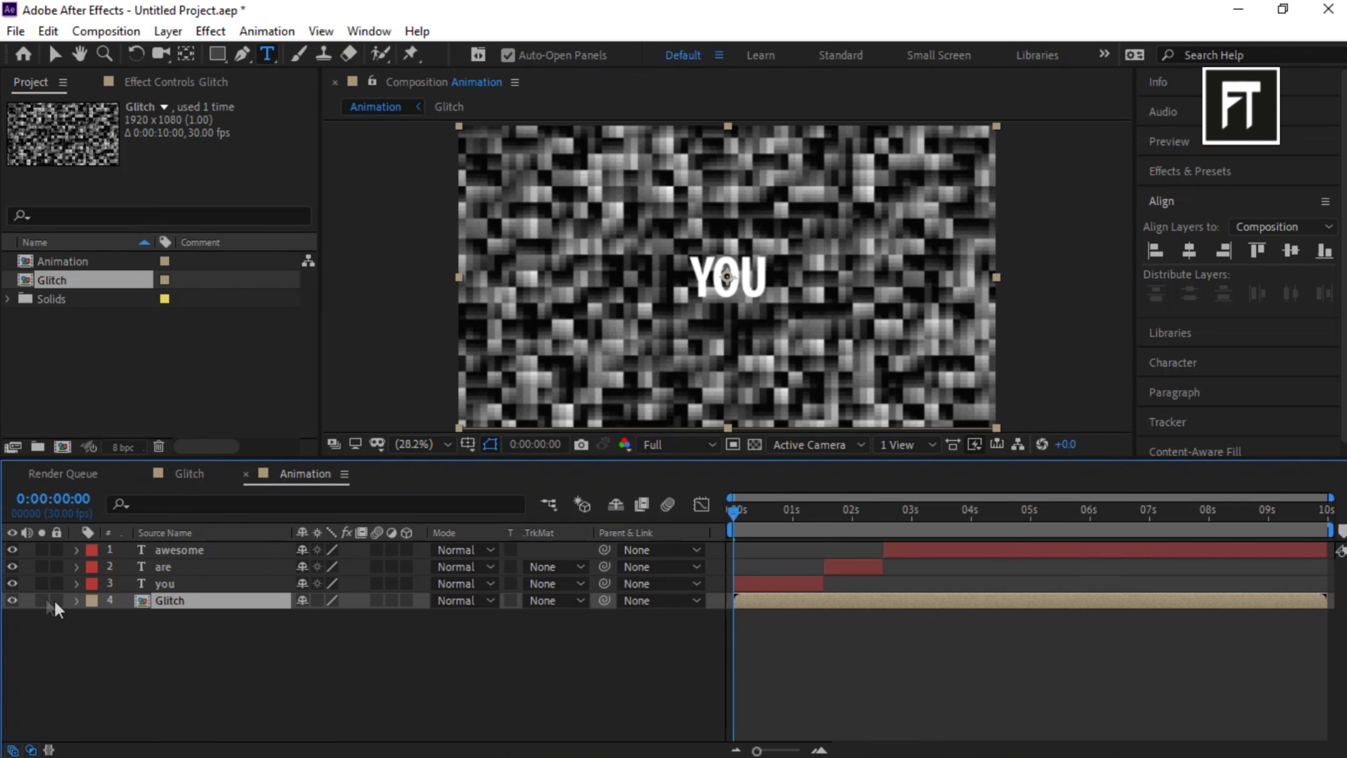
pyautogui.click(11, 601)
# Create a new adjustment layer above the text layers.
pyautogui.click(143, 638)
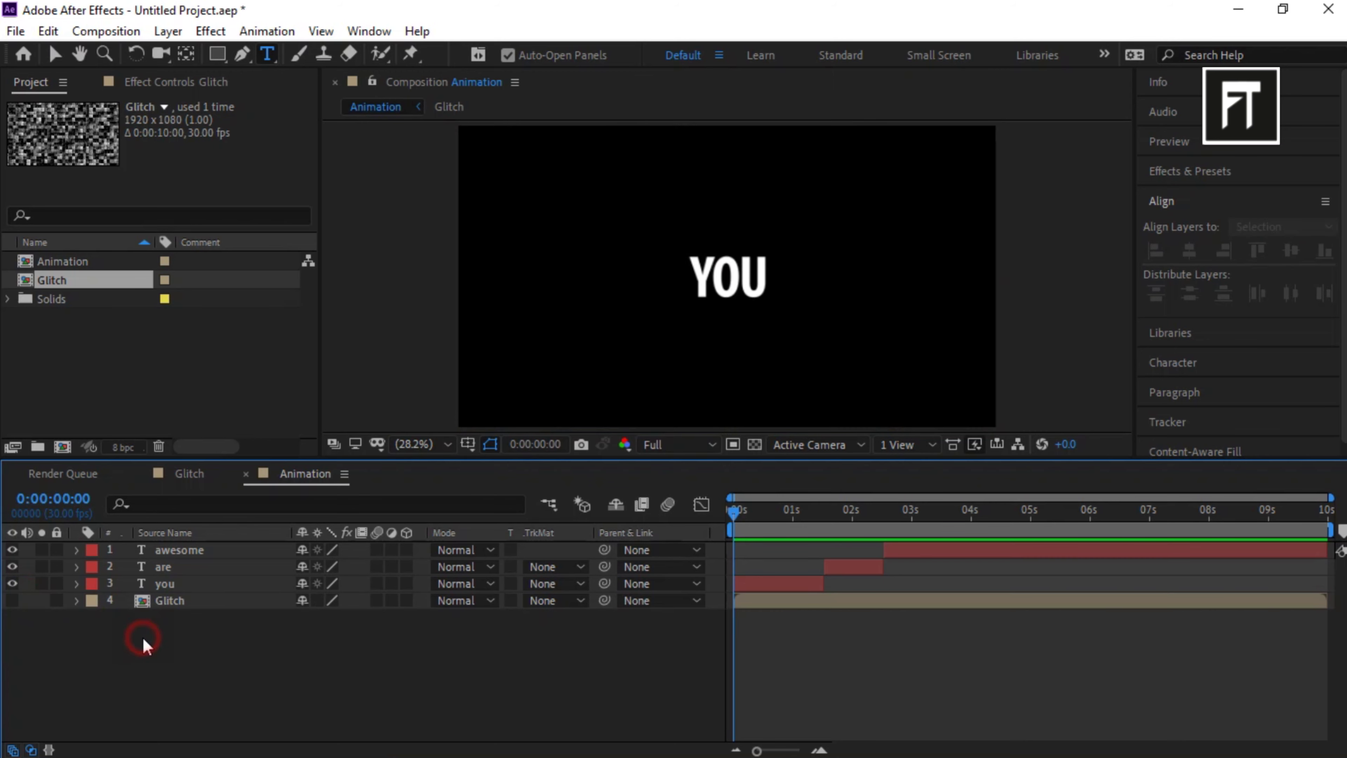
pyautogui.rightClick(144, 639)
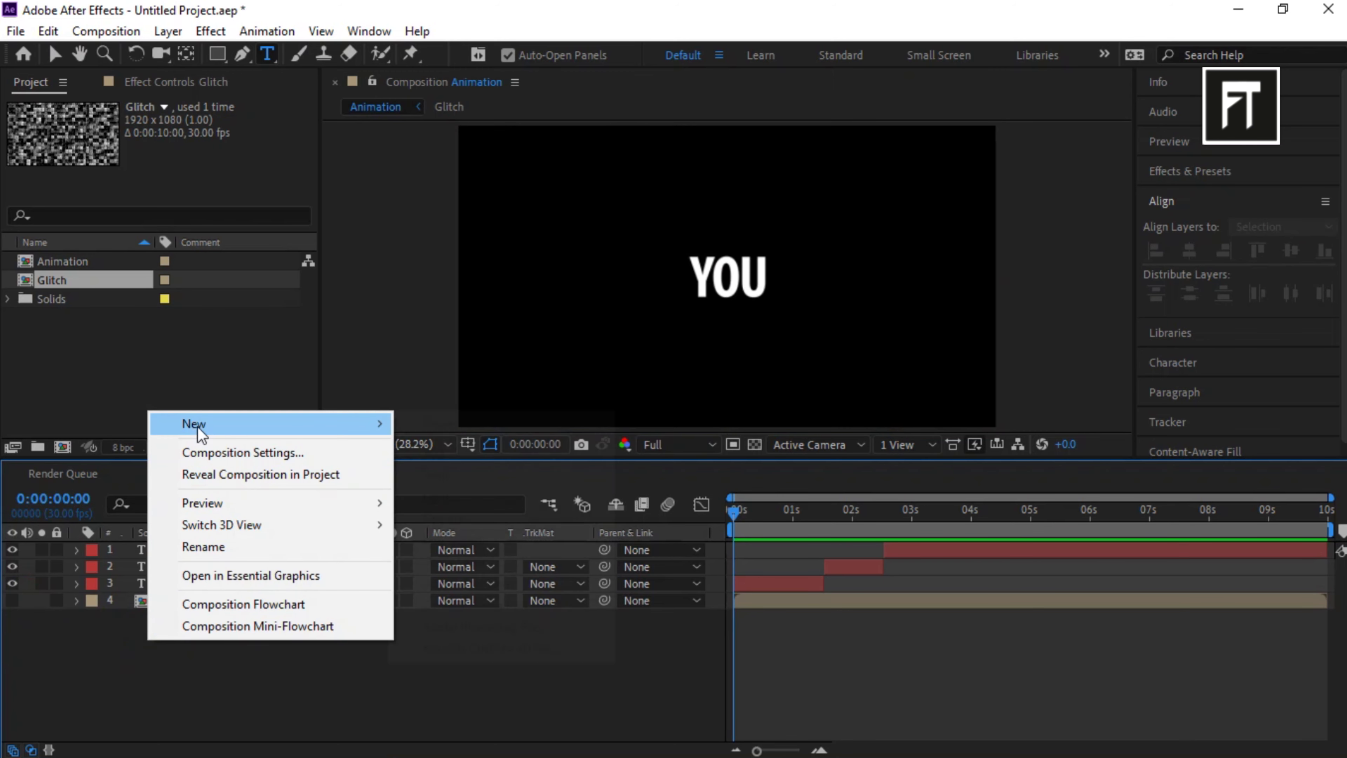
pyautogui.moveTo(280, 423)
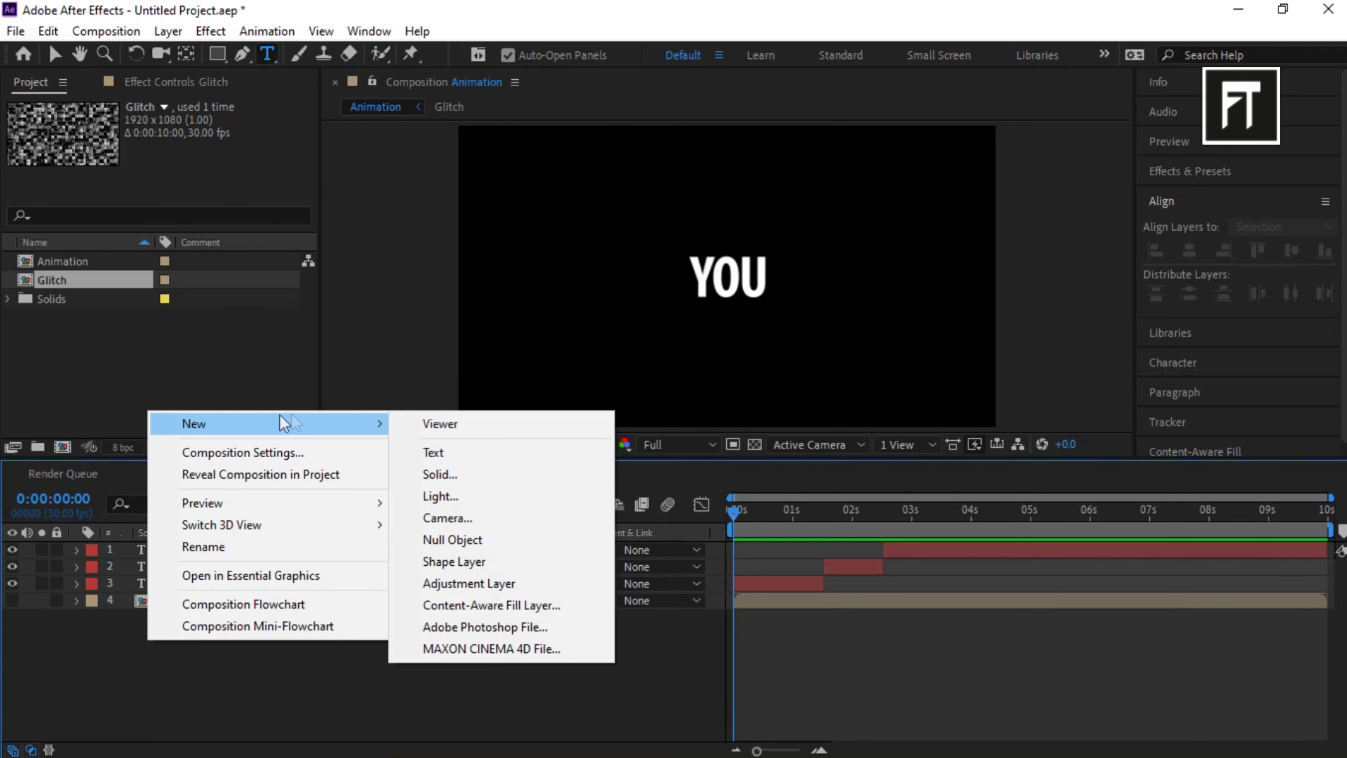
pyautogui.click(467, 584)
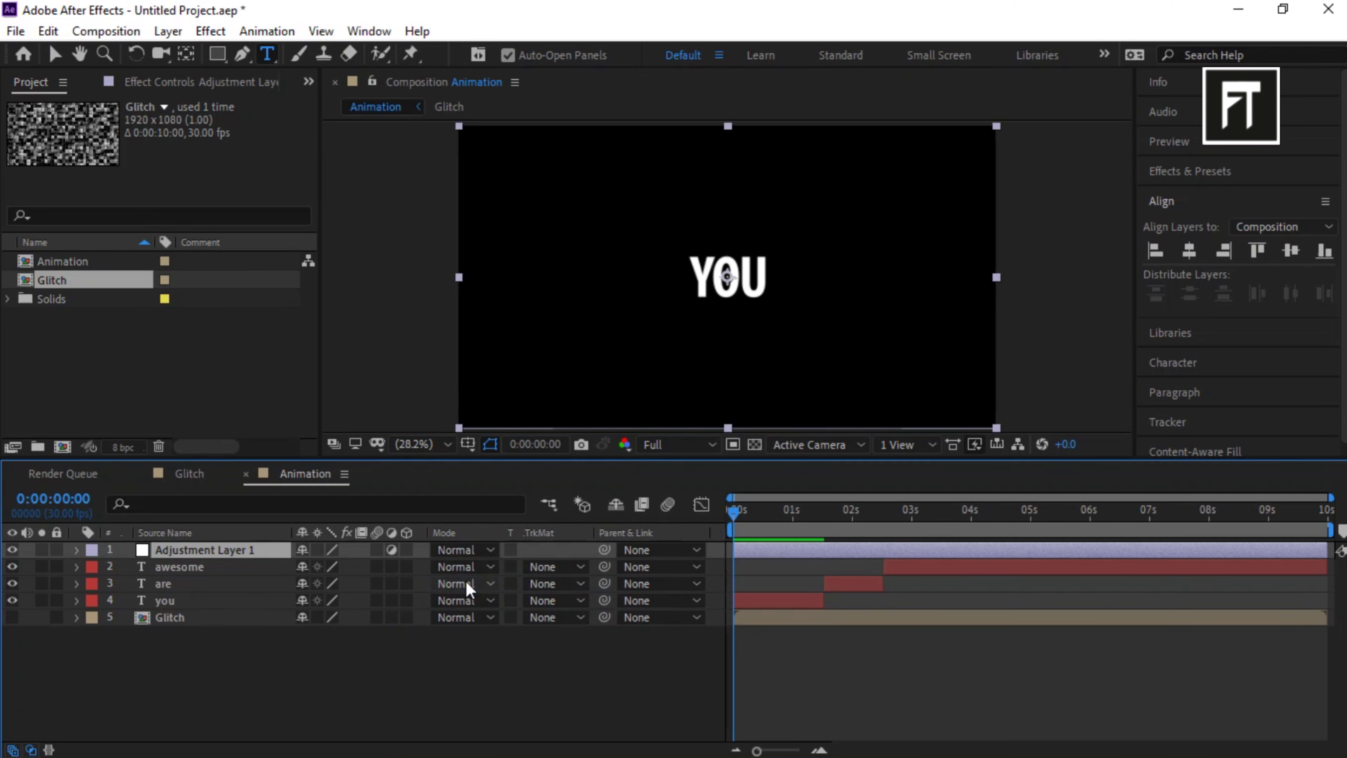
# Find the Displacement Map effect by searching for "displace" and apply it to the adjustment layer.
pyautogui.click(1235, 172)
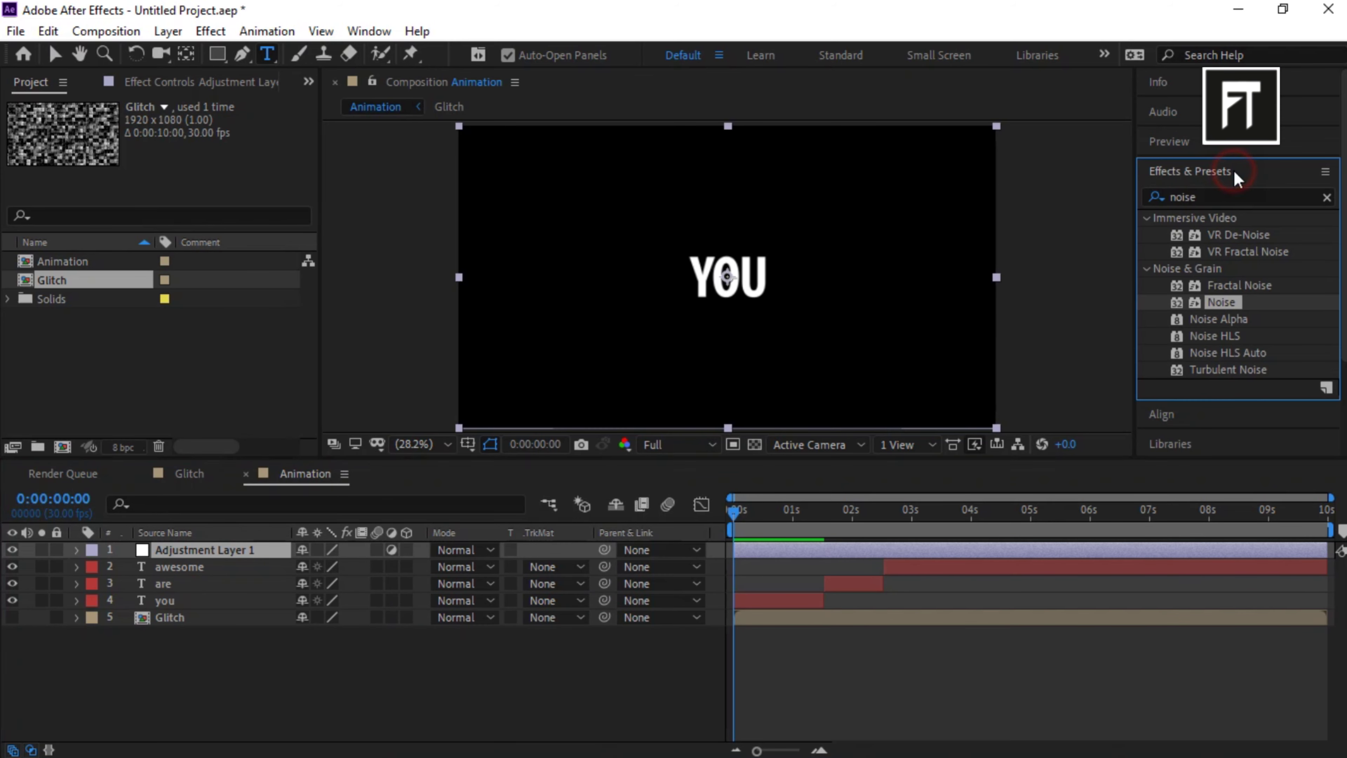
pyautogui.click(1240, 196)
pyautogui.write('displace')
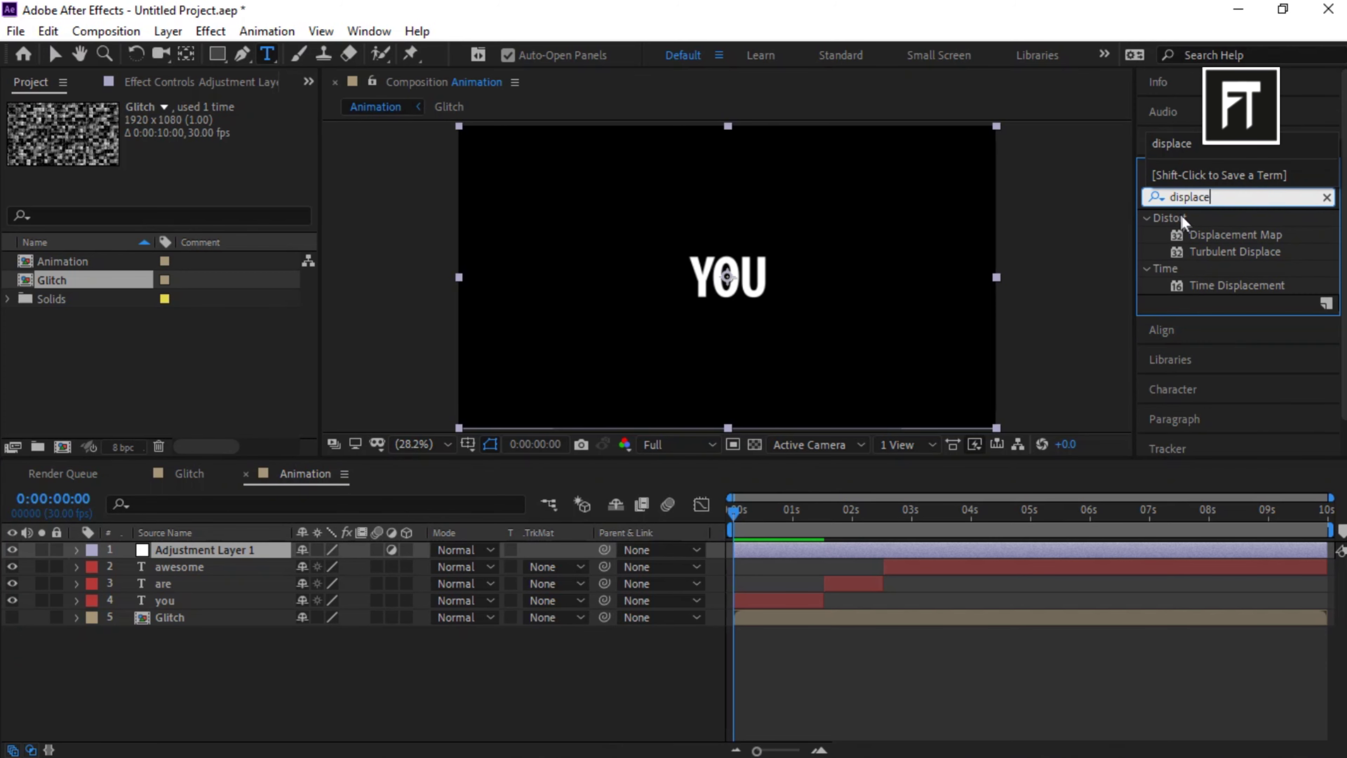
pyautogui.moveTo(1216, 237); pyautogui.dragTo(189, 549)
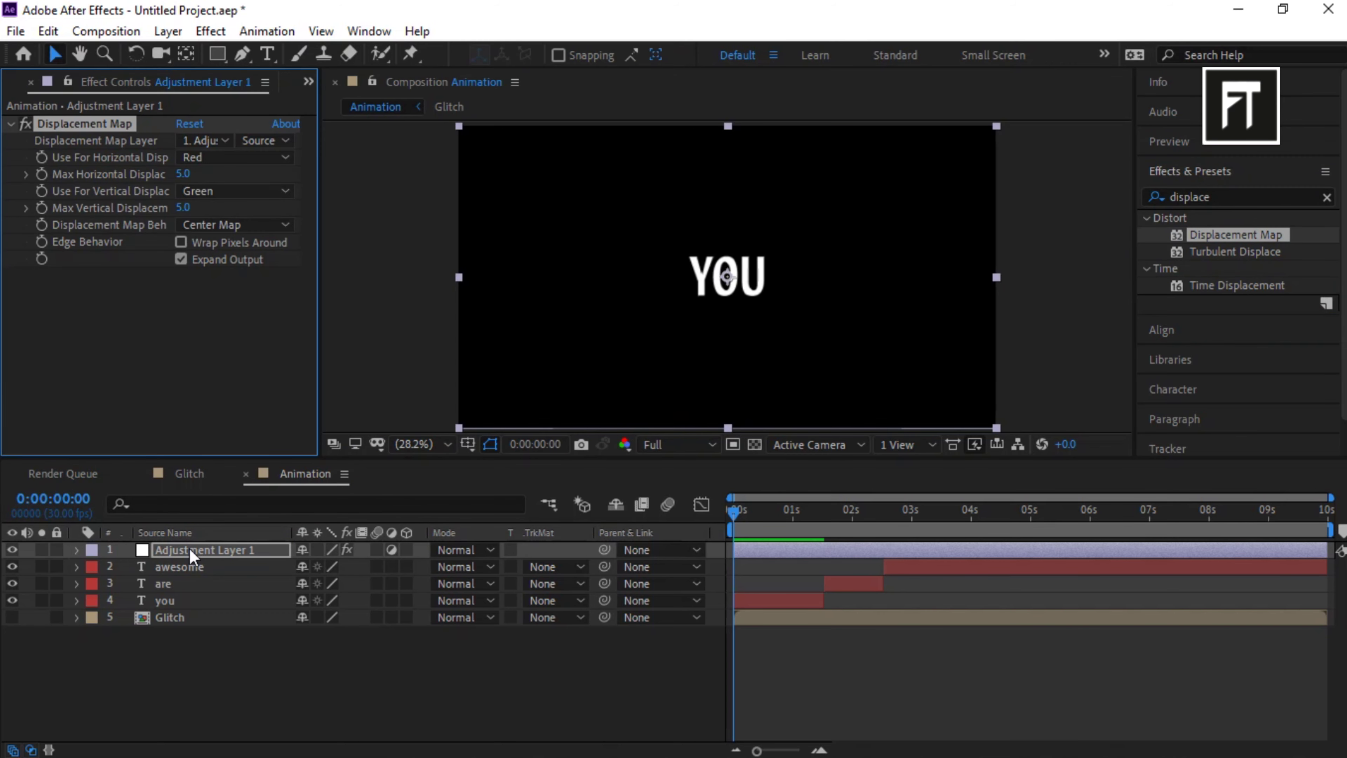
# Set the displacement map layer to Glitch, use Luminance for horizontal and vertical displacement, and set the maximum horizontal displacement to 0.
pyautogui.click(218, 141)
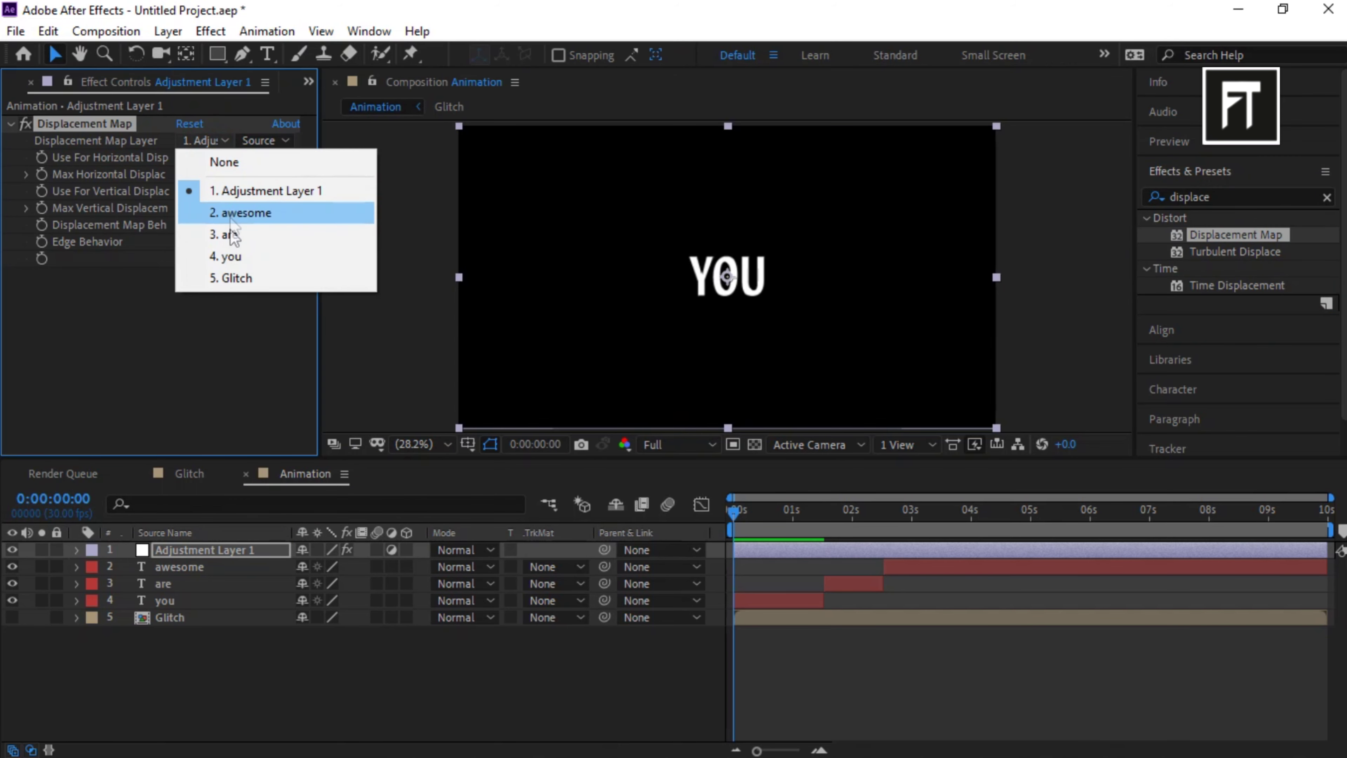
pyautogui.click(237, 279)
pyautogui.click(234, 157)
pyautogui.click(244, 264)
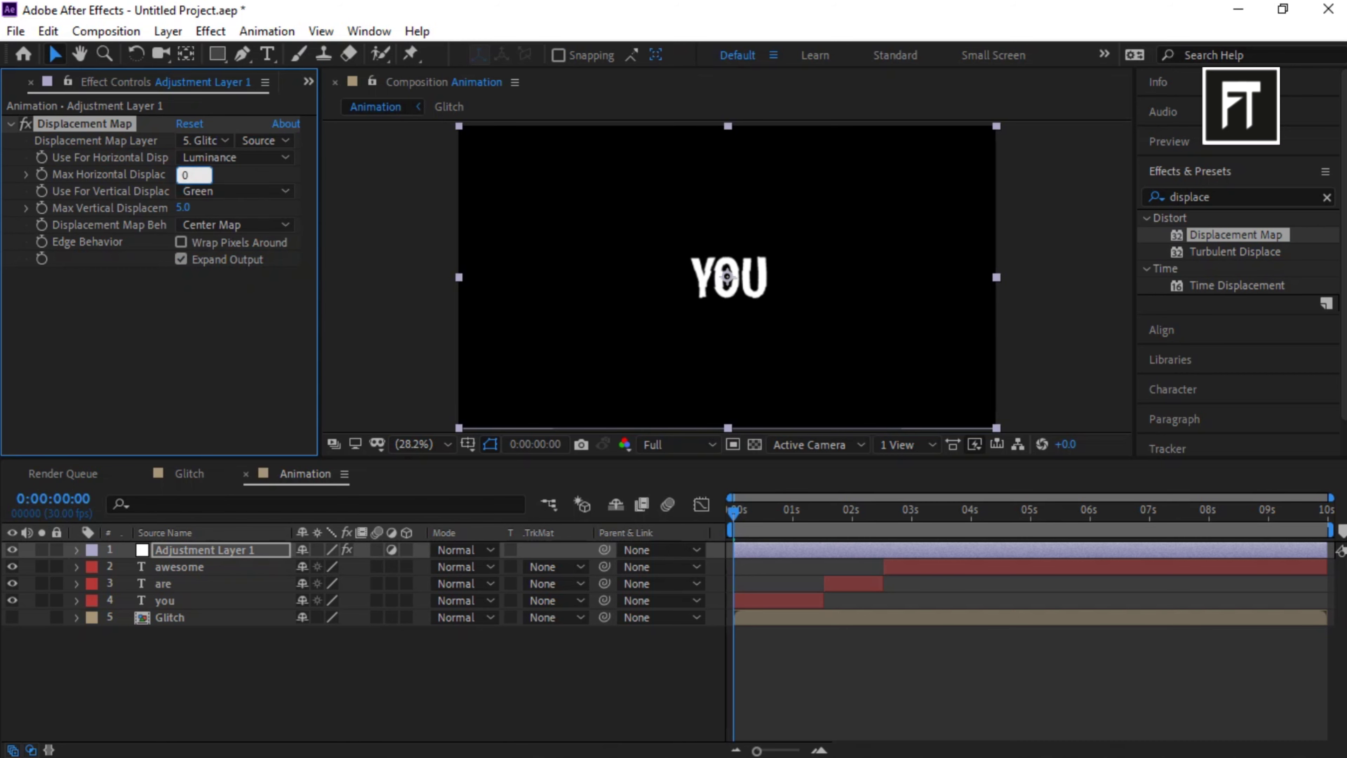
pyautogui.write('0')
pyautogui.press('Return')
pyautogui.click(201, 200)
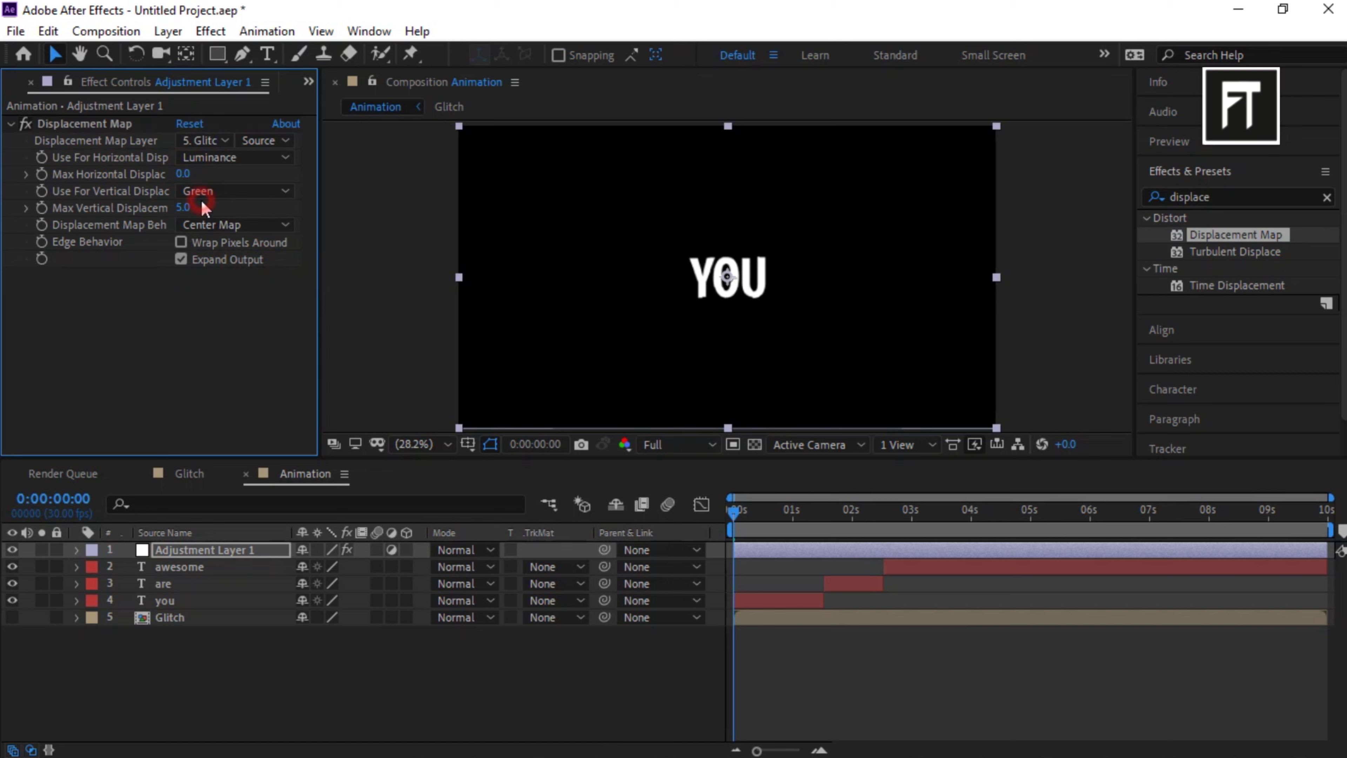
pyautogui.click(233, 192)
pyautogui.click(232, 299)
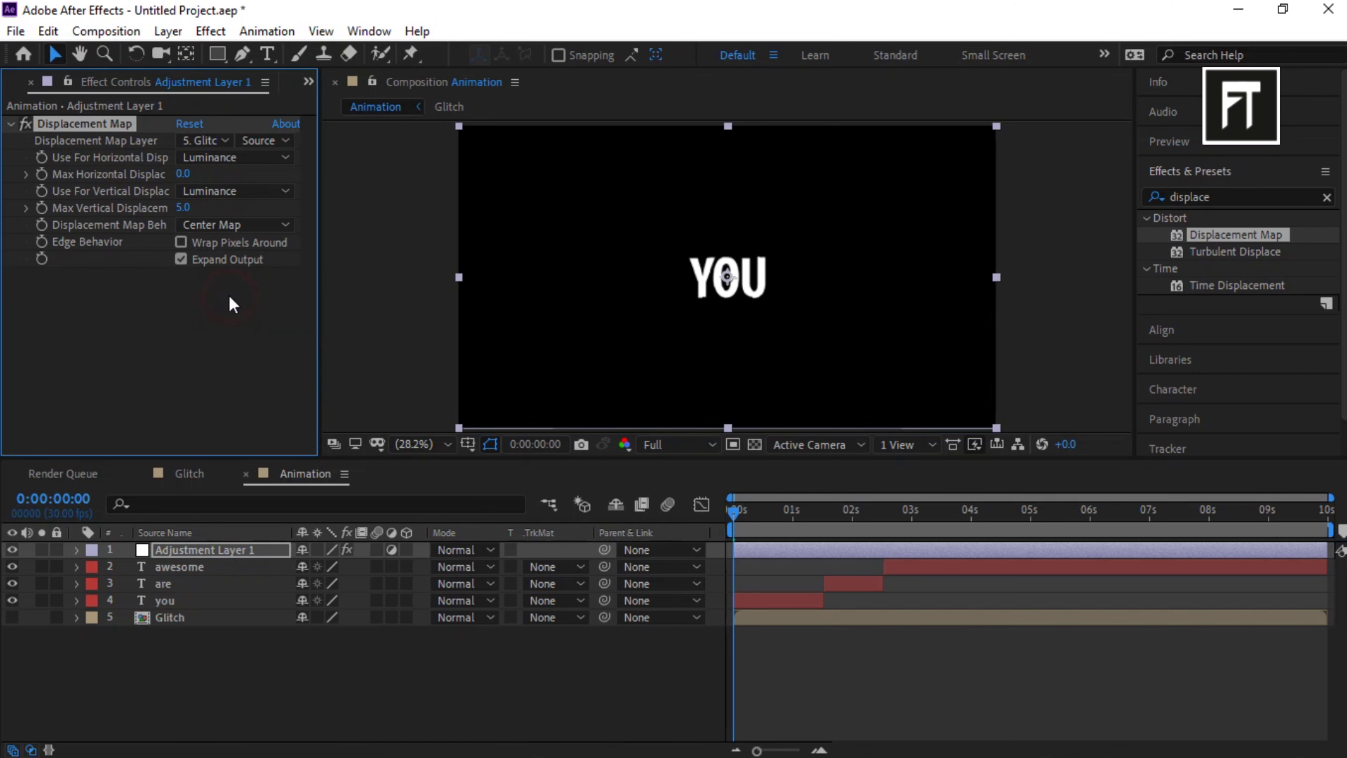
# Start keyframing Max Vertical Displacement at 0:00:00:00 with a value of 250.
pyautogui.click(736, 520)
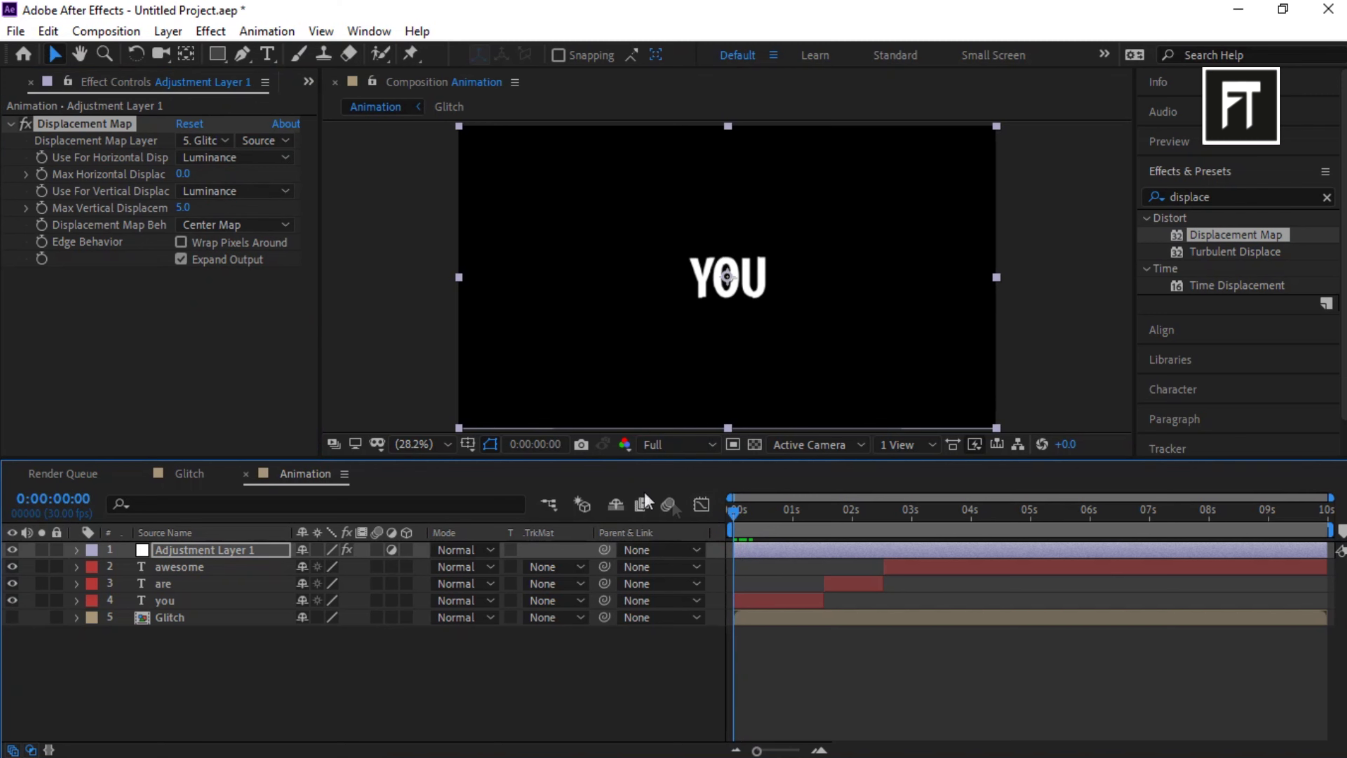
pyautogui.click(41, 207)
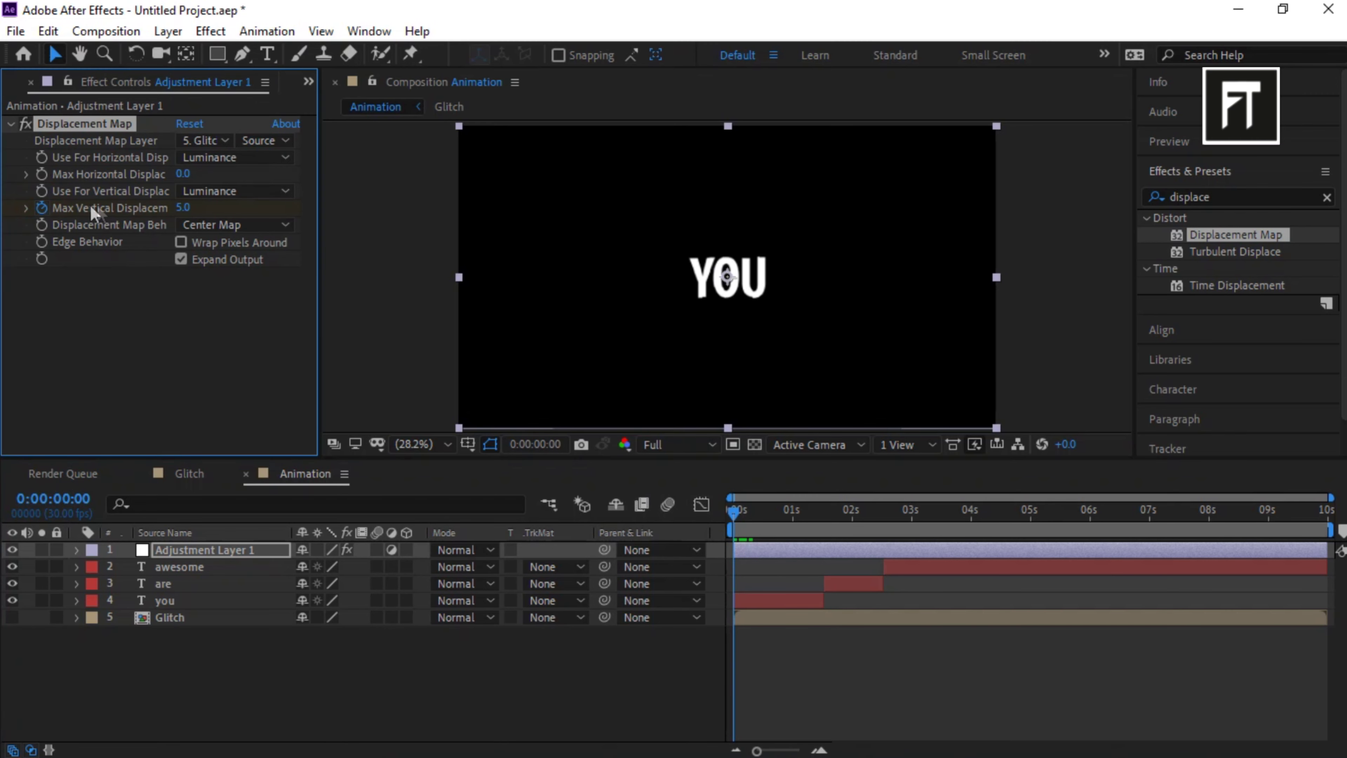
pyautogui.click(186, 206)
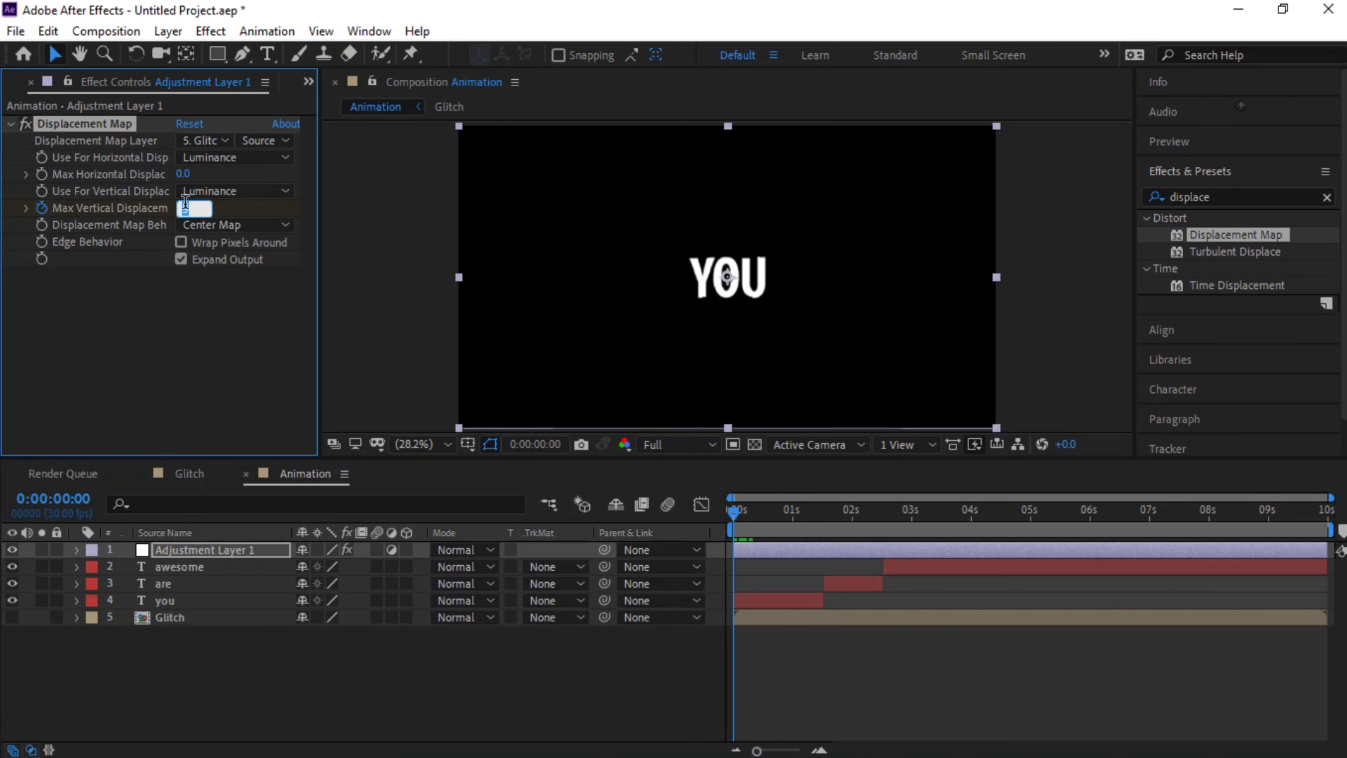
pyautogui.write('250')
pyautogui.press('Return')
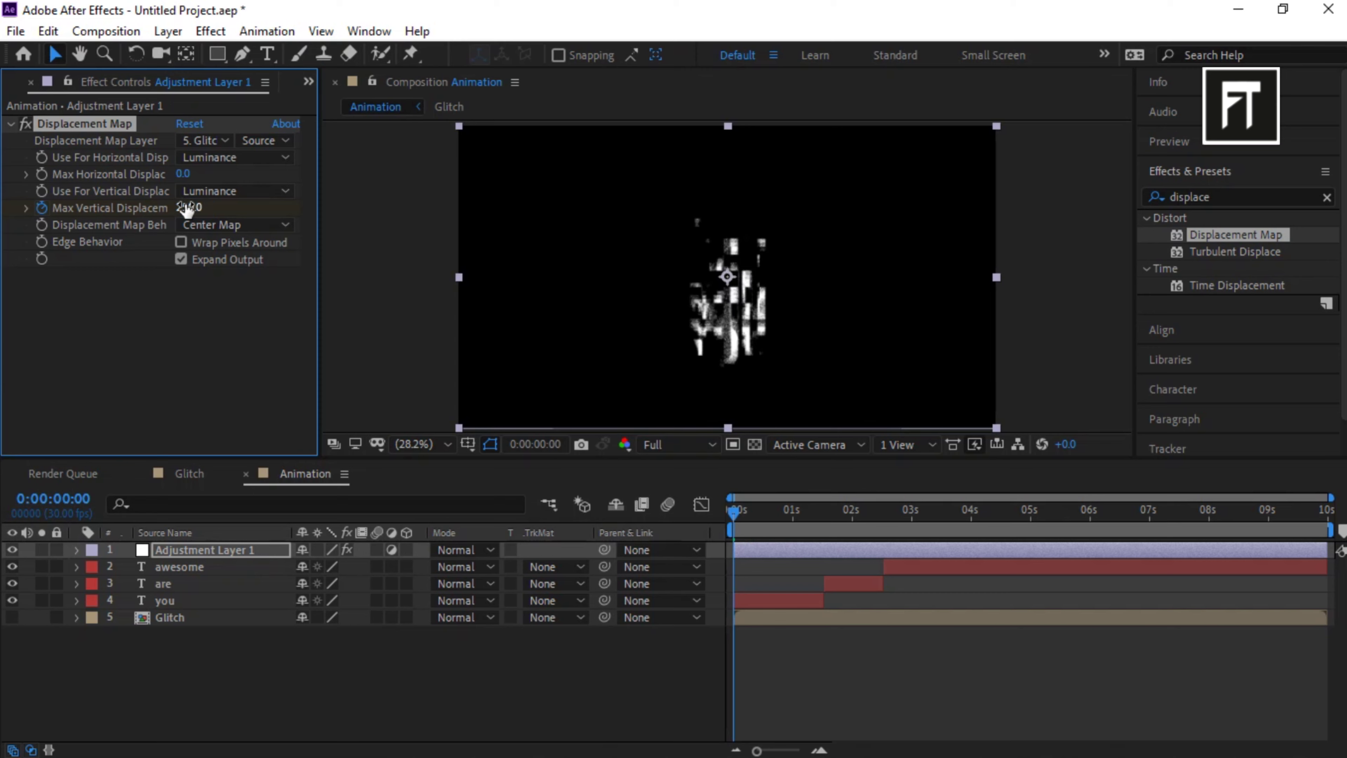
# Reveal the adjustment layer's keyframes and set Max Vertical Displacement to 0 at 0:00:01:00.
pyautogui.click(210, 550)
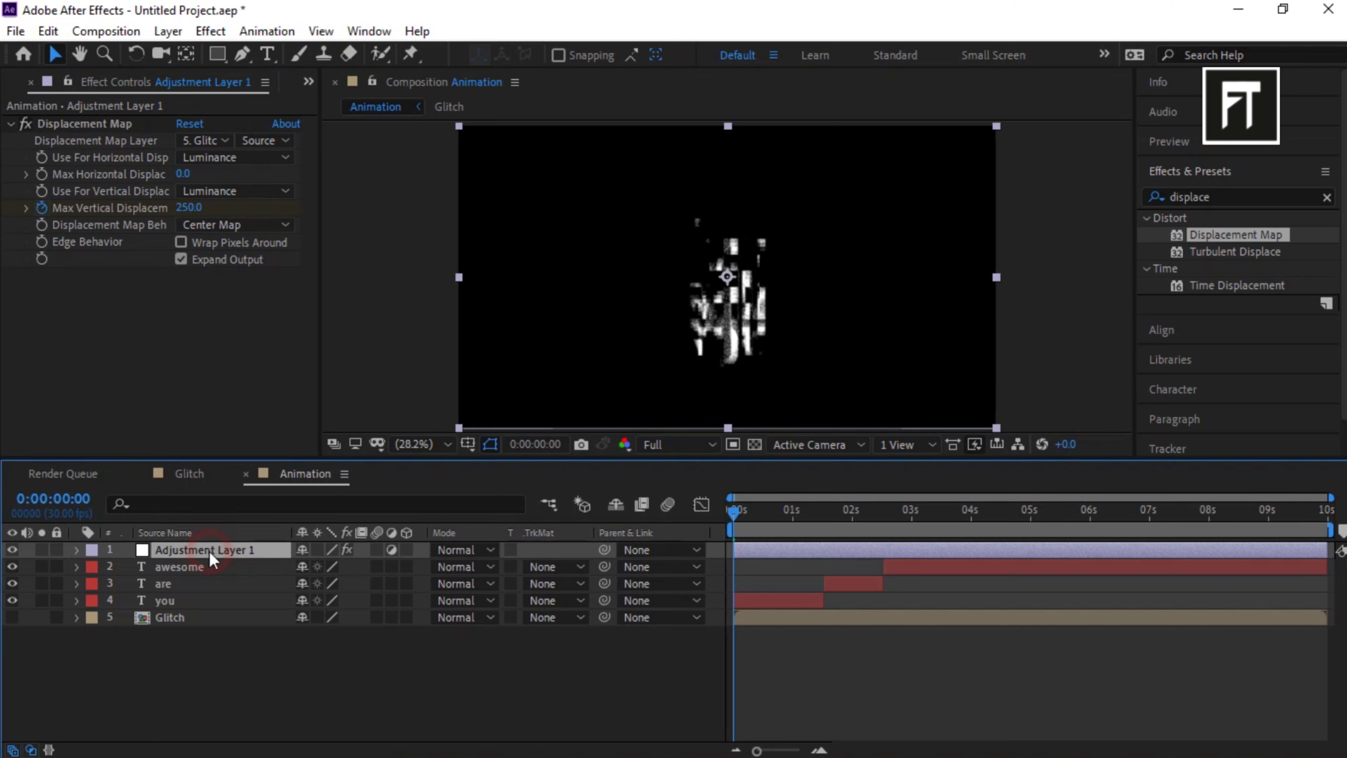
pyautogui.press('u')
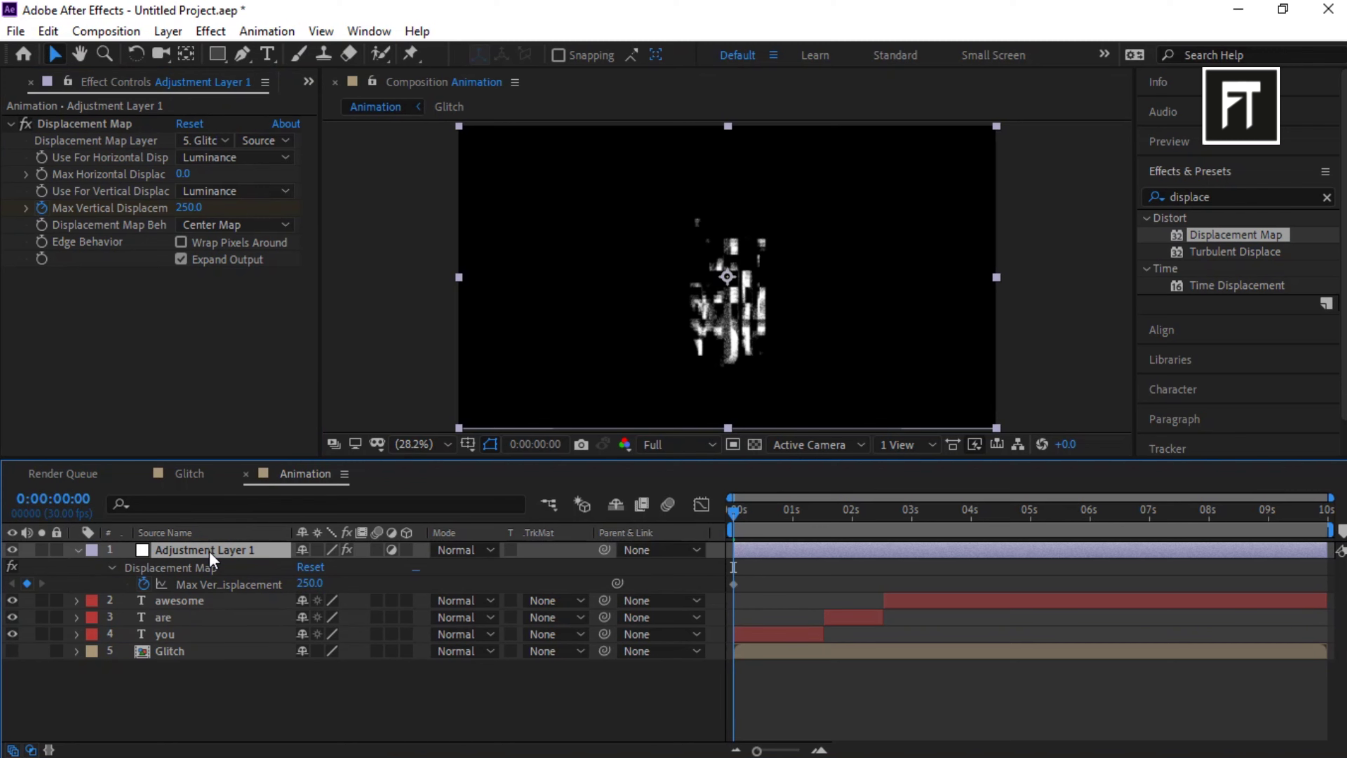
pyautogui.click(794, 512)
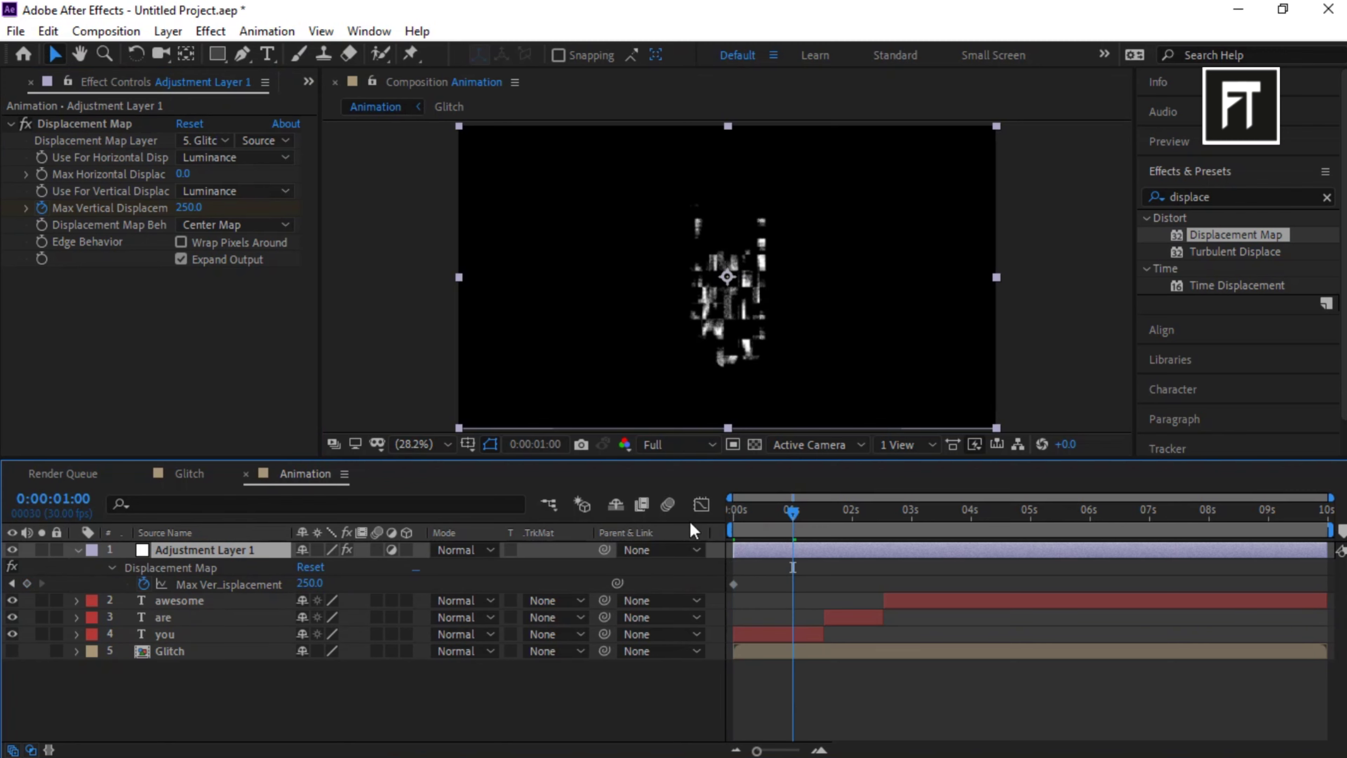
pyautogui.click(310, 583)
pyautogui.write('0')
pyautogui.press('Return')
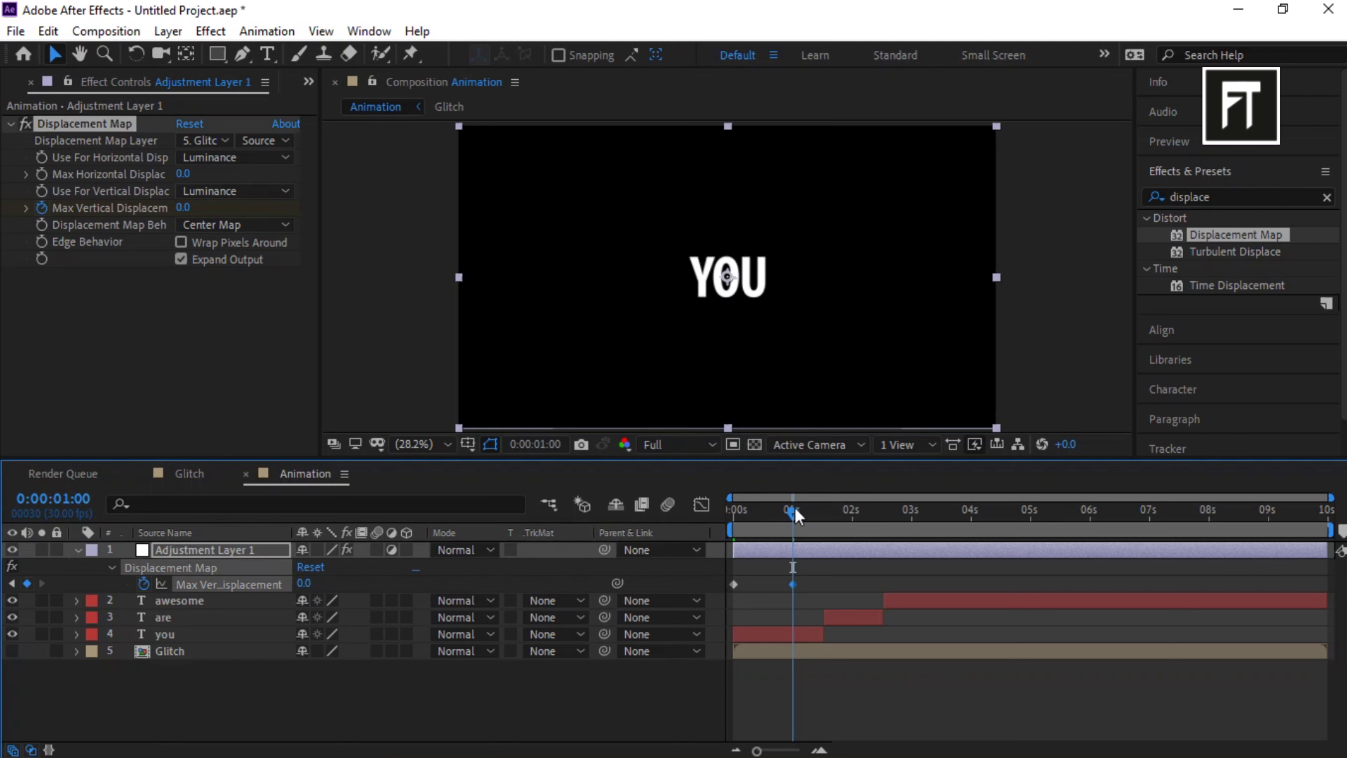
# Add a Max Vertical Displacement keyframe of 0 at 0:00:01:04 and set the property to 250 at 0:00:01:16.
pyautogui.moveTo(794, 510); pyautogui.dragTo(801, 515)
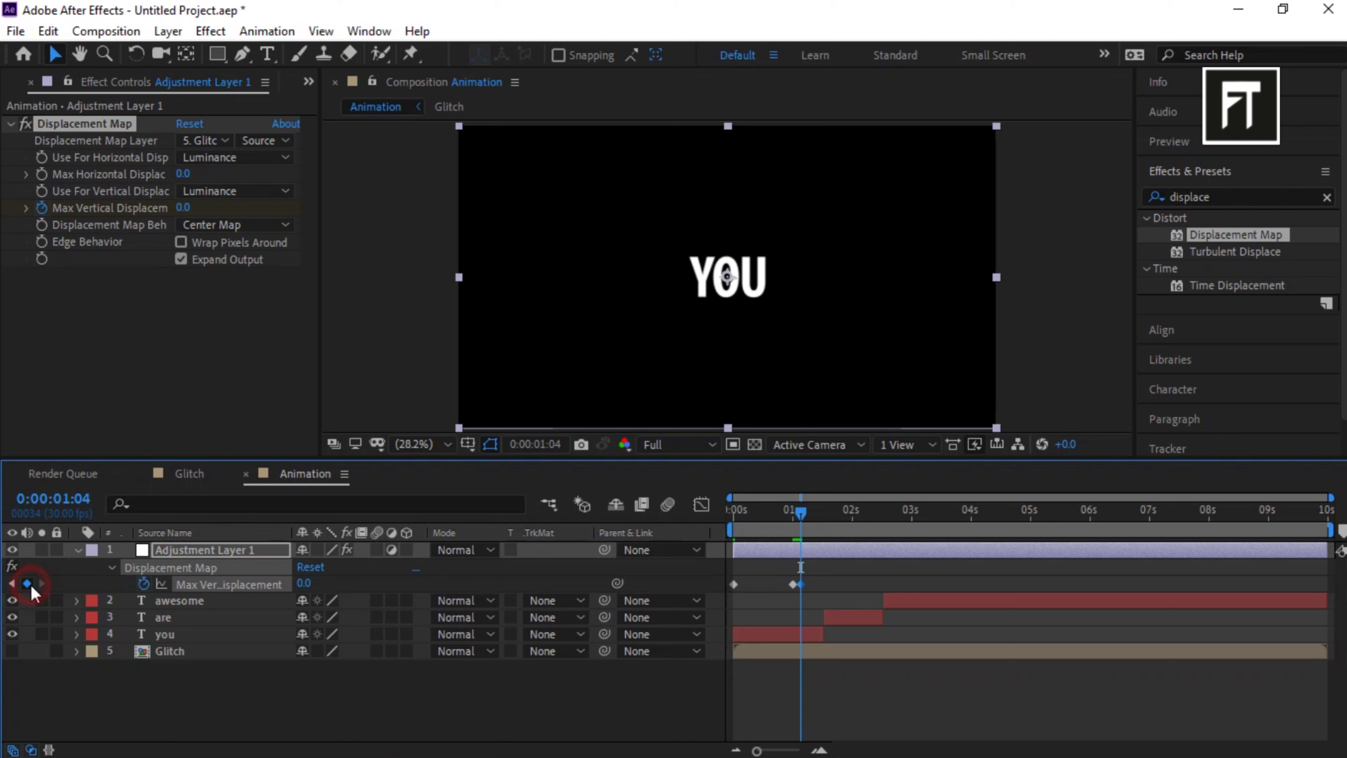
pyautogui.moveTo(808, 516); pyautogui.dragTo(829, 519)
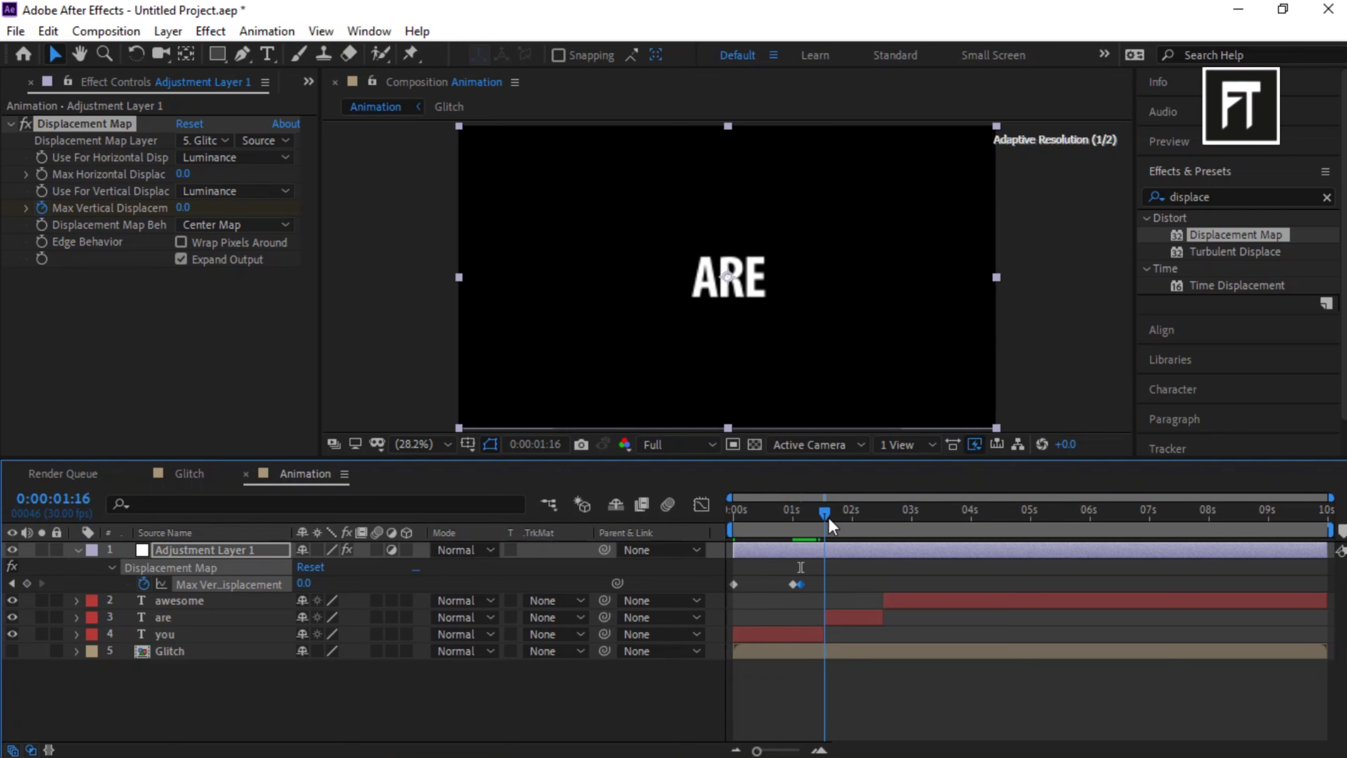
pyautogui.click(309, 581)
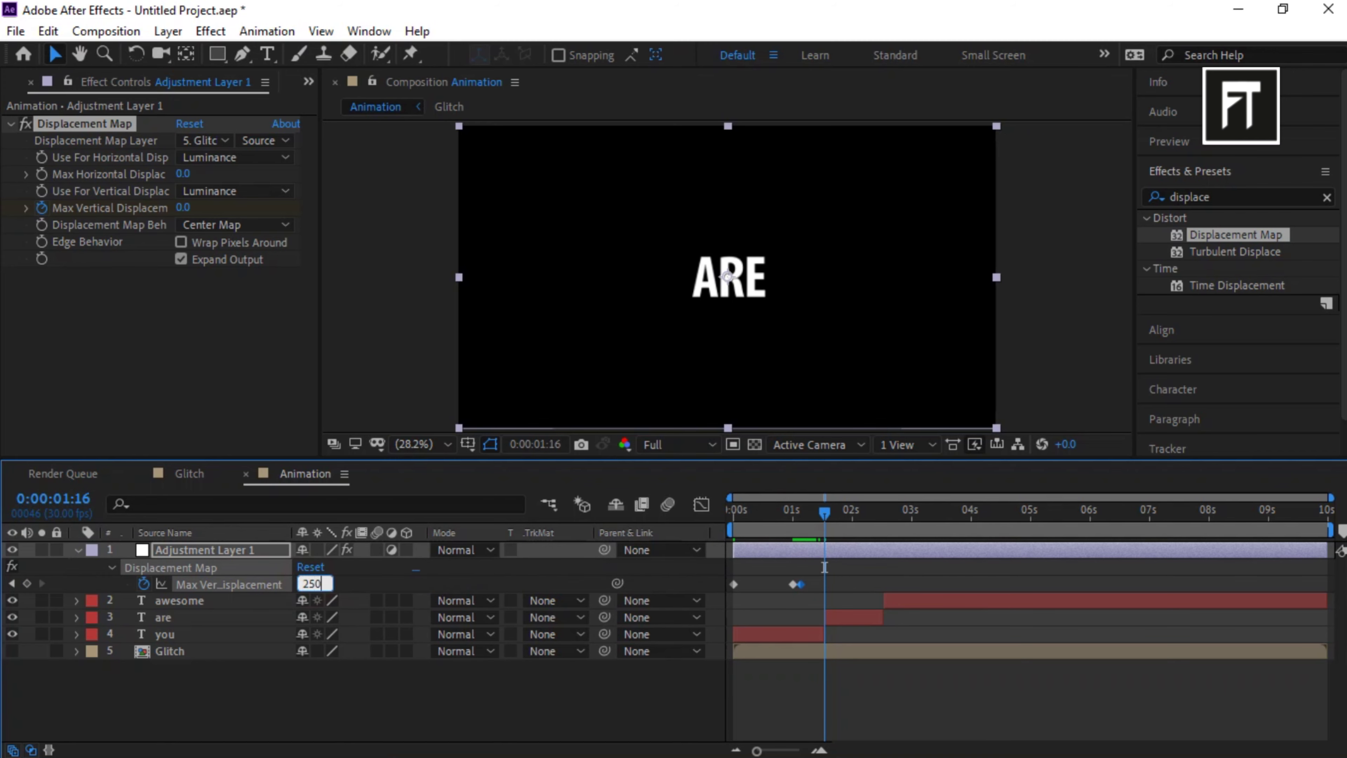
pyautogui.press('Return')
pyautogui.press('=')
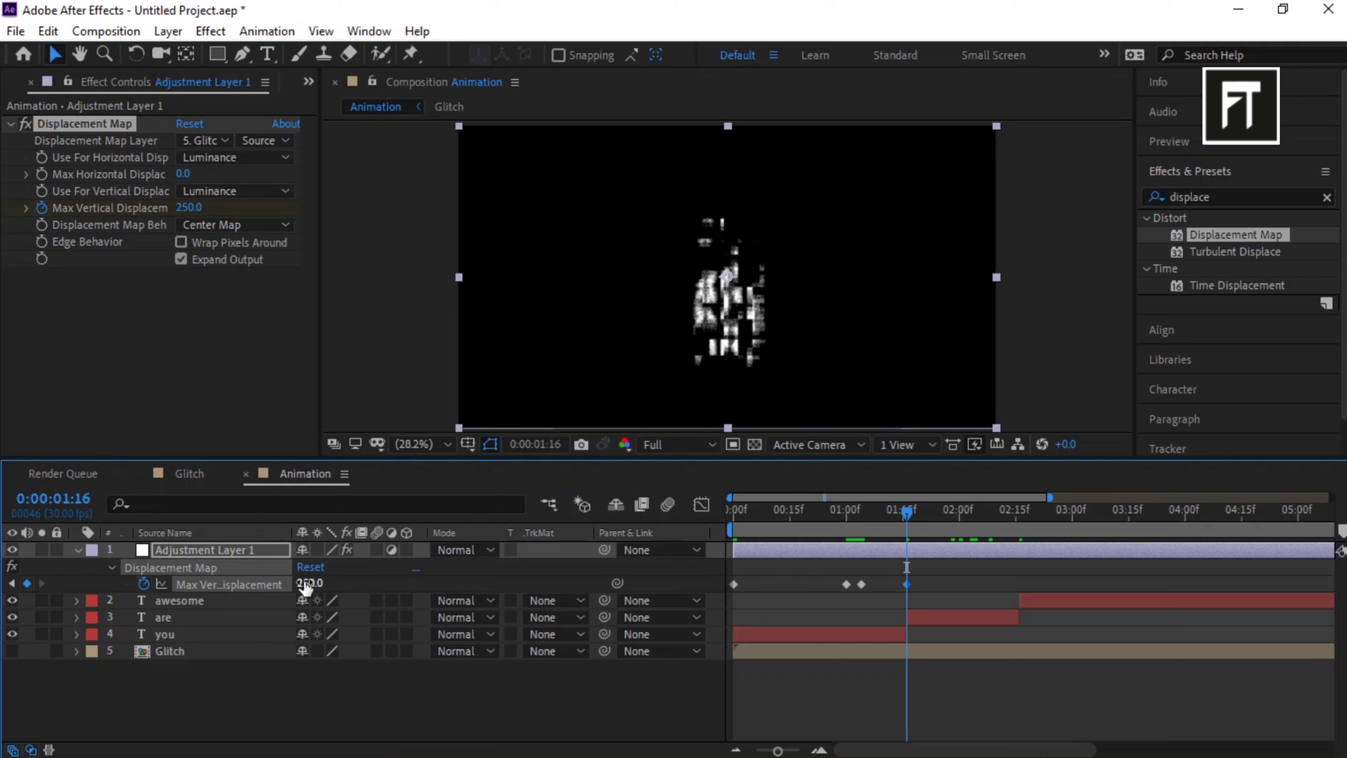
# Set Max Vertical Displacement to 0 at 0:00:01:28 and add a matching hold keyframe at 0:00:02:04.
pyautogui.moveTo(902, 513); pyautogui.dragTo(953, 511)
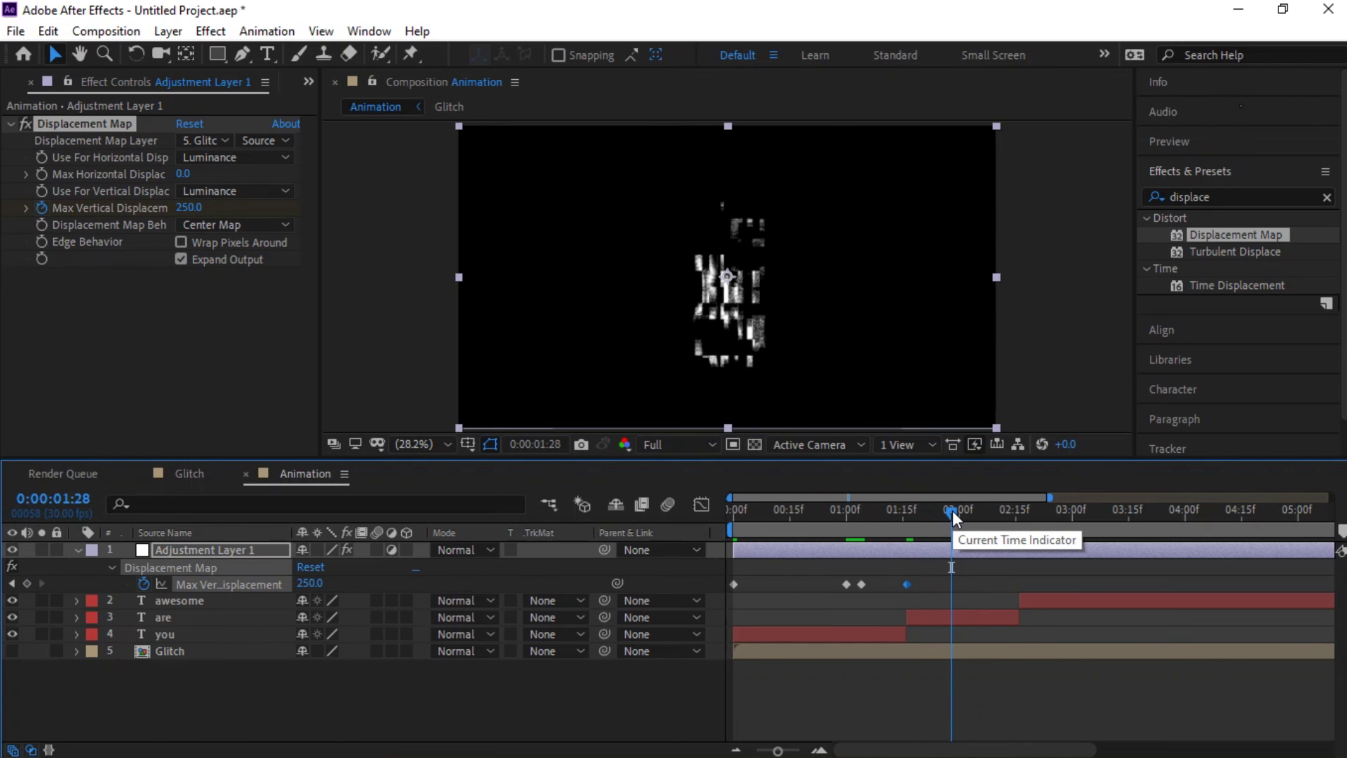
pyautogui.click(313, 584)
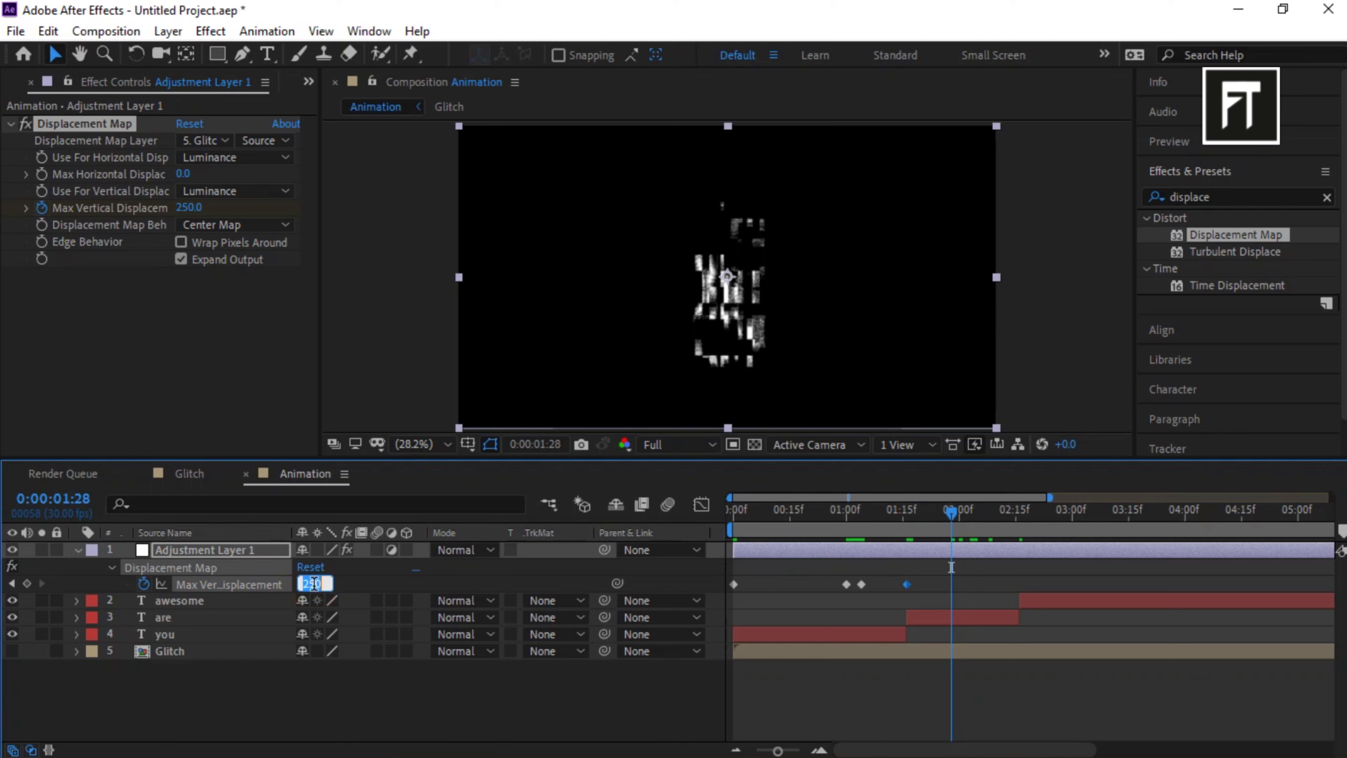
pyautogui.press('Return')
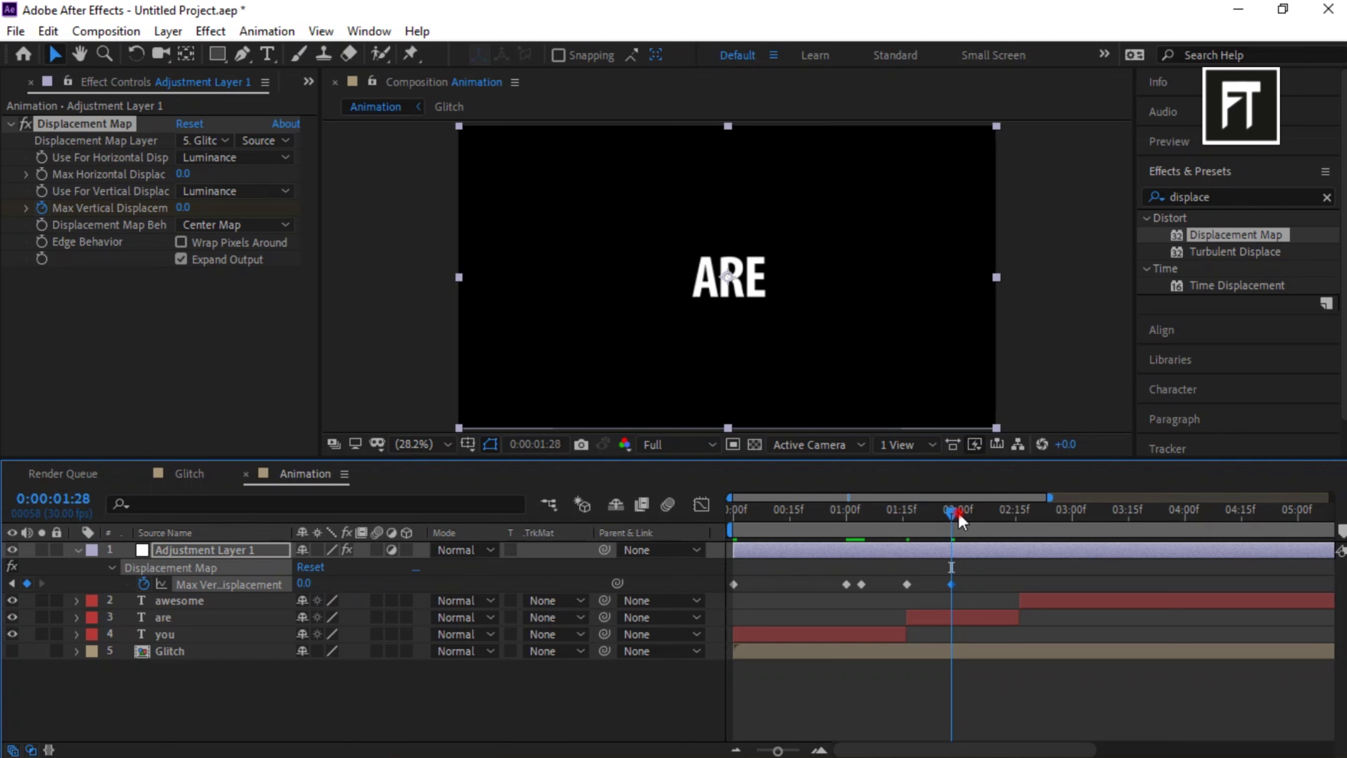
pyautogui.moveTo(959, 513); pyautogui.dragTo(974, 515)
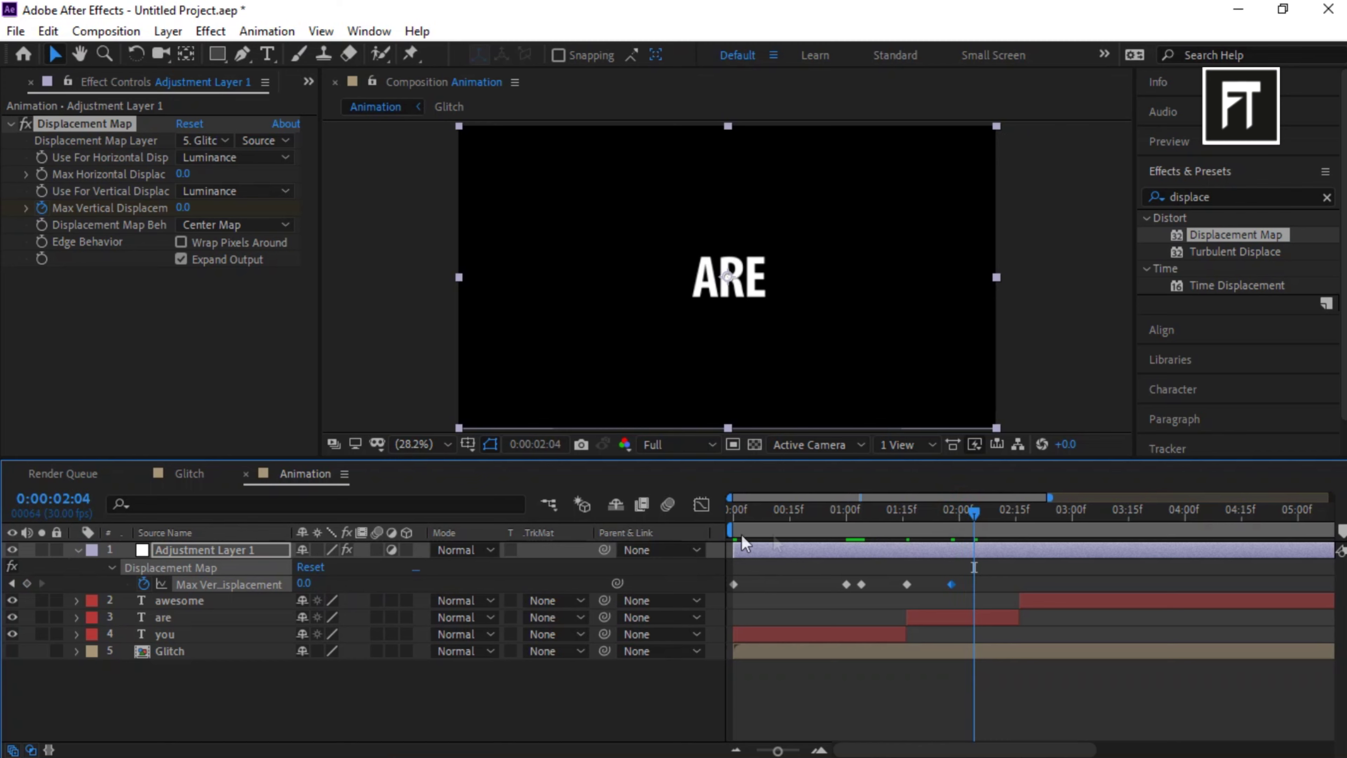
pyautogui.click(27, 583)
# Set Max Vertical Displacement to 250 at 0:00:02:16 and to 0 at 0:00:02:28.
pyautogui.moveTo(982, 515); pyautogui.dragTo(1022, 519)
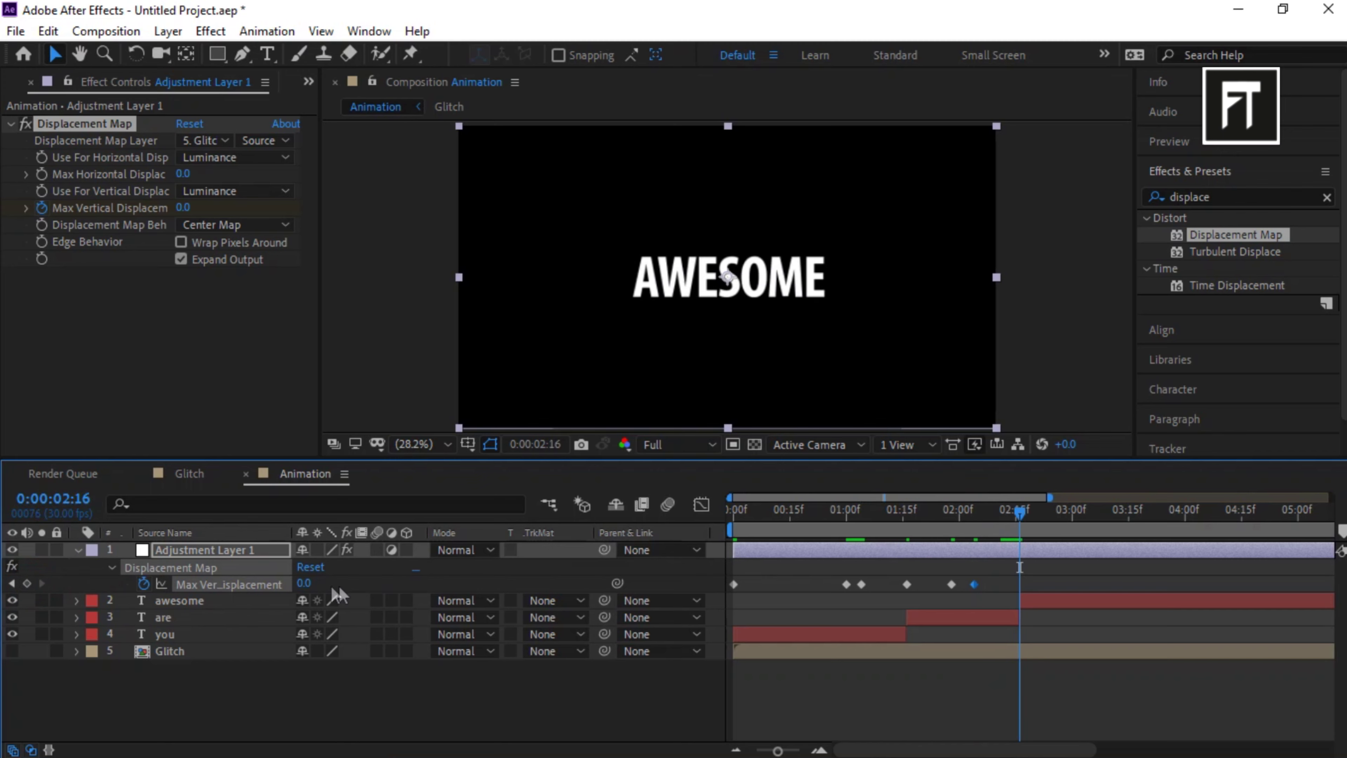
pyautogui.click(310, 583)
pyautogui.press('Return')
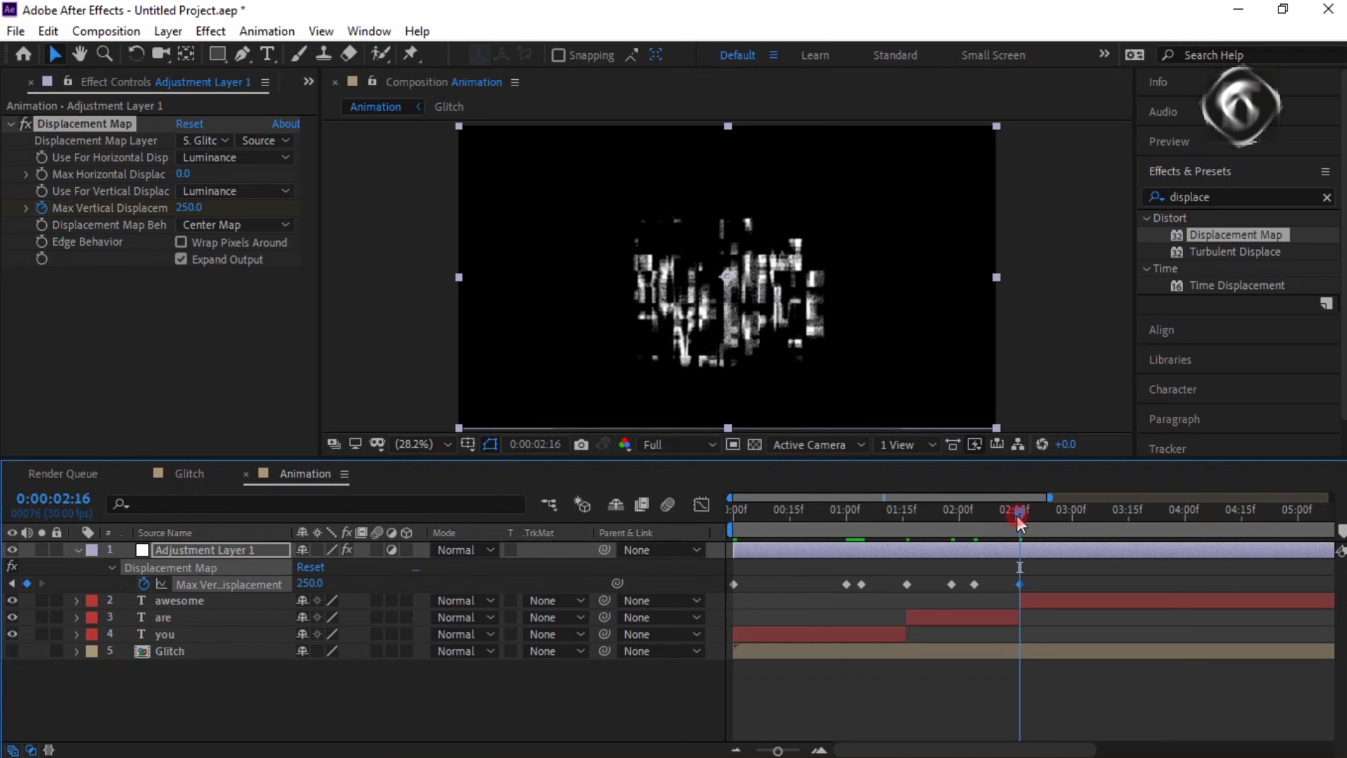
pyautogui.moveTo(1019, 512); pyautogui.dragTo(1062, 520)
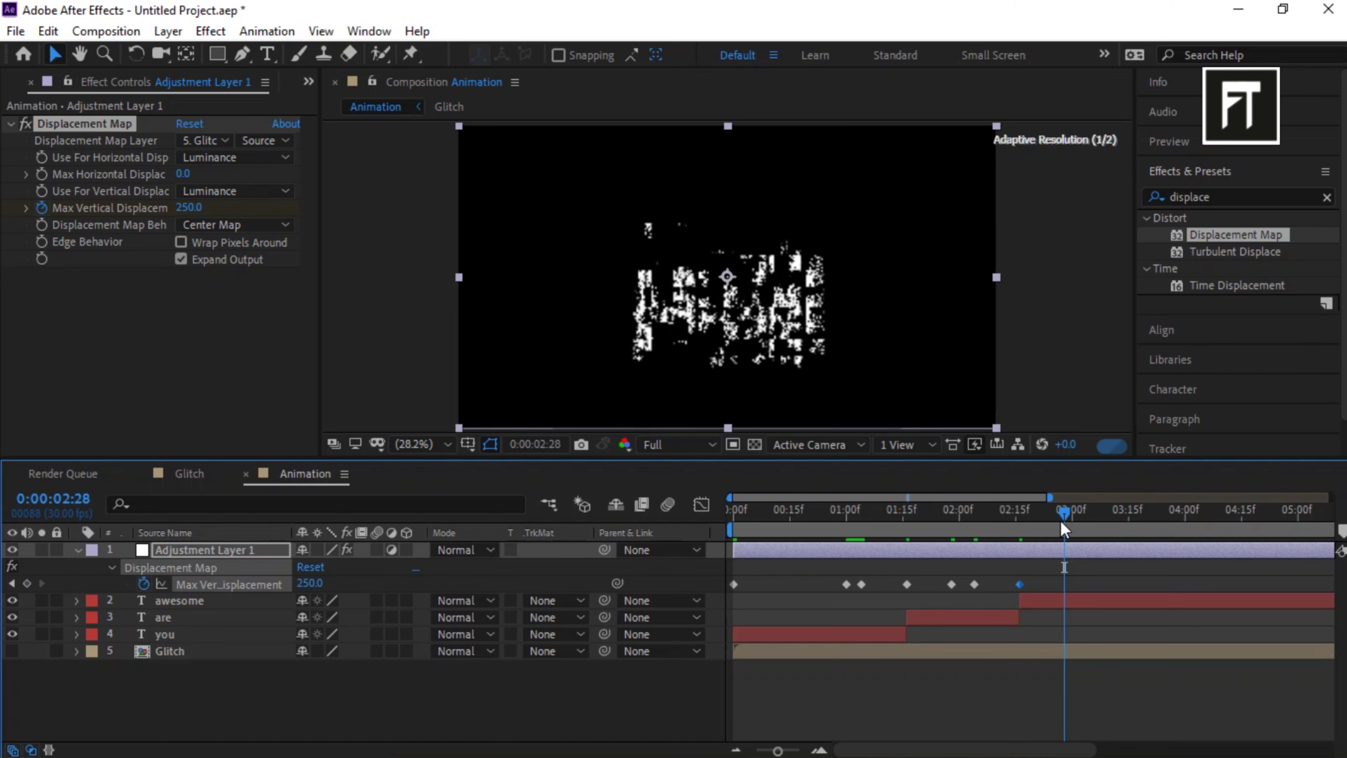
pyautogui.click(308, 582)
pyautogui.press('Return')
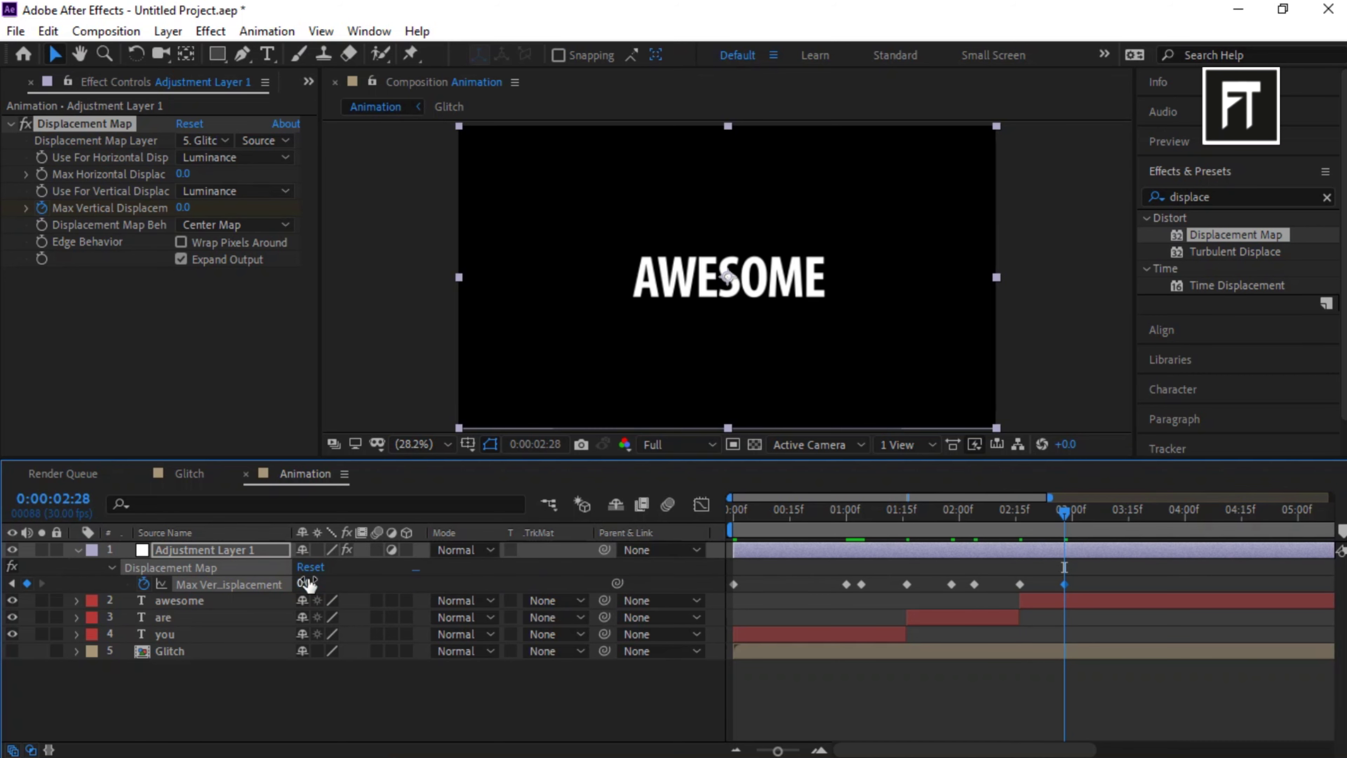
# Add a Max Vertical Displacement keyframe of 0 at 0:00:03:09 and set the property to 250 at 0:00:04:09.
pyautogui.moveTo(1048, 512); pyautogui.dragTo(1106, 520)
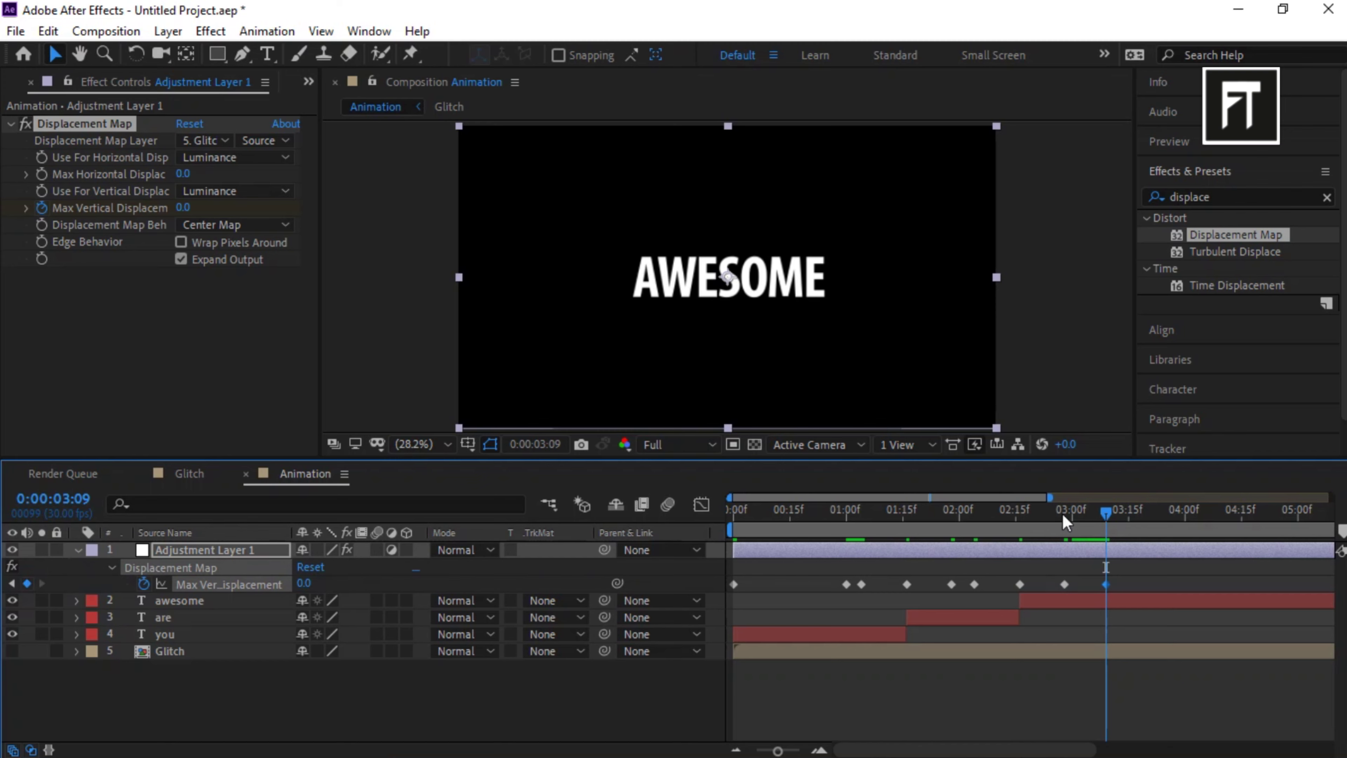
pyautogui.moveTo(1106, 513); pyautogui.dragTo(1219, 518)
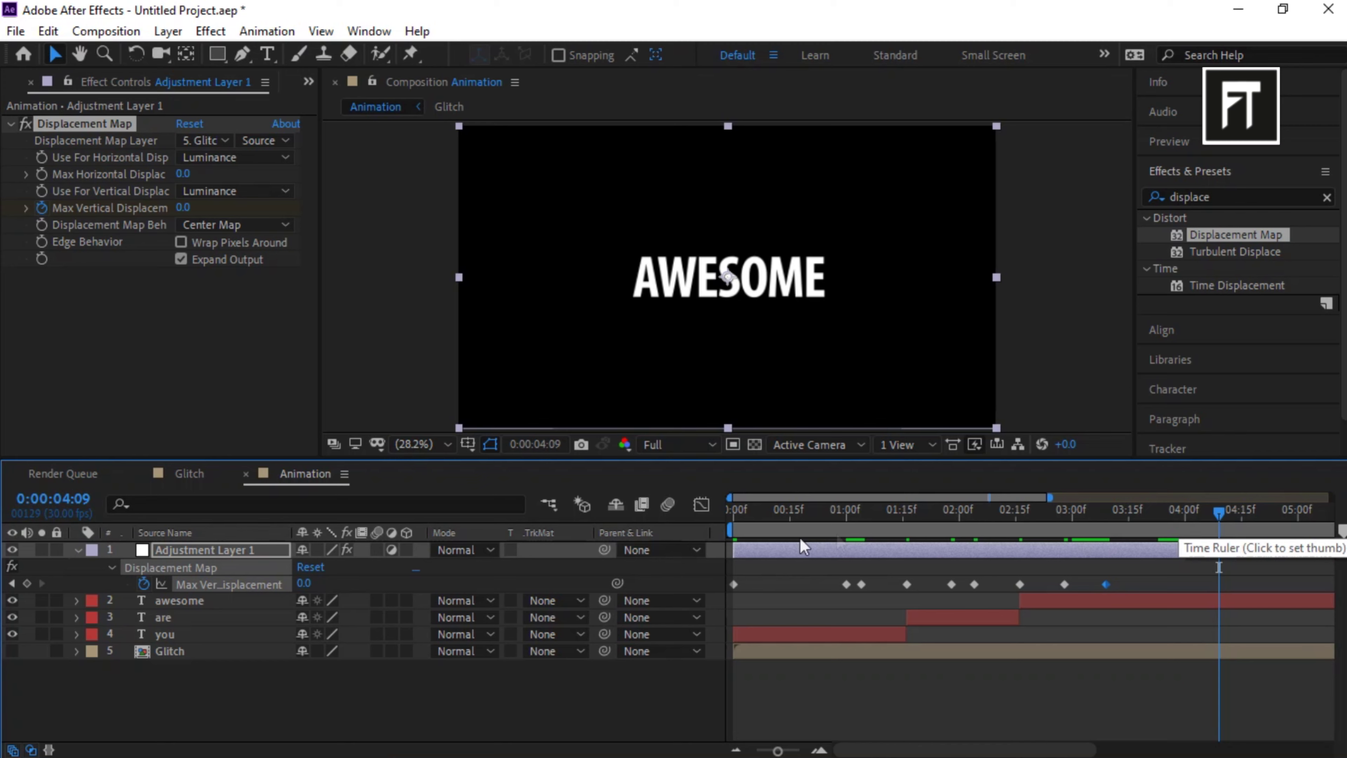
pyautogui.click(306, 584)
pyautogui.write('250')
pyautogui.press('Return')
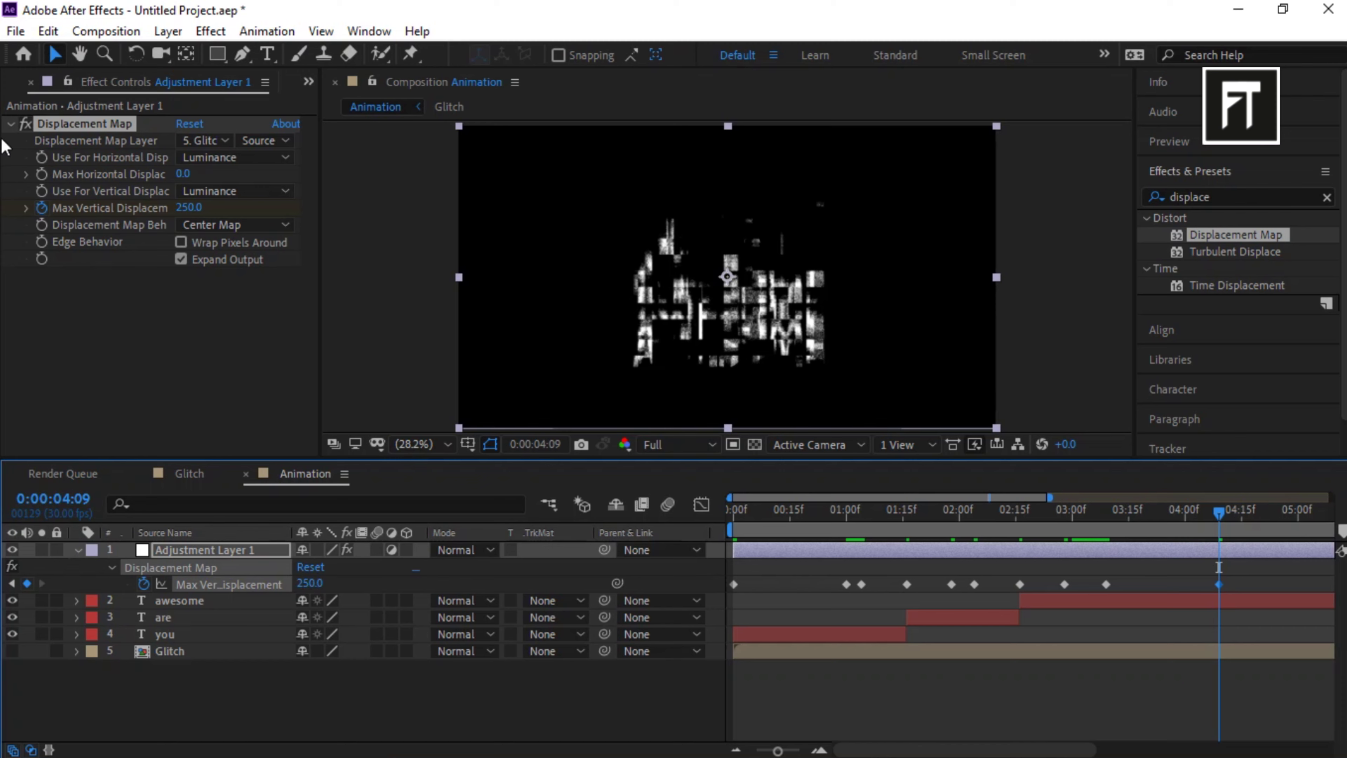
# Apply a second Displacement Map to the adjustment layer, using the Glitch layer, Luminance for both directions and a maximum horizontal displacement of 0.
pyautogui.click(9, 125)
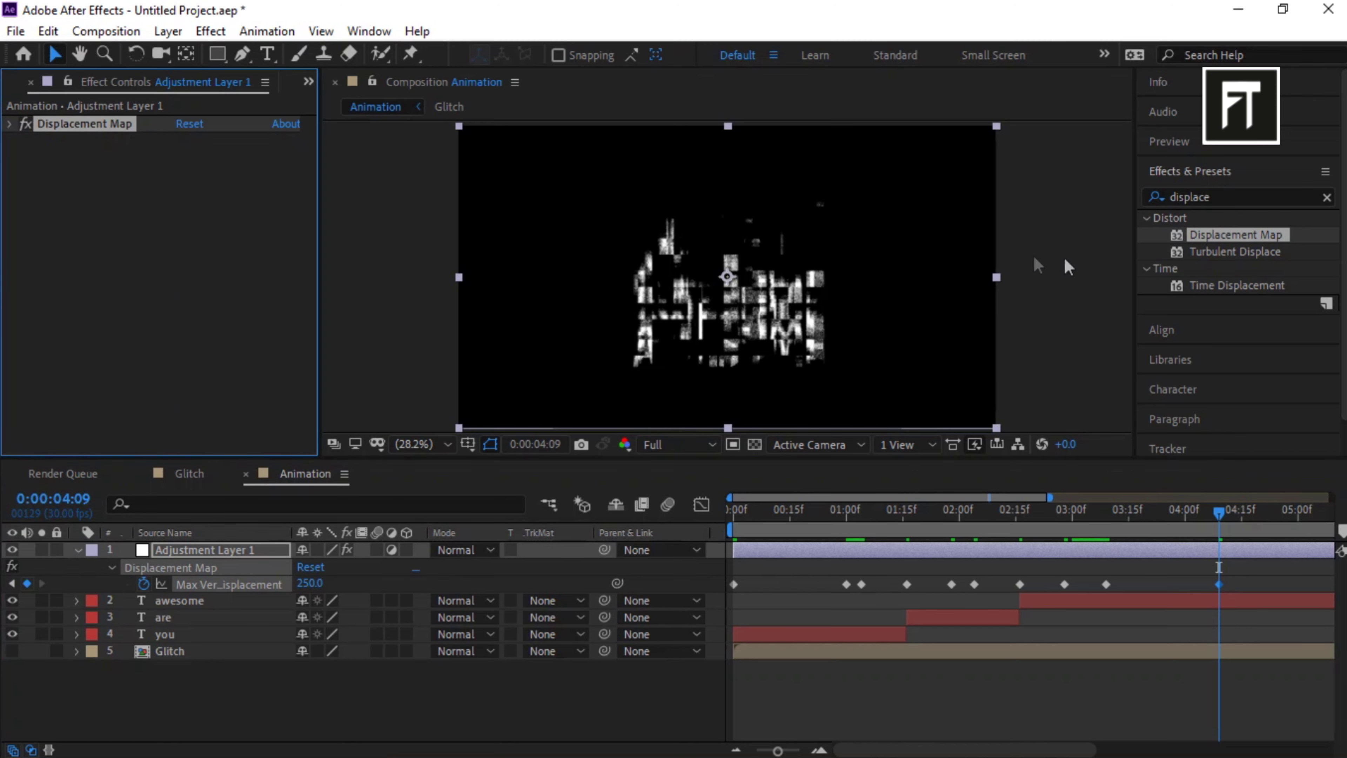
pyautogui.moveTo(1252, 241); pyautogui.dragTo(246, 550)
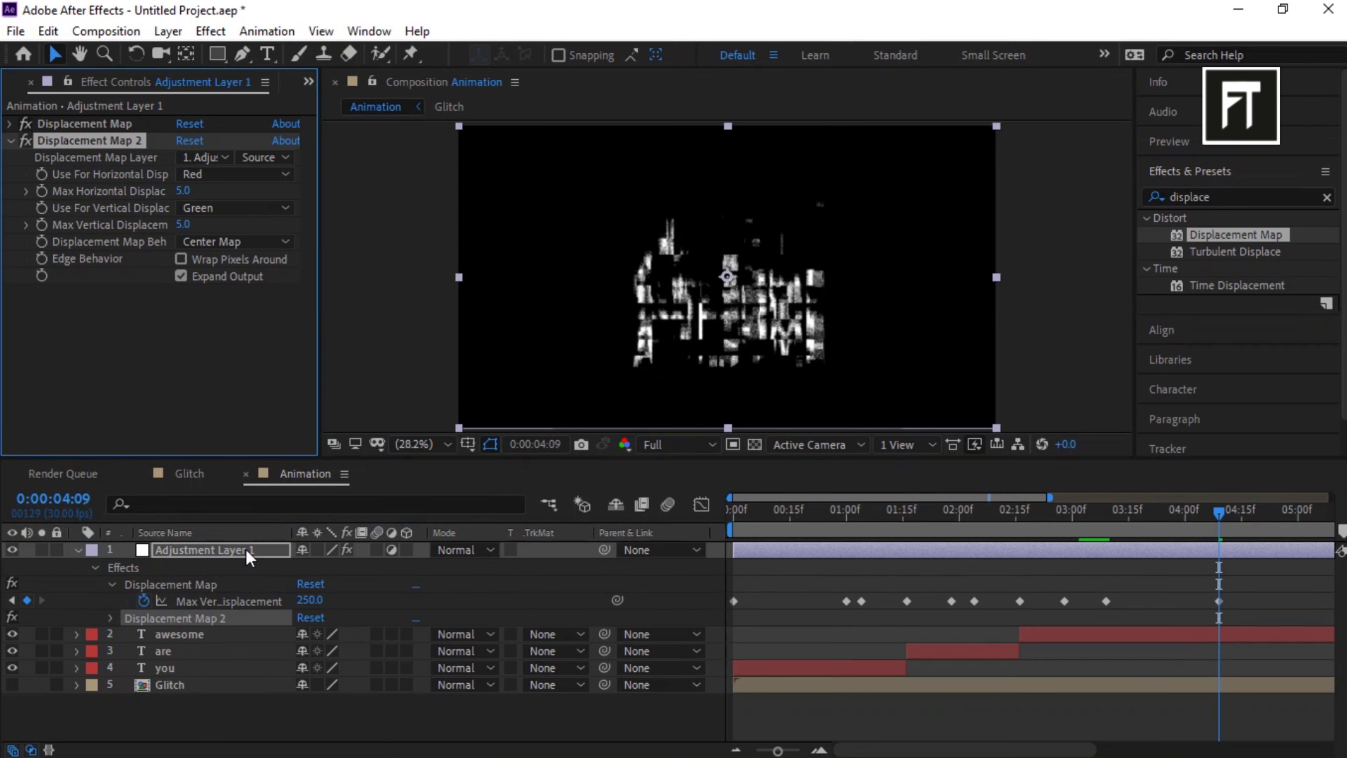
pyautogui.click(204, 158)
pyautogui.click(217, 298)
pyautogui.click(233, 174)
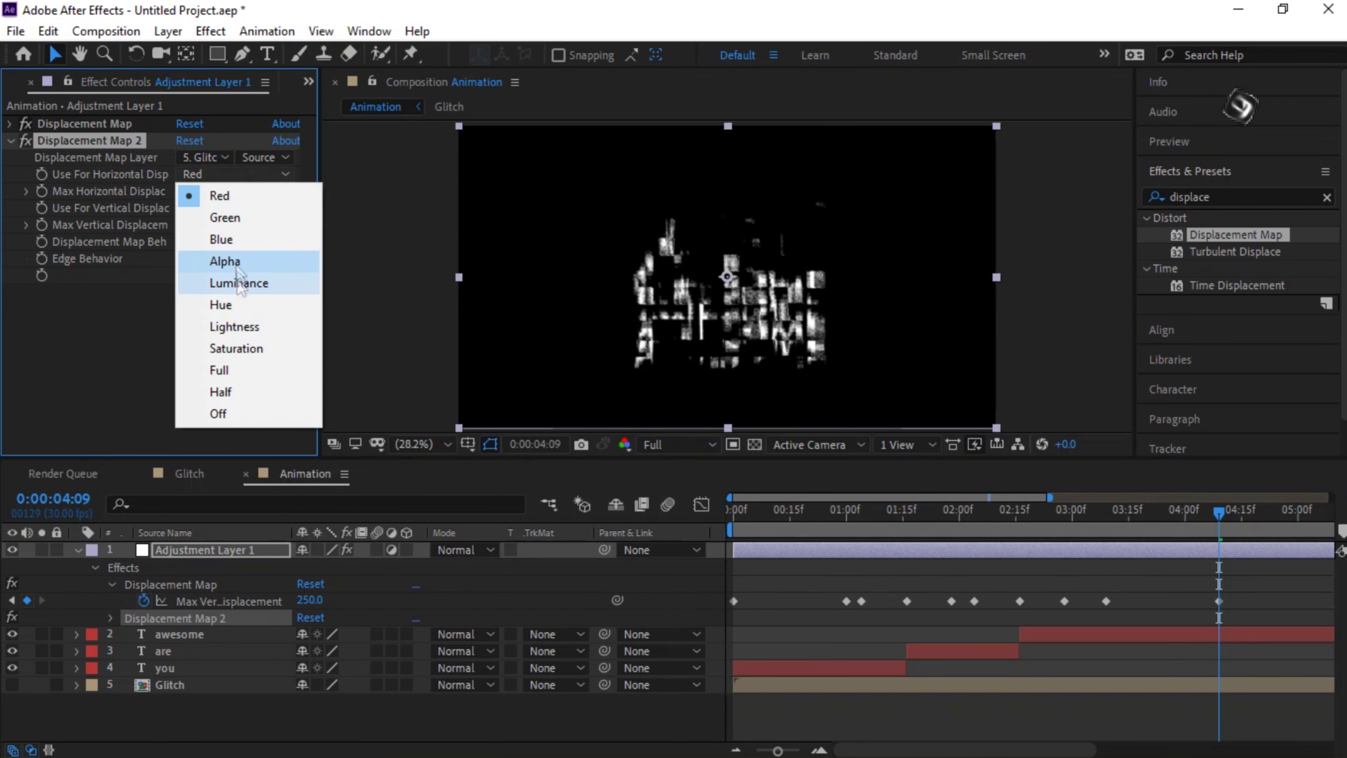
pyautogui.click(212, 247)
pyautogui.click(186, 191)
pyautogui.write('0')
pyautogui.press('Return')
pyautogui.click(233, 207)
pyautogui.click(213, 280)
# Start keyframing the second Displacement Map's Max Vertical Displacement at 0:00:00:00 with a value of -250.
pyautogui.press('Home')
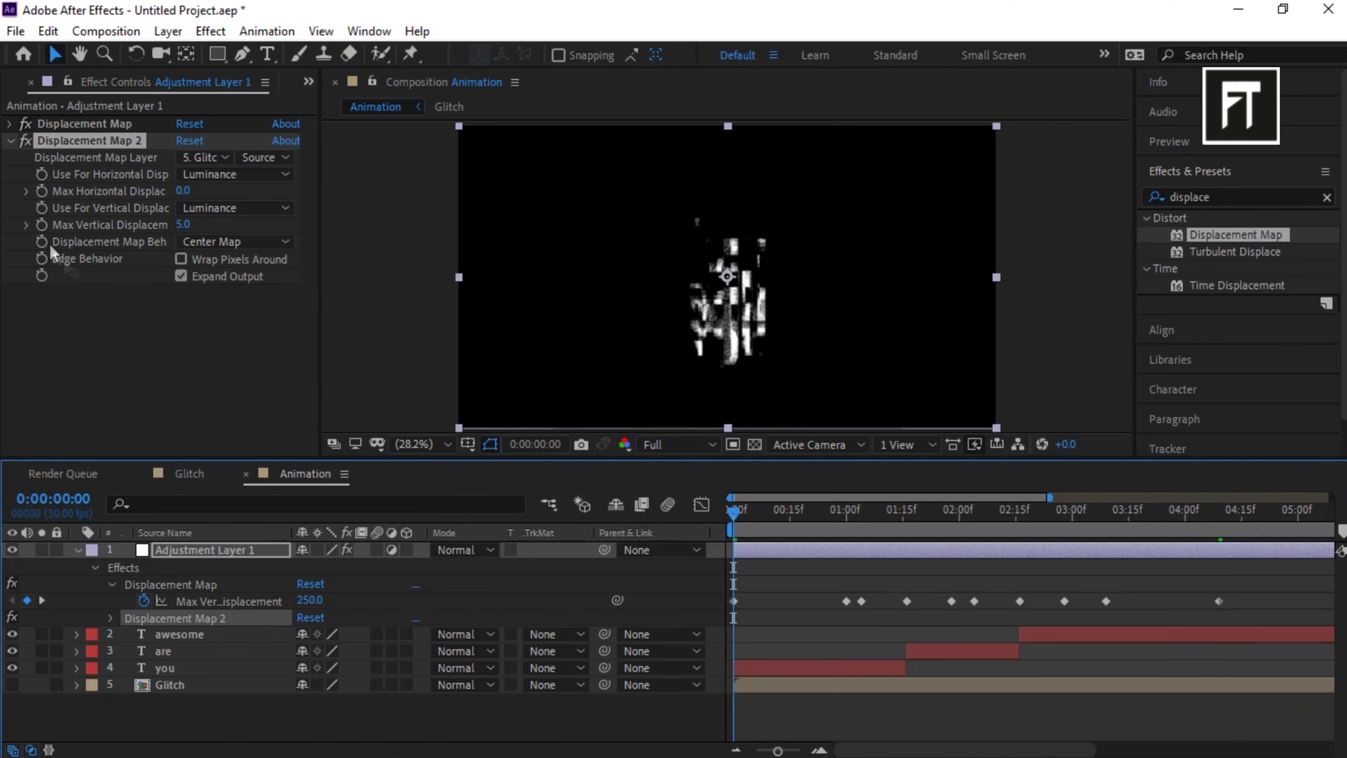
pyautogui.click(41, 225)
pyautogui.click(183, 224)
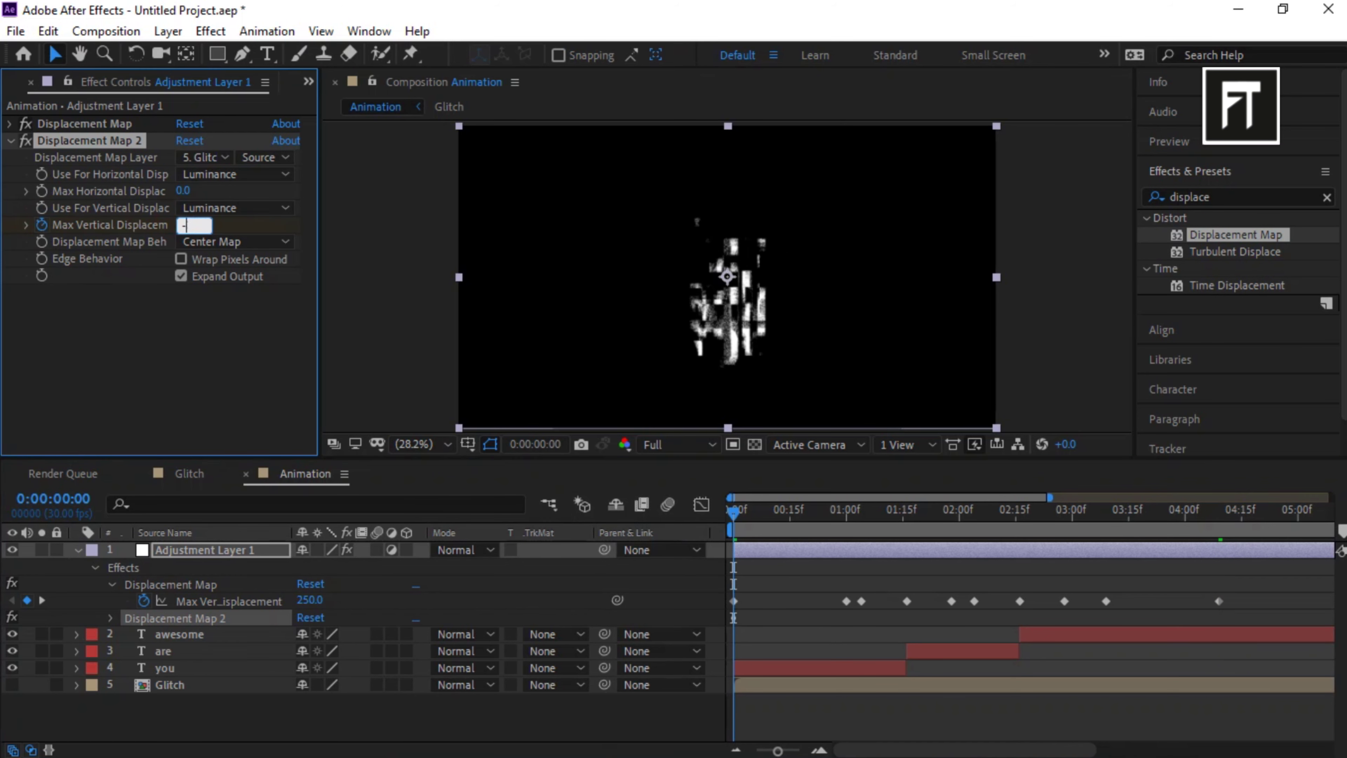
pyautogui.press('Return')
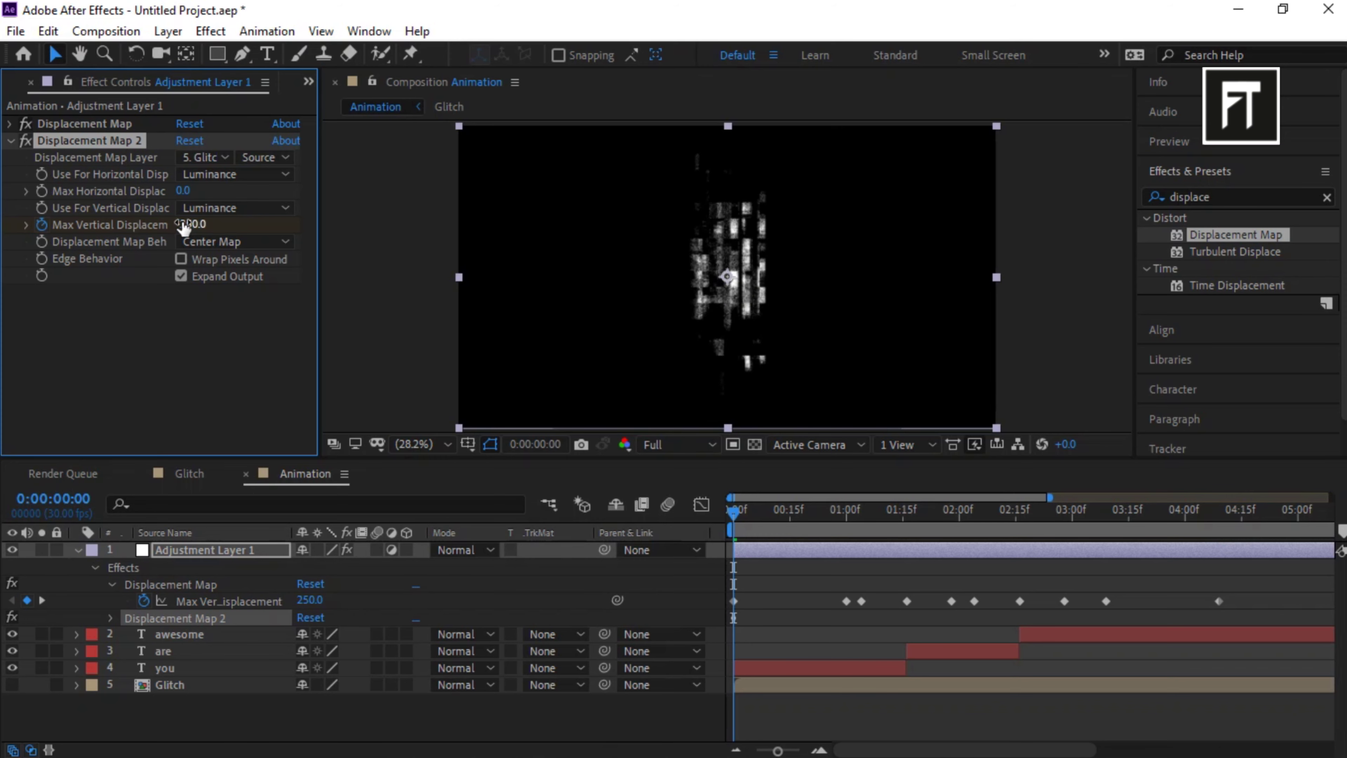
# Reveal the adjustment layer's keyframed properties and set the second map's Max Vertical Displacement to 0 at 0:00:01:00.
pyautogui.click(78, 550)
pyautogui.click(175, 551)
pyautogui.press('u')
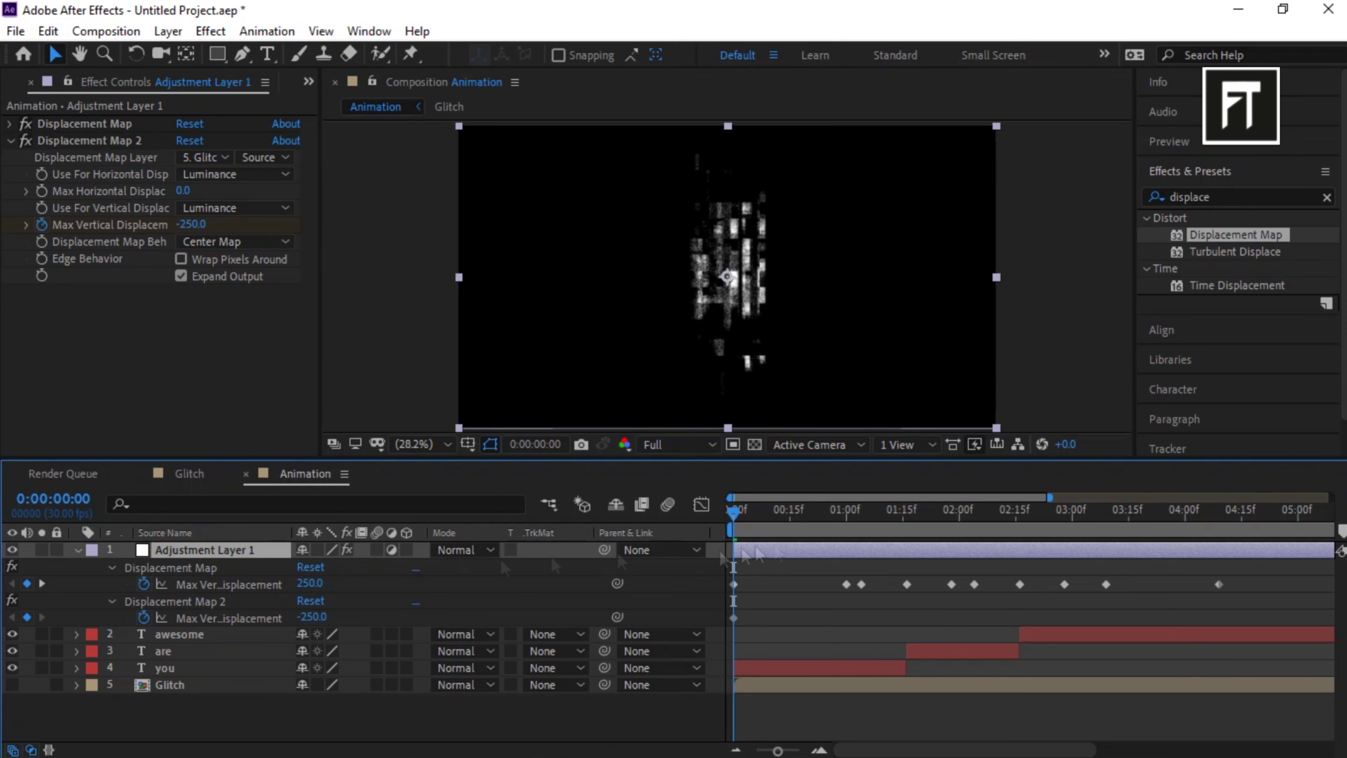
pyautogui.click(847, 511)
pyautogui.click(312, 617)
pyautogui.write('0')
pyautogui.press('Return')
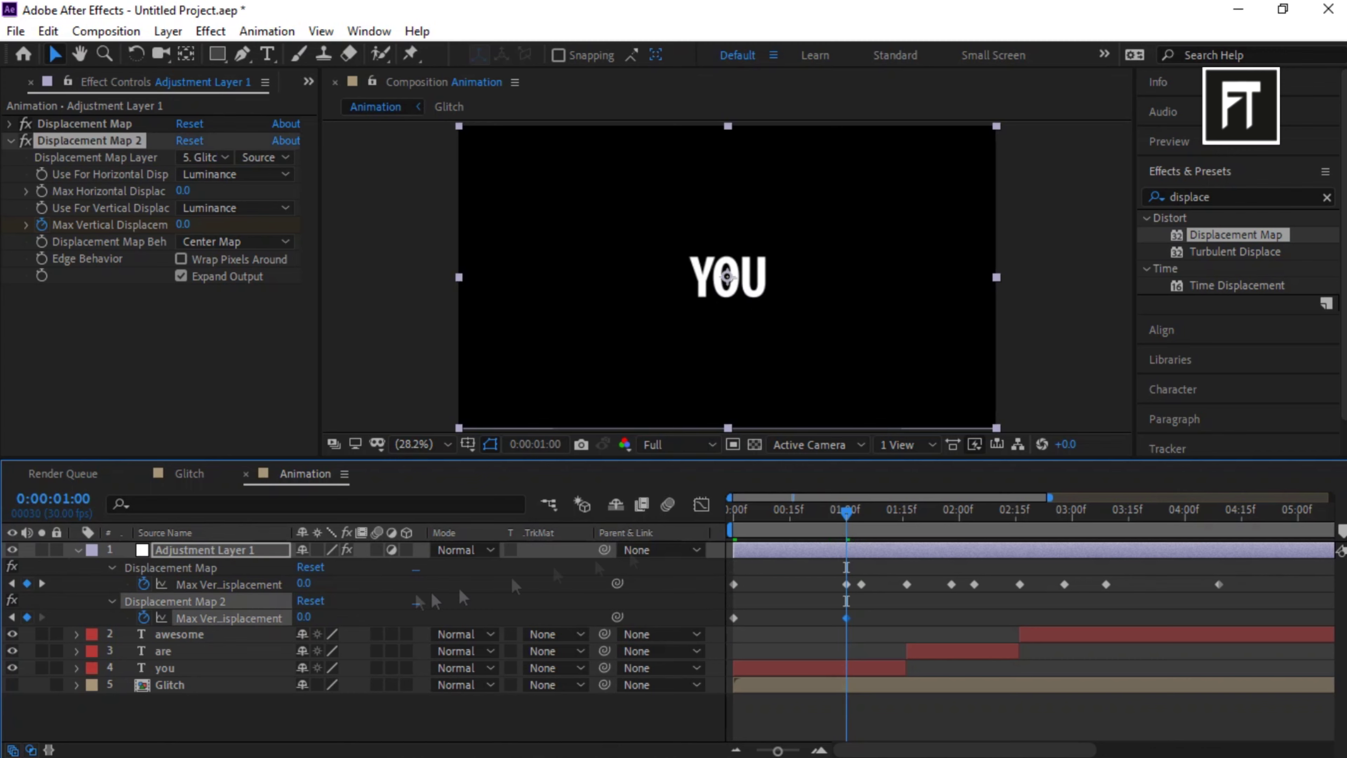
# Add a keyframe of 0 for the second map's vertical displacement at 0:00:01:04 and set it to -250 at 0:00:01:16.
pyautogui.press('k')
pyautogui.click(26, 618)
pyautogui.click(913, 523)
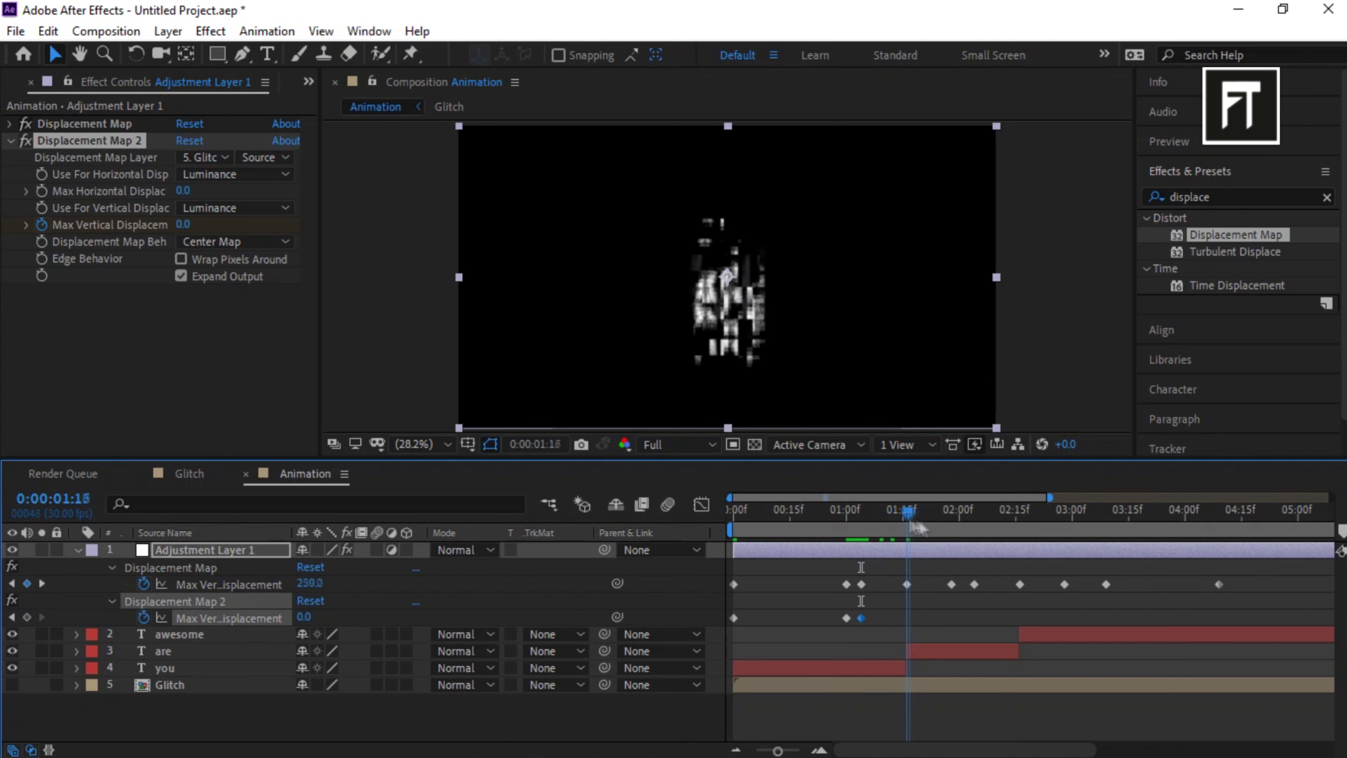
pyautogui.click(312, 617)
pyautogui.write('-250')
pyautogui.press('Return')
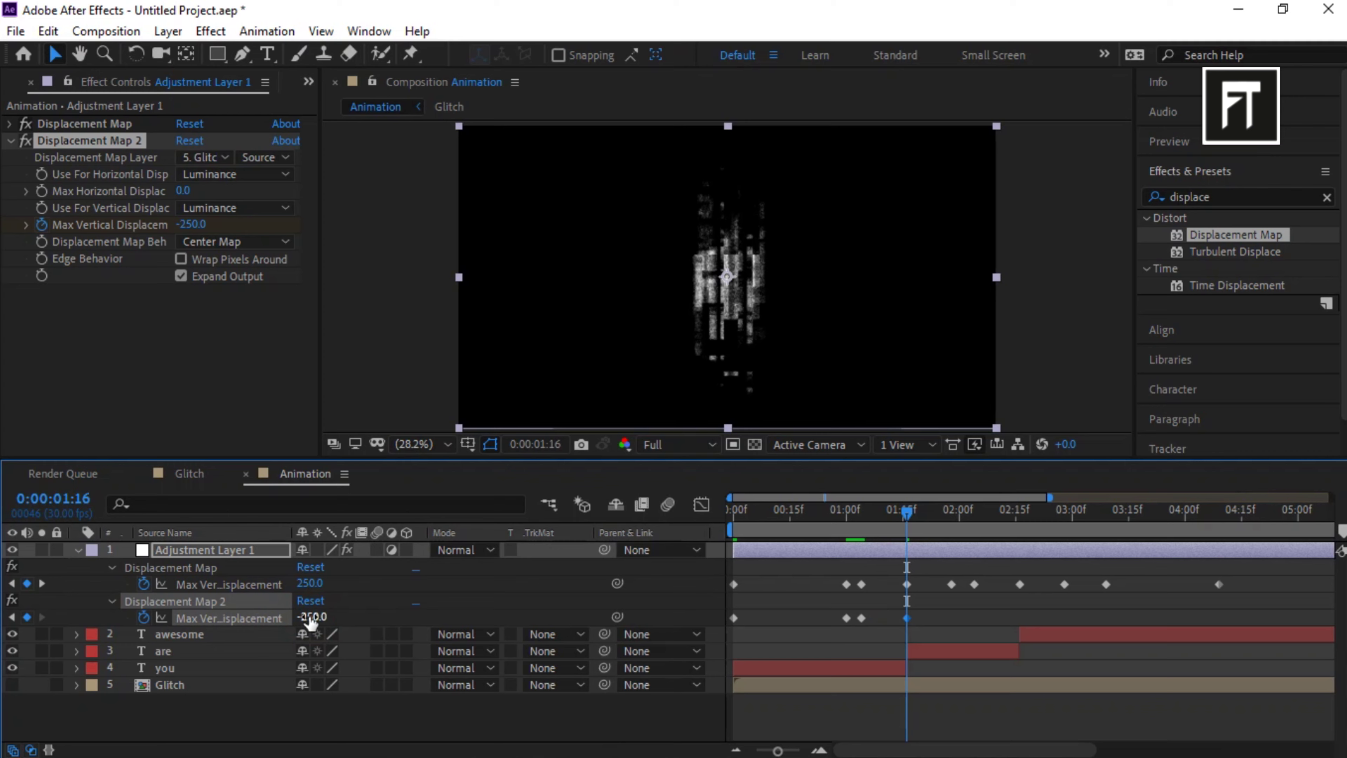
# Set the second map's Max Vertical Displacement to 0 at 0:00:01:28 and add a hold keyframe at 0:00:02:04.
pyautogui.moveTo(907, 510); pyautogui.dragTo(952, 511)
pyautogui.click(312, 617)
pyautogui.write('0')
pyautogui.press('Return')
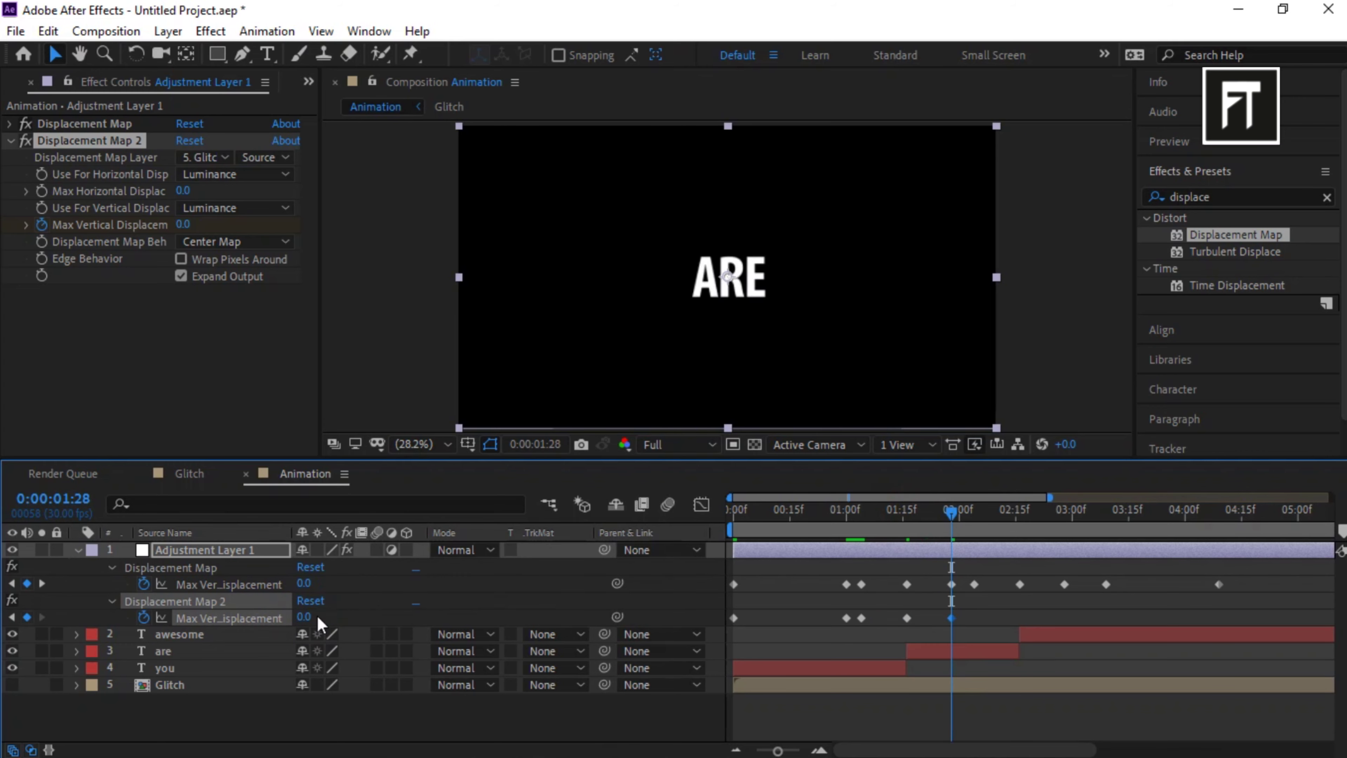
pyautogui.click(974, 512)
pyautogui.click(27, 618)
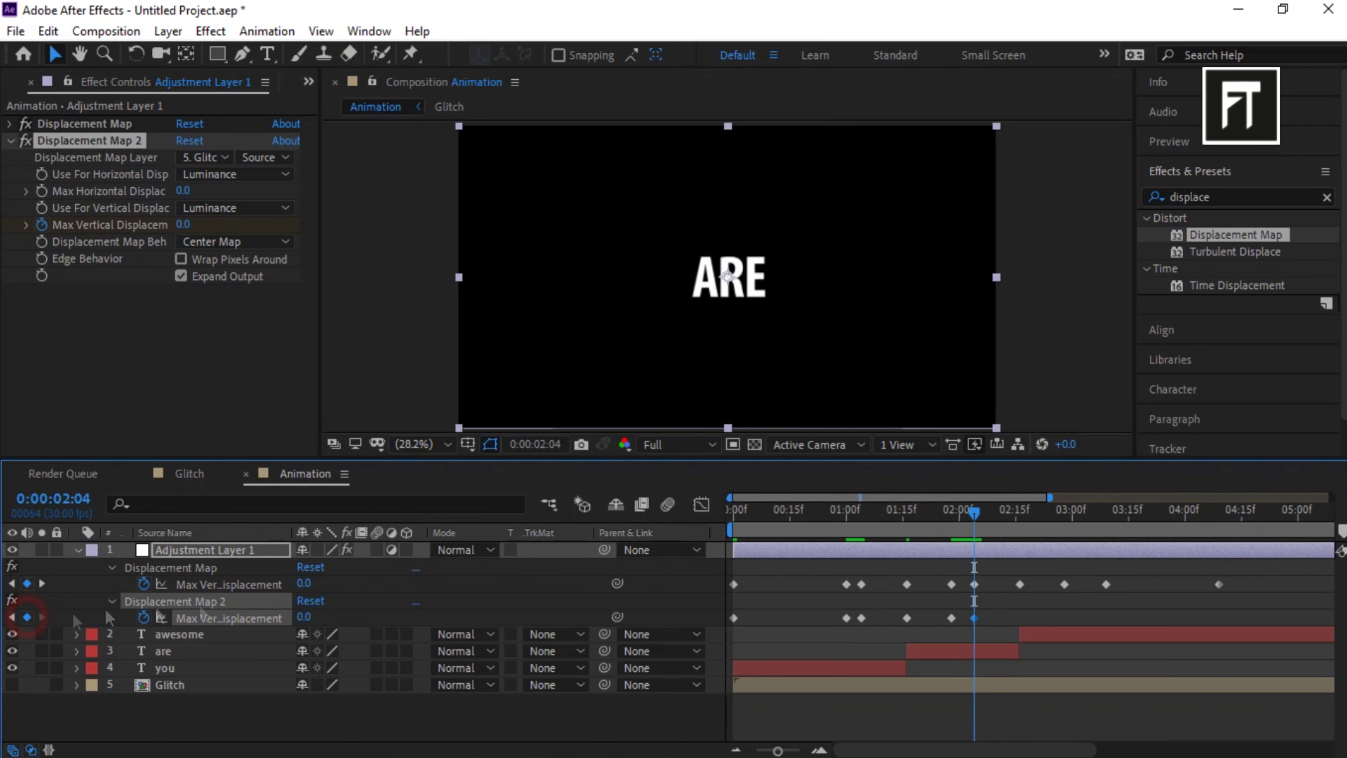
# Set the second map's Max Vertical Displacement to -250 at 0:00:02:16 and to 0 at 0:00:02:28.
pyautogui.click(1019, 513)
pyautogui.click(312, 617)
pyautogui.write('-250')
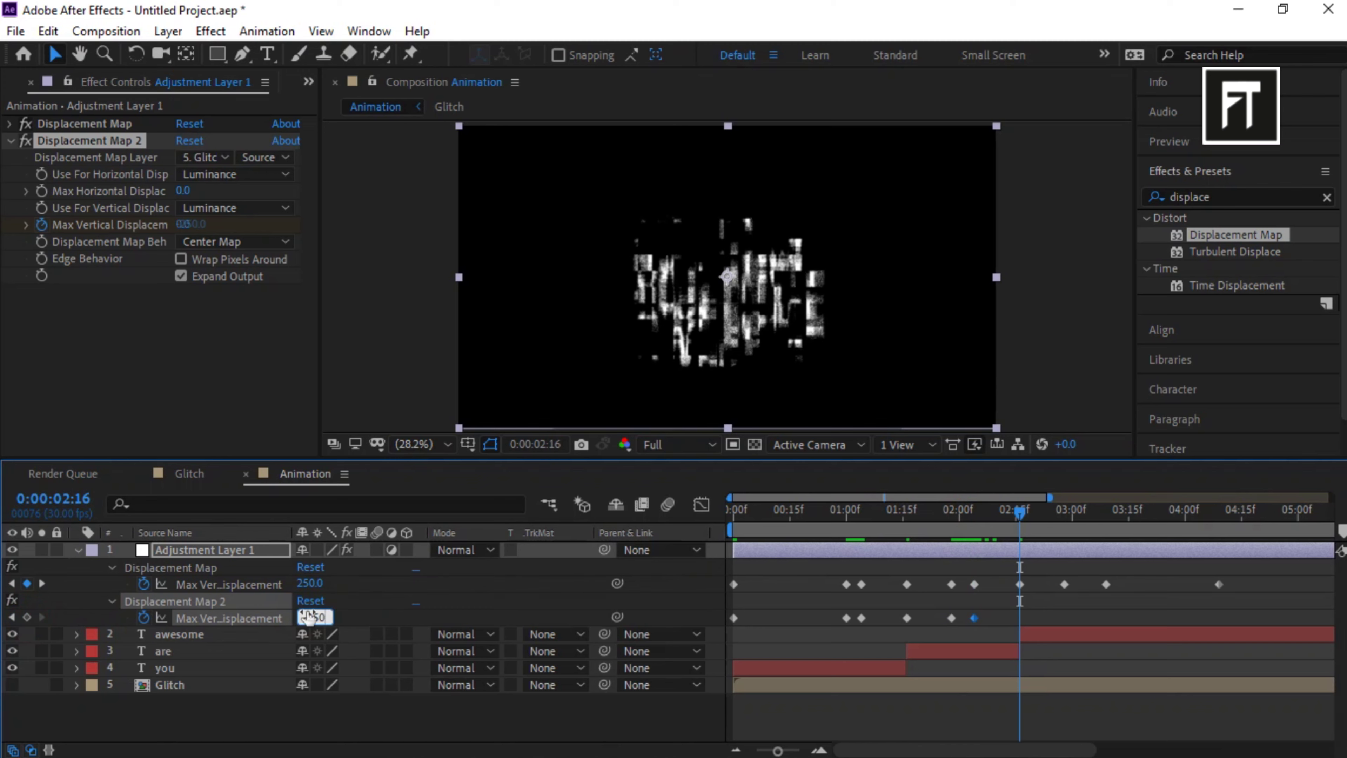
pyautogui.press('Return')
pyautogui.click(1064, 513)
pyautogui.click(312, 617)
pyautogui.write('0')
pyautogui.press('Return')
# Add a keyframe of 0 for the second map's vertical displacement at 0:00:03:09 and set it to -250 at 0:00:04:09.
pyautogui.click(1106, 512)
pyautogui.click(27, 617)
pyautogui.moveTo(1119, 513); pyautogui.dragTo(1219, 525)
pyautogui.click(310, 617)
pyautogui.write('-250')
pyautogui.press('Return')
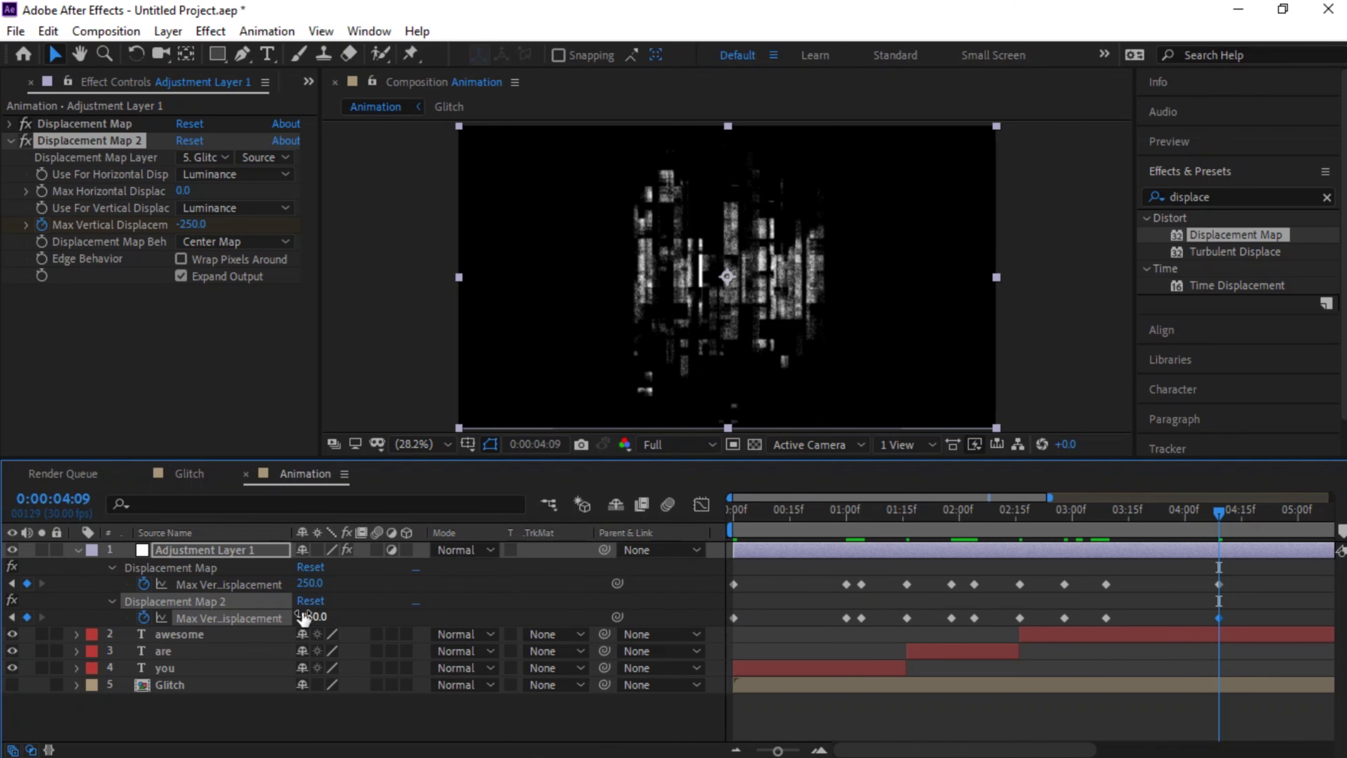
# Select all the keyframes of both displacement maps and apply Easy Ease to them.
pyautogui.moveTo(1269, 568); pyautogui.dragTo(716, 635)
pyautogui.rightClick(736, 623)
pyautogui.moveTo(885, 611)
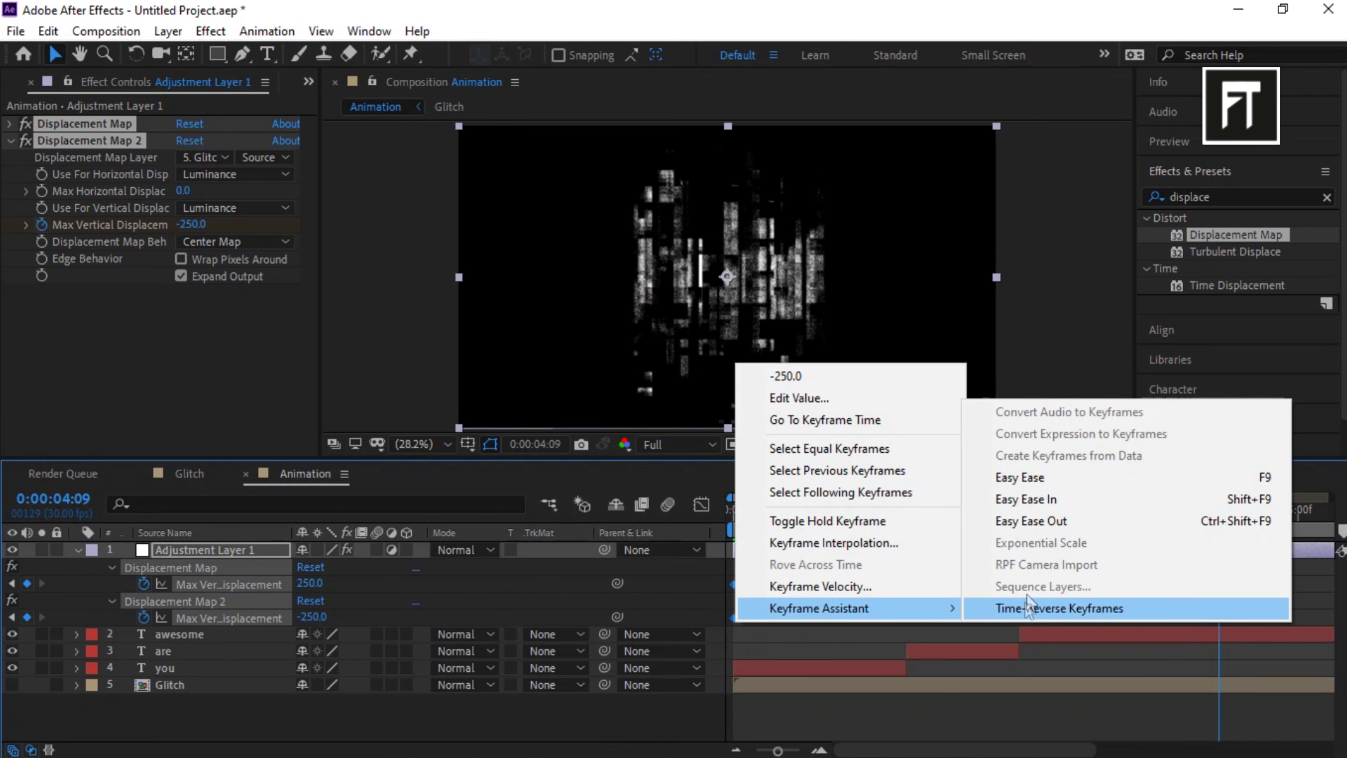
pyautogui.click(1032, 477)
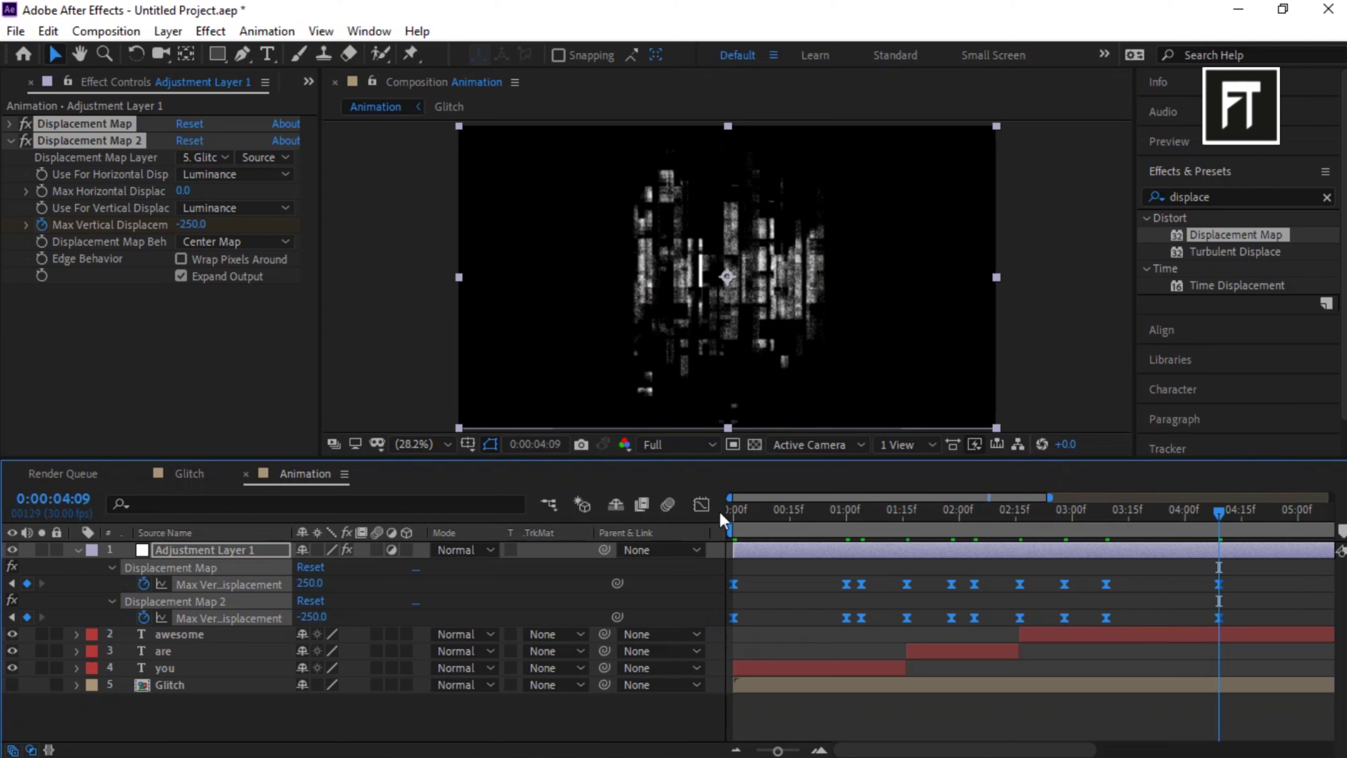
# Reshape both maps' speed graphs into sharp peaks midway between the changing keyframes, and return to the keyframe view.
pyautogui.click(701, 507)
pyautogui.click(830, 730)
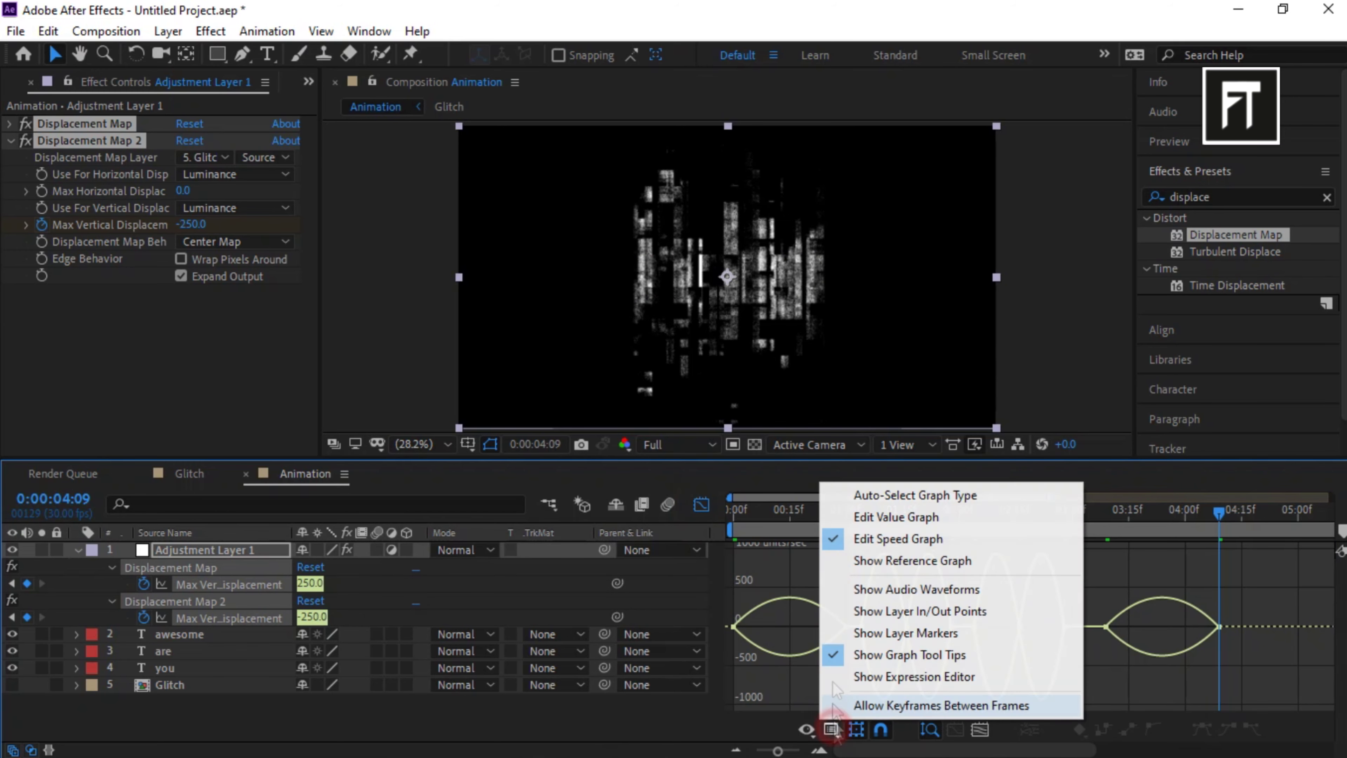
pyautogui.click(974, 602)
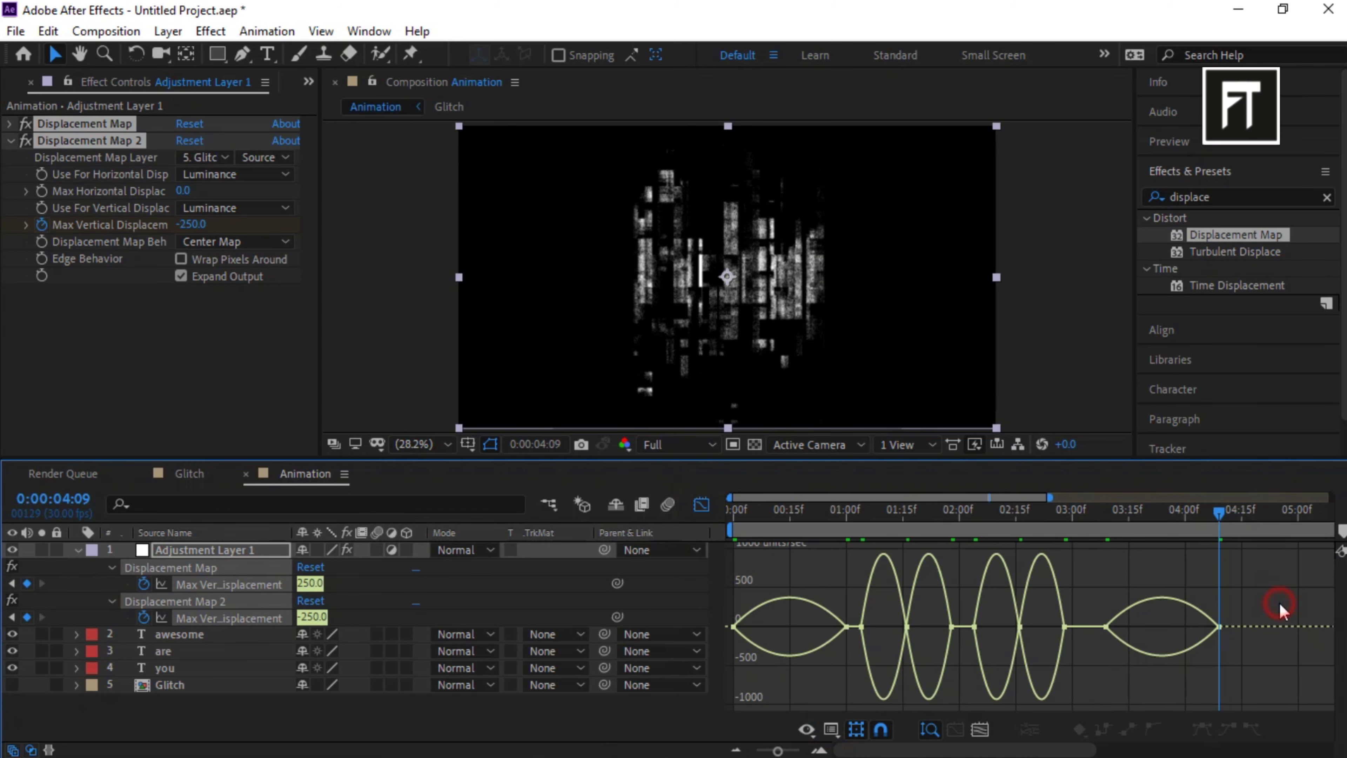
pyautogui.moveTo(864, 578); pyautogui.dragTo(1035, 636)
pyautogui.moveTo(1097, 599); pyautogui.dragTo(1144, 628)
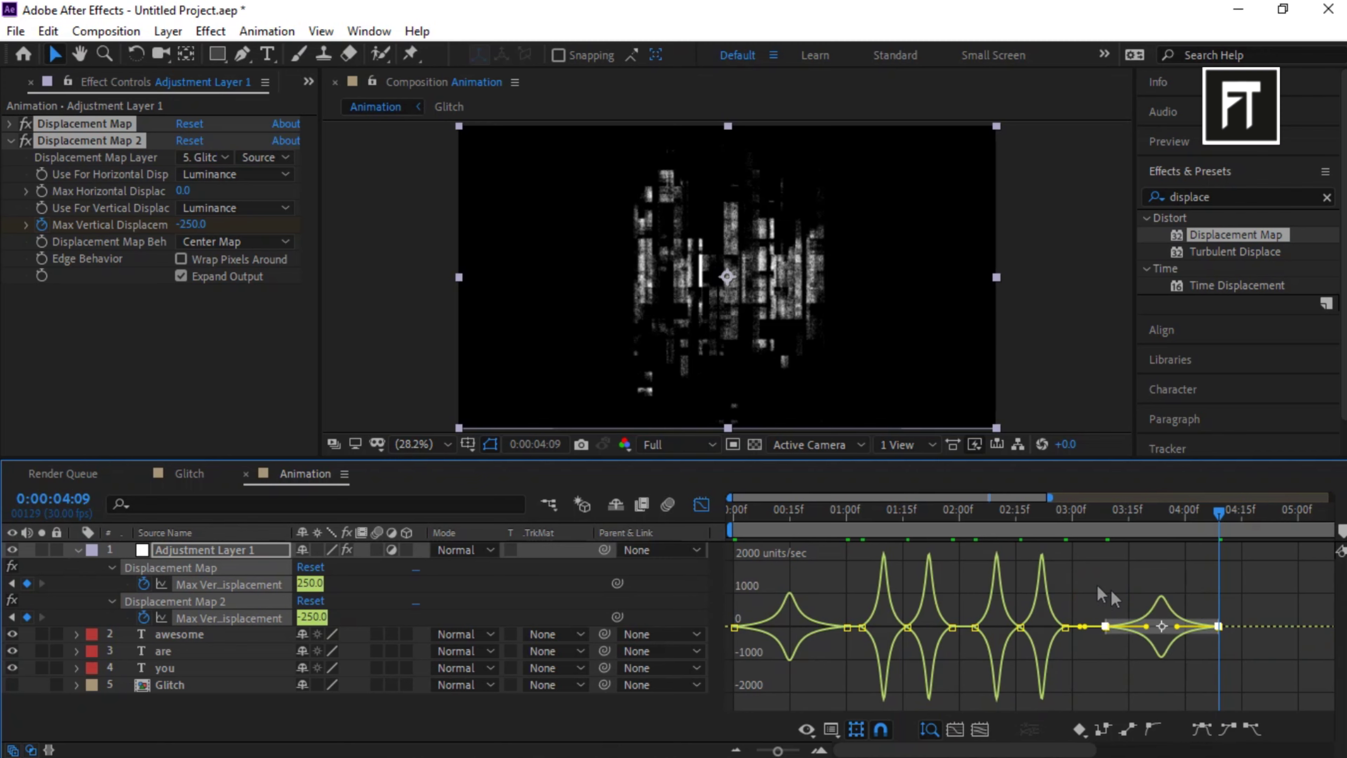
pyautogui.click(701, 504)
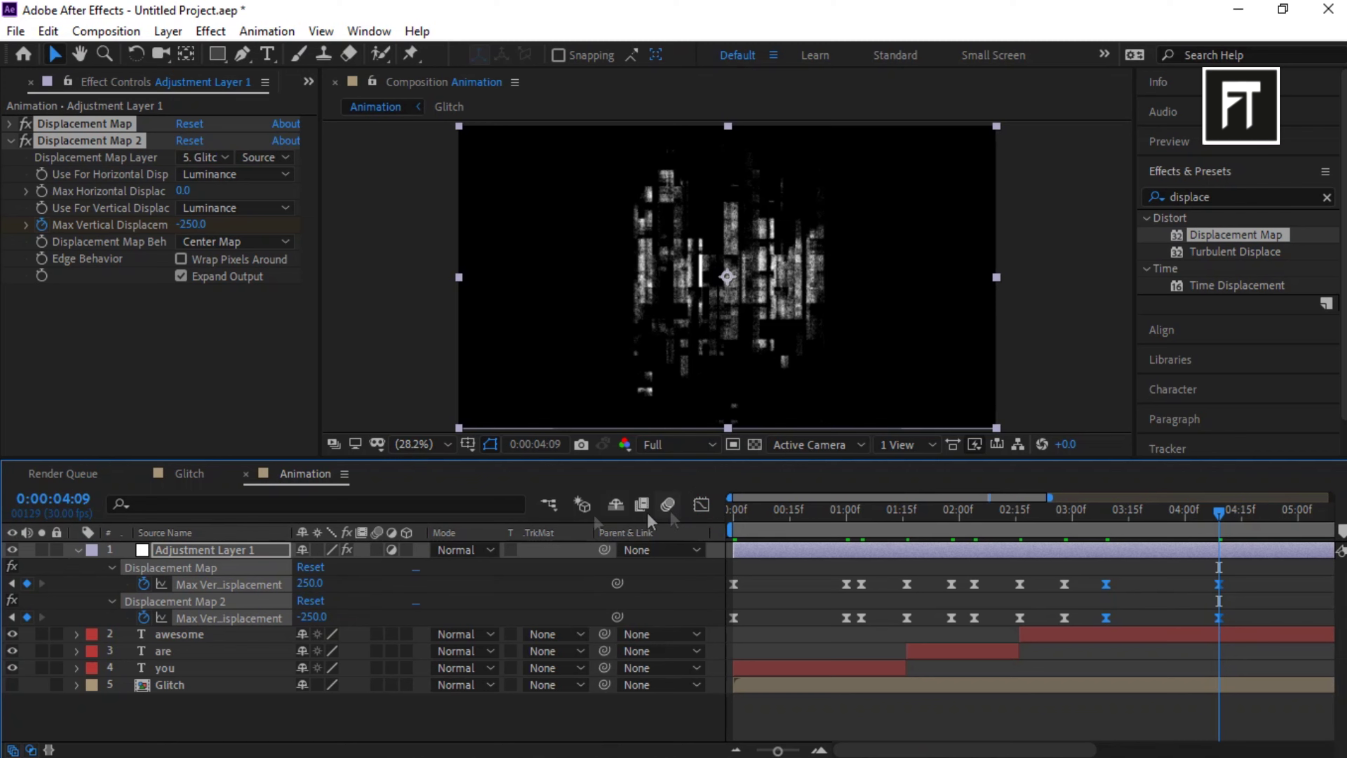
# Find the Typewriter animation preset and apply it to the "you" text layer at 0:00:00:00.
pyautogui.click(10, 140)
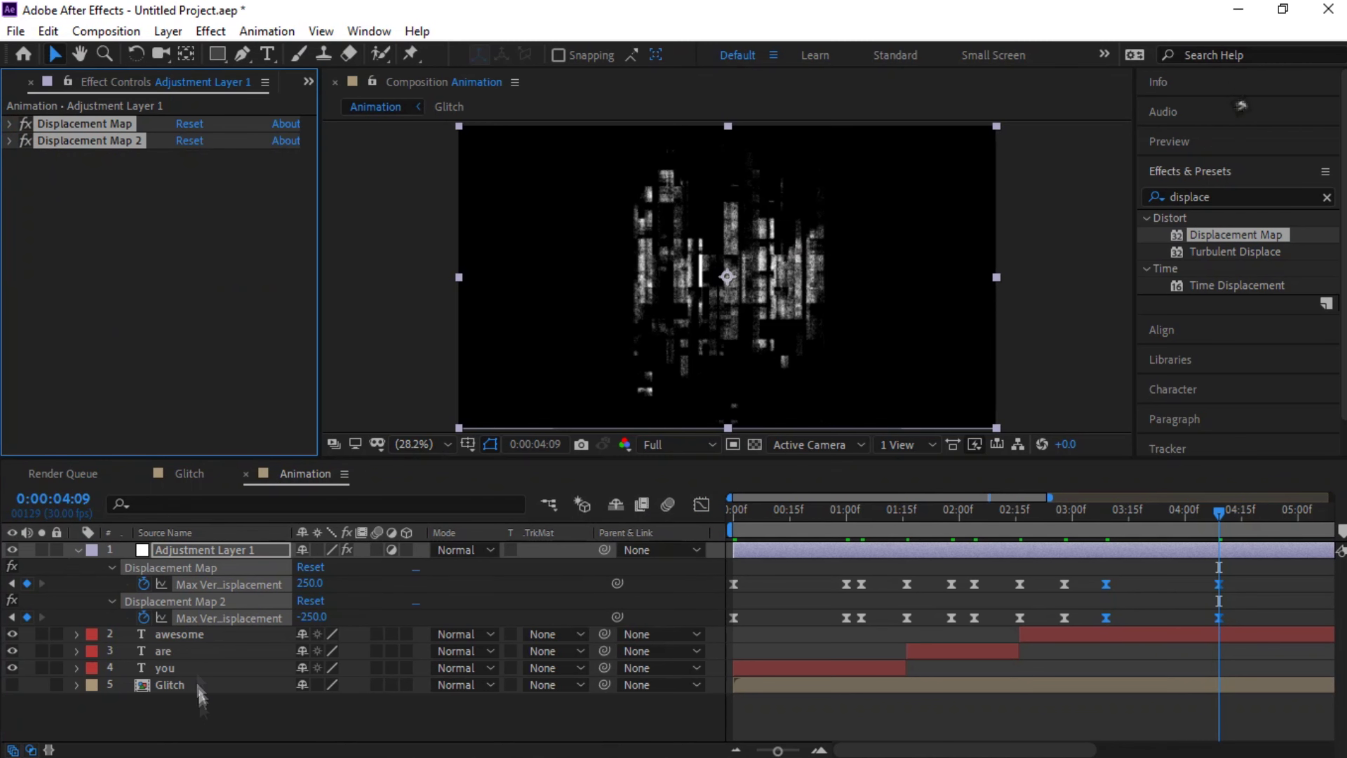
pyautogui.click(205, 722)
pyautogui.moveTo(1225, 197); pyautogui.dragTo(1124, 207)
pyautogui.write('type')
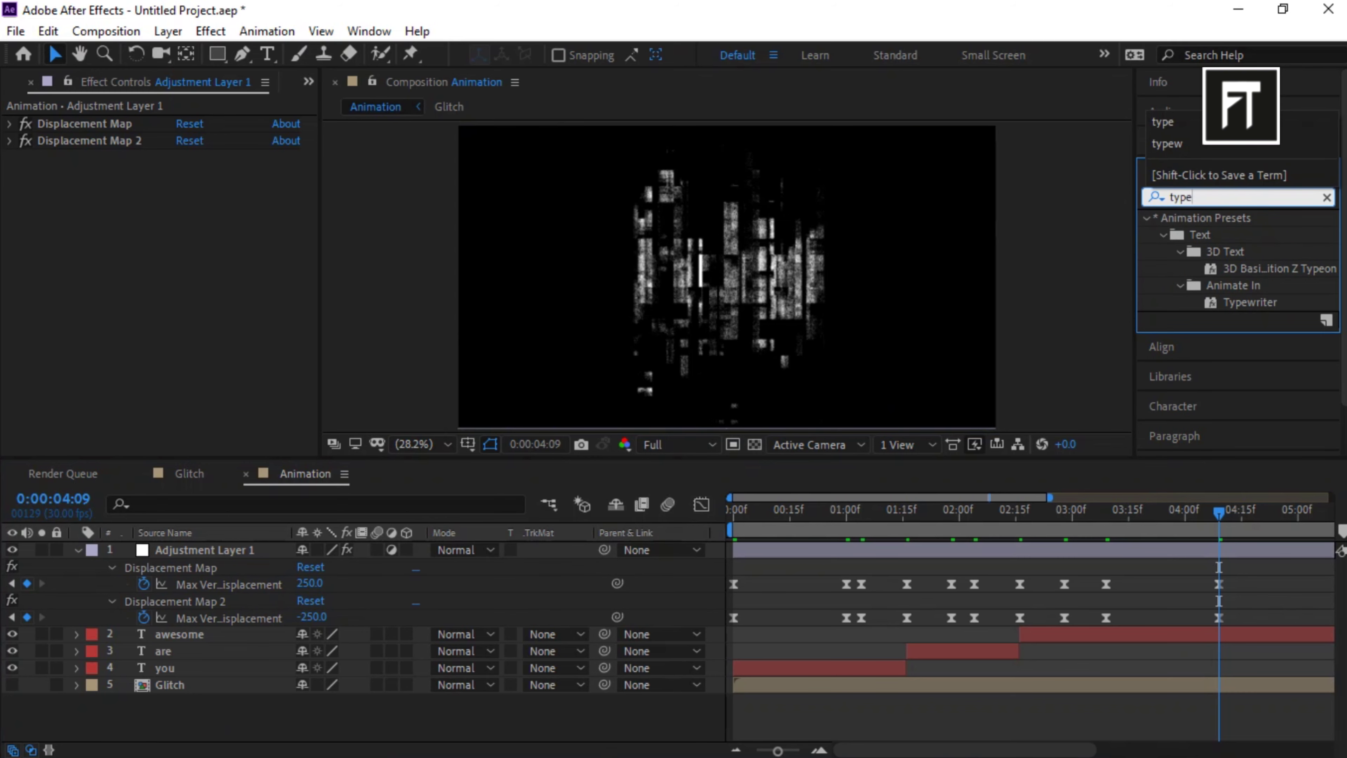
pyautogui.click(1248, 303)
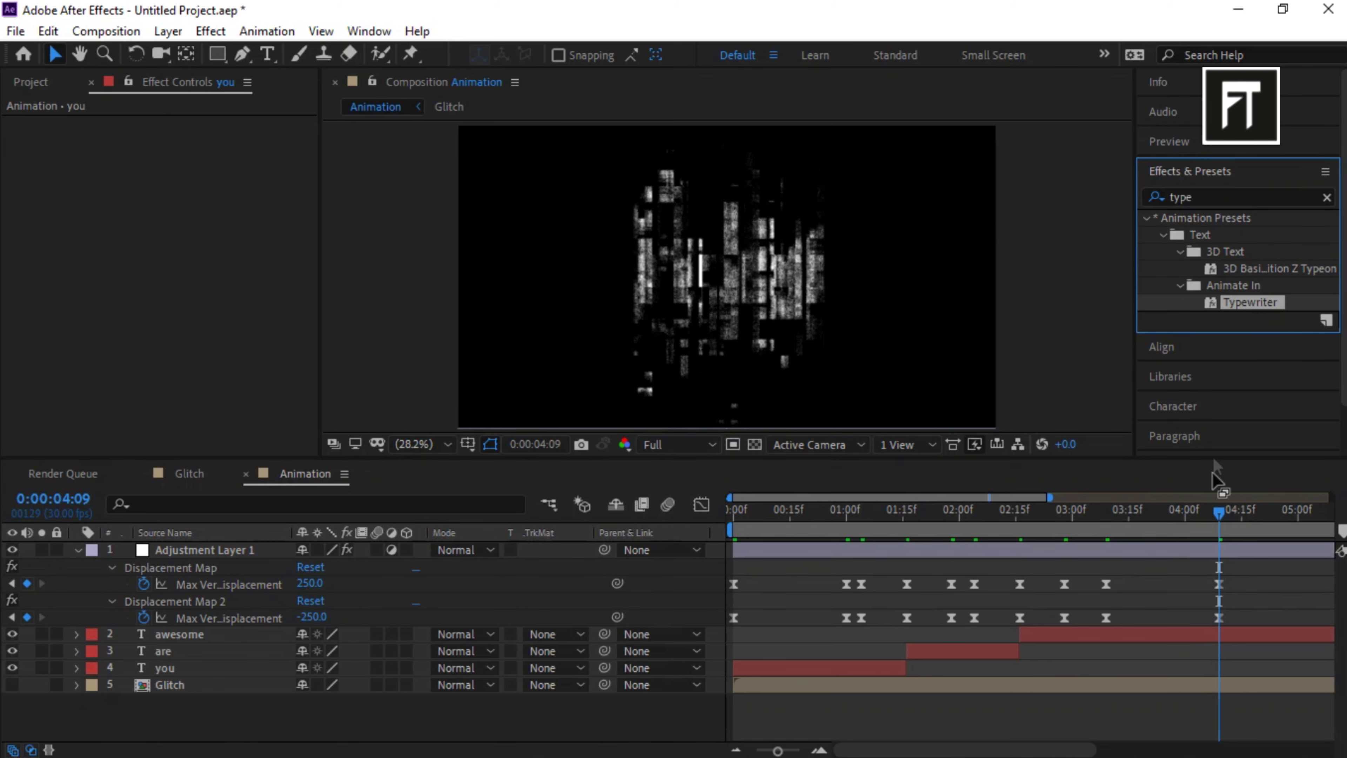
pyautogui.moveTo(1220, 518); pyautogui.dragTo(702, 518)
pyautogui.moveTo(1233, 302); pyautogui.dragTo(189, 671)
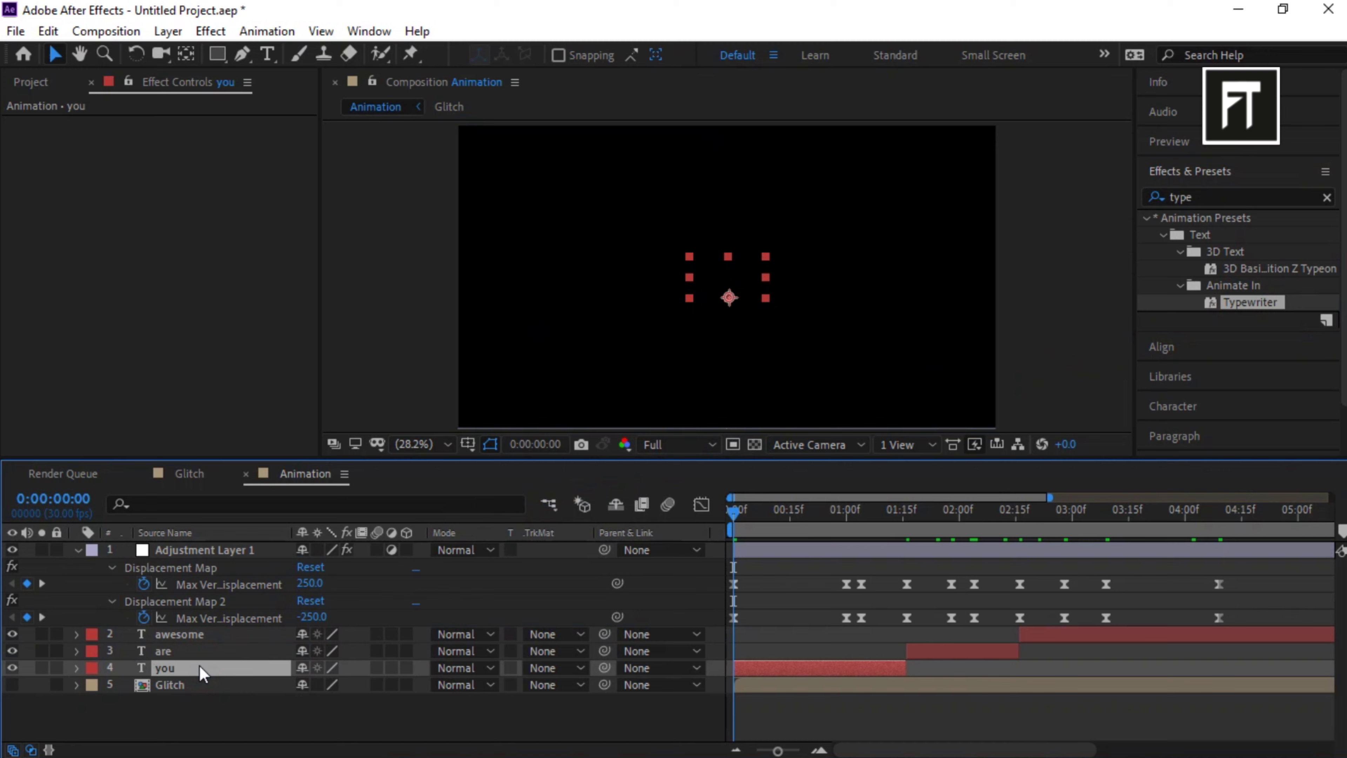
# Reveal the "you" layer's Range Selector keyframes and move the last Start keyframe to 0:00:00:20.
pyautogui.press('u')
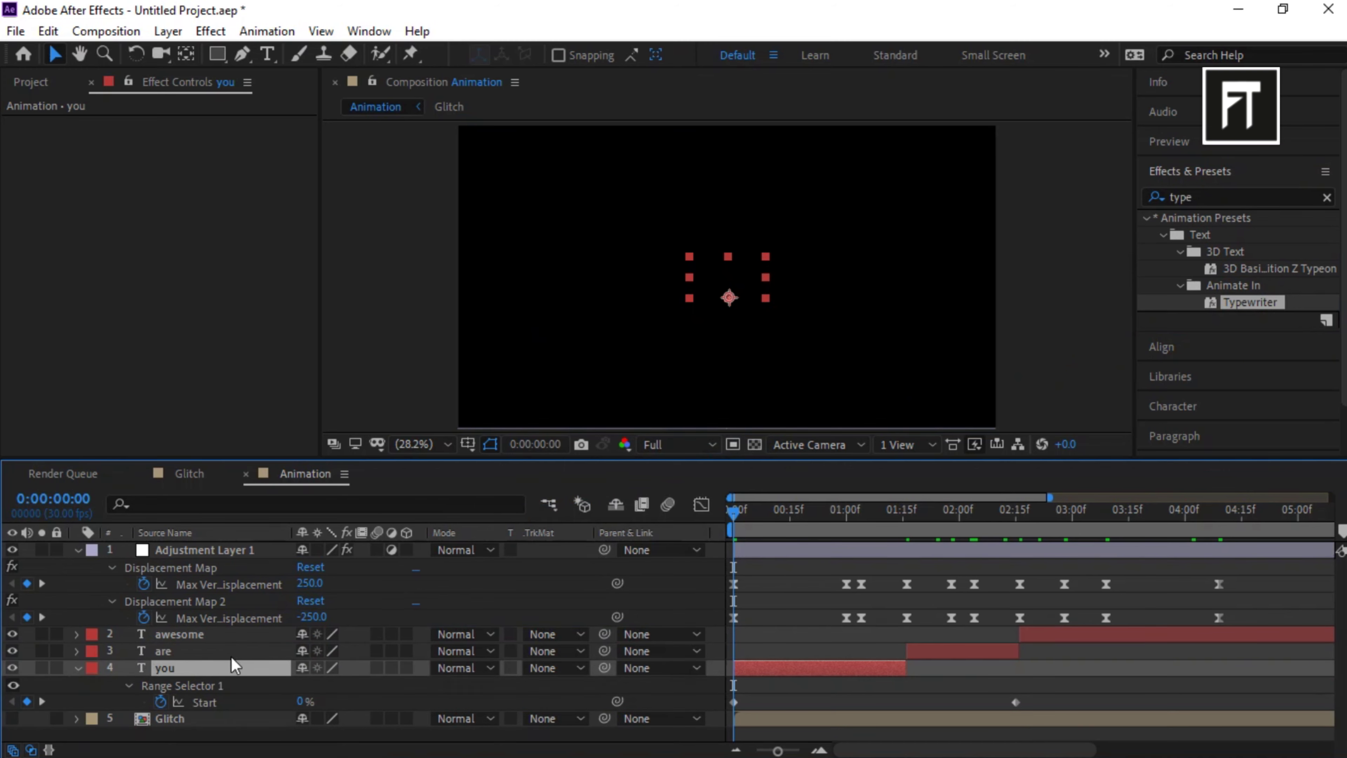
pyautogui.click(812, 510)
pyautogui.moveTo(814, 512); pyautogui.dragTo(811, 511)
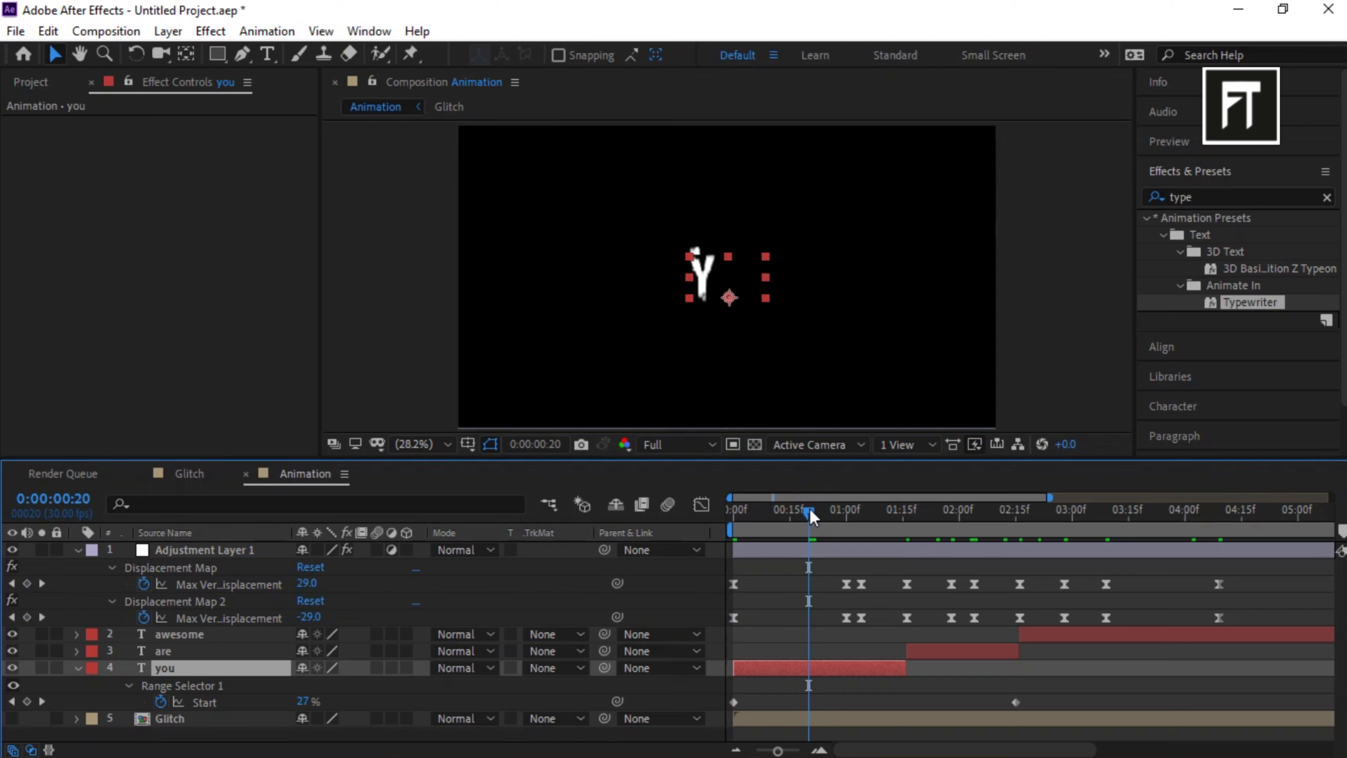
pyautogui.moveTo(1017, 703); pyautogui.dragTo(812, 705)
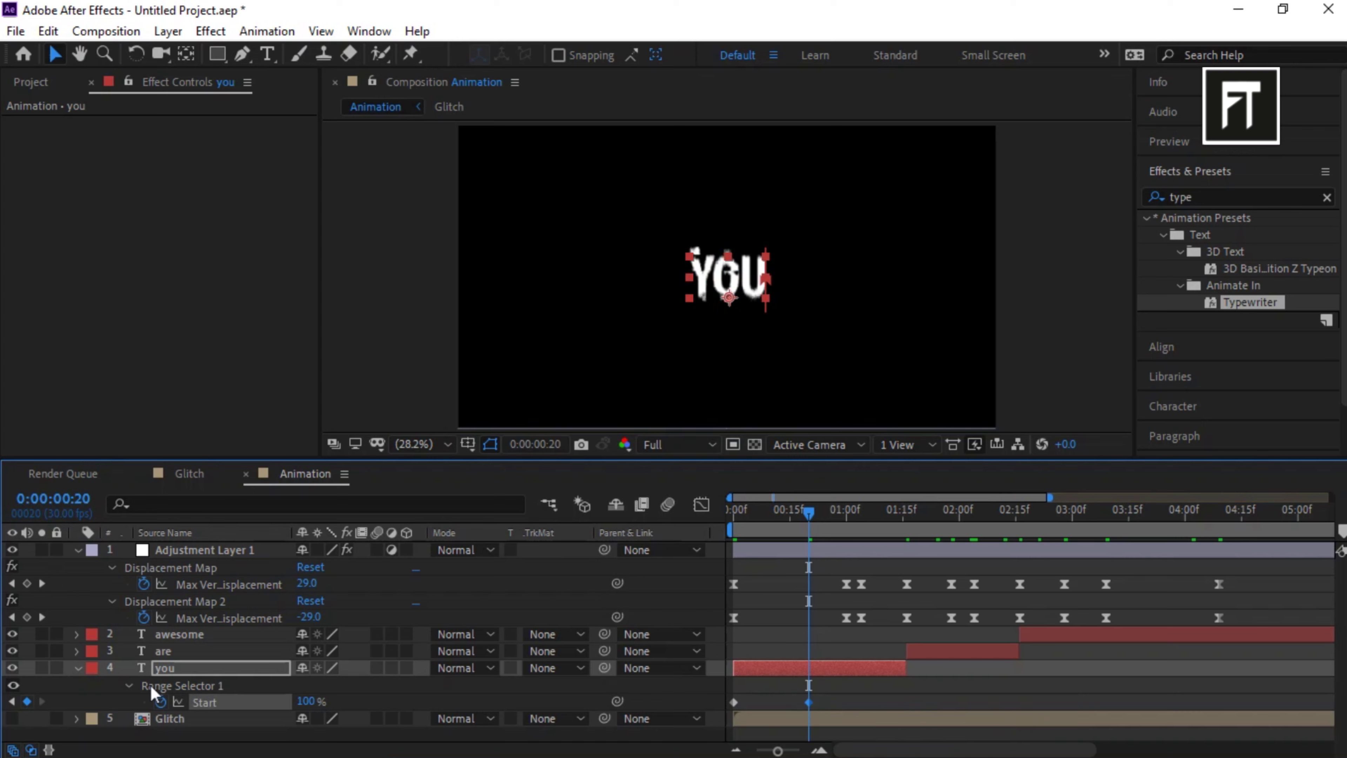
# Turn on Randomize Order in the "you" layer's advanced Range Selector settings and preview the animation.
pyautogui.click(130, 686)
pyautogui.scroll(-1, 138, 695)
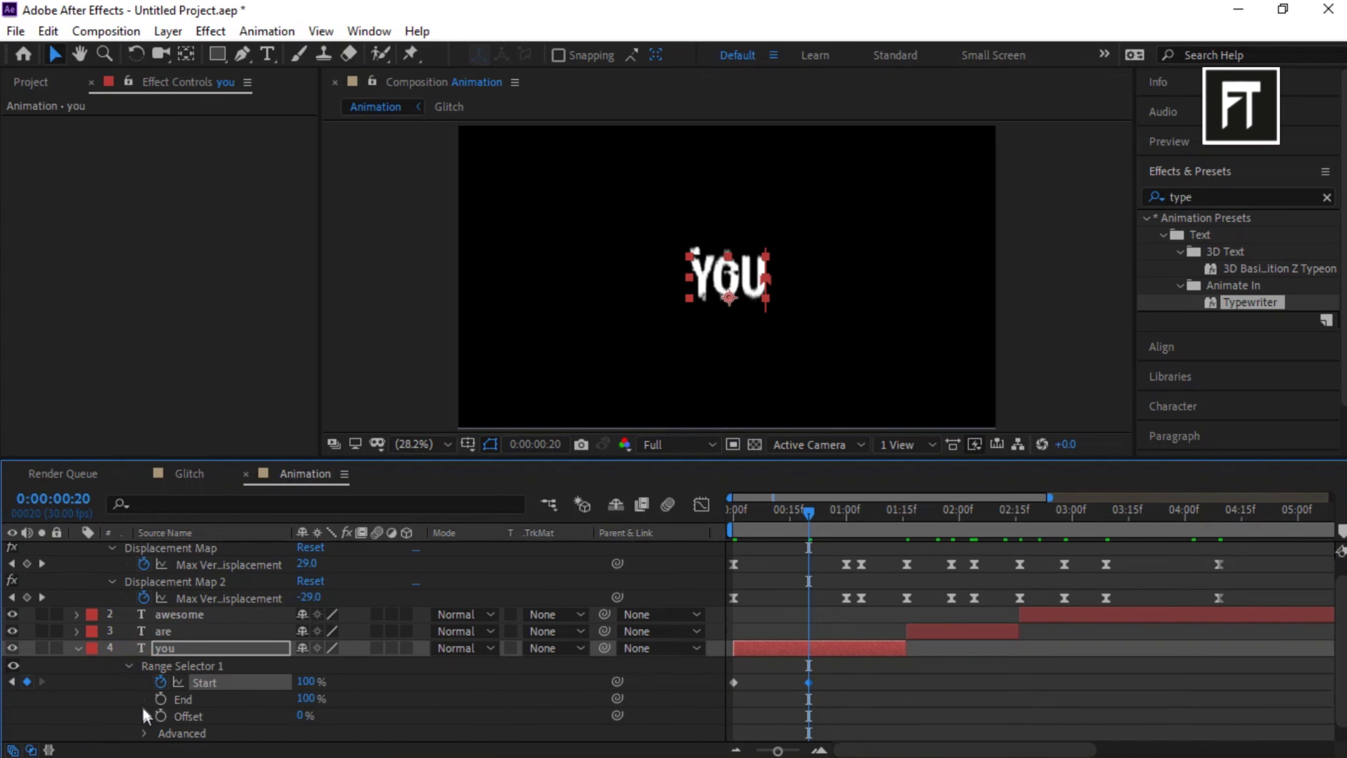
pyautogui.click(142, 732)
pyautogui.scroll(-5, 154, 722)
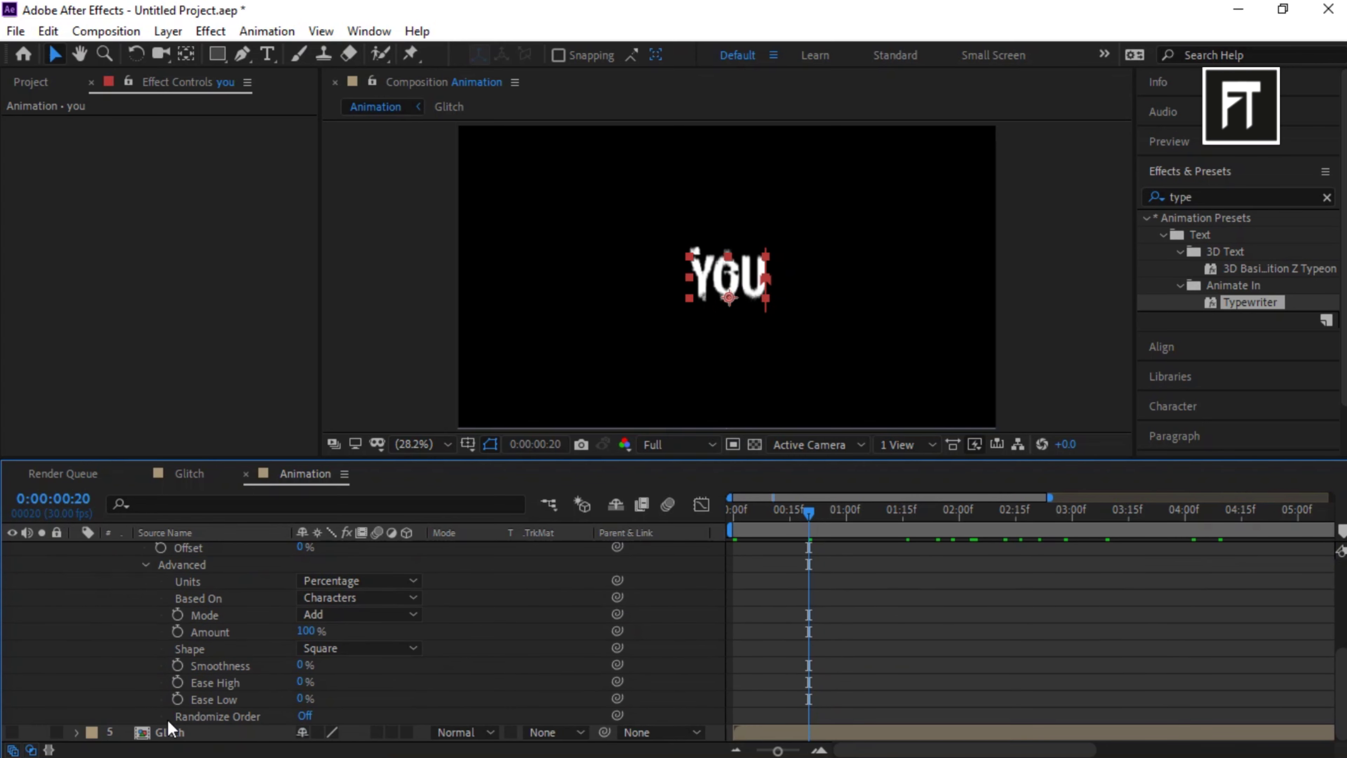
pyautogui.click(303, 715)
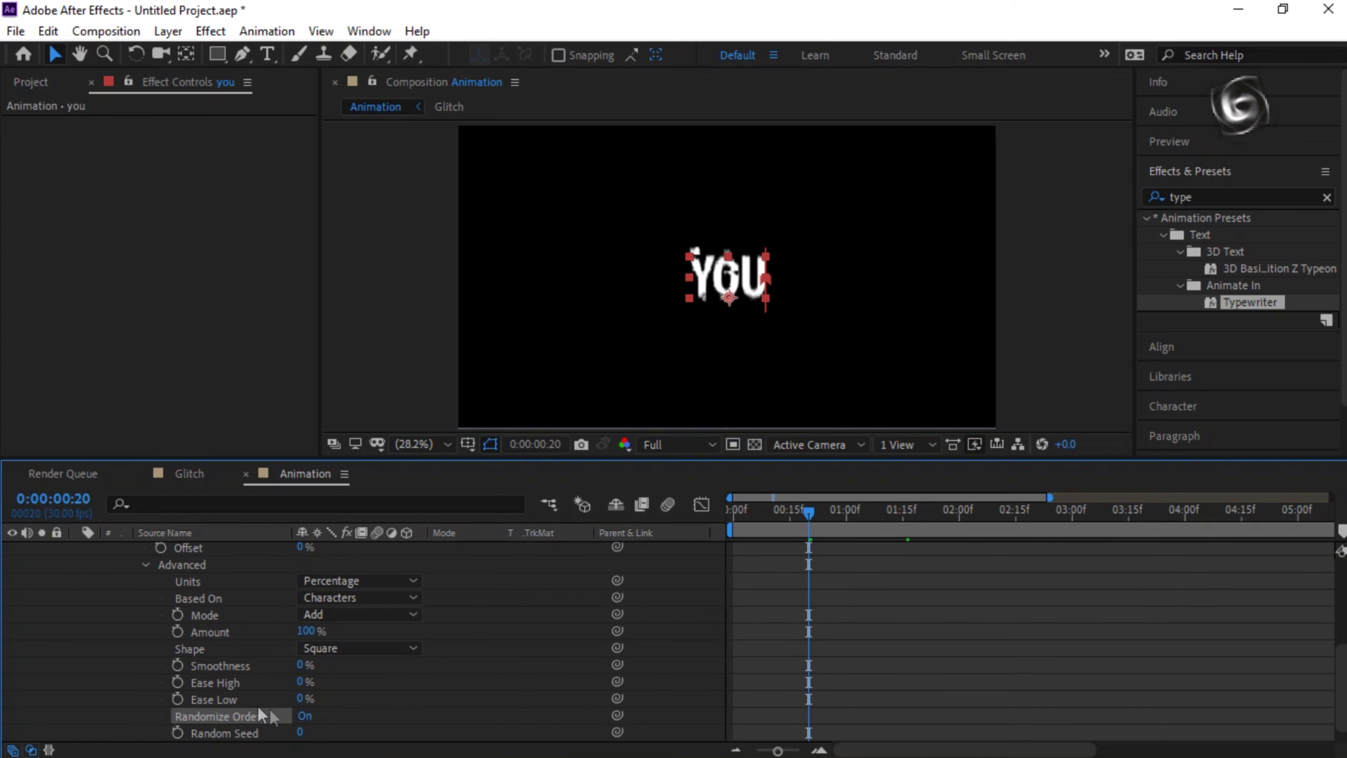
pyautogui.scroll(6, 180, 699)
pyautogui.click(129, 685)
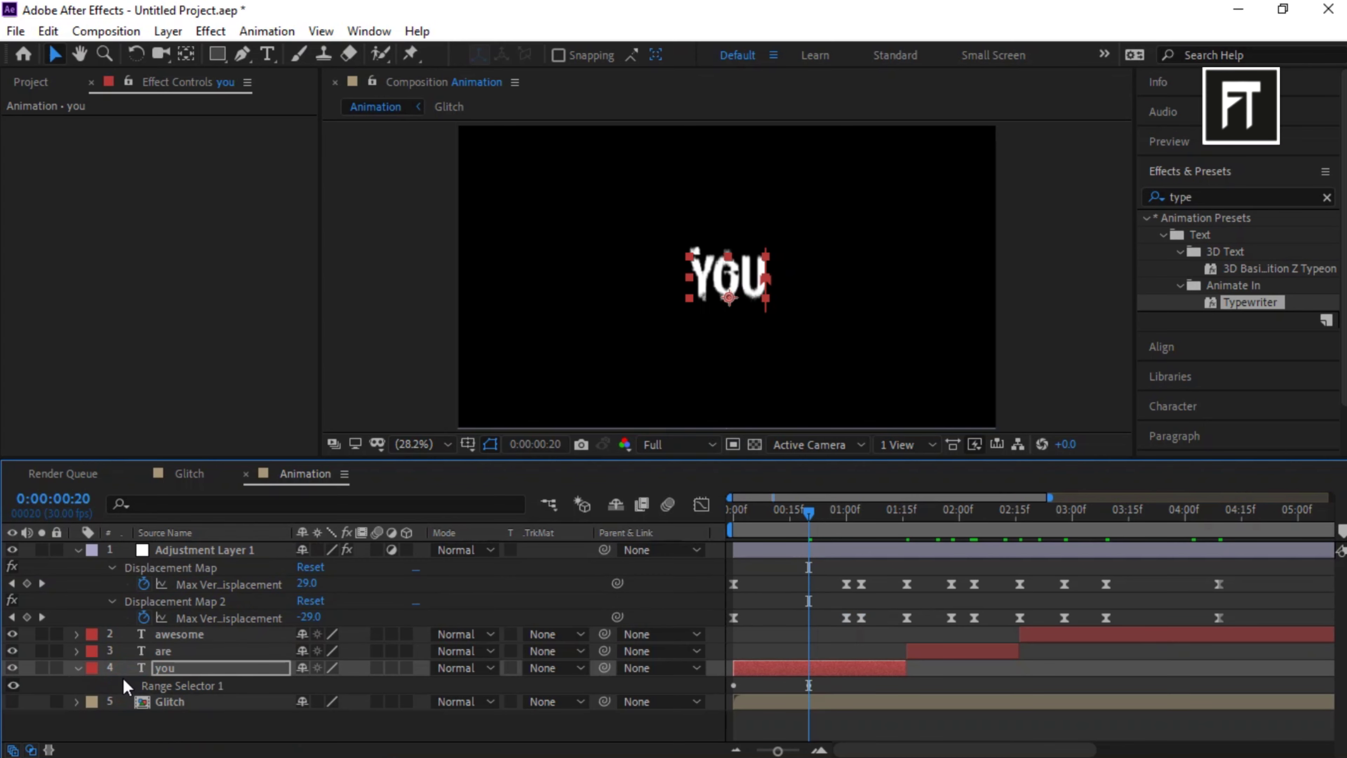
pyautogui.click(77, 668)
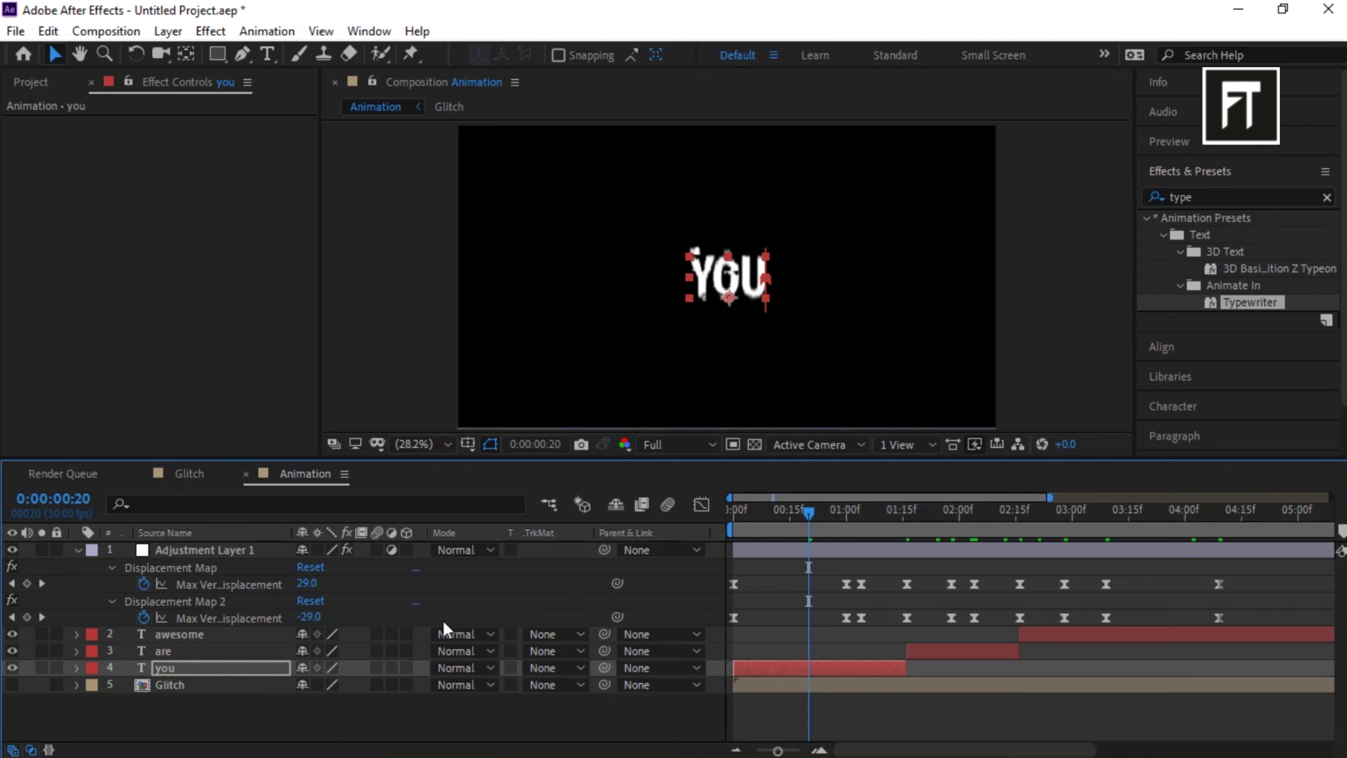
pyautogui.click(1209, 149)
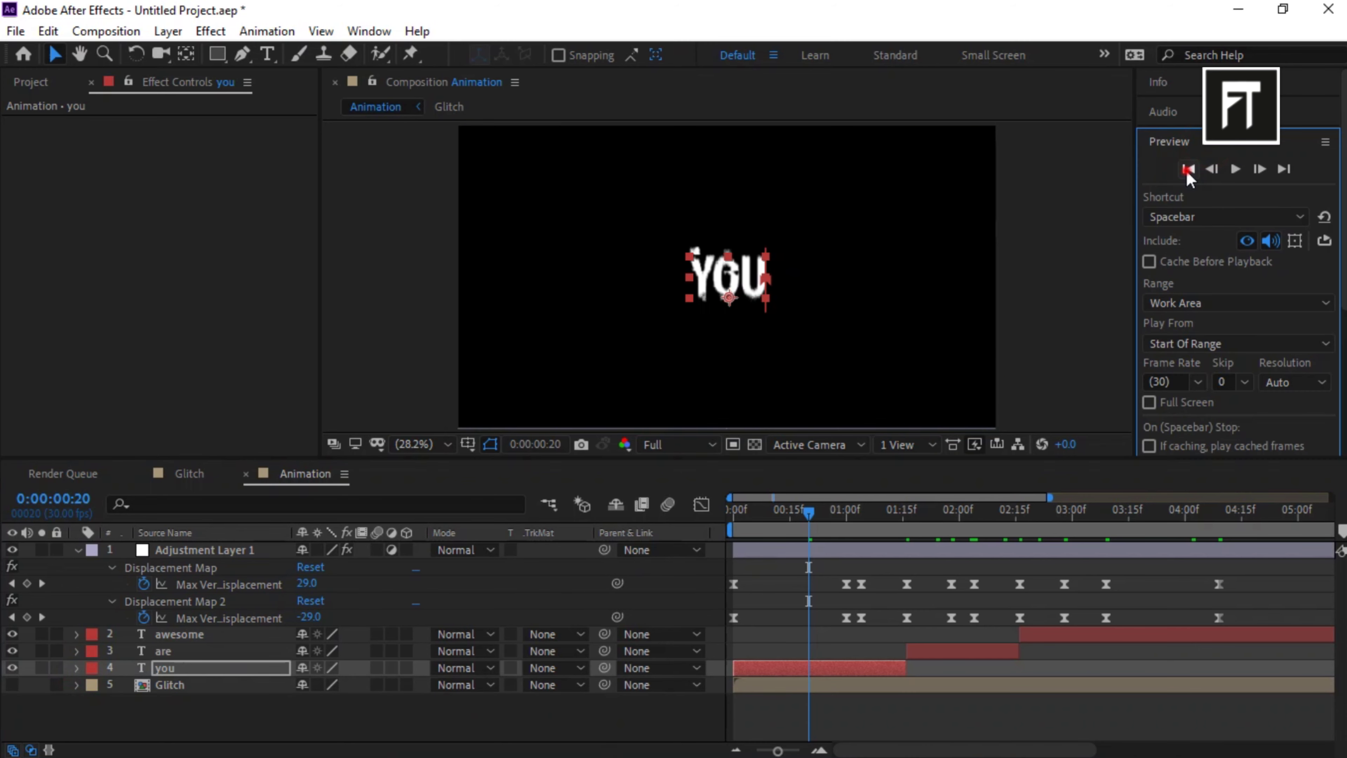
pyautogui.click(1236, 169)
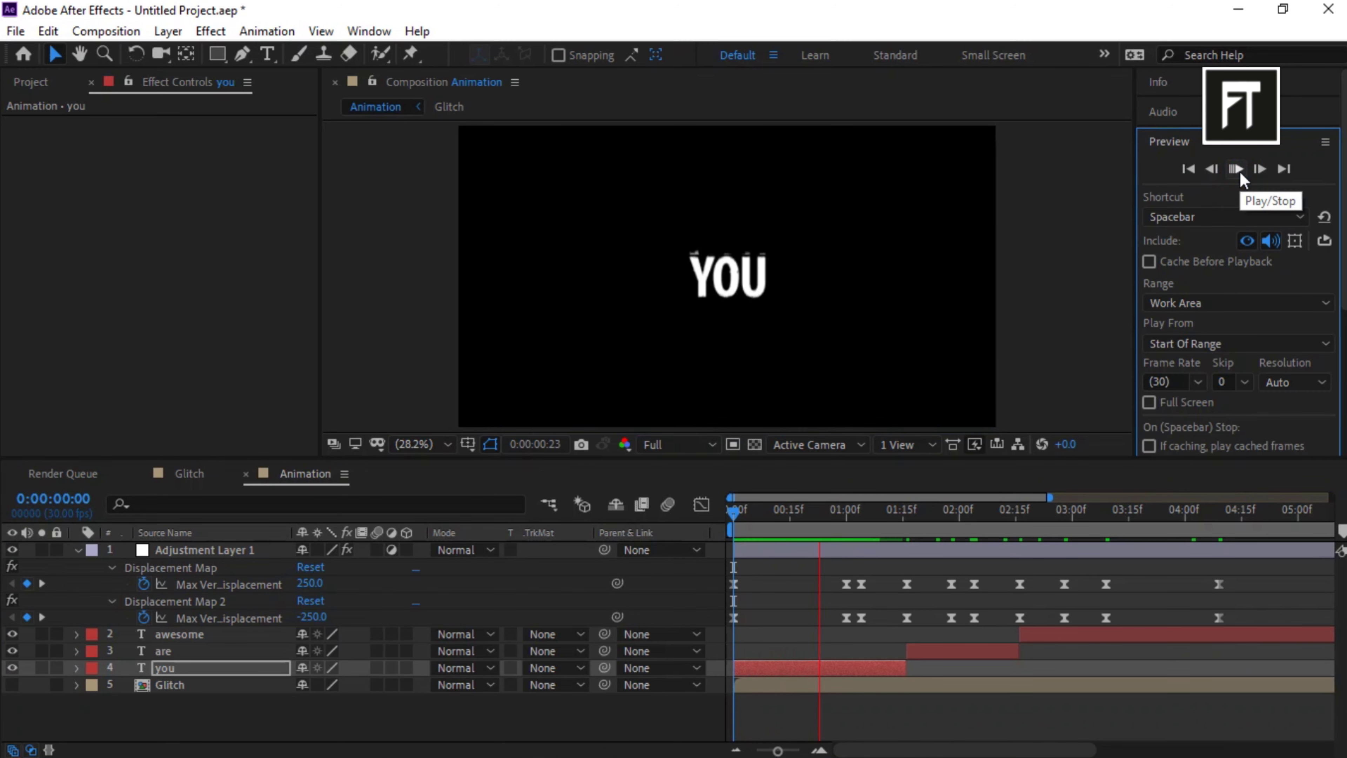
pyautogui.click(1236, 168)
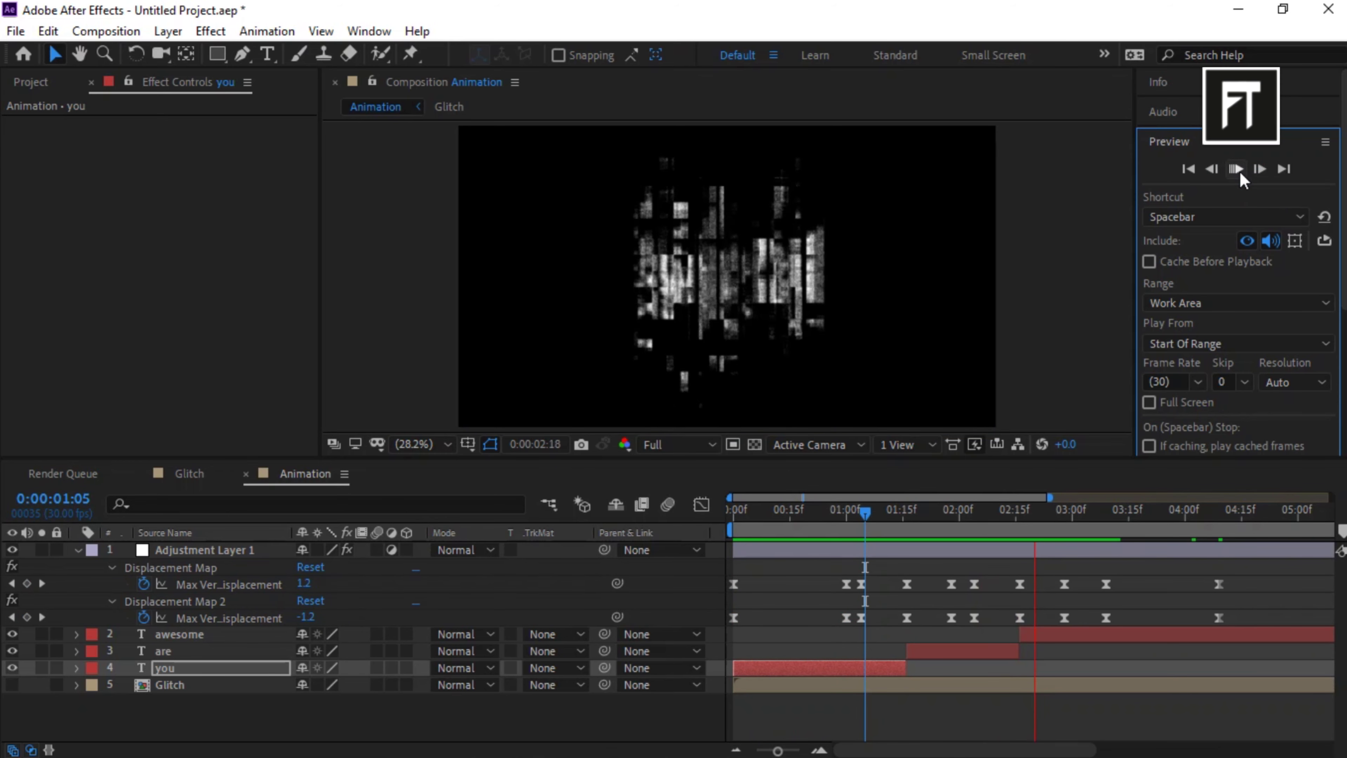
pyautogui.click(1236, 169)
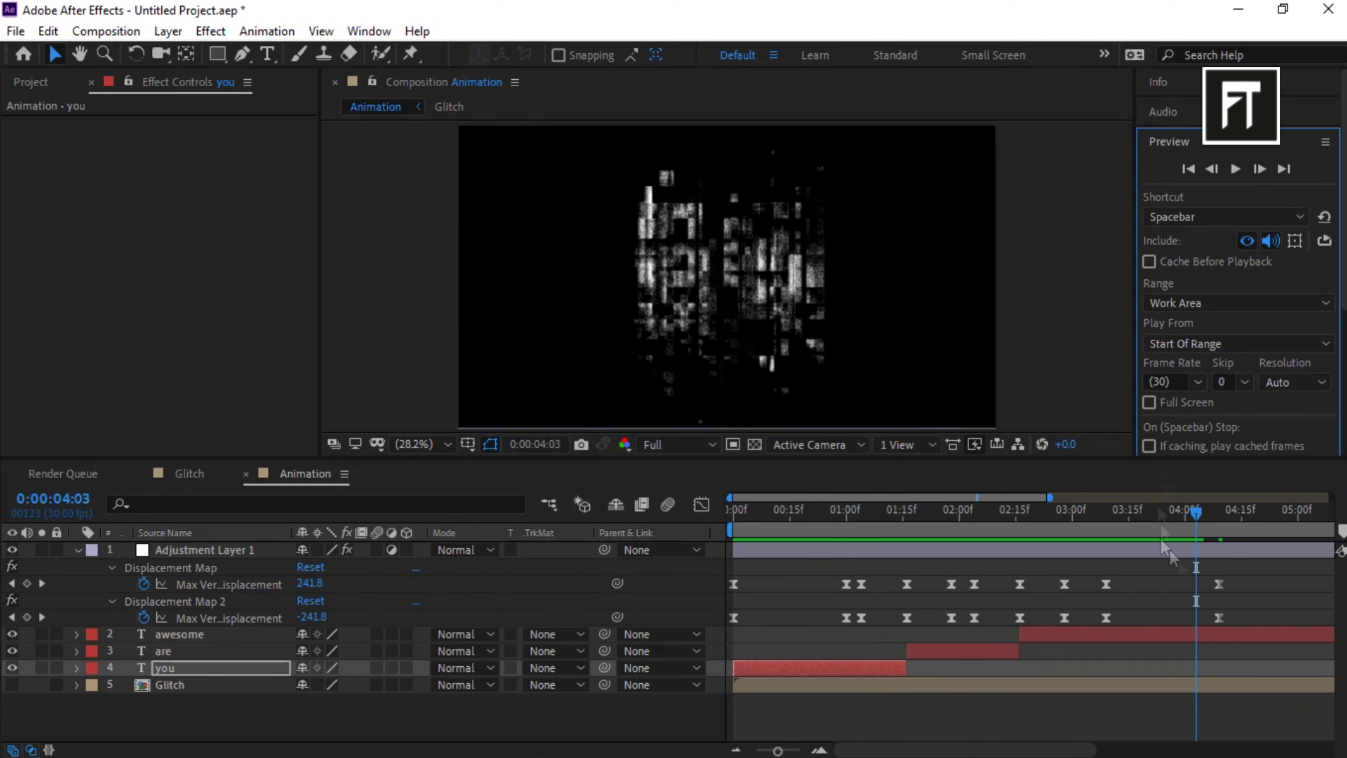
# Apply the Typewriter preset to the "awesome" text layer and remove the preset's Start keyframes.
pyautogui.click(234, 635)
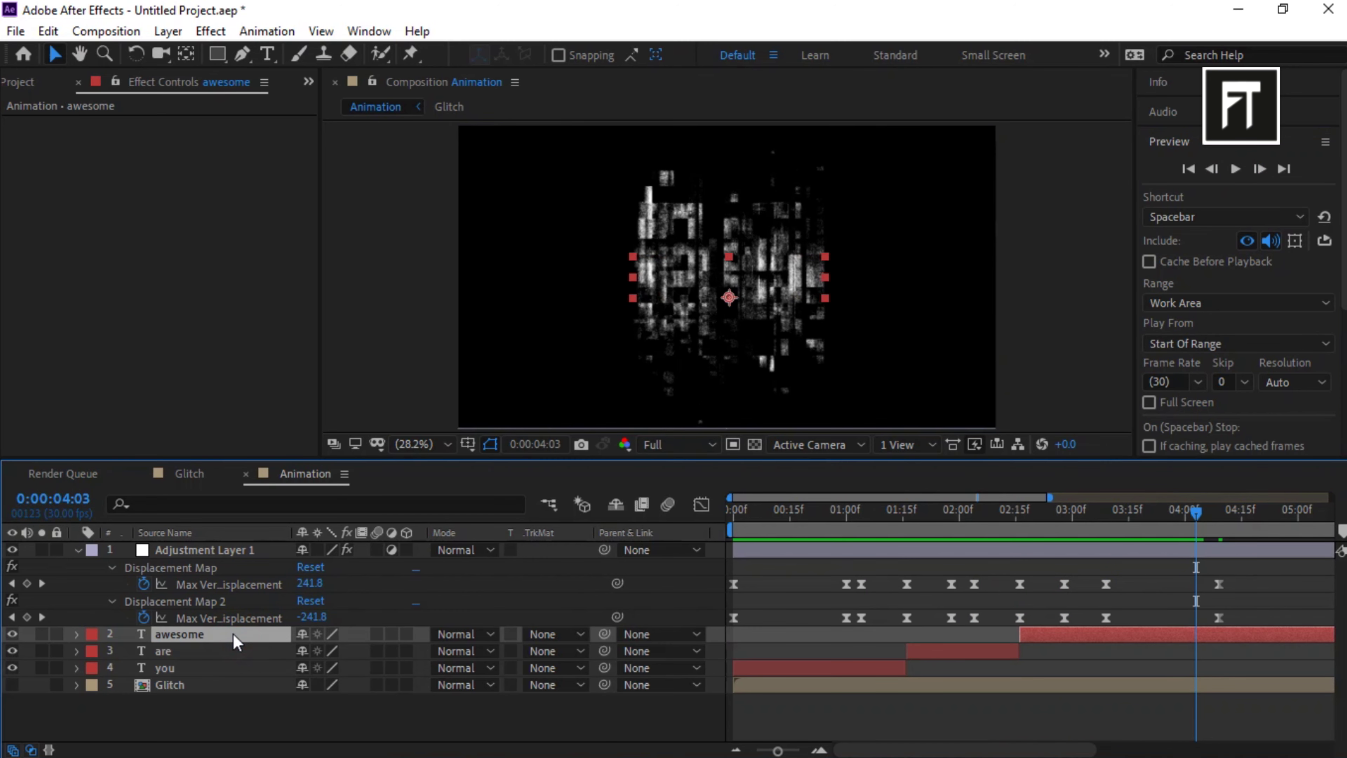
pyautogui.click(1215, 151)
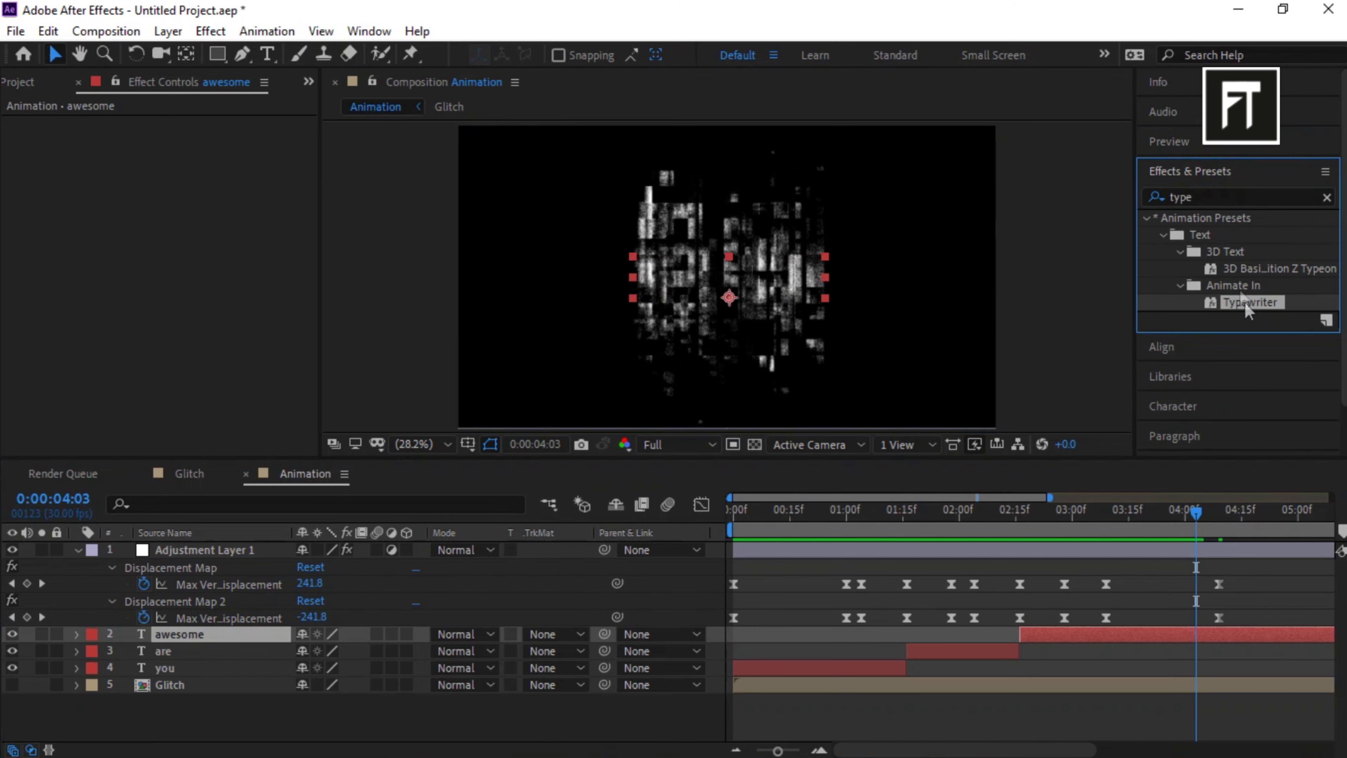
pyautogui.moveTo(1247, 312); pyautogui.dragTo(237, 641)
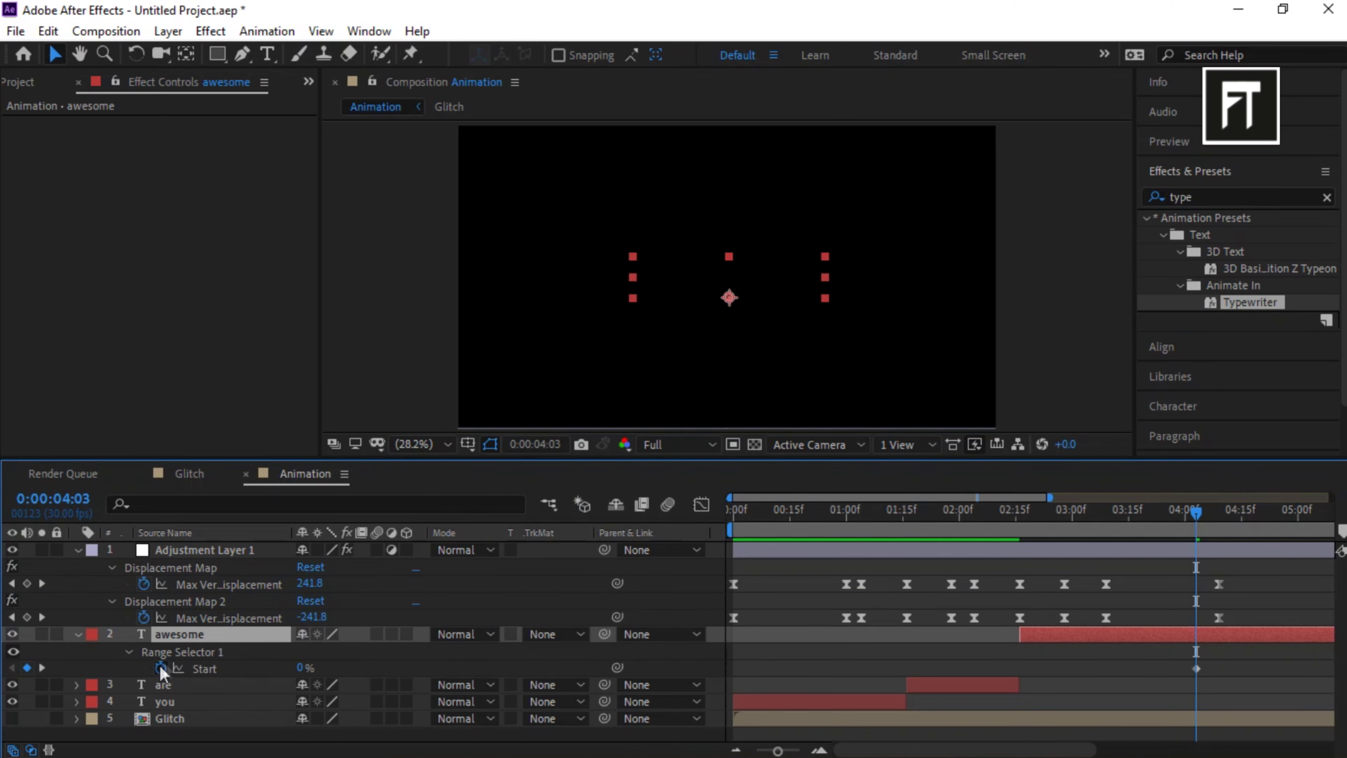
pyautogui.click(161, 668)
# Keyframe the "awesome" layer's Range Selector Start at 100% at 0:00:03:19 and 0% at 0:00:04:09.
pyautogui.moveTo(1195, 521); pyautogui.dragTo(1160, 514)
pyautogui.moveTo(1148, 512); pyautogui.dragTo(1145, 513)
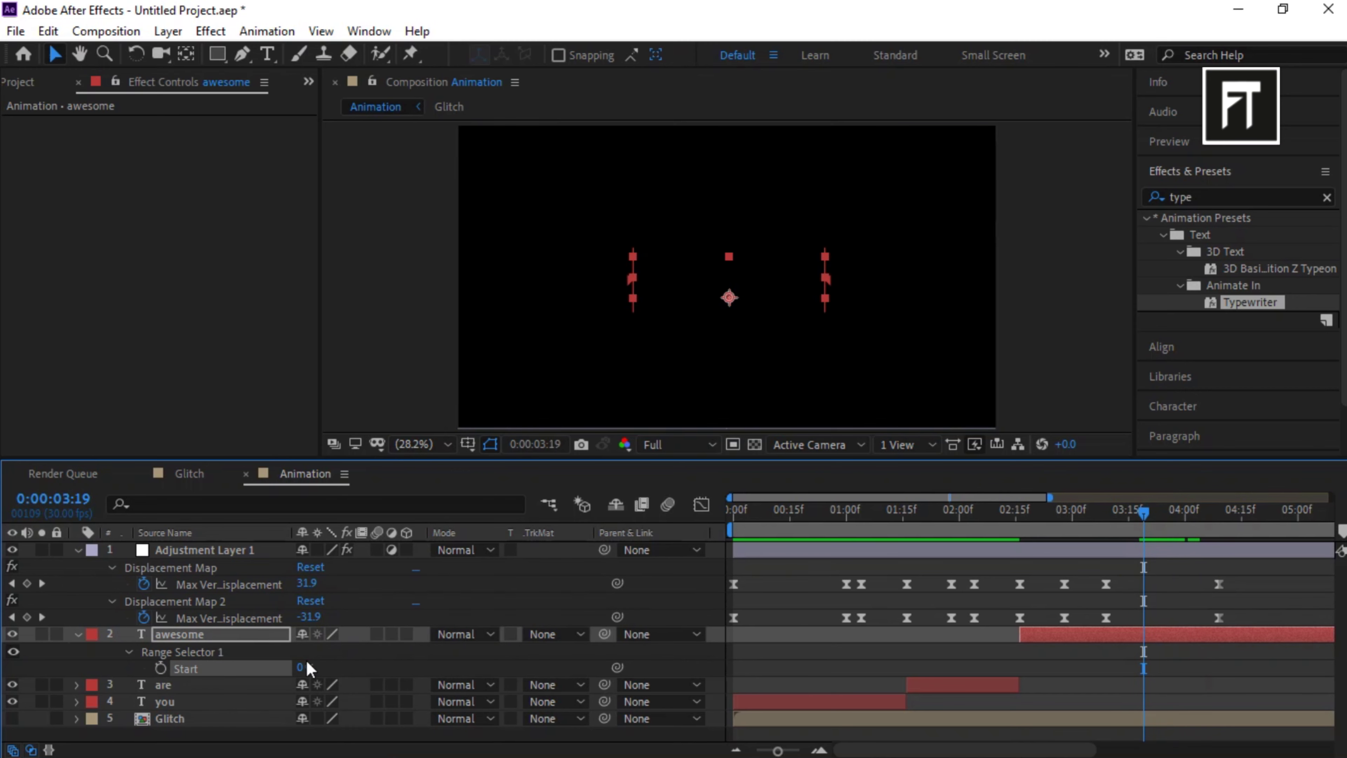
pyautogui.moveTo(302, 667); pyautogui.dragTo(463, 664)
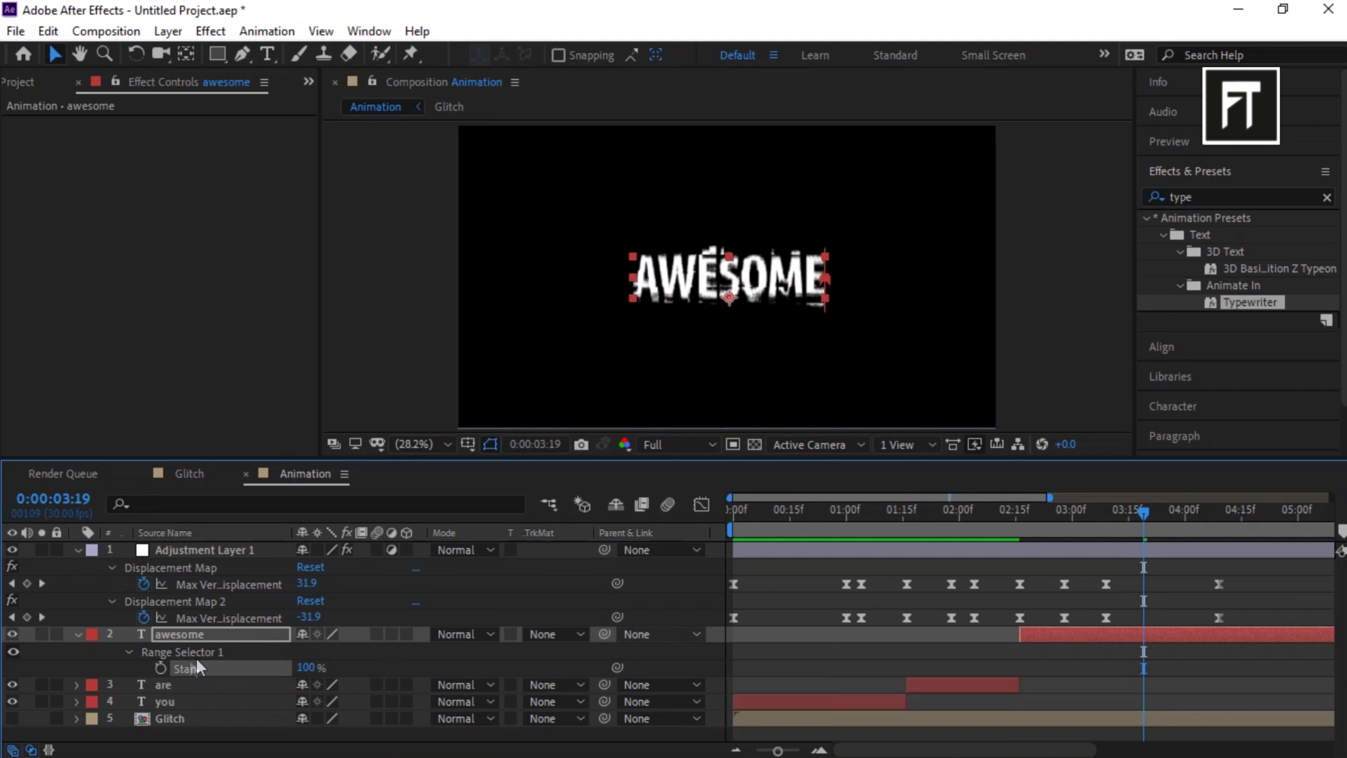
pyautogui.click(161, 669)
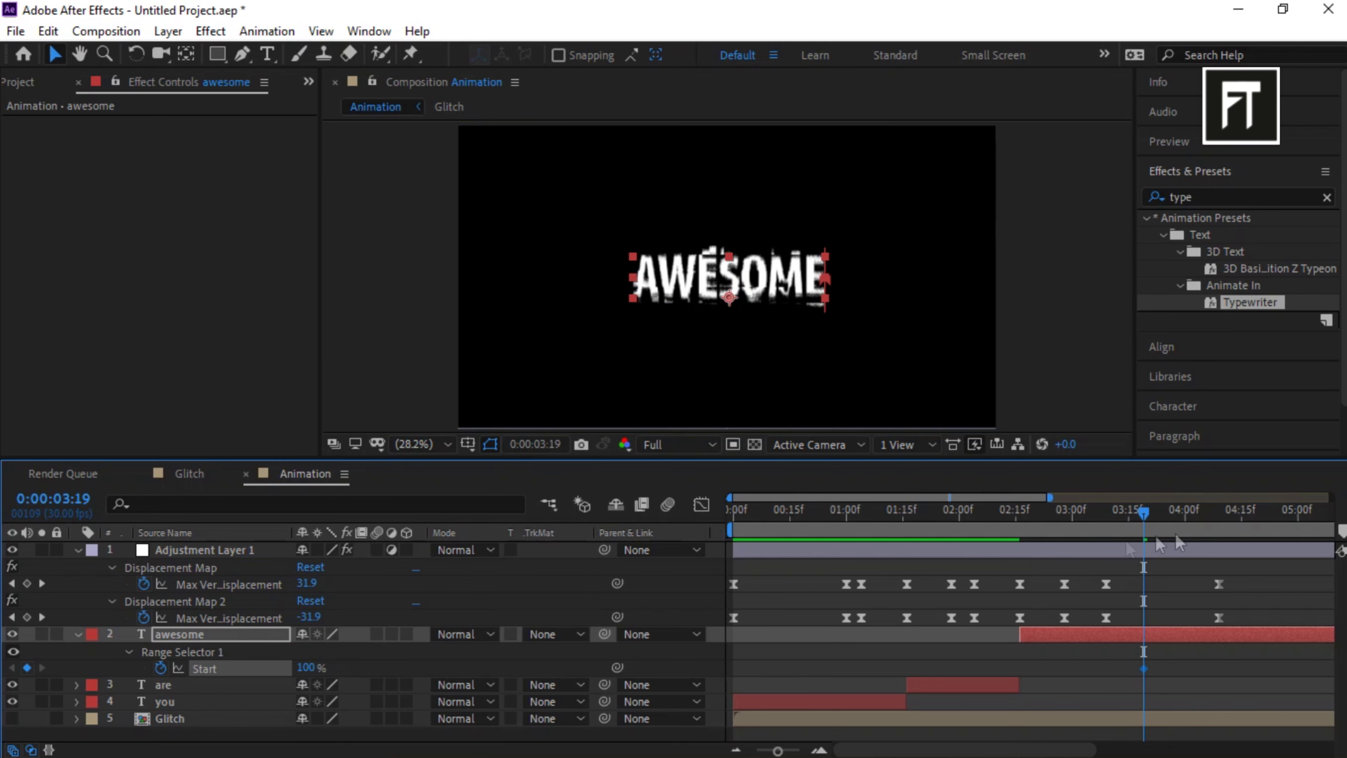
pyautogui.moveTo(1146, 513); pyautogui.dragTo(1222, 525)
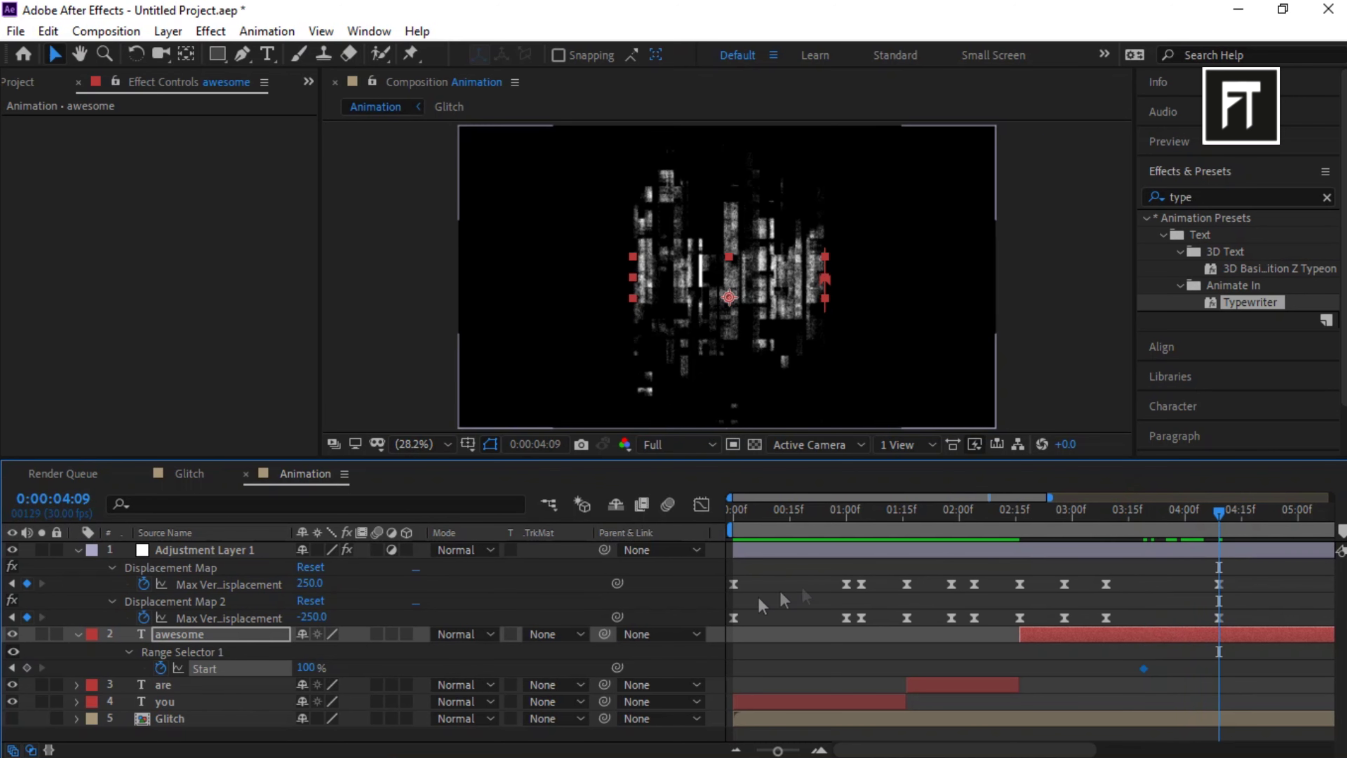
pyautogui.moveTo(311, 667); pyautogui.dragTo(170, 672)
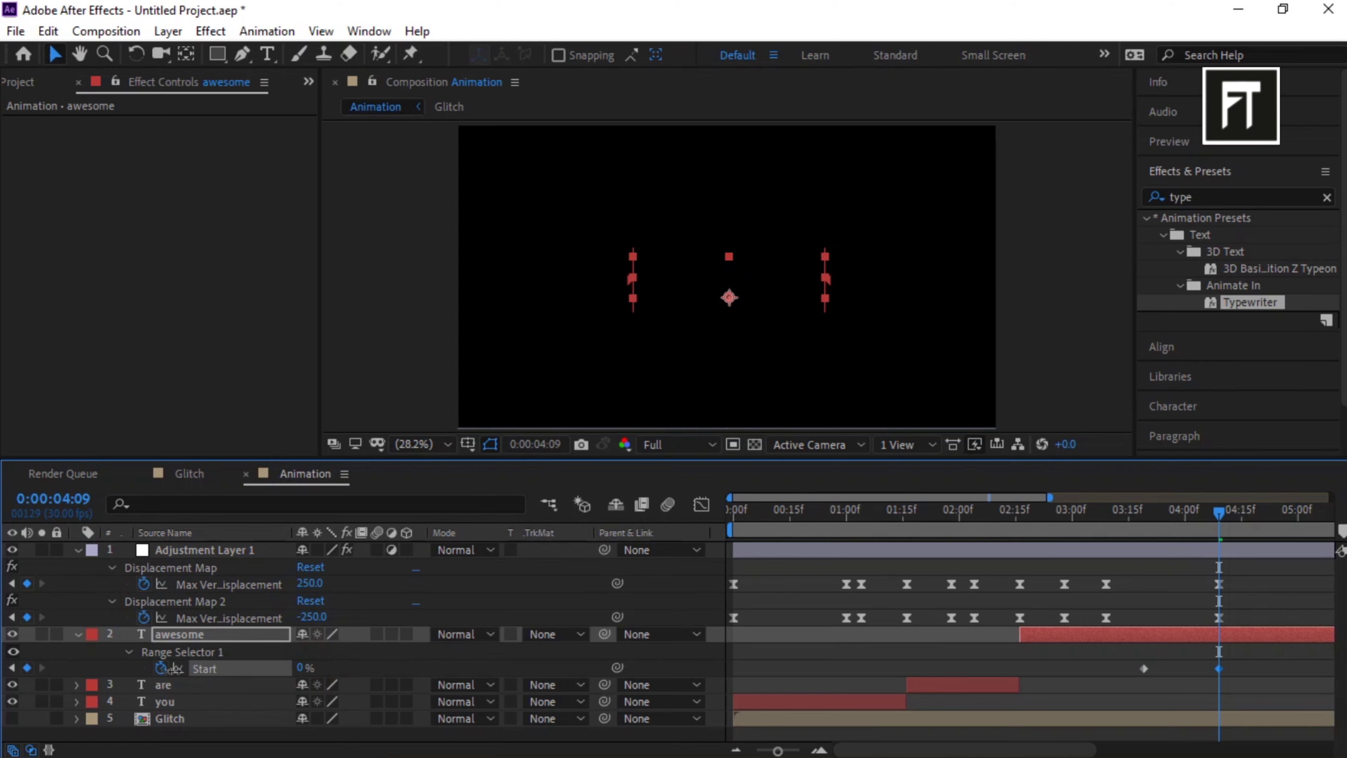
# Turn on Randomize Order in the "awesome" layer's advanced Range Selector settings and play back the animation.
pyautogui.click(131, 649)
pyautogui.click(144, 720)
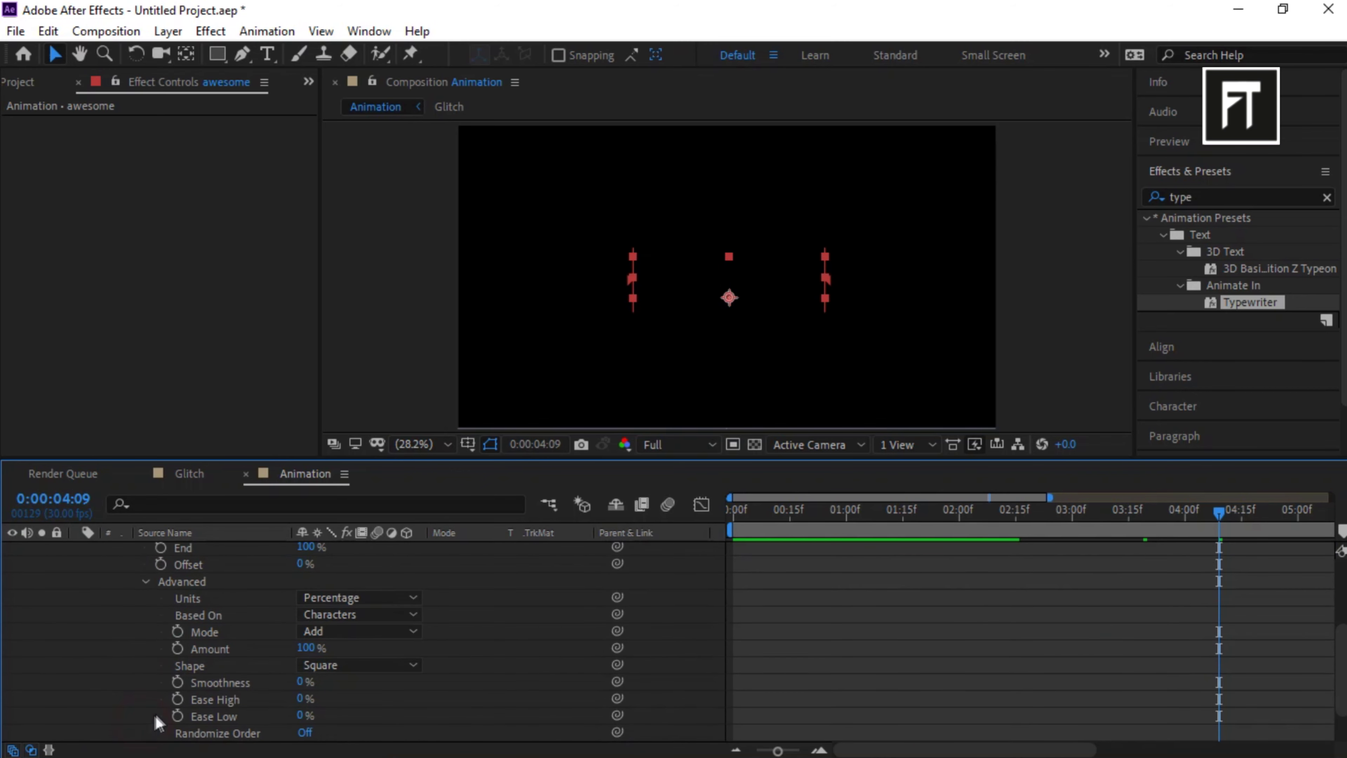
pyautogui.click(307, 733)
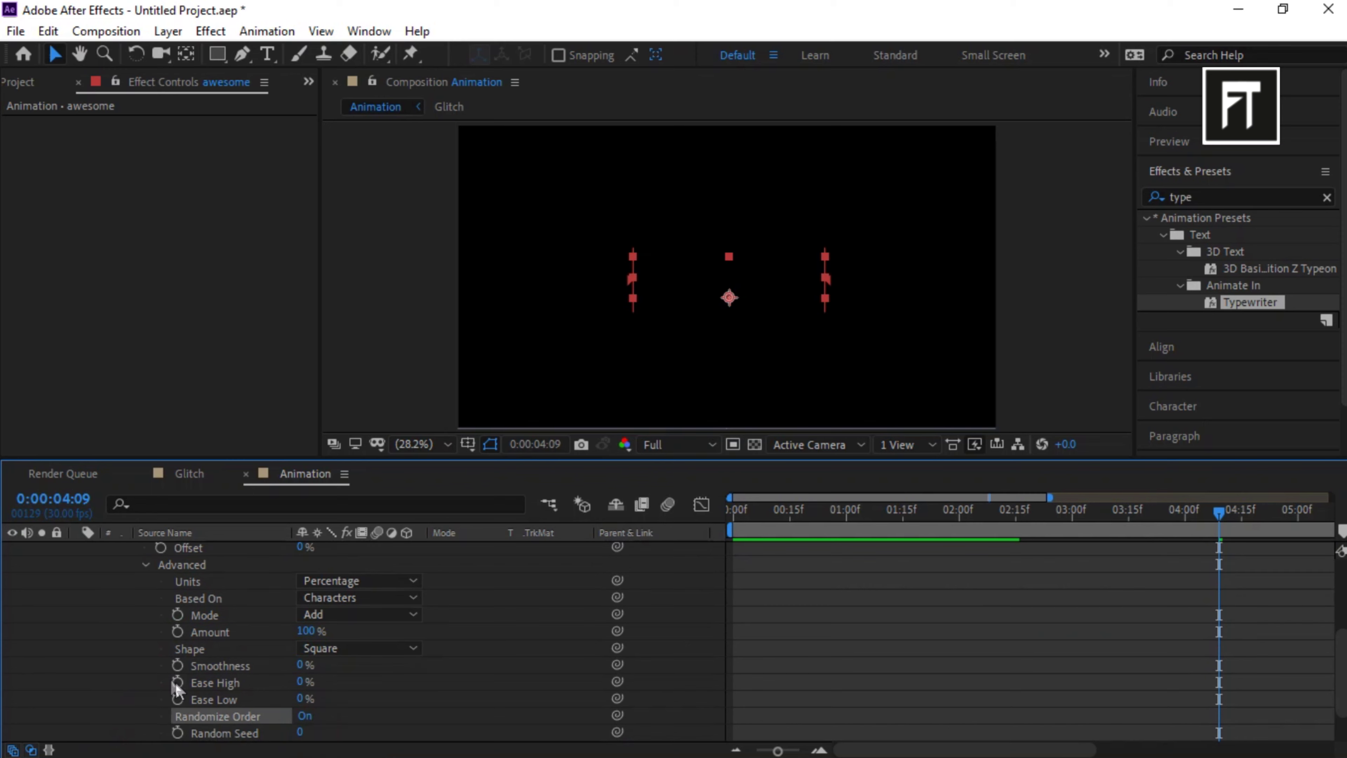
pyautogui.scroll(5, 170, 679)
pyautogui.click(127, 651)
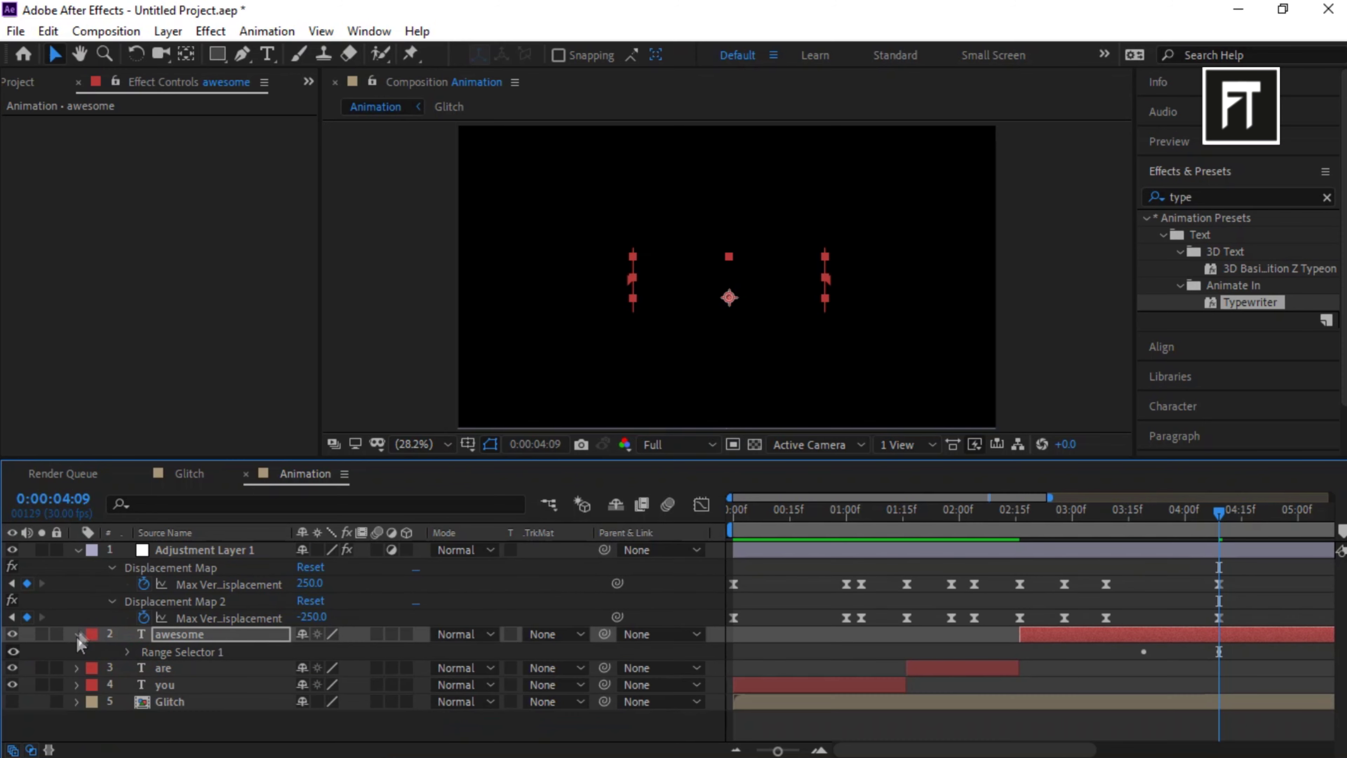
pyautogui.click(77, 634)
pyautogui.click(1172, 141)
pyautogui.click(1237, 169)
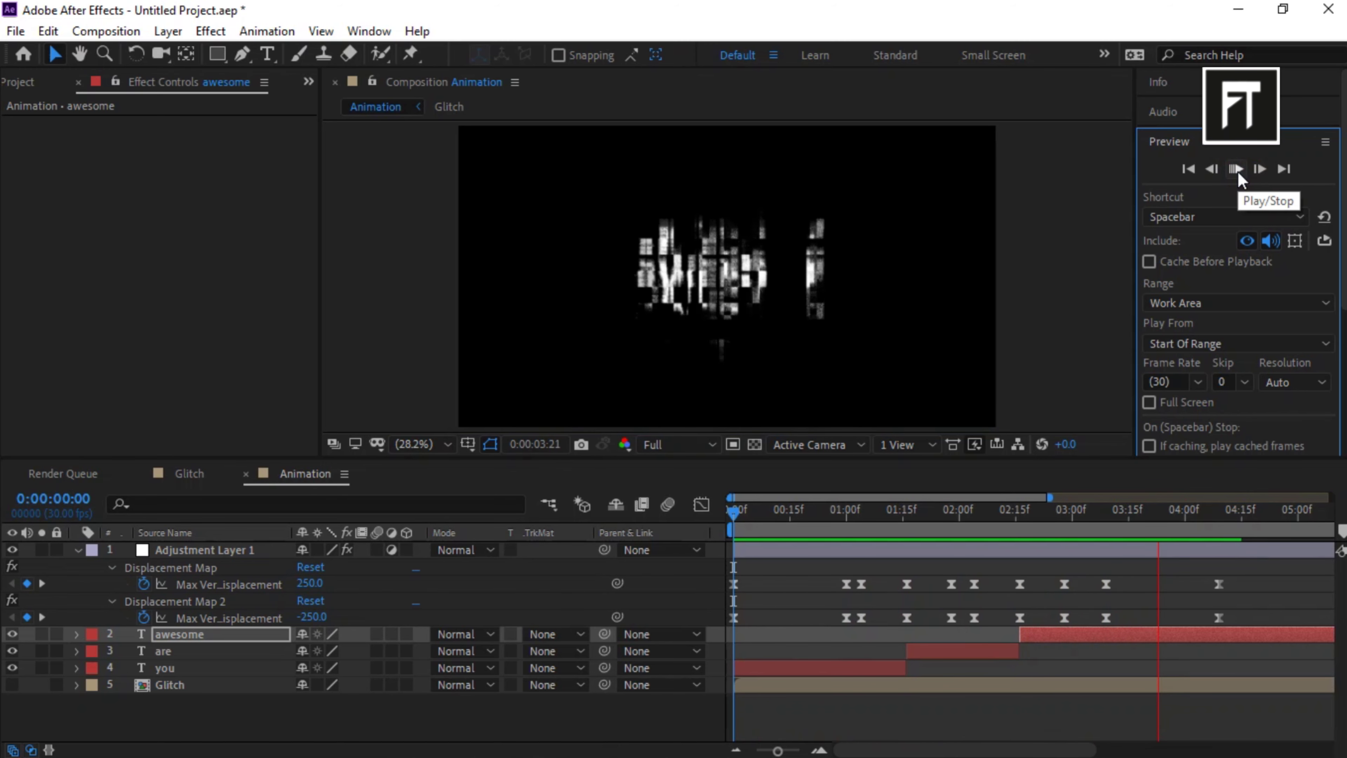
pyautogui.click(1238, 171)
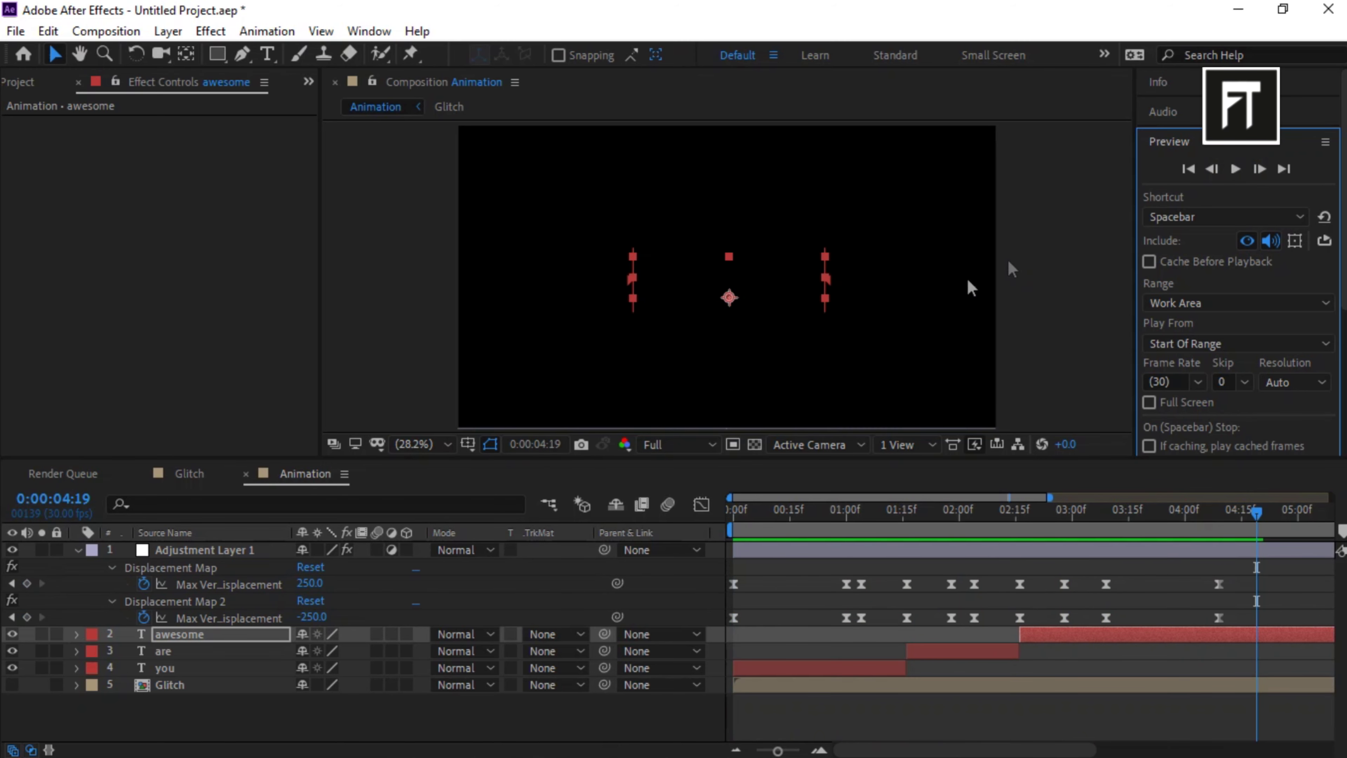
# Add a 100% Scale keyframe to the "you" layer at 0:00:00:00 and make it a hold keyframe.
pyautogui.click(178, 668)
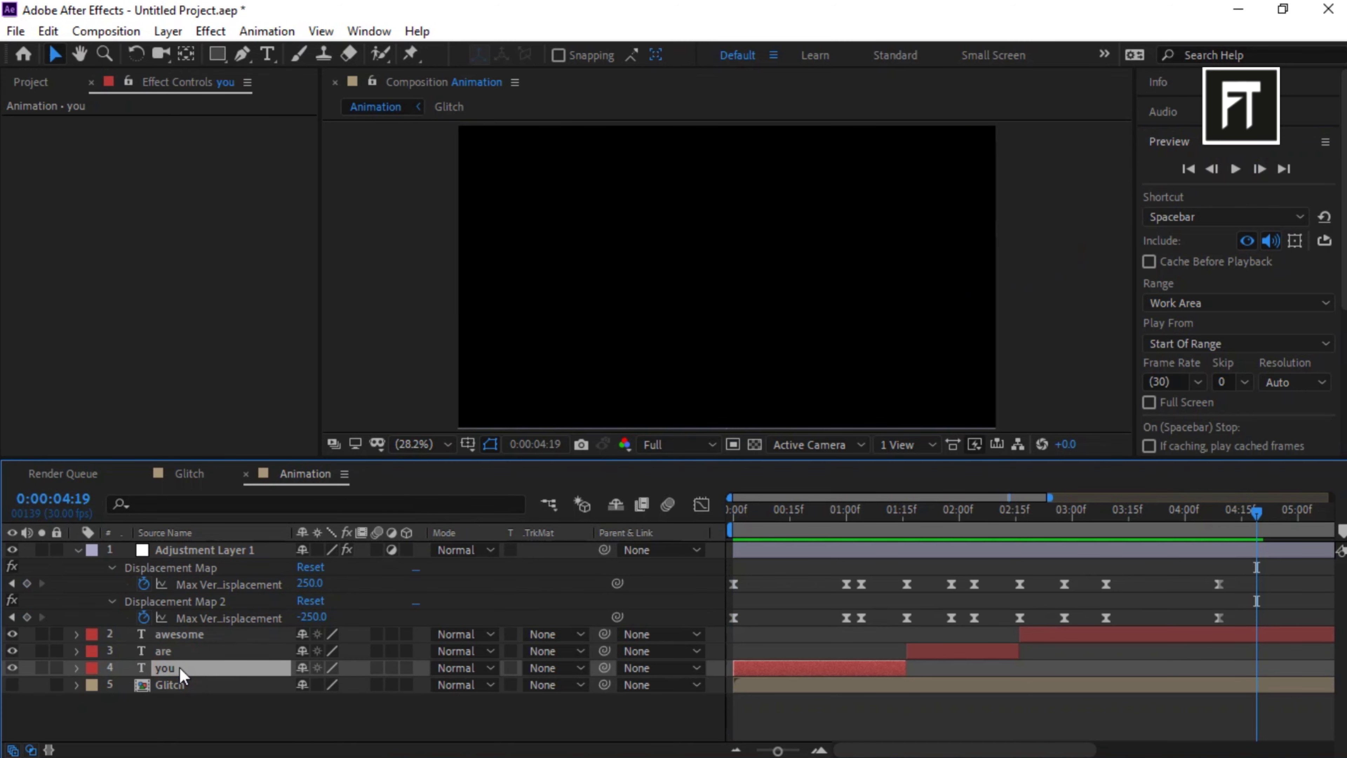
pyautogui.press('s')
pyautogui.moveTo(754, 519); pyautogui.dragTo(732, 519)
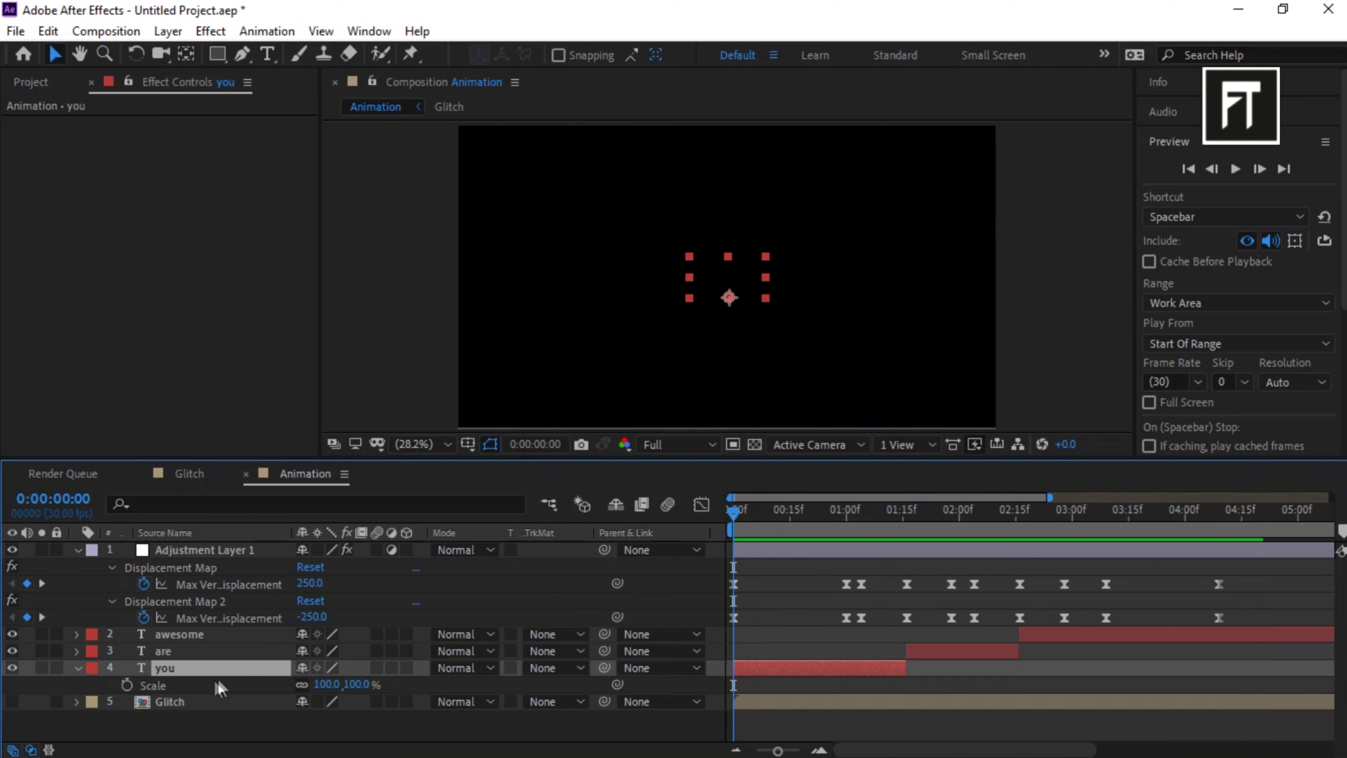
pyautogui.click(128, 685)
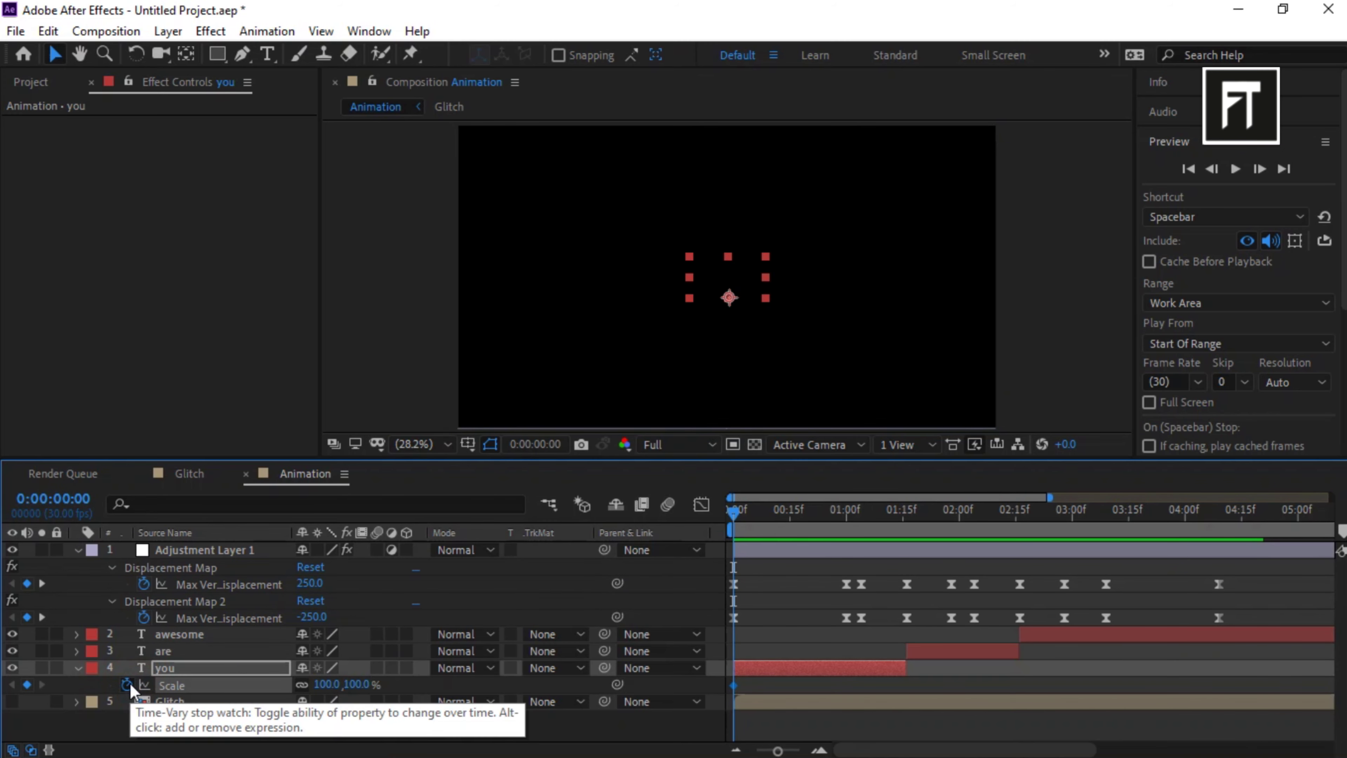
pyautogui.rightClick(736, 686)
pyautogui.click(807, 590)
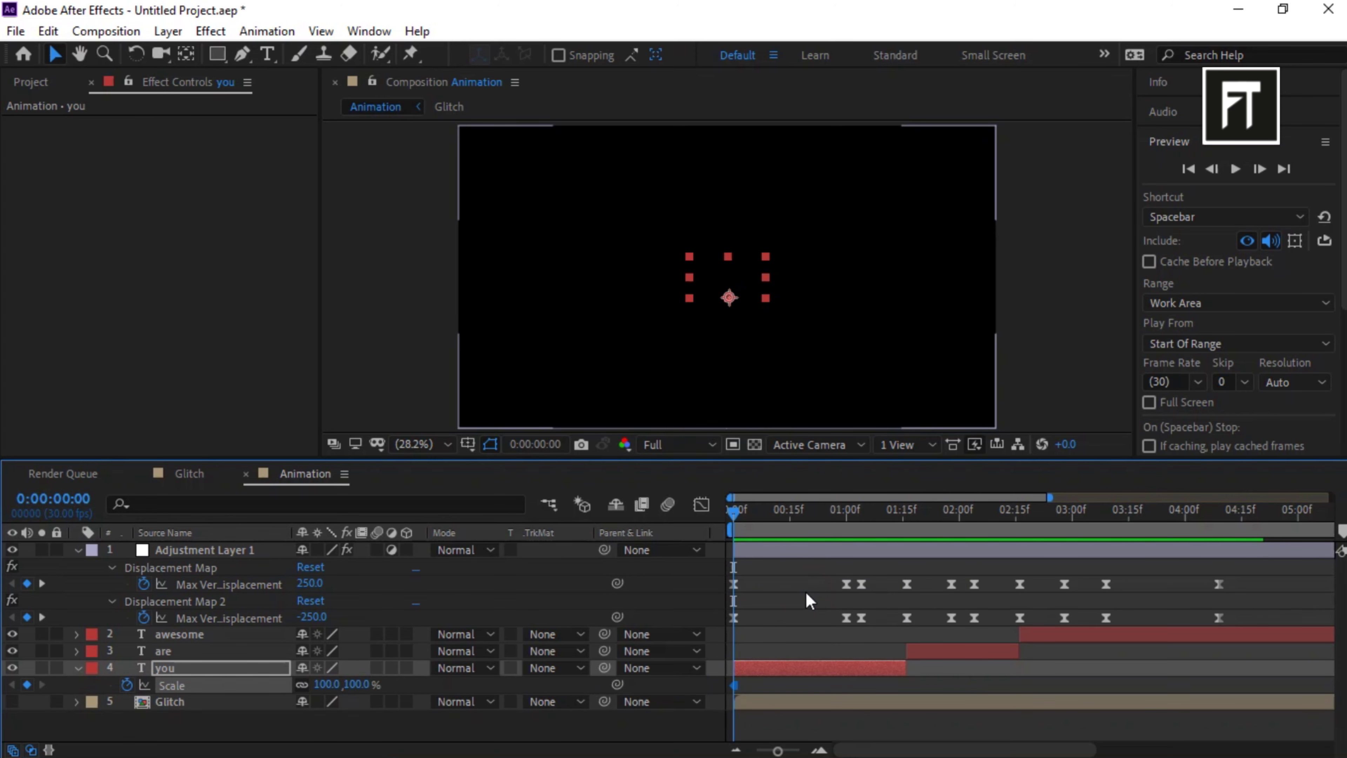
# Keyframe the "you" layer's Scale at 75% at 0:00:00:10 and 100% at 0:00:00:20.
pyautogui.click(774, 513)
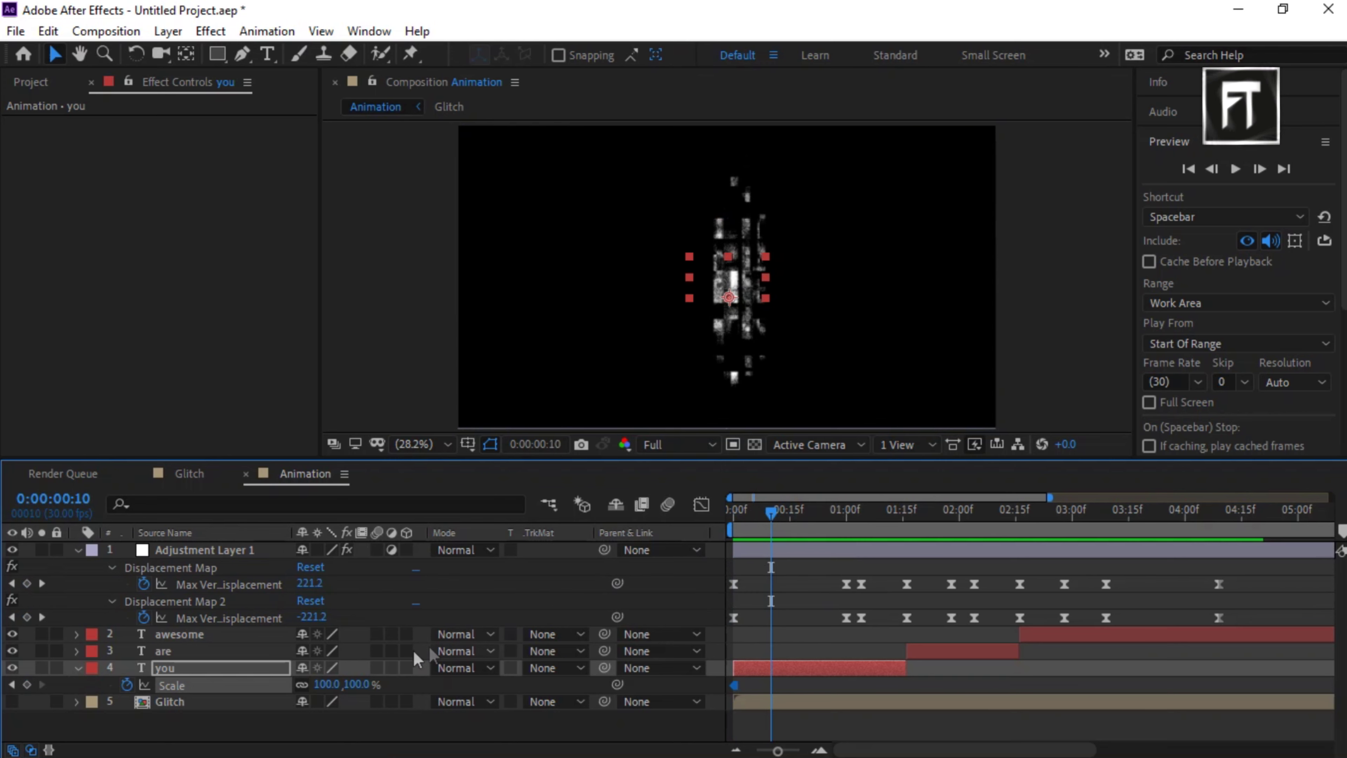
pyautogui.click(329, 683)
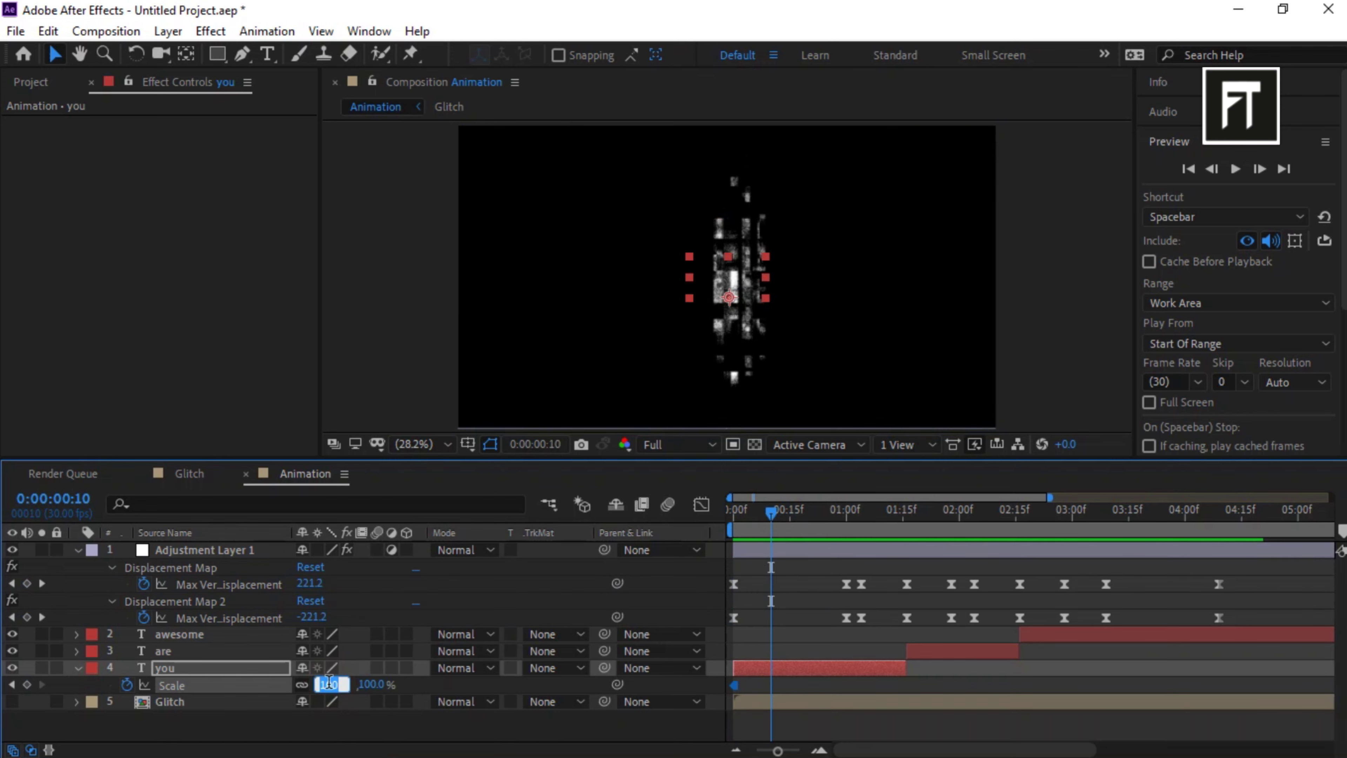
pyautogui.write('75')
pyautogui.press('Return')
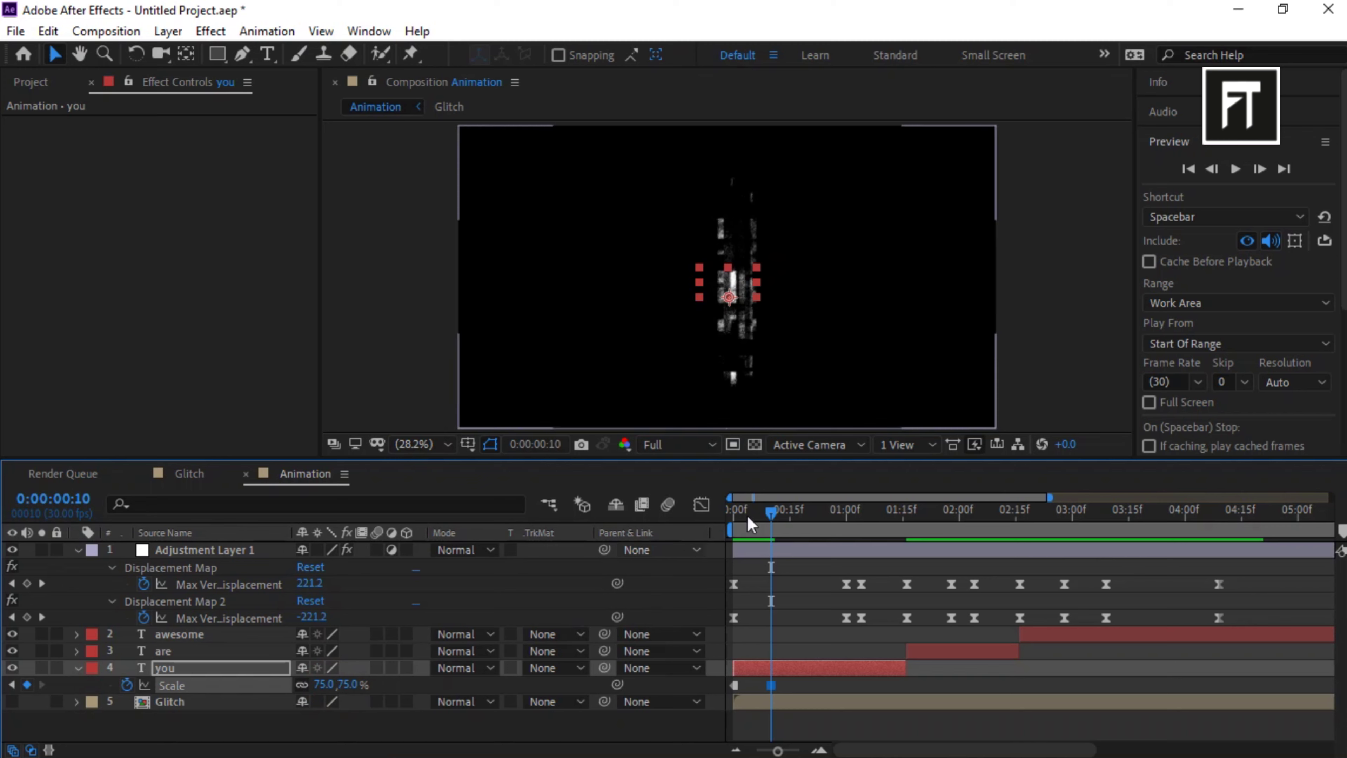
pyautogui.moveTo(777, 522); pyautogui.dragTo(808, 512)
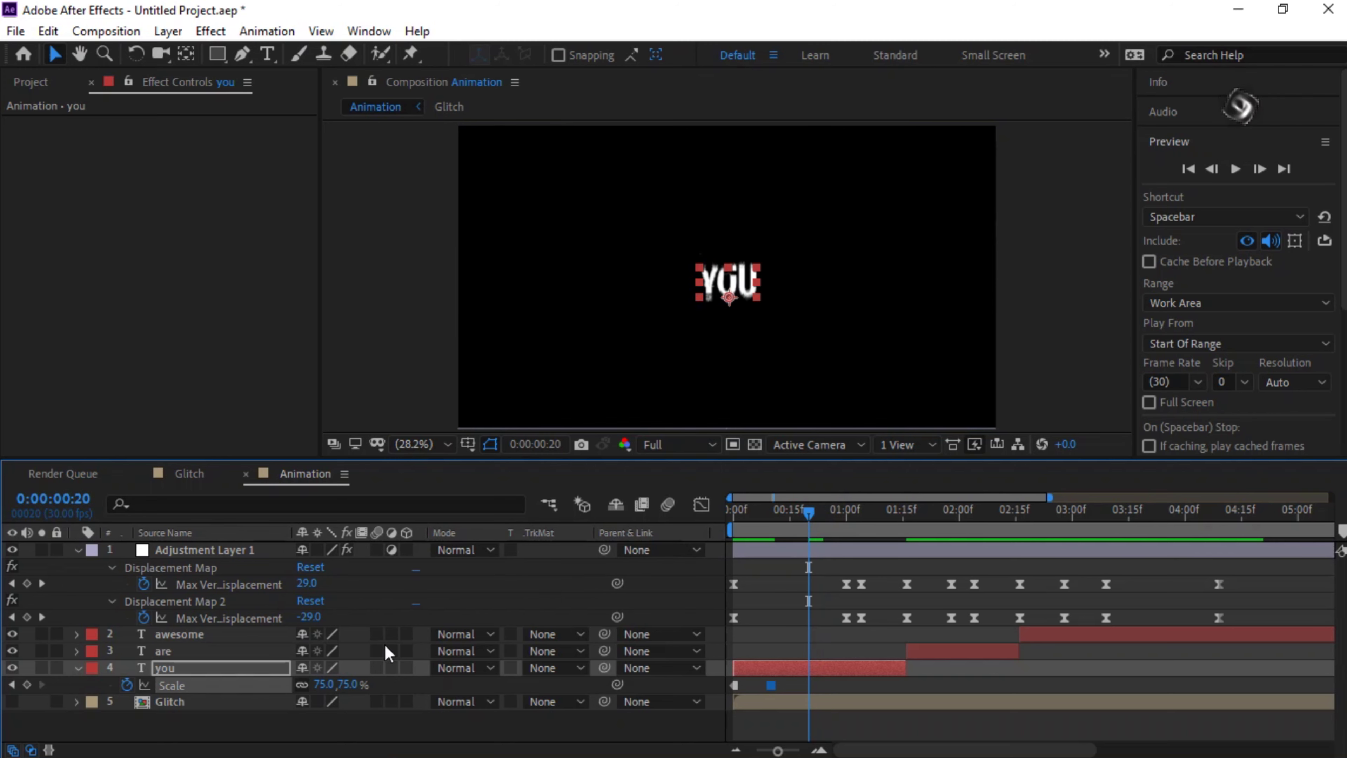
pyautogui.click(320, 686)
pyautogui.write('1')
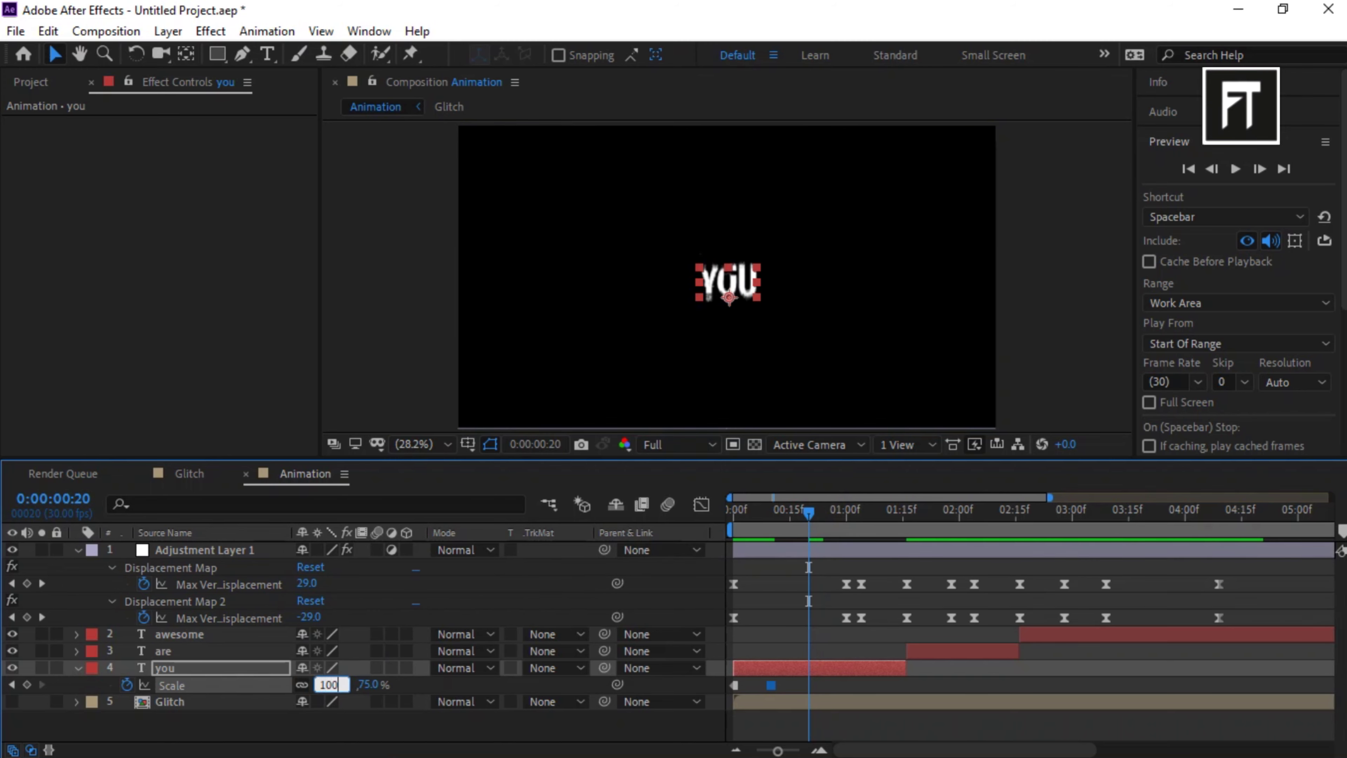
pyautogui.write('00')
pyautogui.press('Return')
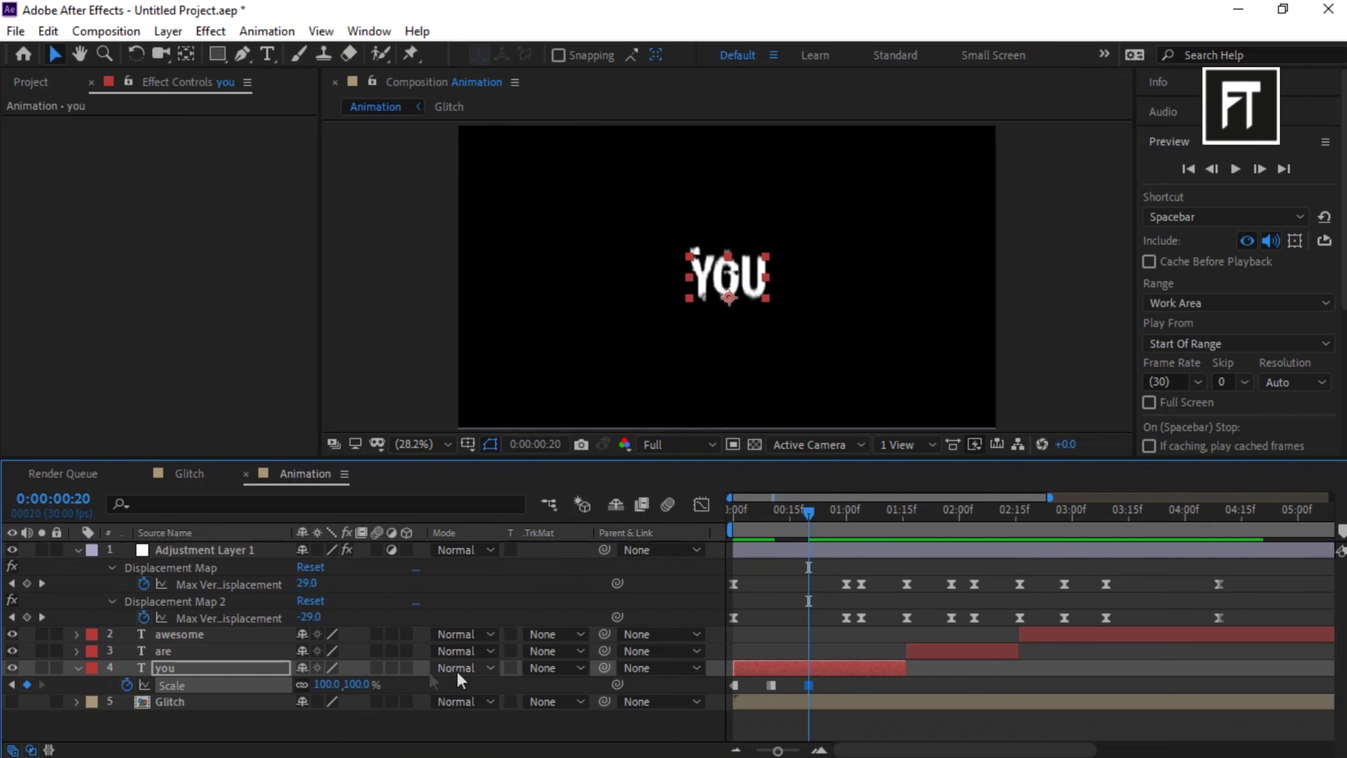
# Add a 75% Scale keyframe to the "you" layer at 0:00:01:10.
pyautogui.moveTo(844, 515); pyautogui.dragTo(884, 523)
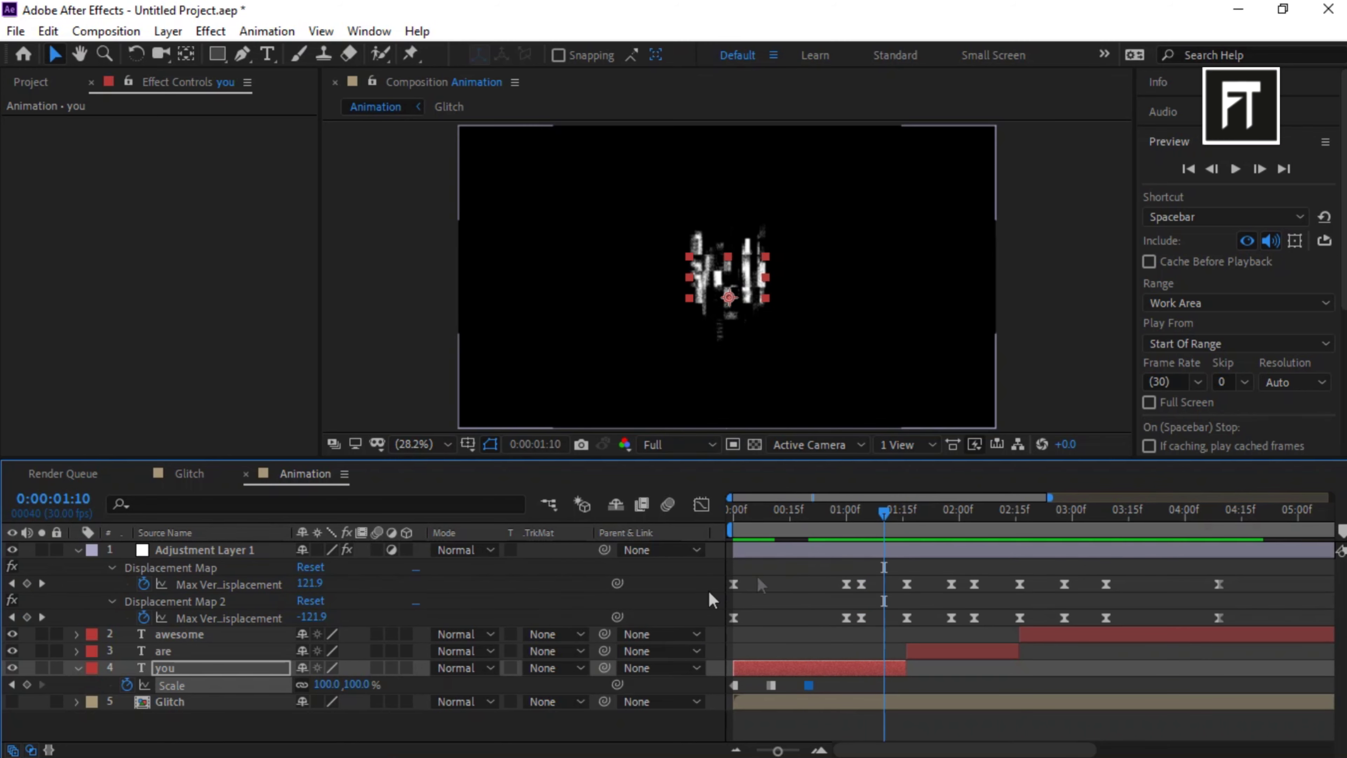
pyautogui.click(363, 685)
pyautogui.write('75')
pyautogui.press('Return')
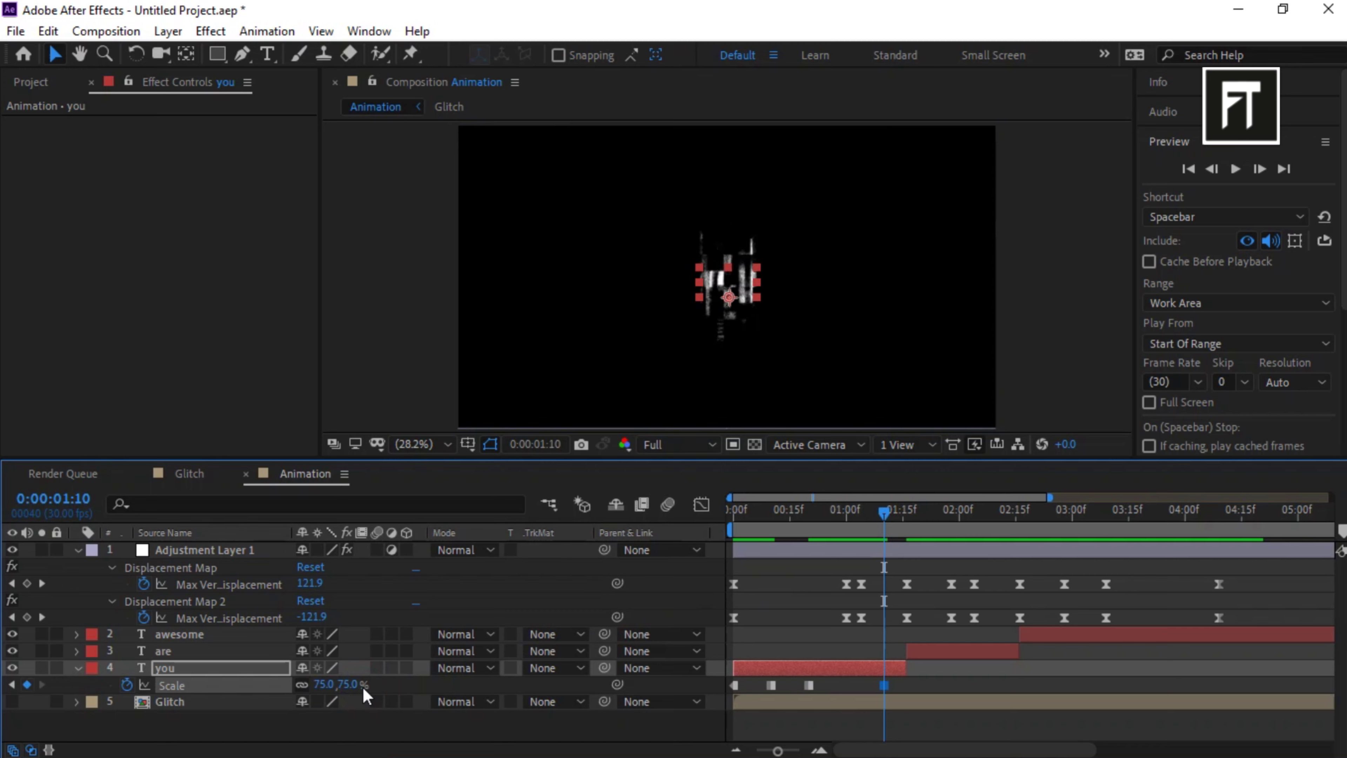
# Add a 75% Scale keyframe to the "are" layer at 0:00:01:10 and make it a hold keyframe.
pyautogui.click(258, 655)
pyautogui.press('s')
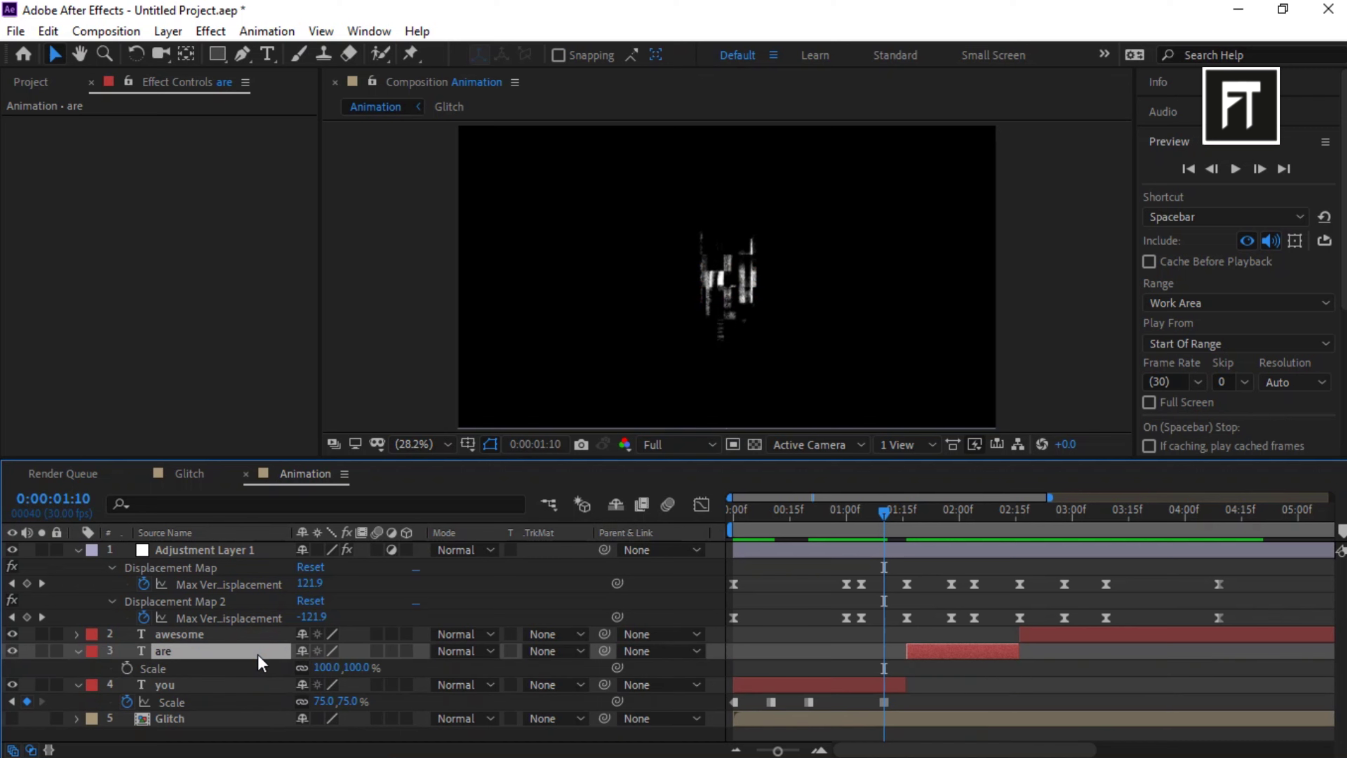
pyautogui.hotkey('alt', 'shift', 's')
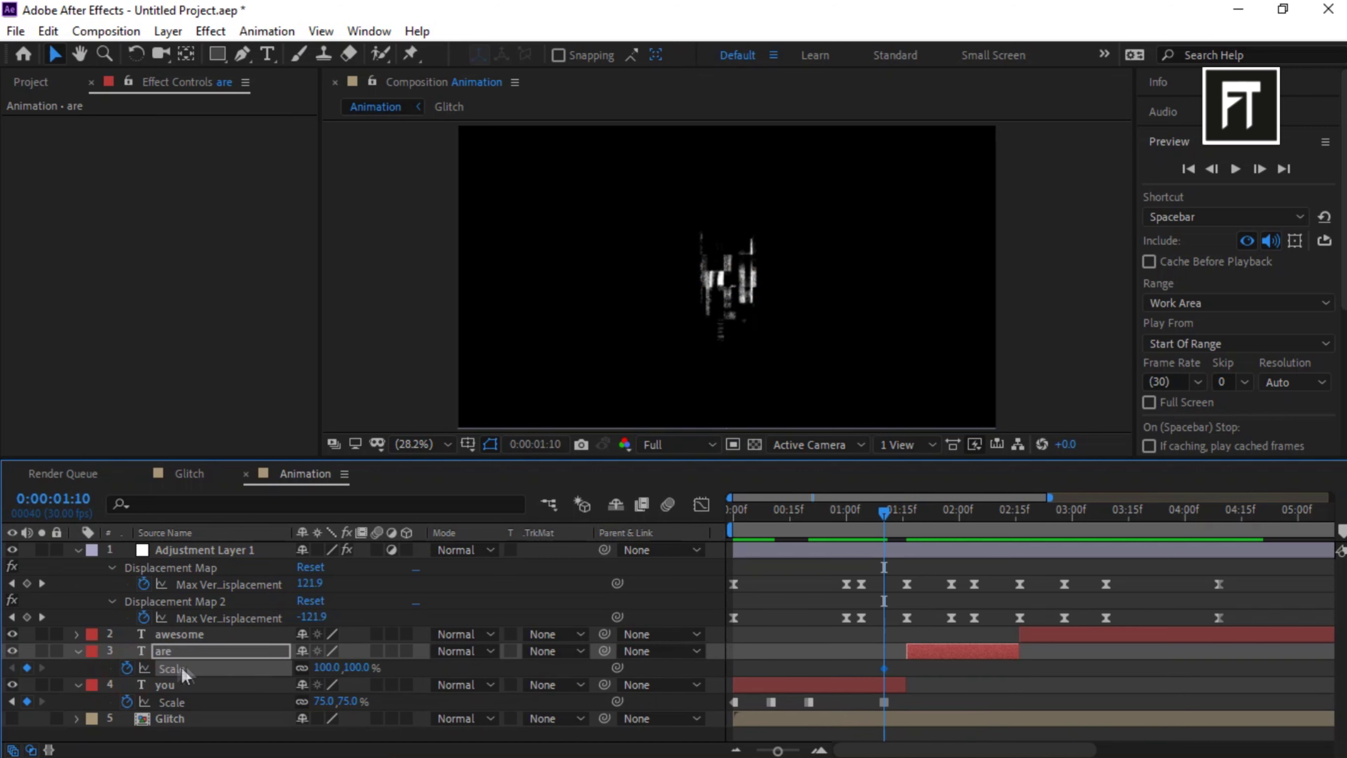
pyautogui.click(327, 667)
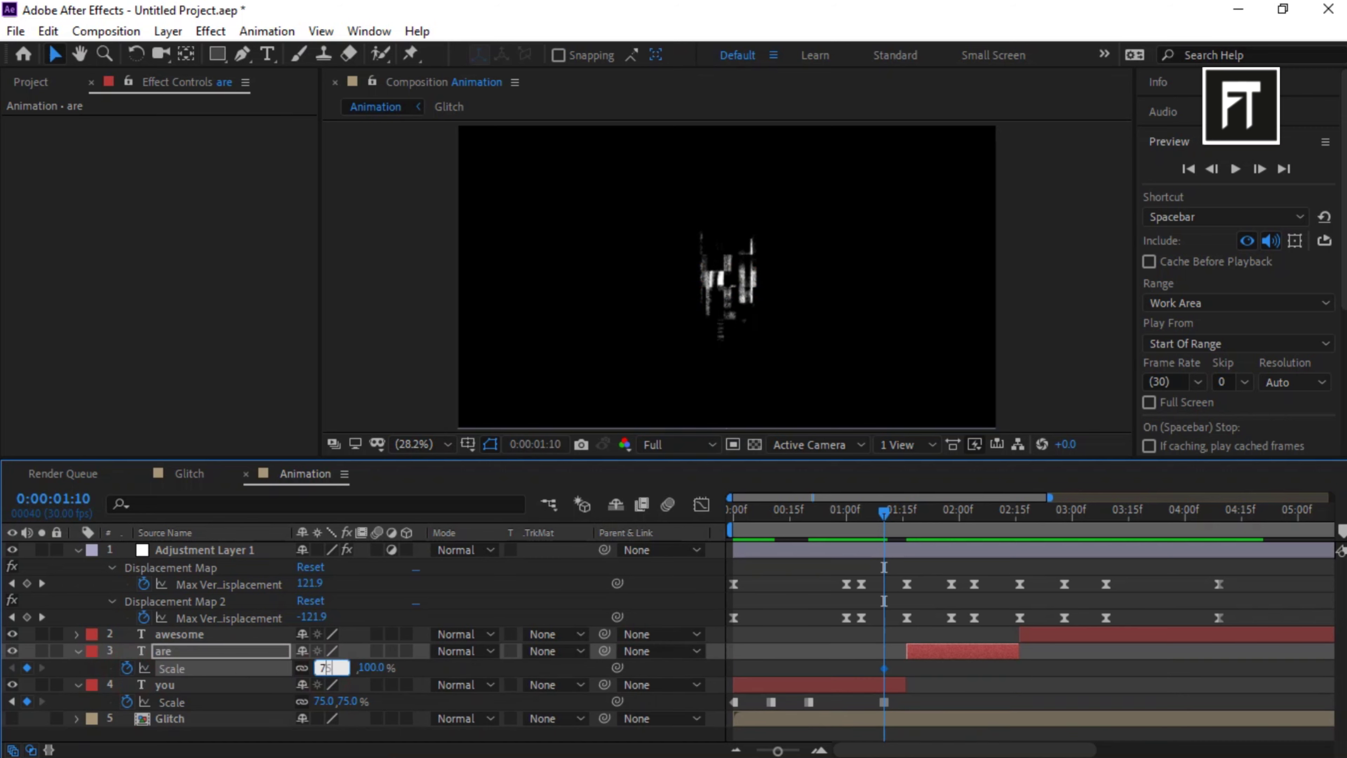
pyautogui.press('Return')
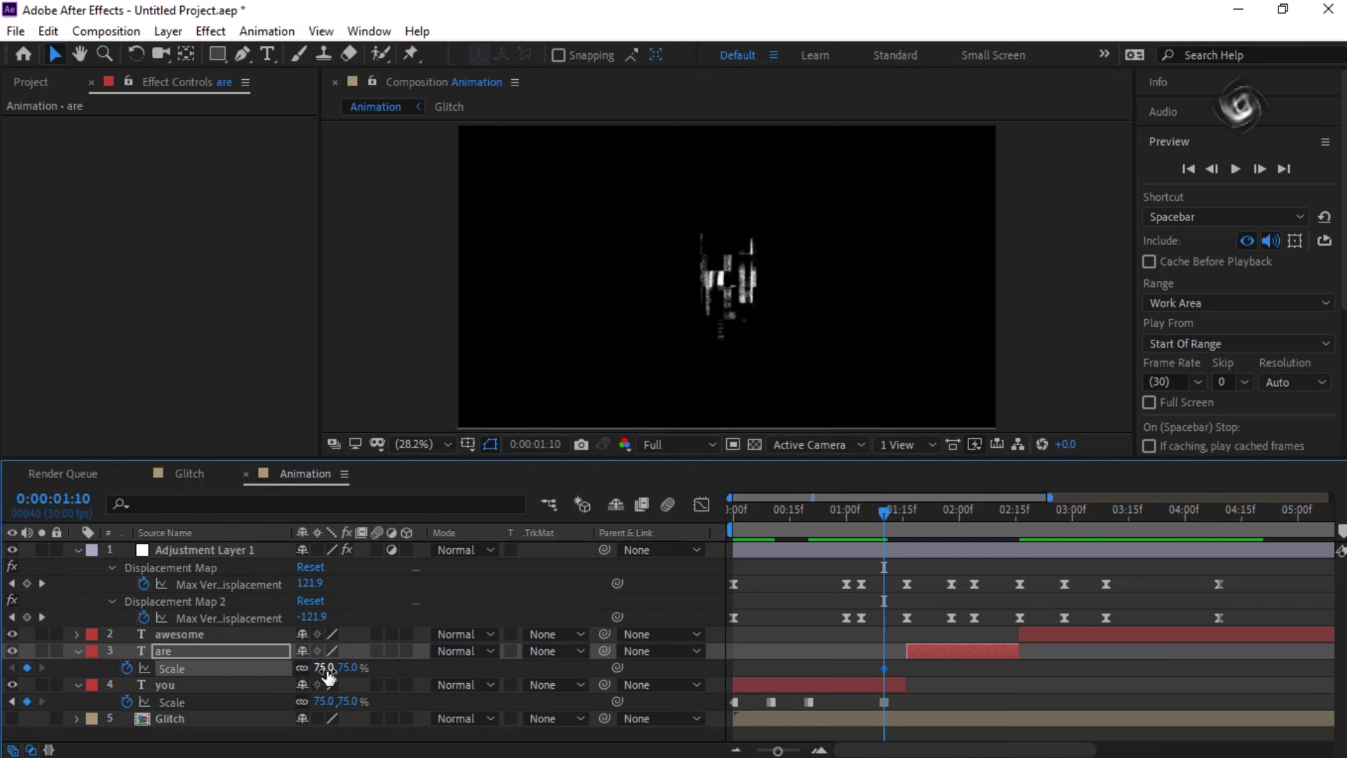
pyautogui.rightClick(883, 669)
pyautogui.click(929, 566)
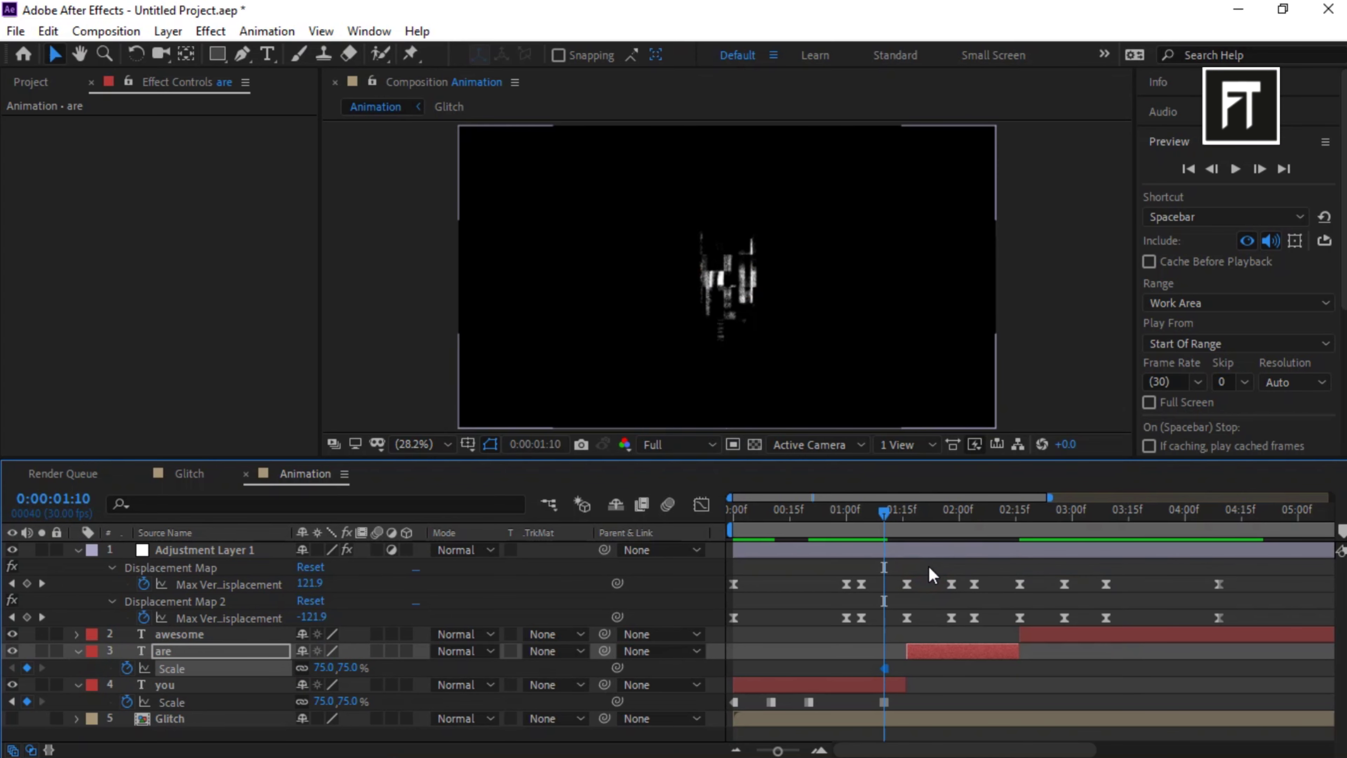
# Keyframe the "are" layer's Scale at 100% at 0:00:01:21 and 75% at 0:00:02:10.
pyautogui.moveTo(886, 512); pyautogui.dragTo(928, 525)
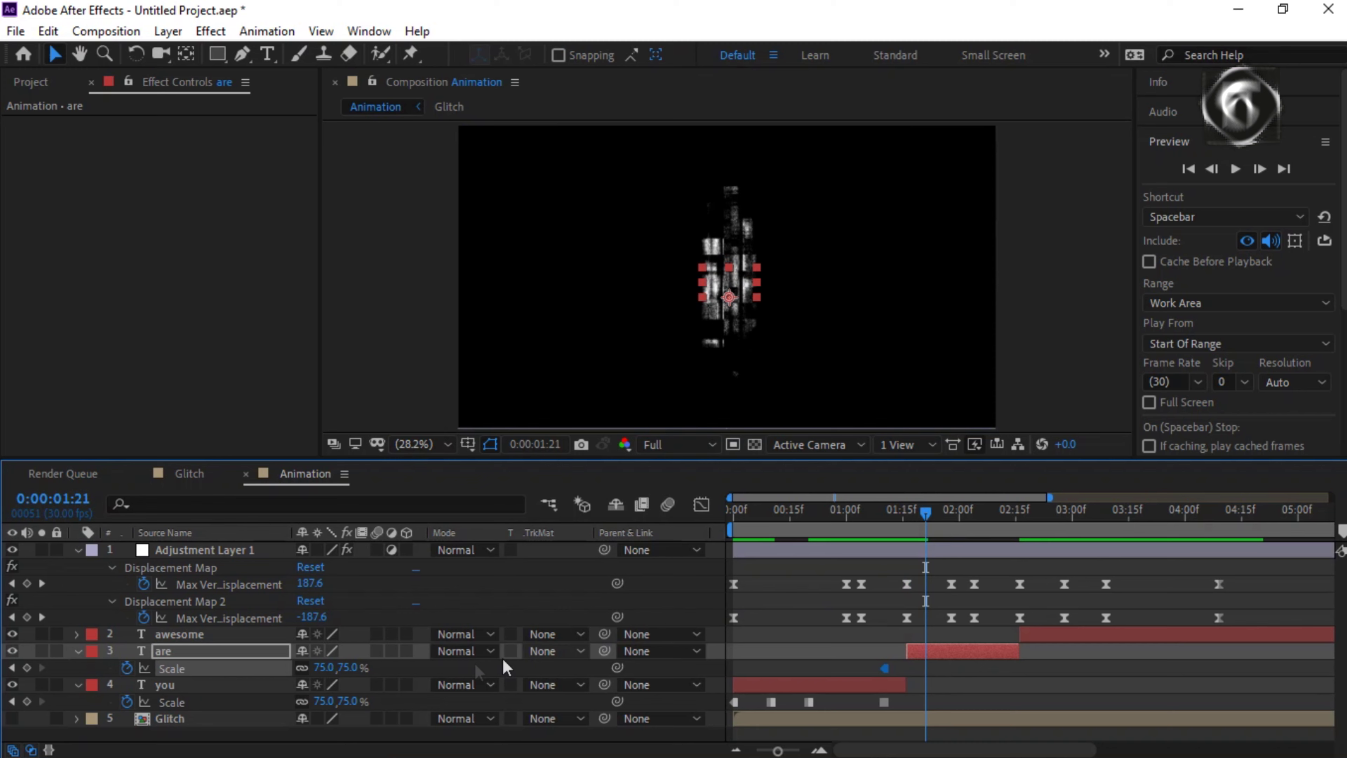
pyautogui.click(325, 668)
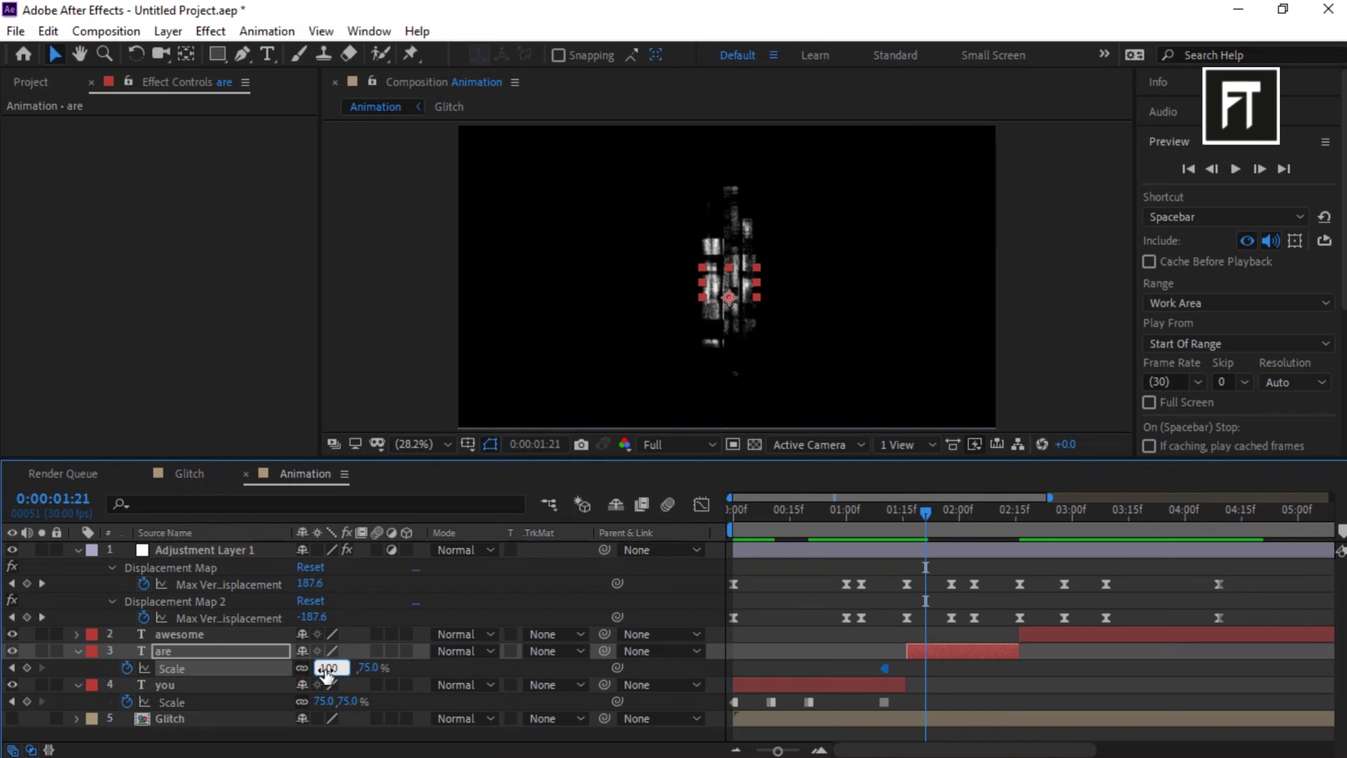
pyautogui.press('Return')
pyautogui.moveTo(927, 532); pyautogui.dragTo(996, 531)
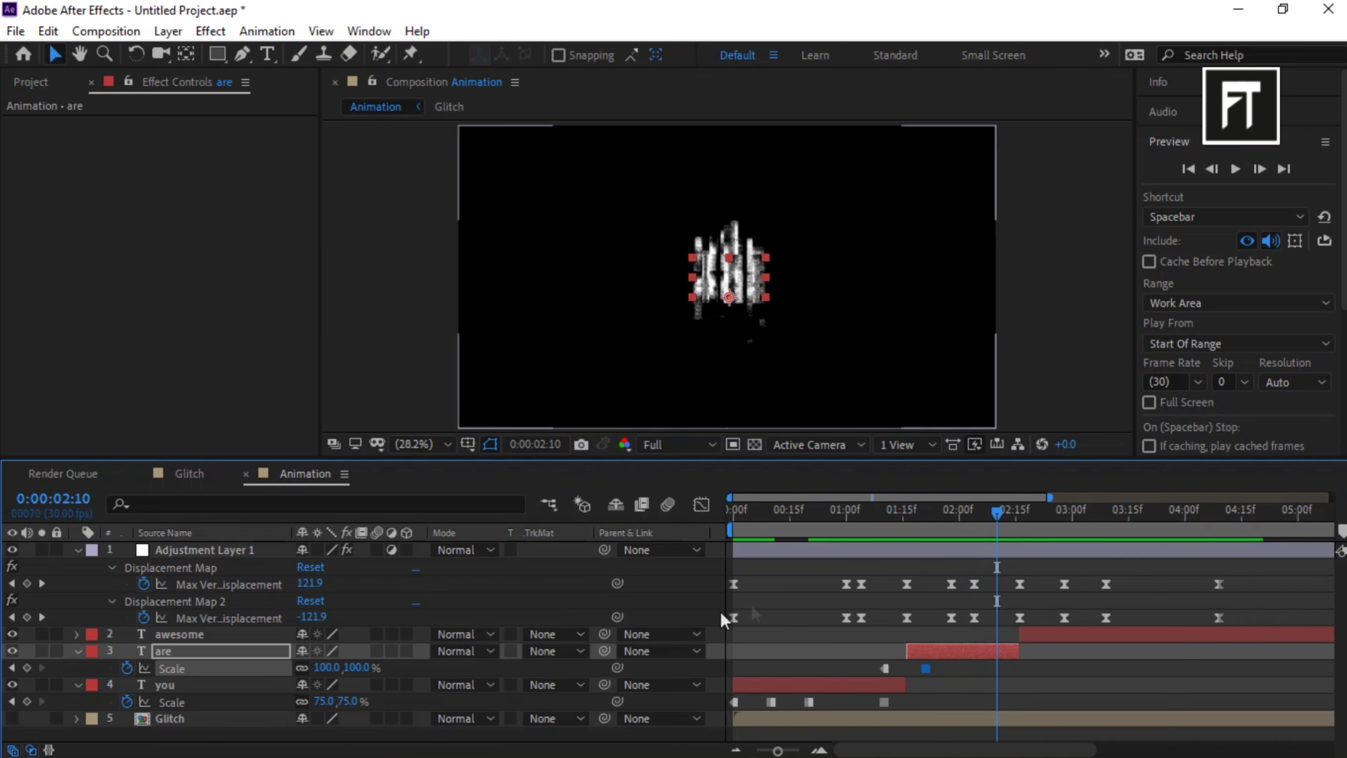
pyautogui.click(247, 635)
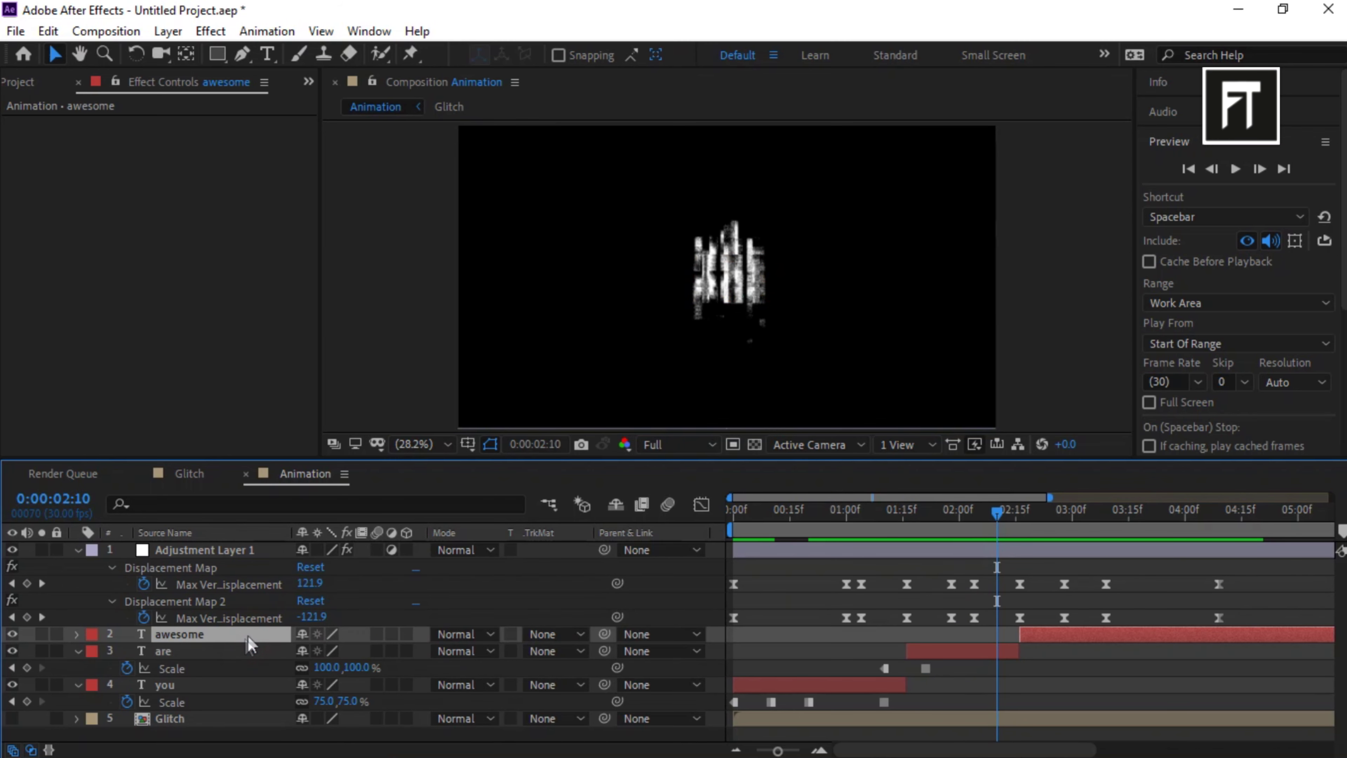
pyautogui.click(230, 649)
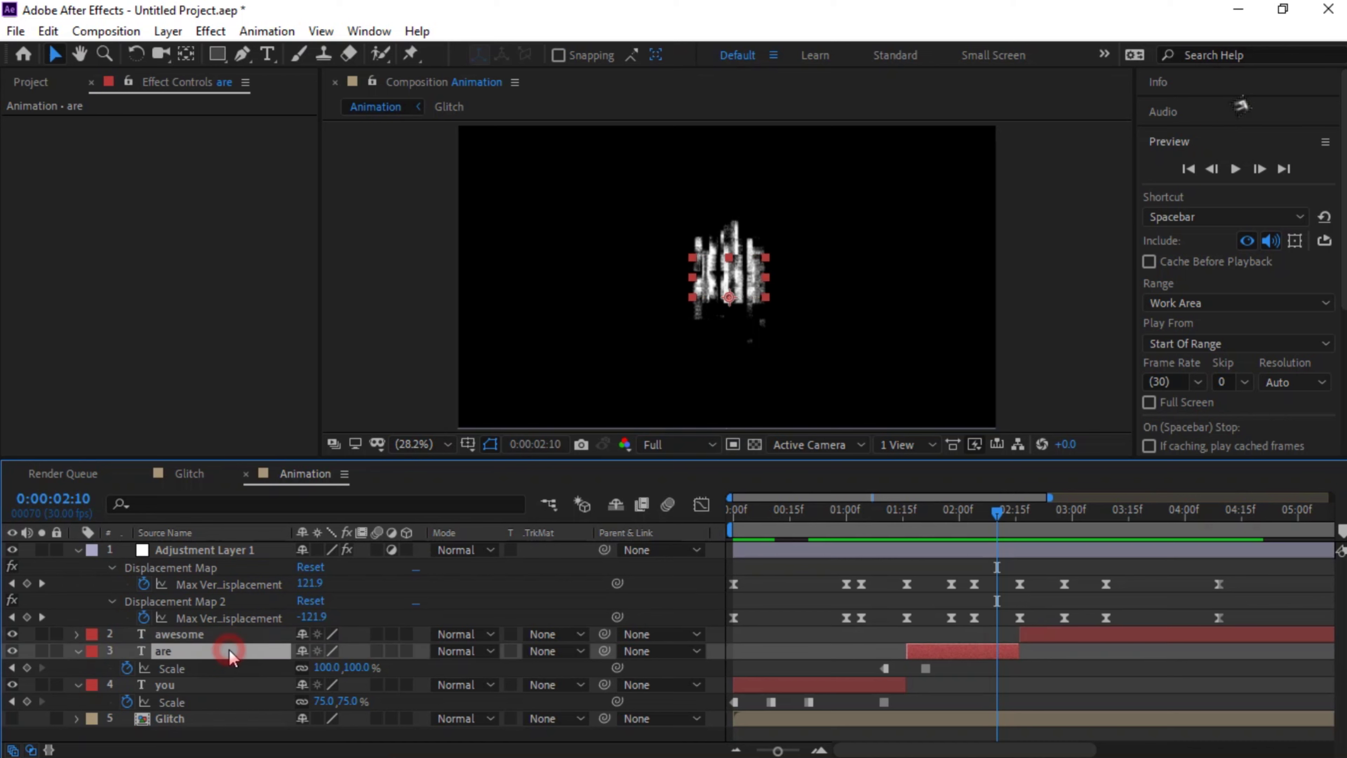
pyautogui.click(332, 665)
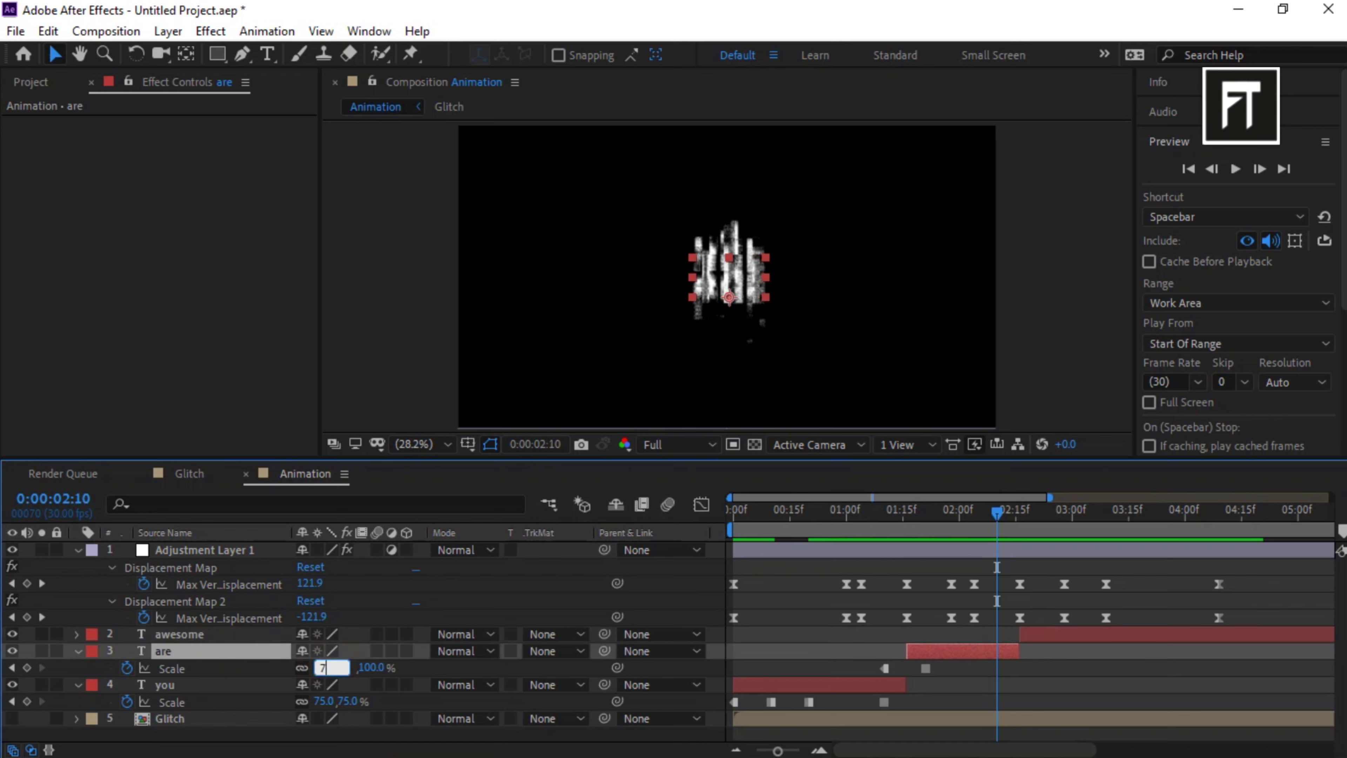
pyautogui.press('Return')
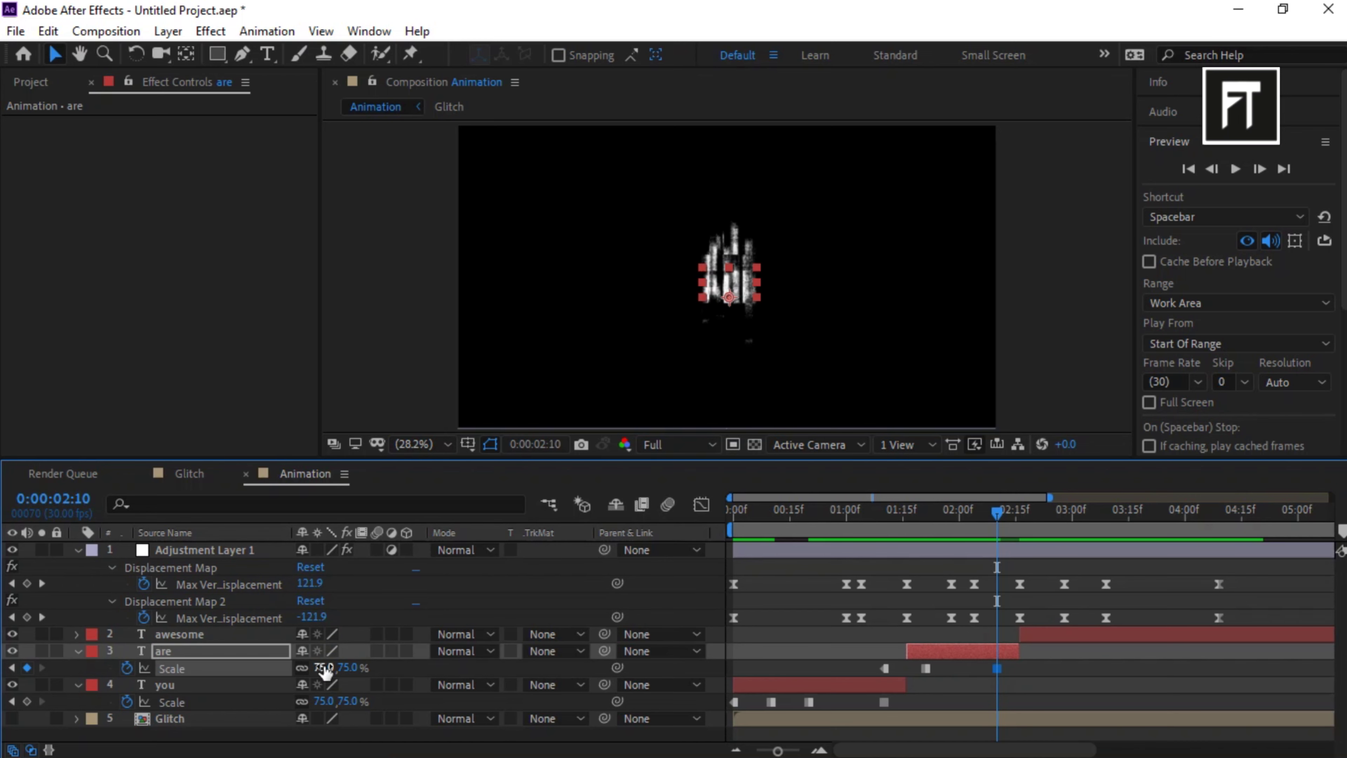
# Add a 75% Scale keyframe to the "awesome" layer at 0:00:02:10 and make it a hold keyframe.
pyautogui.click(229, 640)
pyautogui.hotkey('ctrl', 'v')
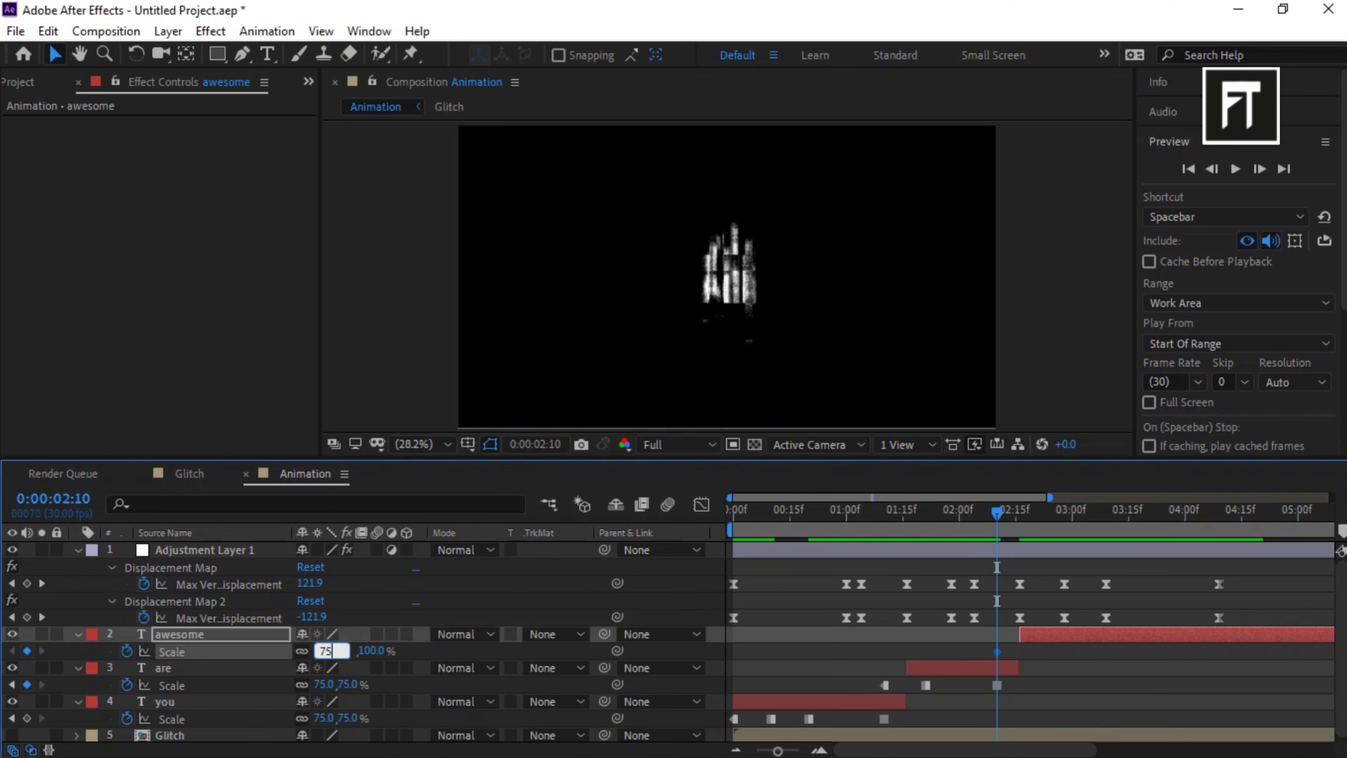
pyautogui.rightClick(997, 652)
pyautogui.click(1061, 541)
# Add a 100% Scale keyframe to the "awesome" layer at 0:00:02:21.
pyautogui.press('space')
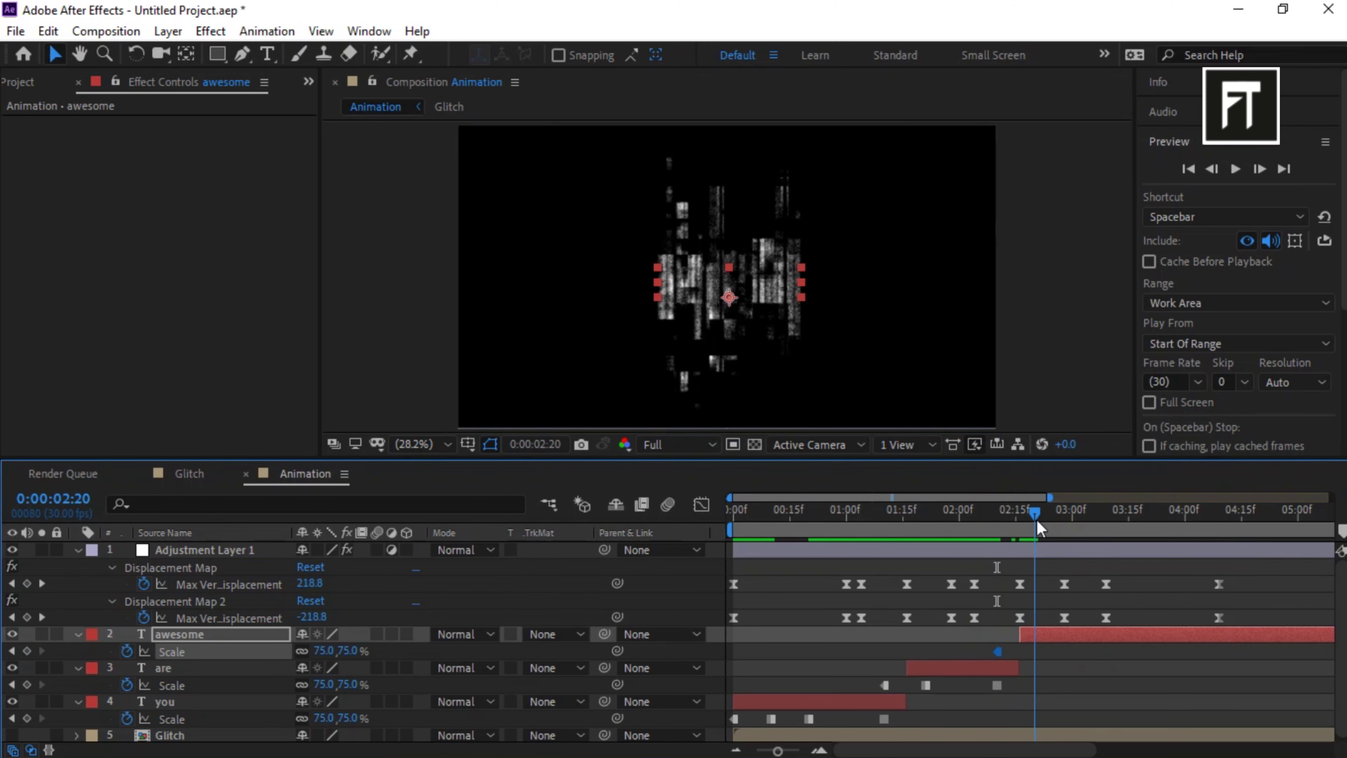
pyautogui.click(348, 651)
pyautogui.write('100')
pyautogui.press('Return')
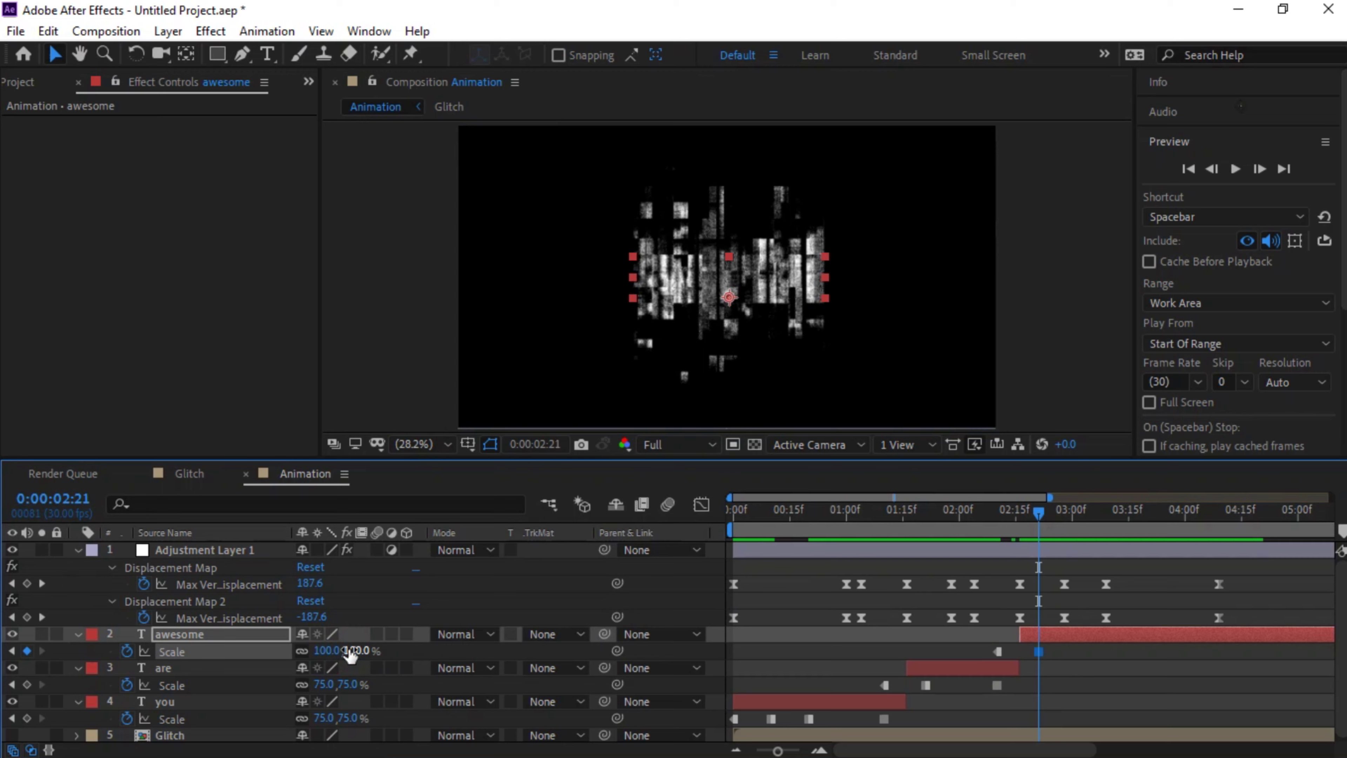
# Collapse the properties of the text layers and the adjustment layer, and play back the animation from the start.
pyautogui.click(78, 635)
pyautogui.click(78, 651)
pyautogui.click(78, 668)
pyautogui.click(78, 550)
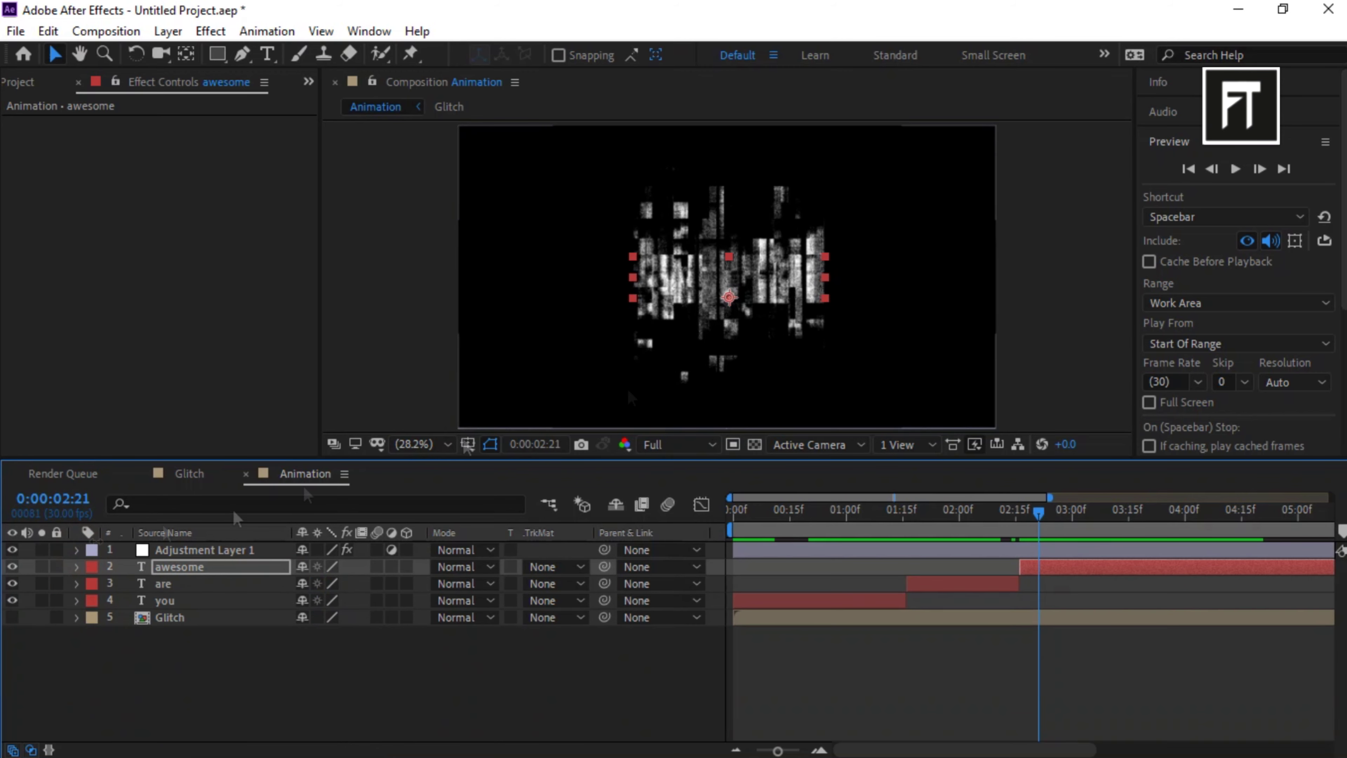
pyautogui.click(1190, 170)
pyautogui.click(1236, 168)
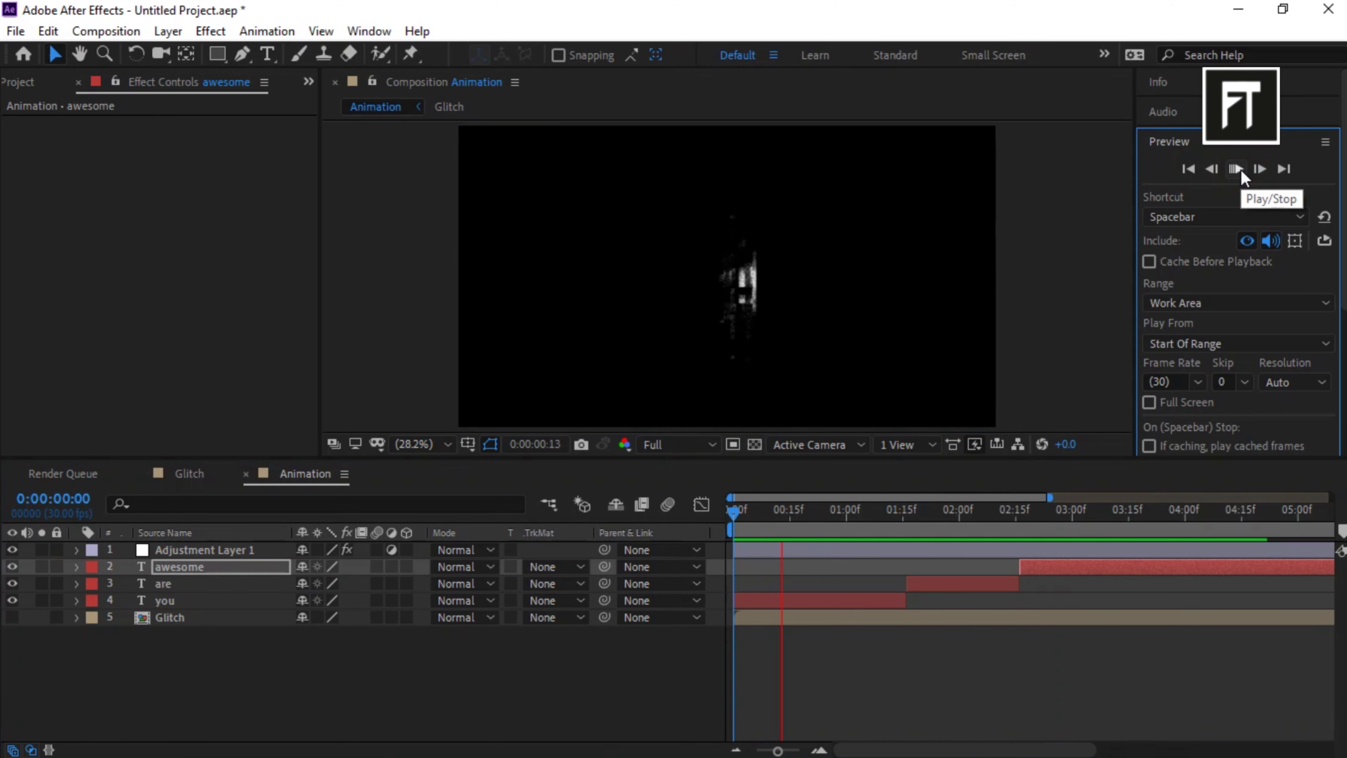
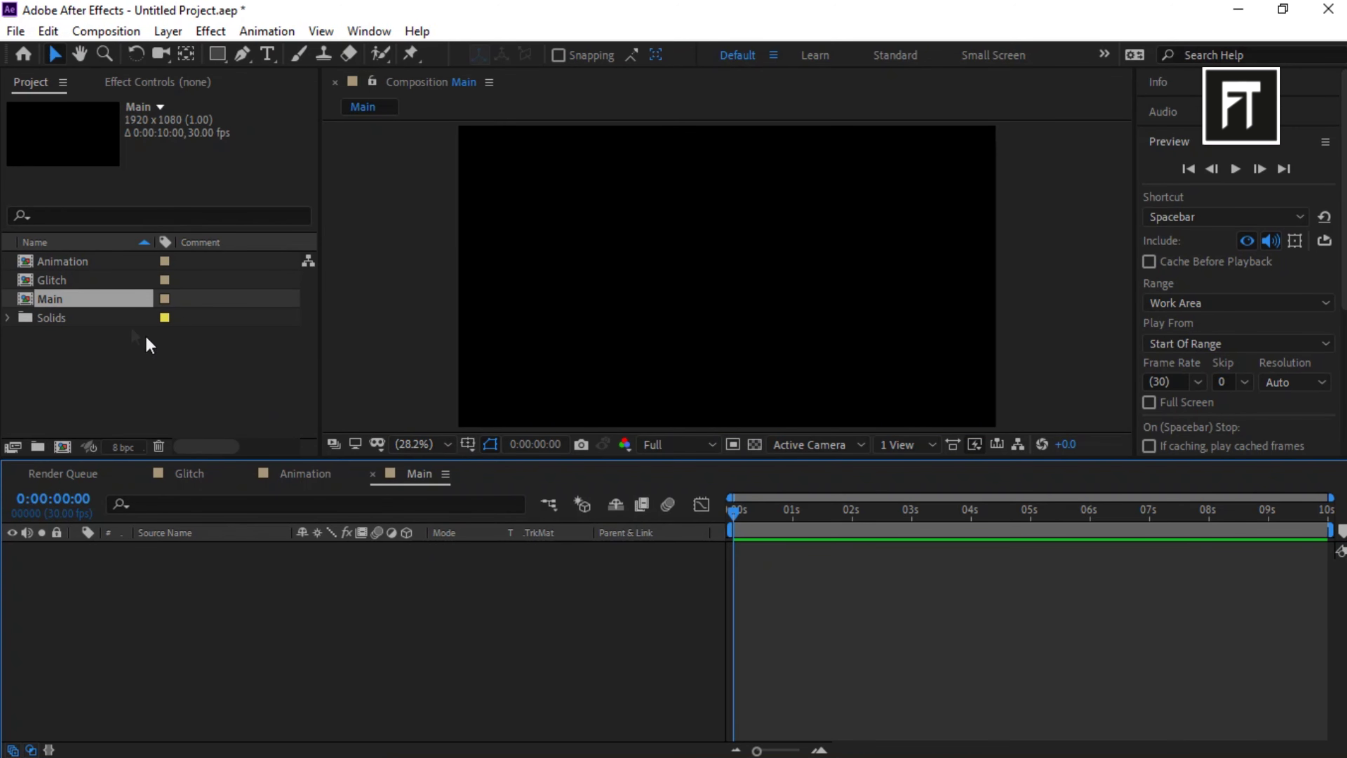
# Place the Animation composition in the Main composition and apply the Shift Channels effect to it.
pyautogui.moveTo(86, 263); pyautogui.dragTo(196, 616)
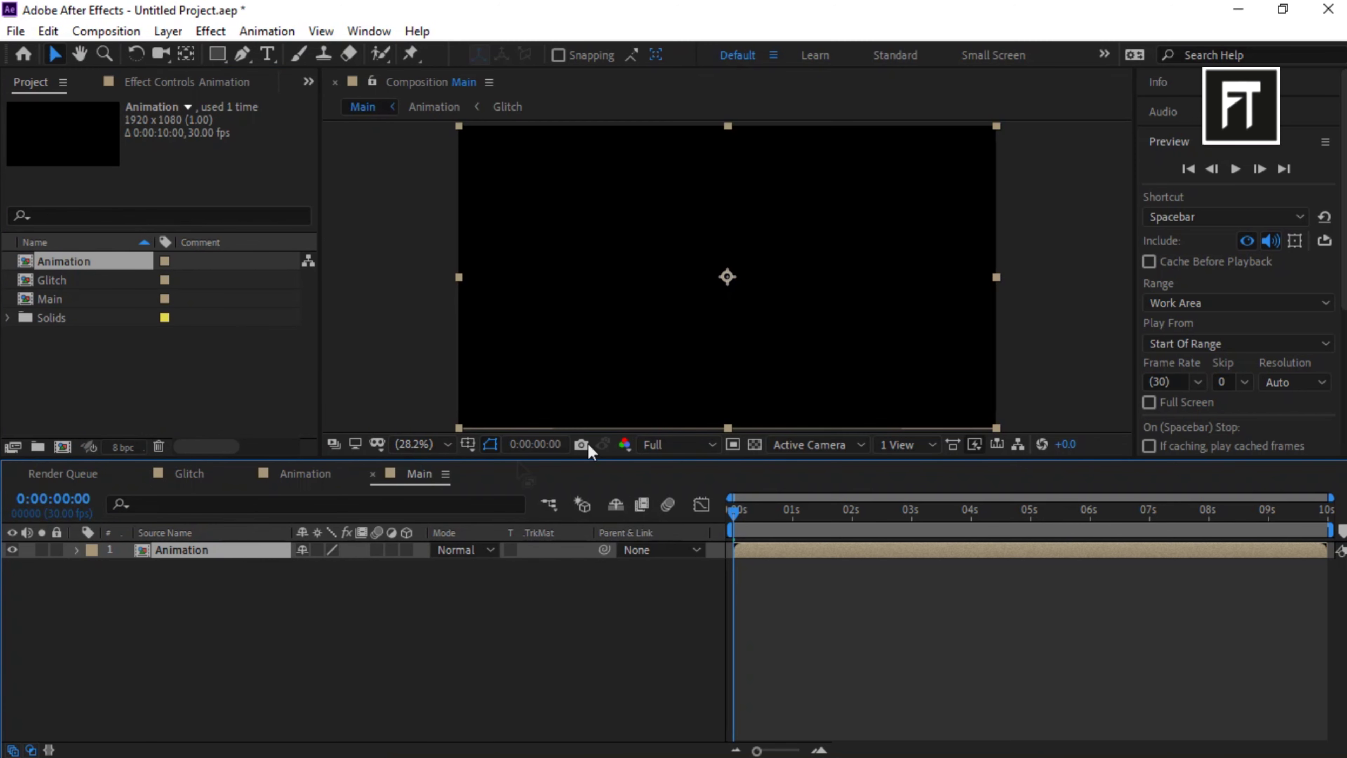
pyautogui.click(1194, 141)
pyautogui.click(1203, 172)
pyautogui.click(1146, 202)
pyautogui.write('shift')
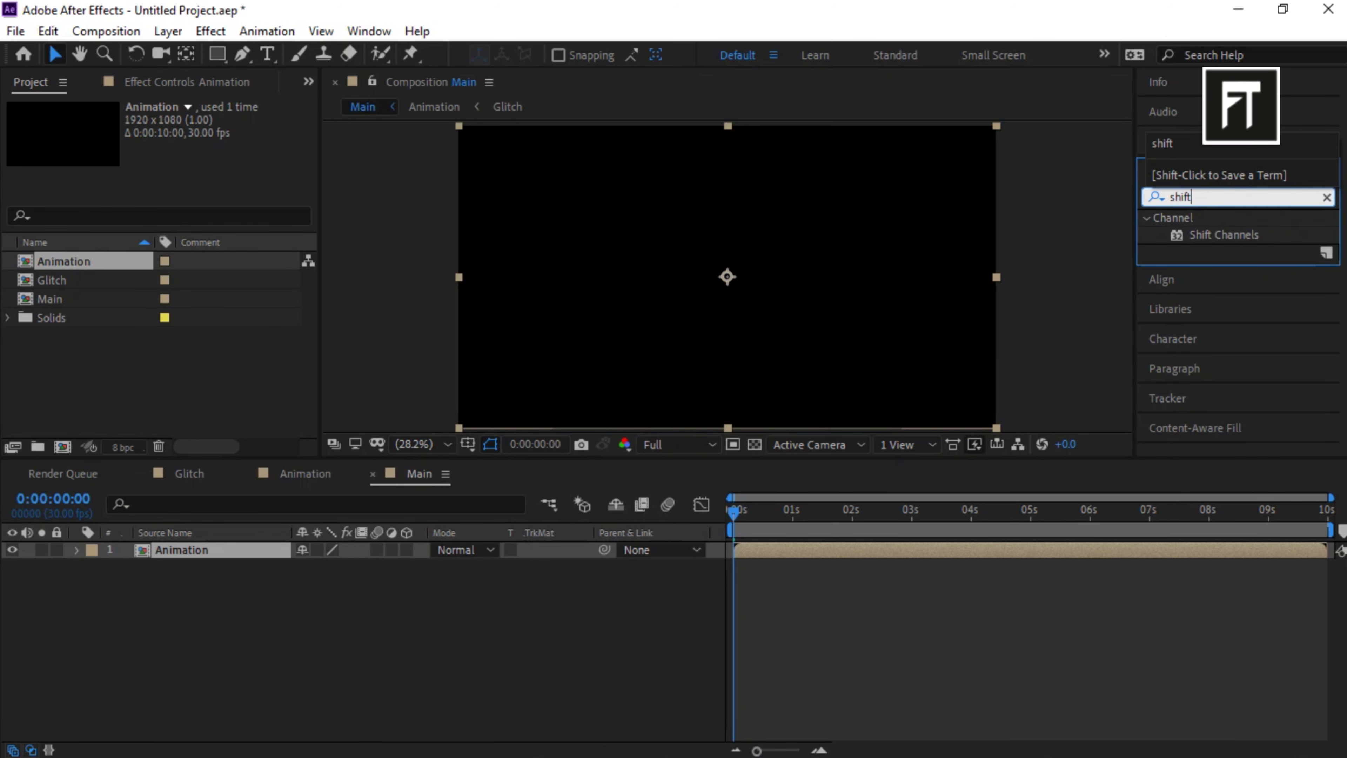
pyautogui.moveTo(1194, 236); pyautogui.dragTo(190, 548)
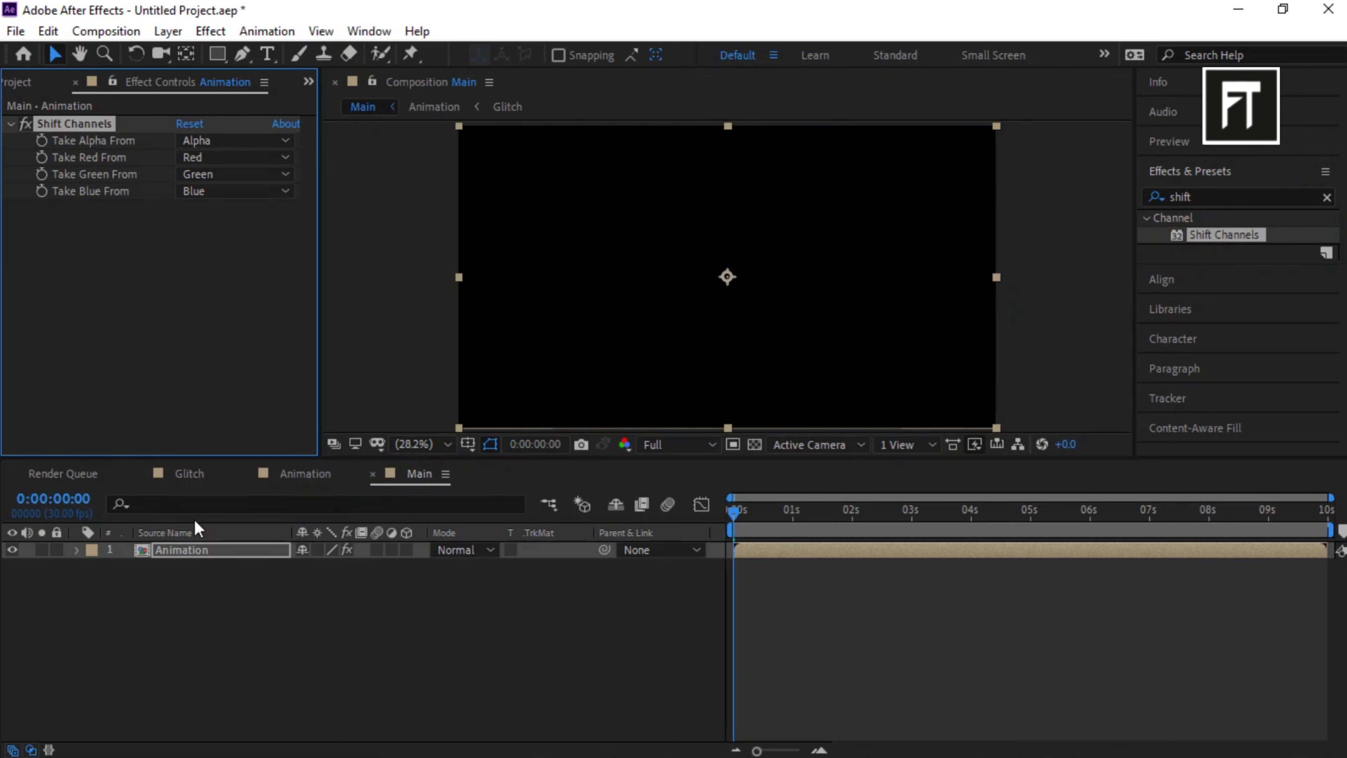
# Set Take Green From and Take Blue From to Full Off in the Animation layer's Shift Channels effect.
pyautogui.click(221, 175)
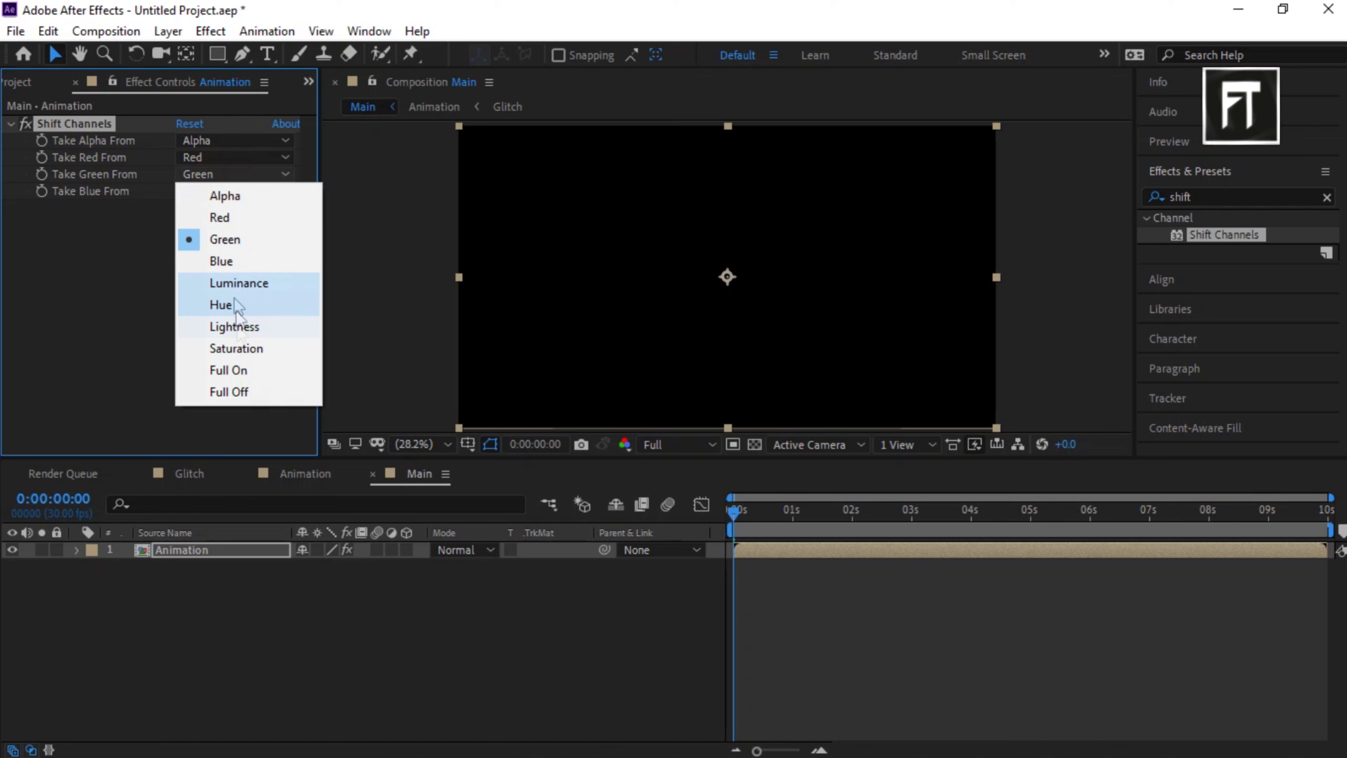
pyautogui.click(242, 392)
pyautogui.click(221, 191)
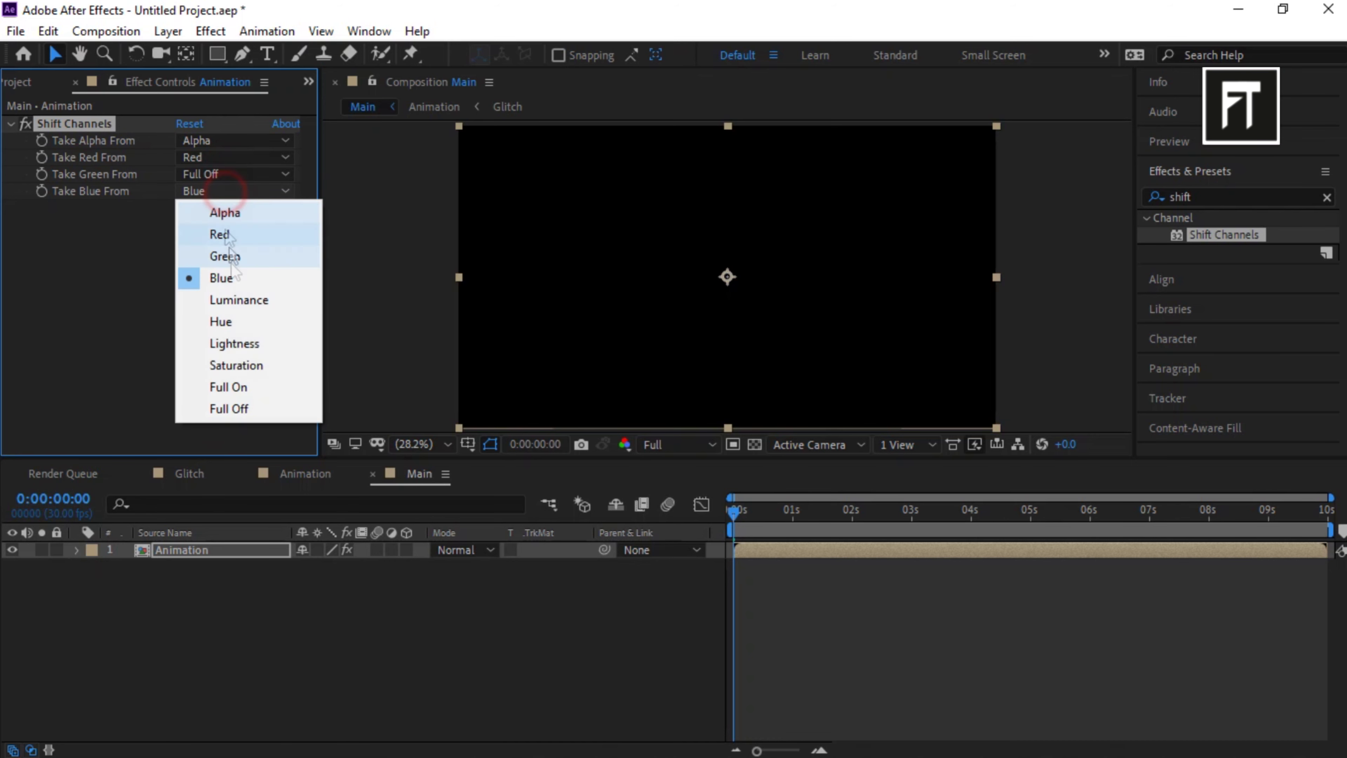
pyautogui.click(245, 409)
# Duplicate the Animation layer and, in the lower copy's Shift Channels effect, set Take Red From to Full Off and Take Green From to Green.
pyautogui.click(236, 549)
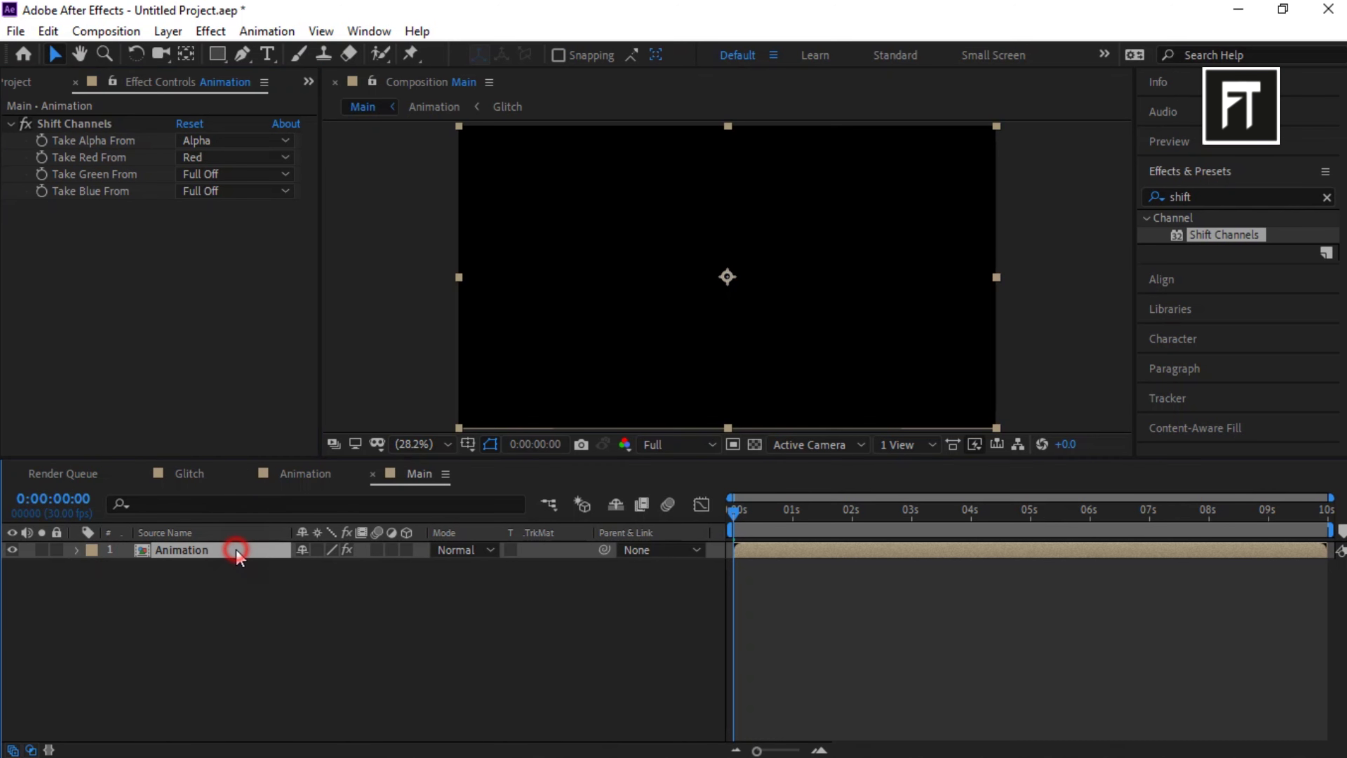
pyautogui.hotkey('ctrl', 'd')
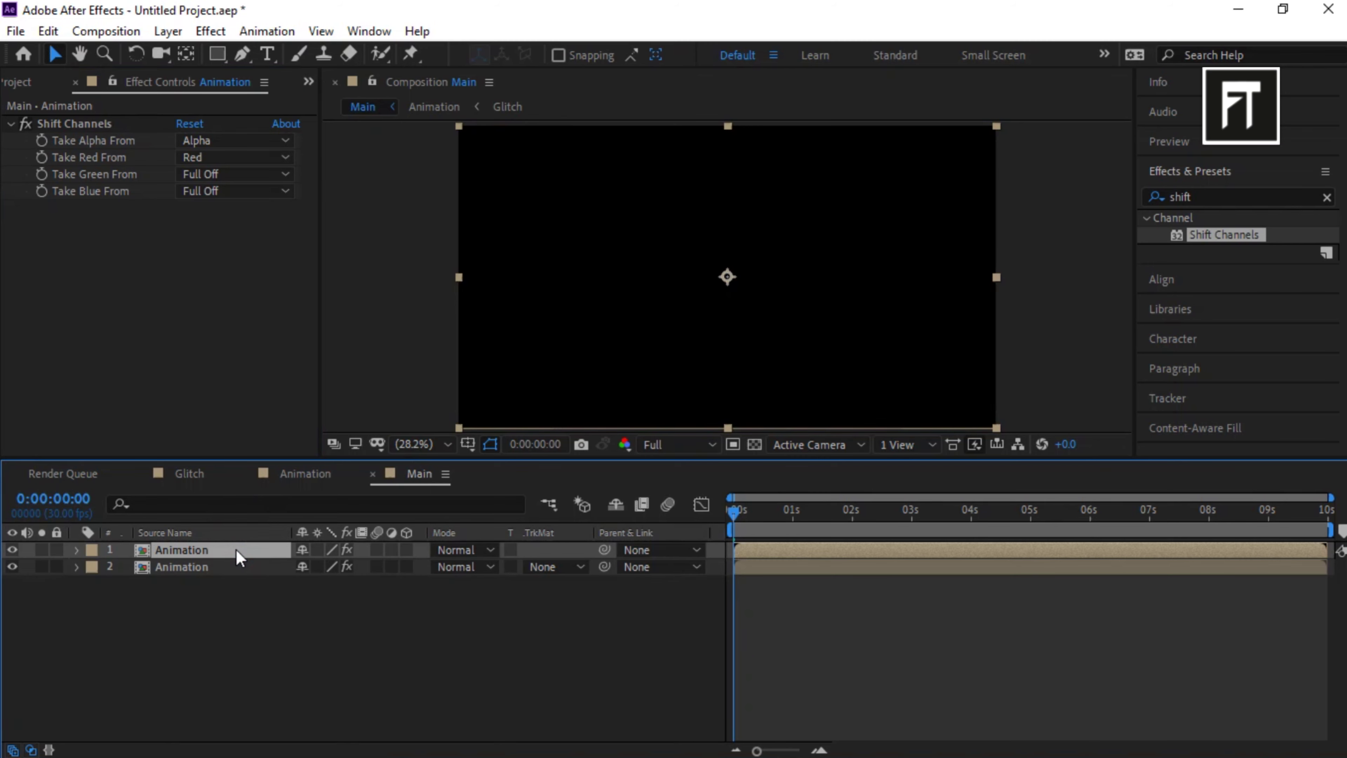
pyautogui.click(238, 566)
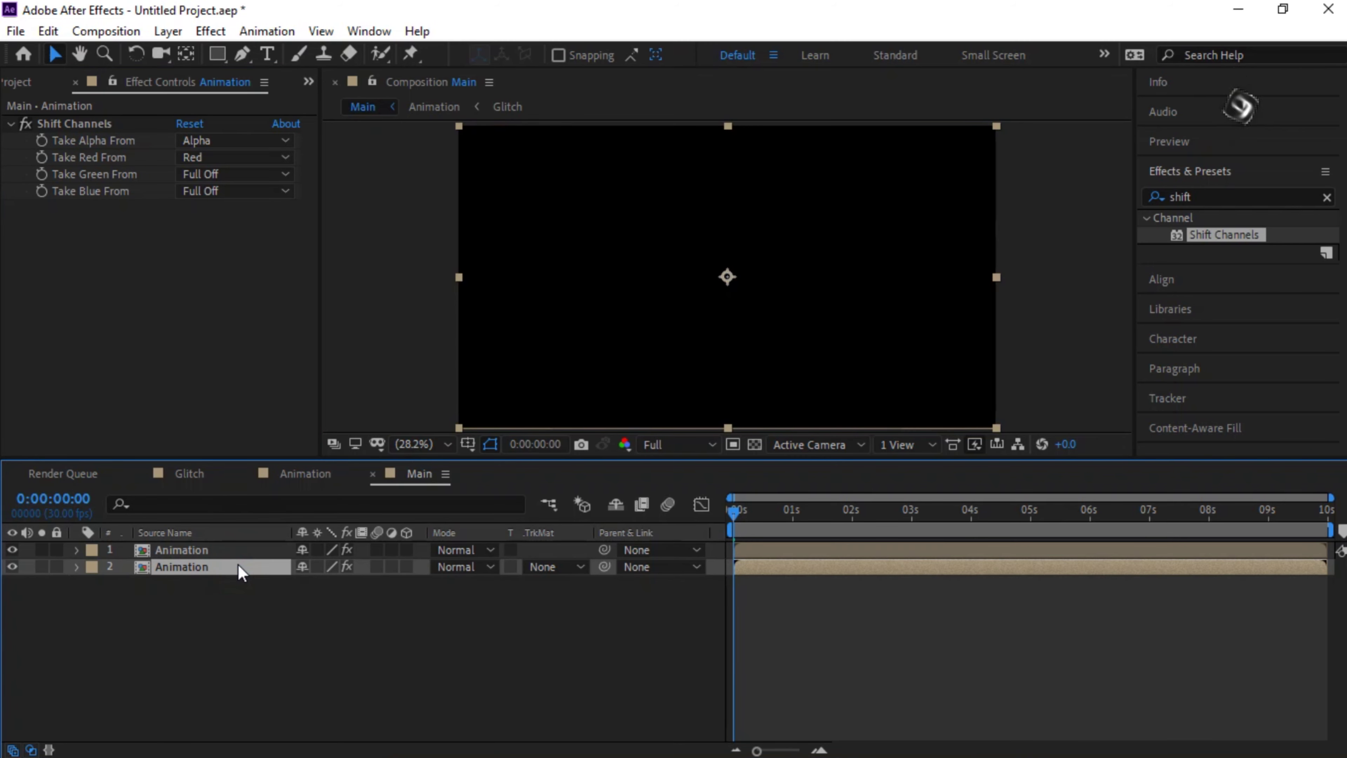
pyautogui.click(223, 159)
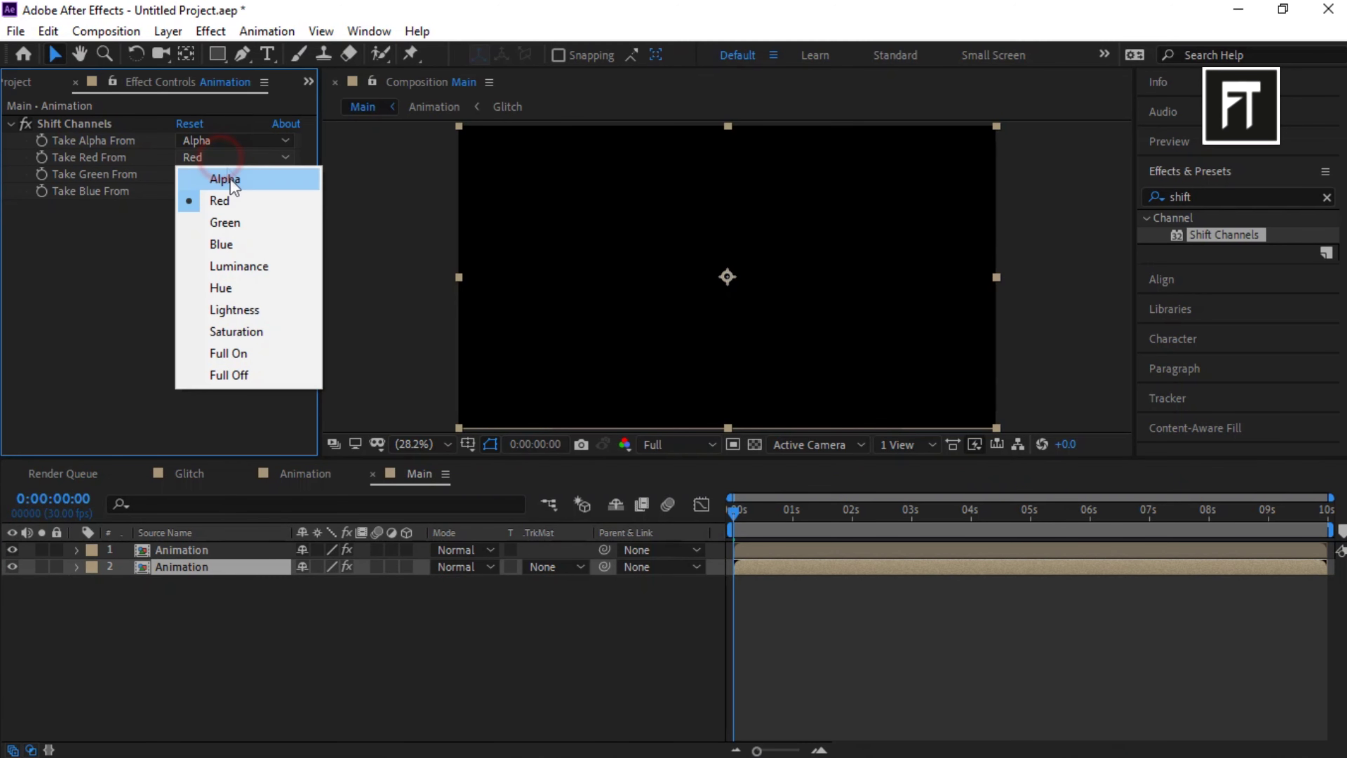
pyautogui.click(254, 380)
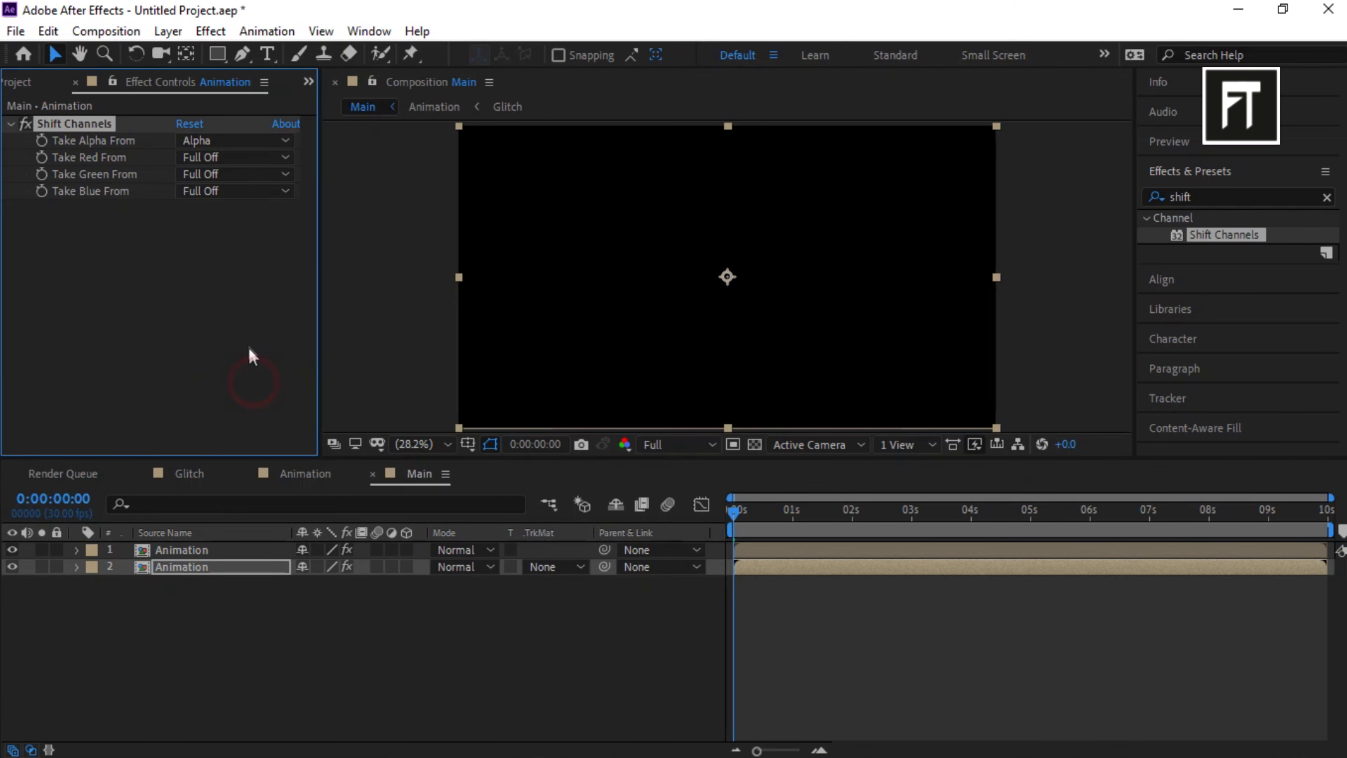
pyautogui.click(237, 174)
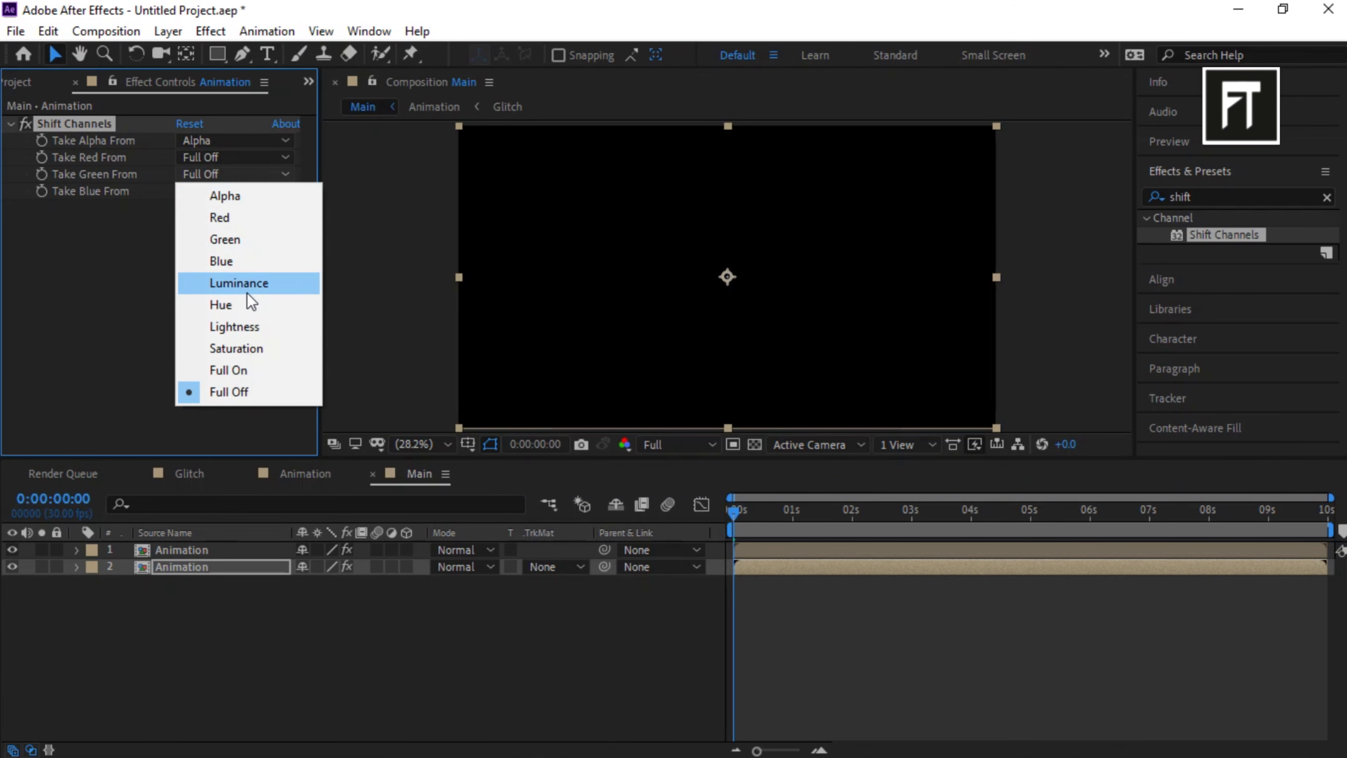
pyautogui.click(245, 242)
# Duplicate the green-channel Animation layer and, in the bottom copy's Shift Channels effect, set Take Green From to Full Off and Take Blue From to Blue.
pyautogui.click(219, 566)
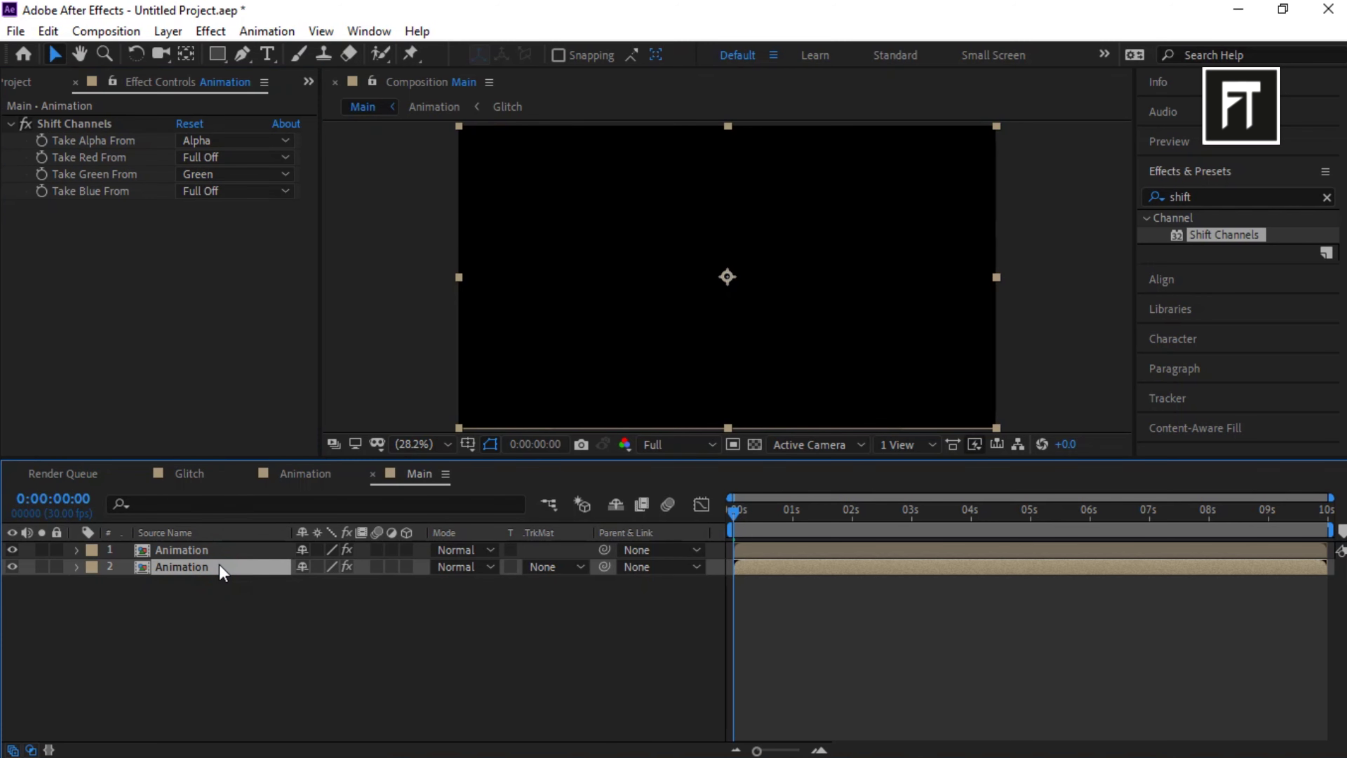
pyautogui.hotkey('ctrl', 'd')
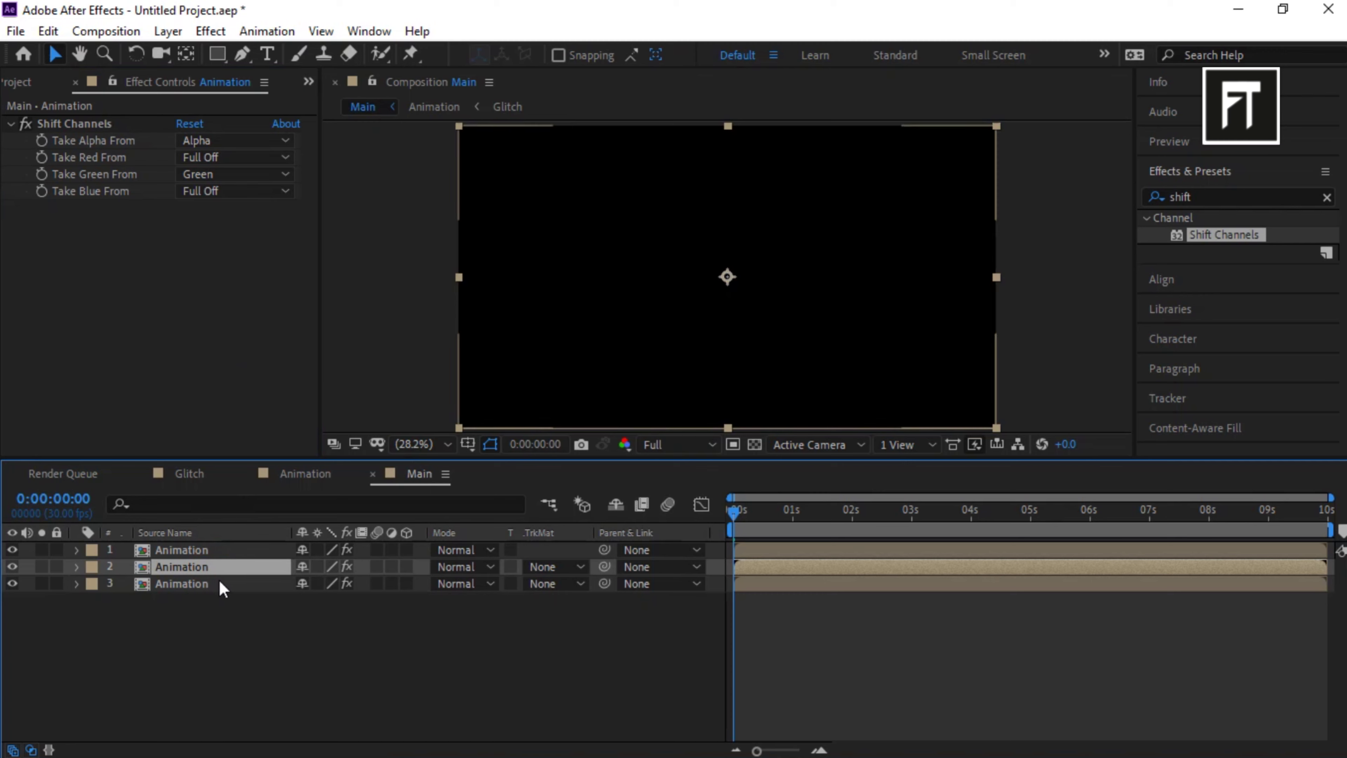
pyautogui.click(219, 582)
pyautogui.click(216, 173)
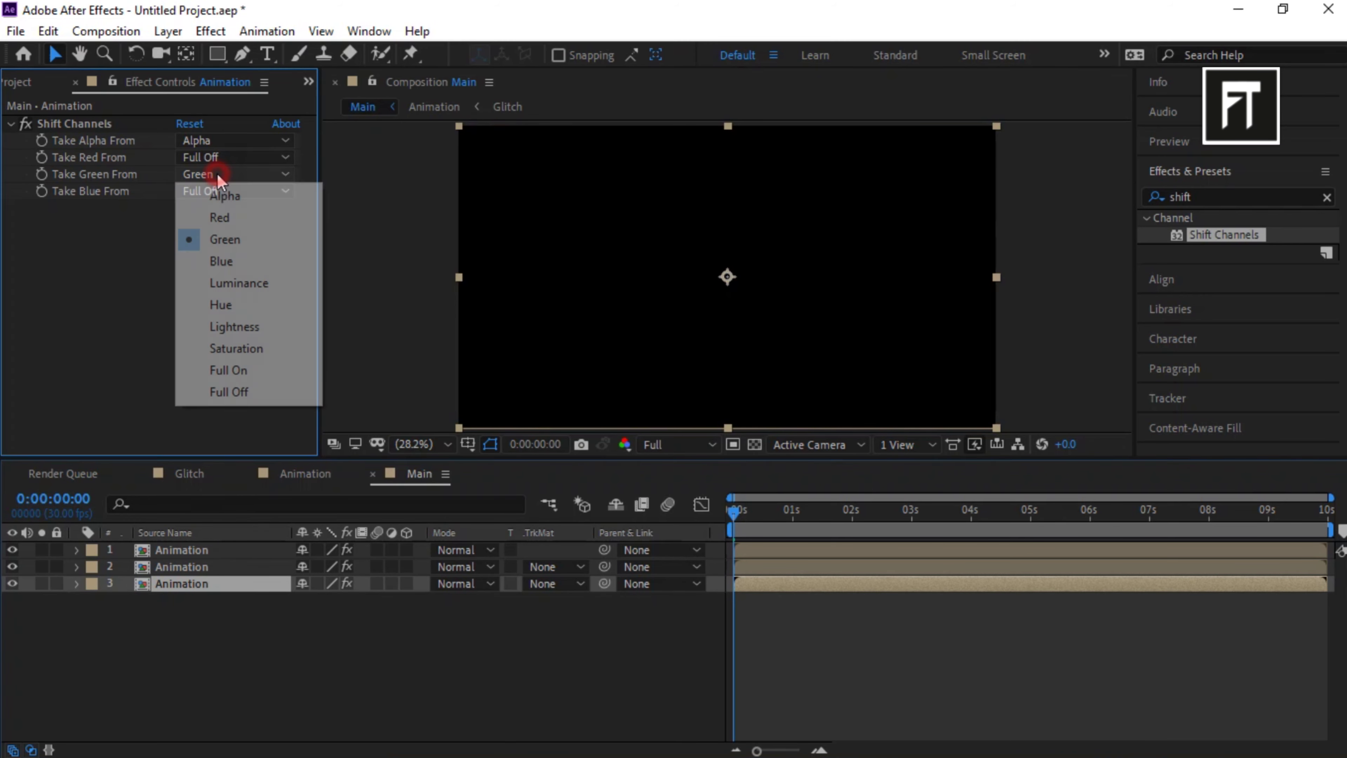
pyautogui.click(223, 390)
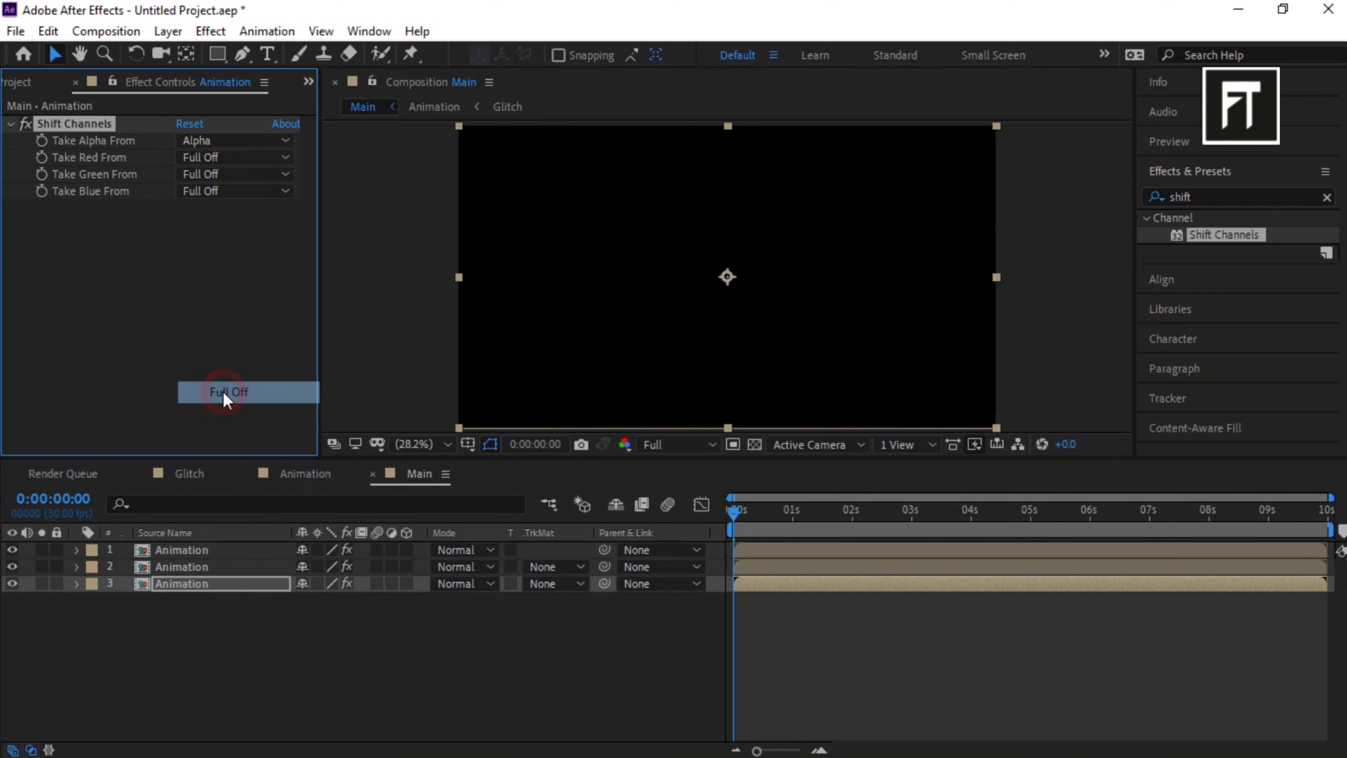
pyautogui.click(235, 192)
pyautogui.click(241, 278)
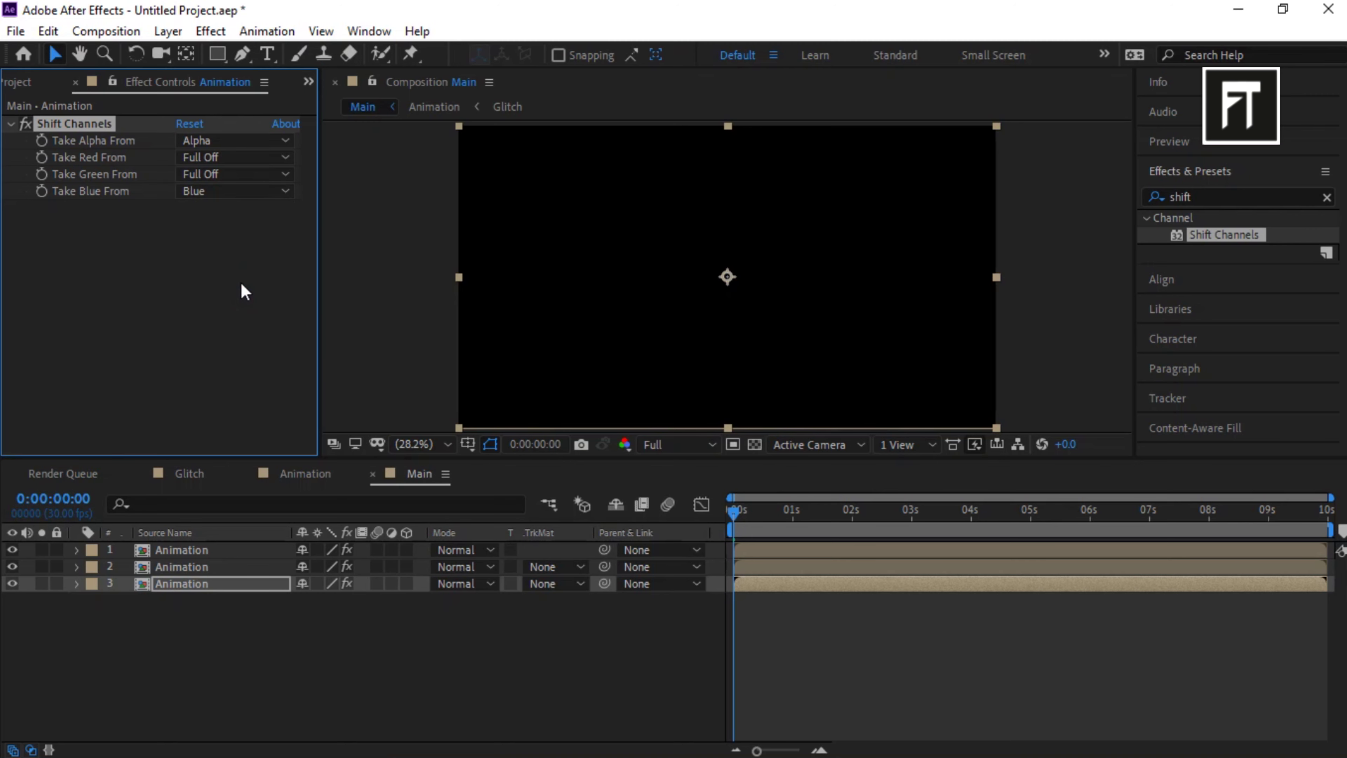
# Stagger the Animation layers so the middle one starts at frame 1 and the top one at frame 2.
pyautogui.moveTo(1326, 498); pyautogui.dragTo(759, 497)
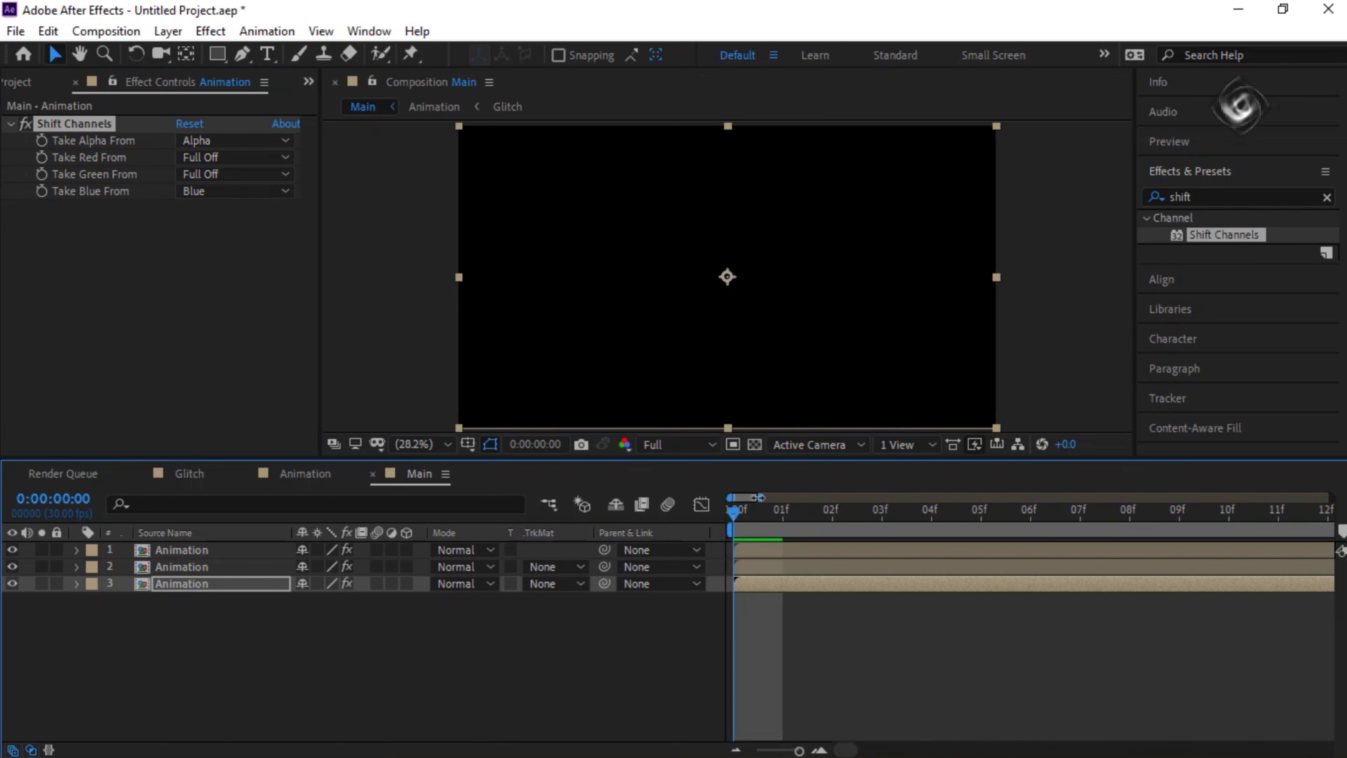
pyautogui.moveTo(750, 552); pyautogui.dragTo(816, 576)
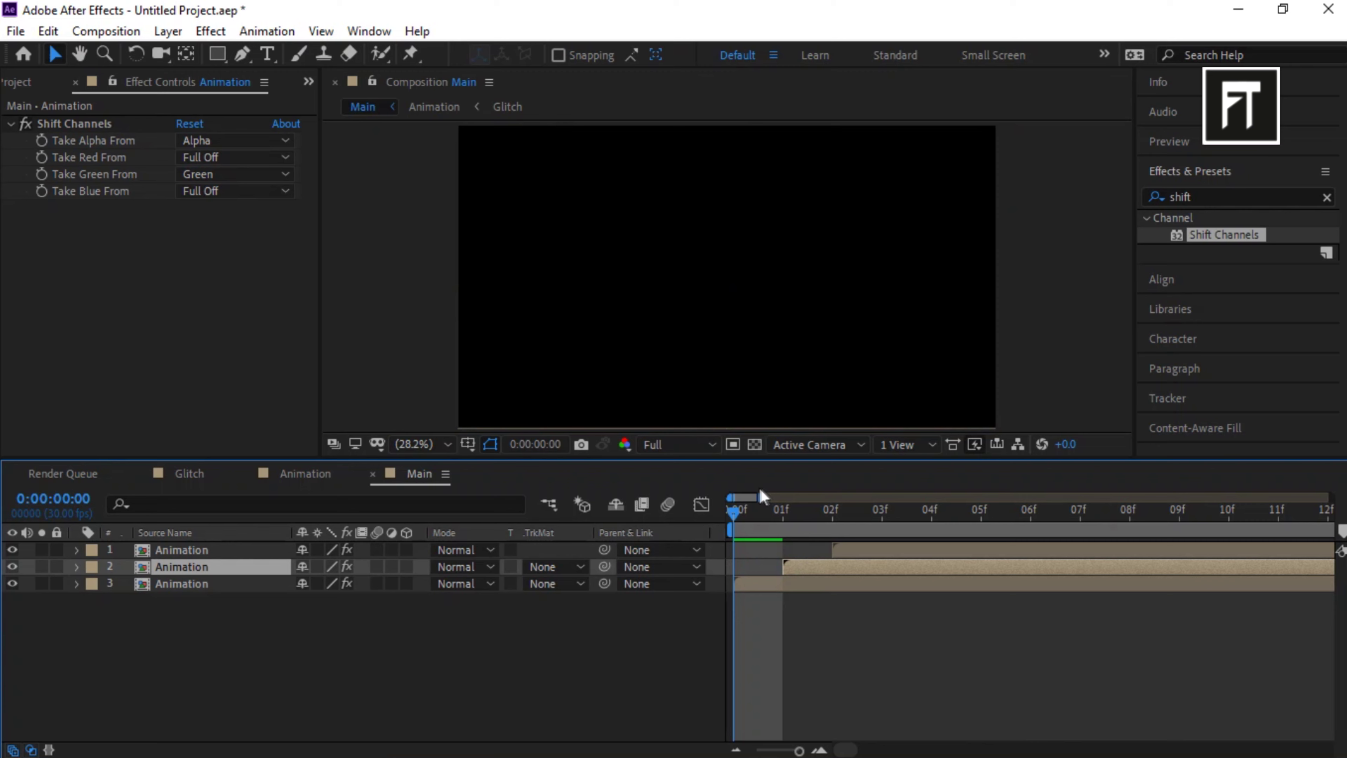
pyautogui.moveTo(762, 500); pyautogui.dragTo(792, 499)
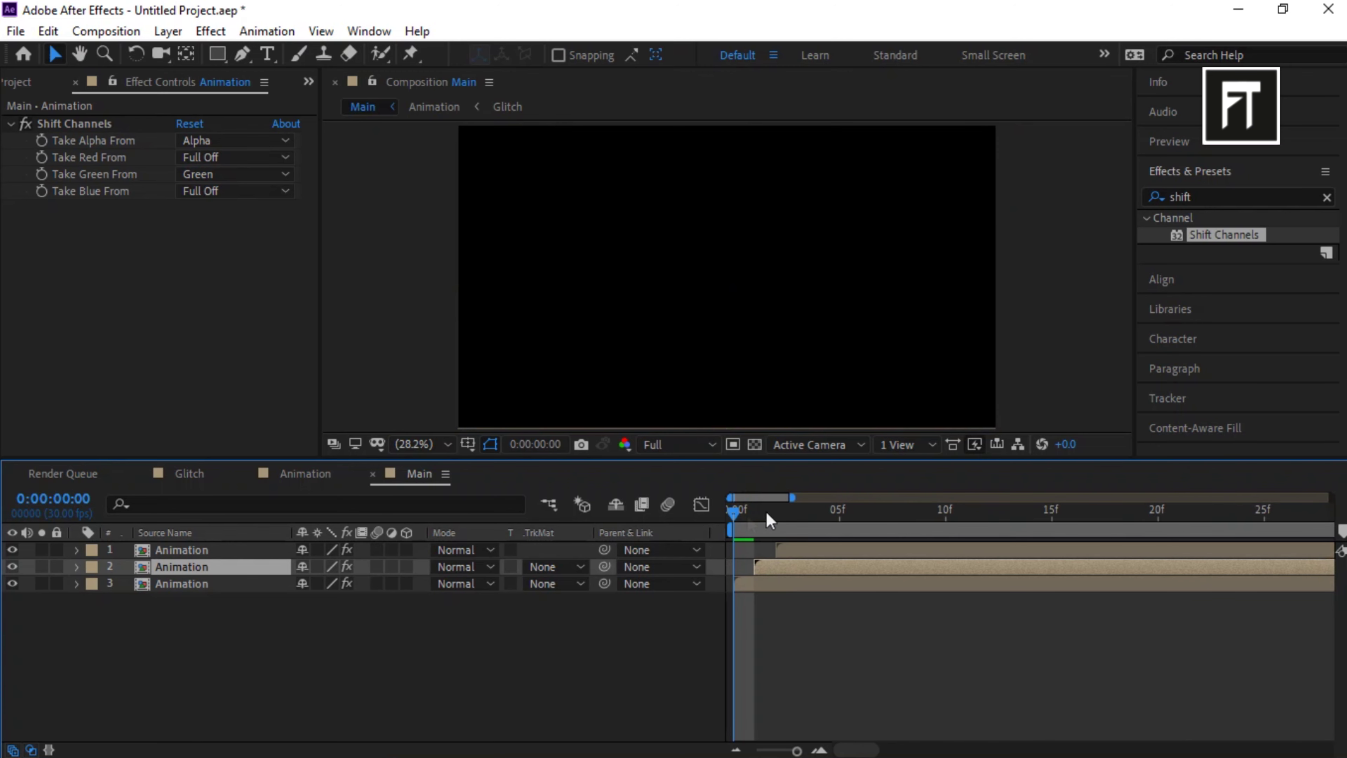
# Set the blending mode of the top and middle Animation layers to Add.
pyautogui.click(490, 549)
pyautogui.click(517, 324)
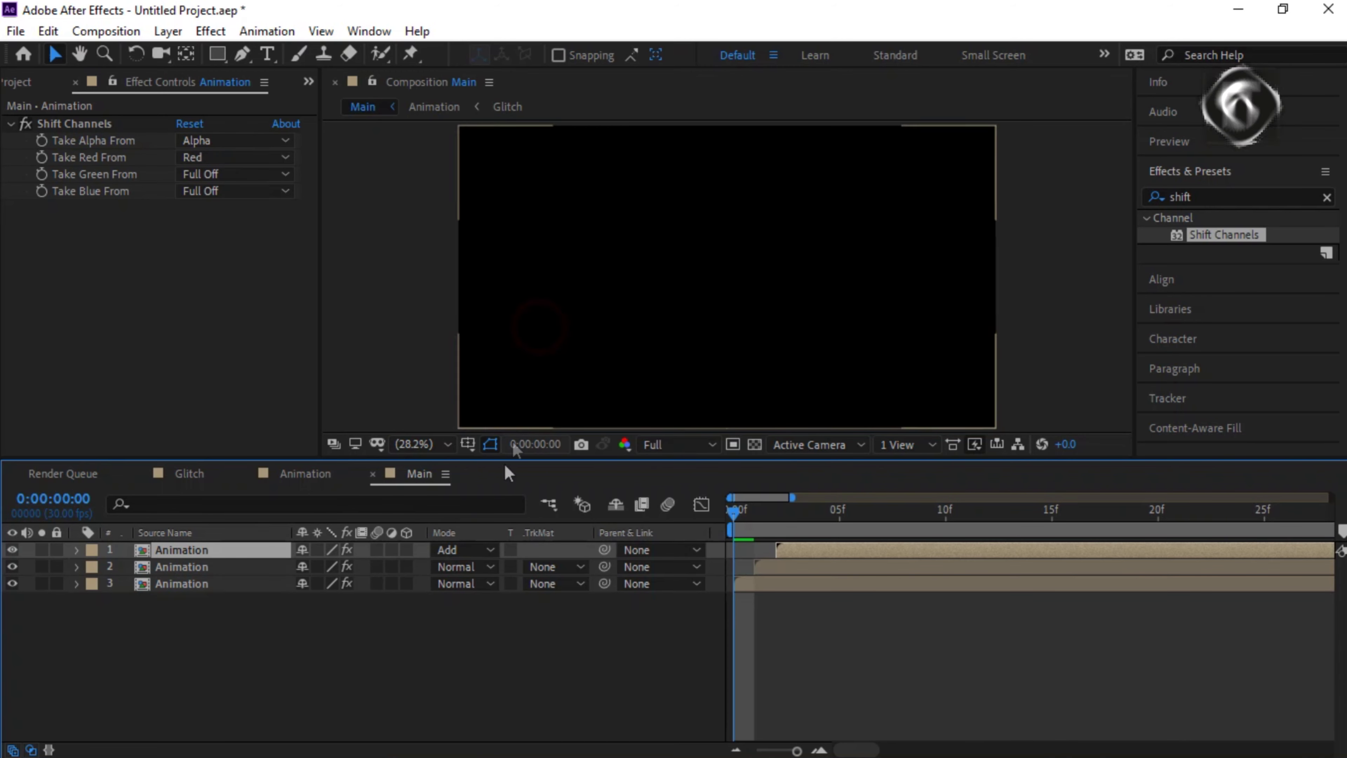
pyautogui.click(463, 567)
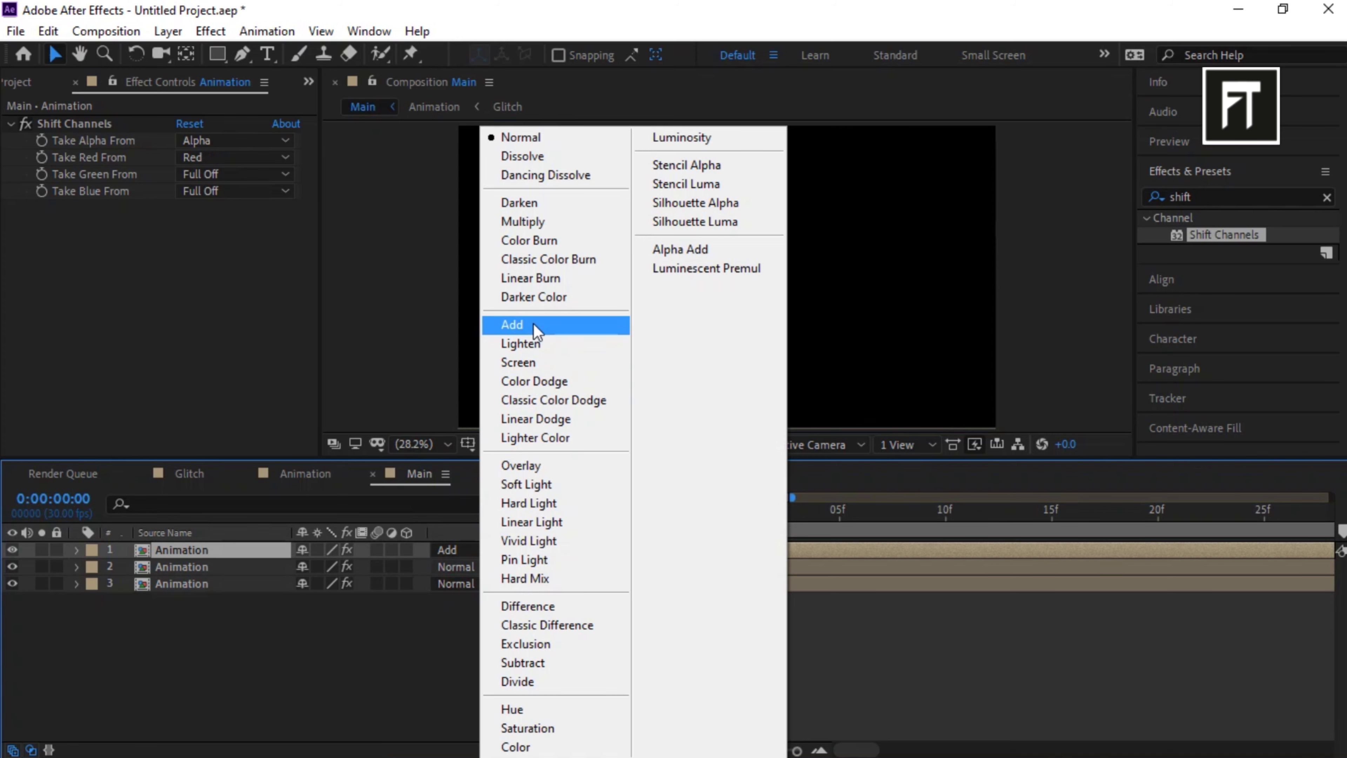
pyautogui.click(534, 325)
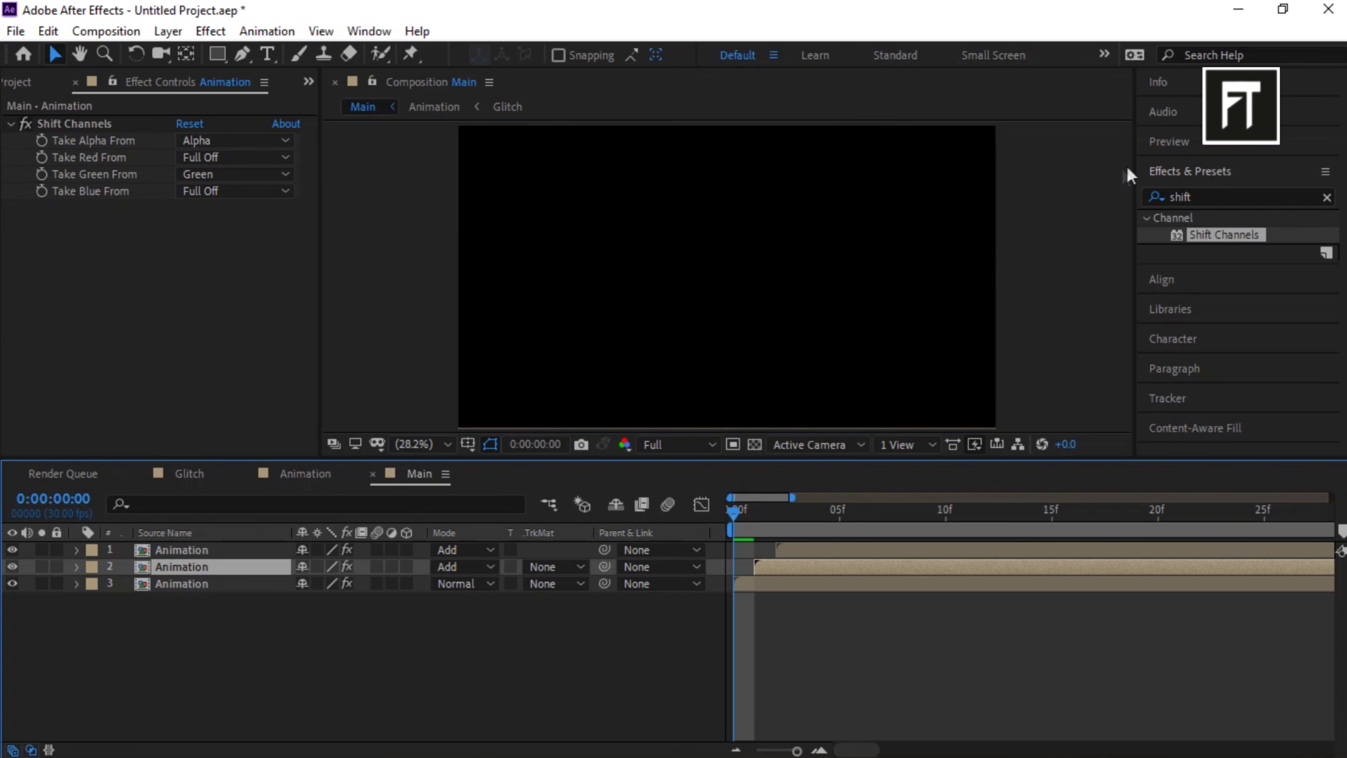
# Play back the Main composition from the start to check the color-split animation.
pyautogui.click(1182, 143)
pyautogui.click(1235, 169)
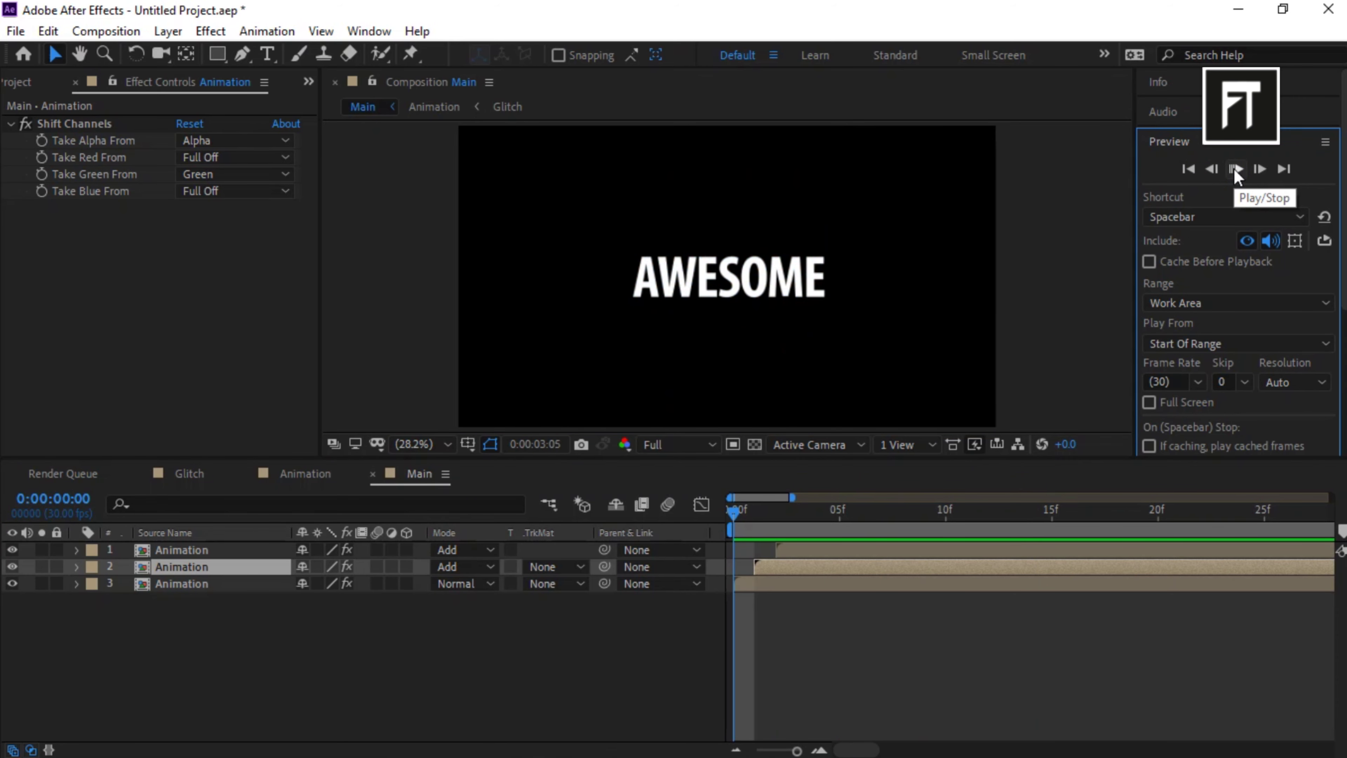
pyautogui.click(1236, 169)
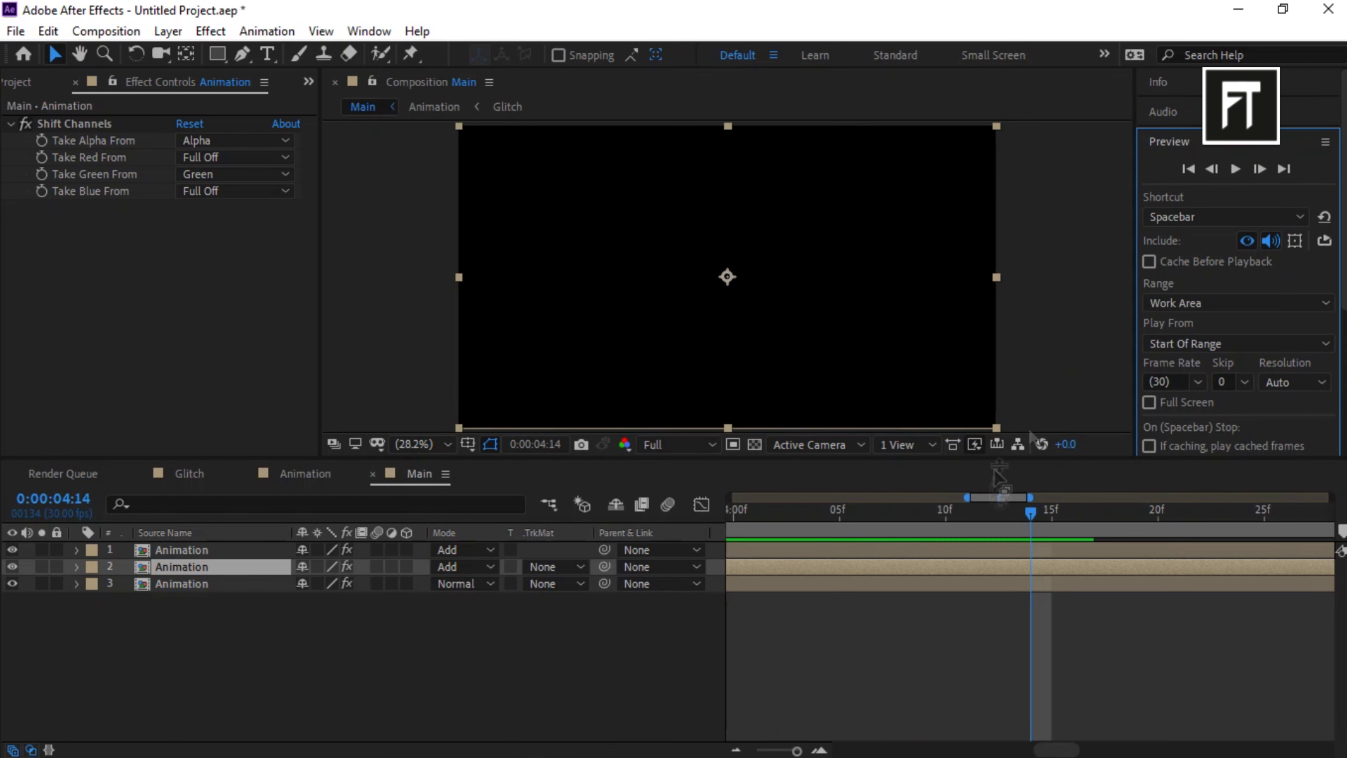
pyautogui.click(1235, 170)
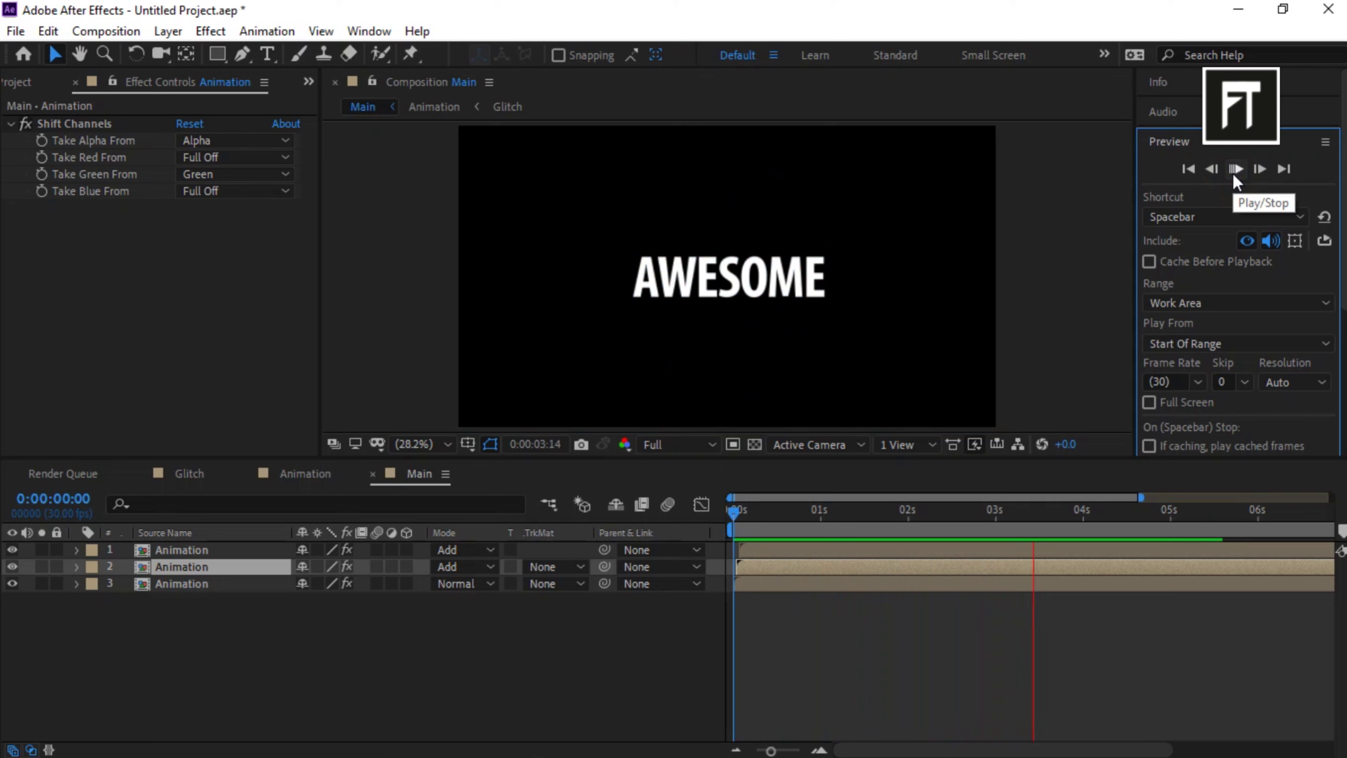
pyautogui.click(1234, 174)
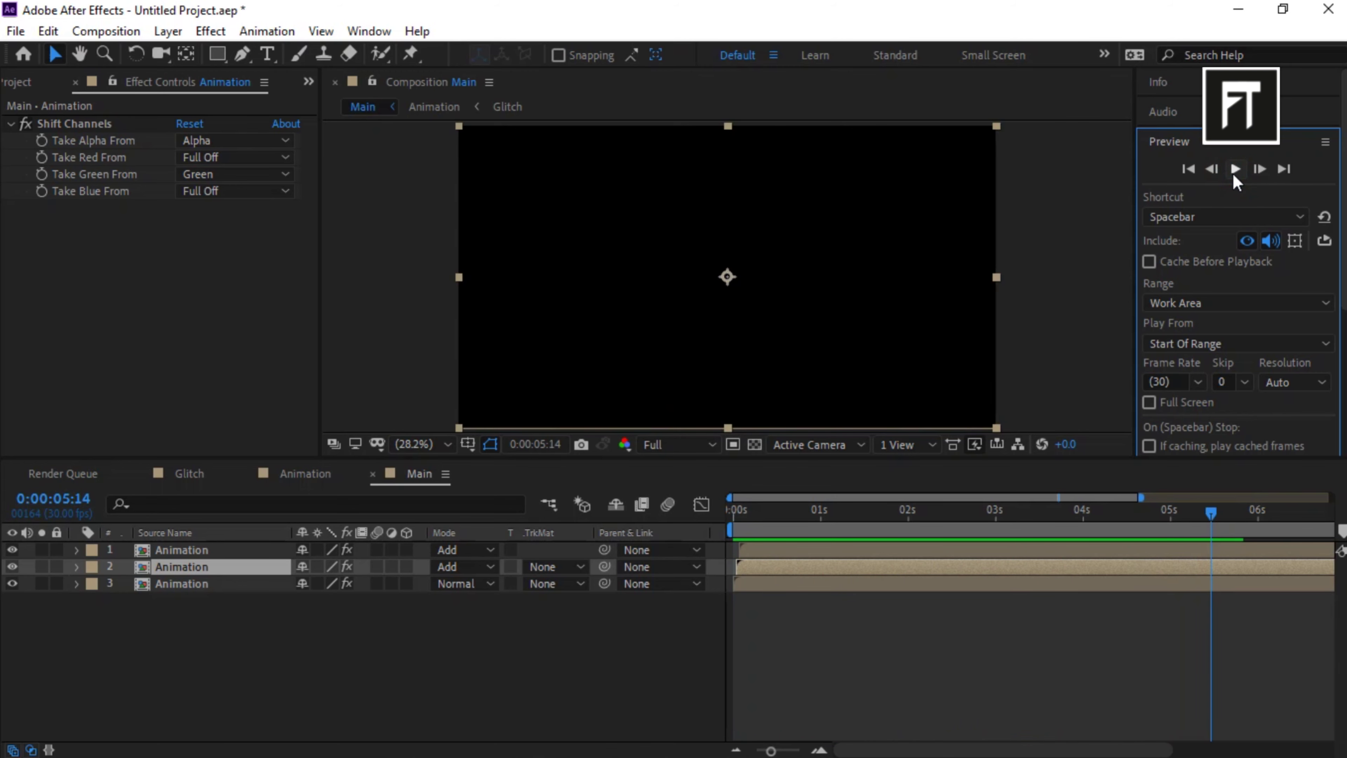
# Create a 1920 x 1080, 30 fps, 10-second composition named Noise and add a black solid layer to it.
pyautogui.click(22, 82)
pyautogui.click(63, 446)
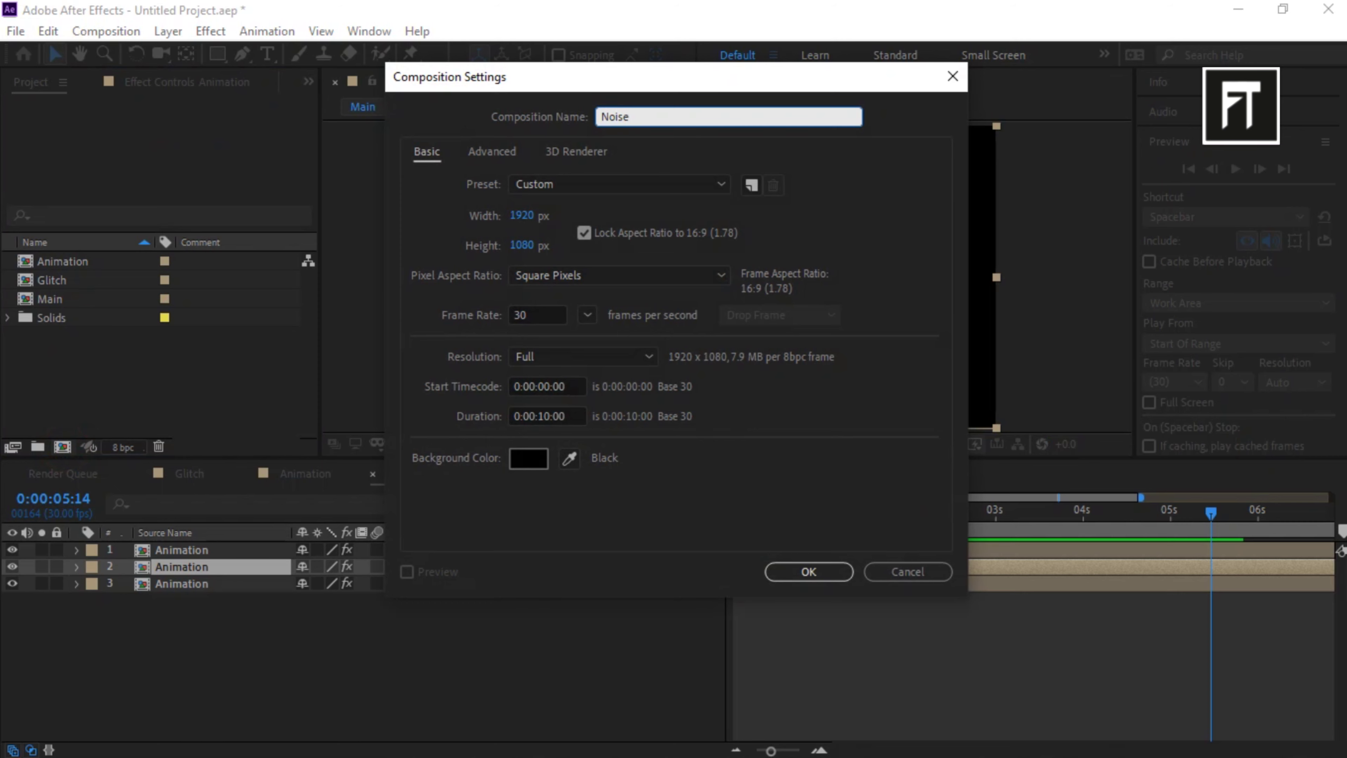
pyautogui.click(802, 576)
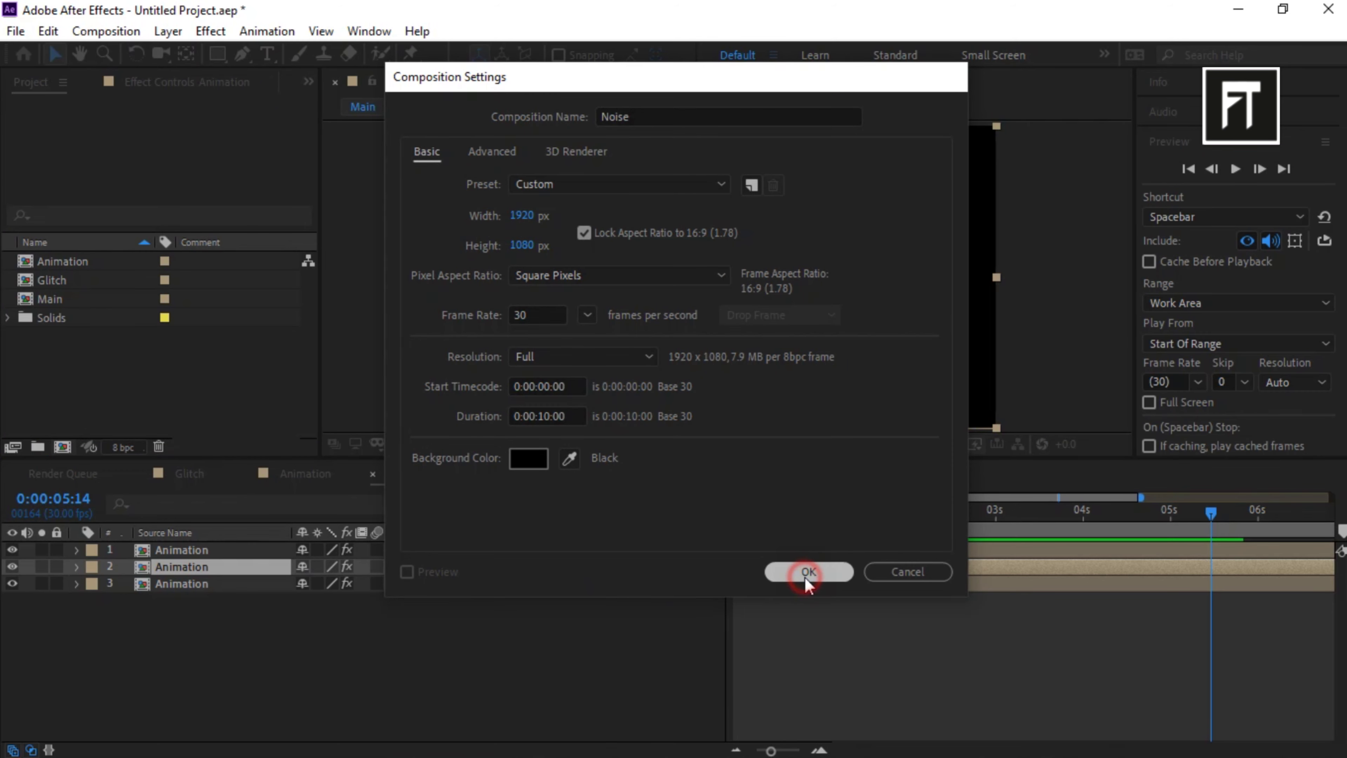
pyautogui.rightClick(231, 613)
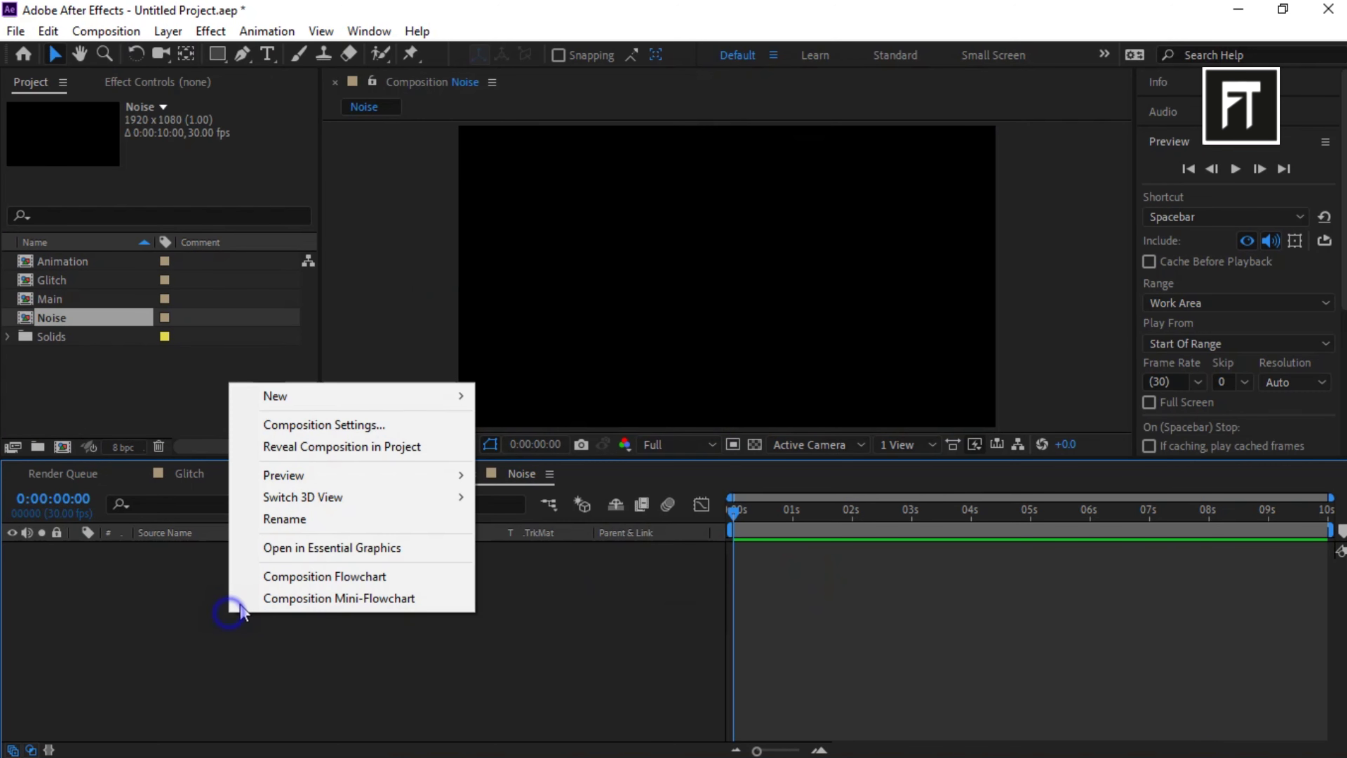
pyautogui.moveTo(342, 398)
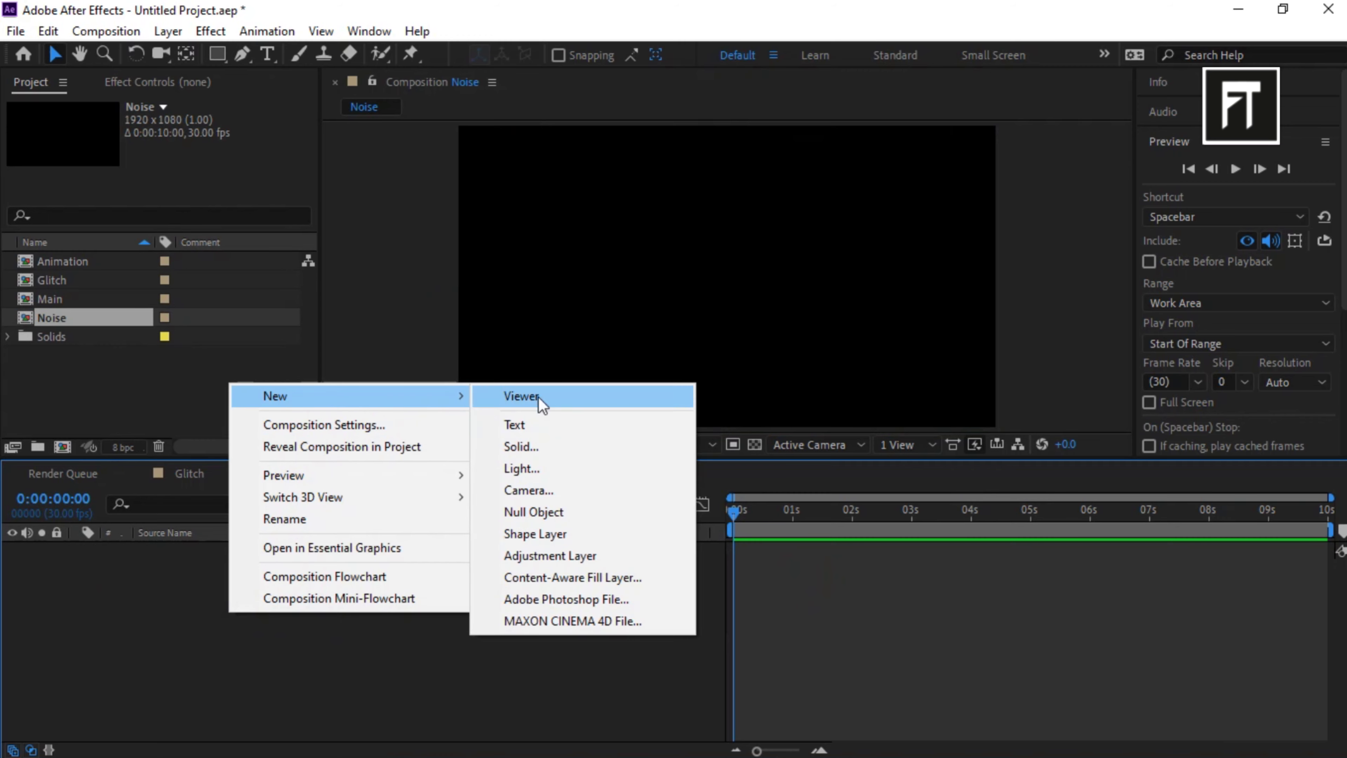
pyautogui.click(545, 446)
pyautogui.click(745, 503)
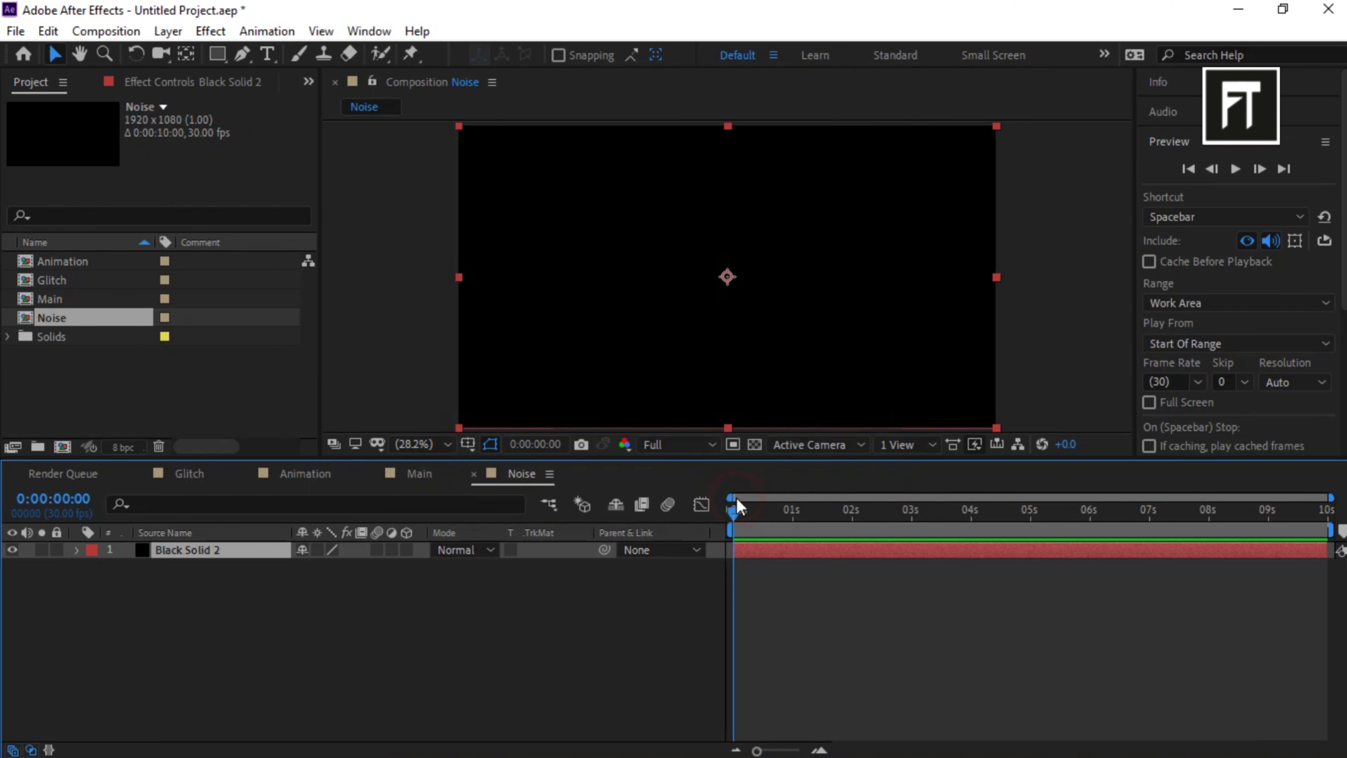
# Find the Fractal Noise effect and apply it to the black solid in the Noise composition.
pyautogui.hotkey('ctrl', '5')
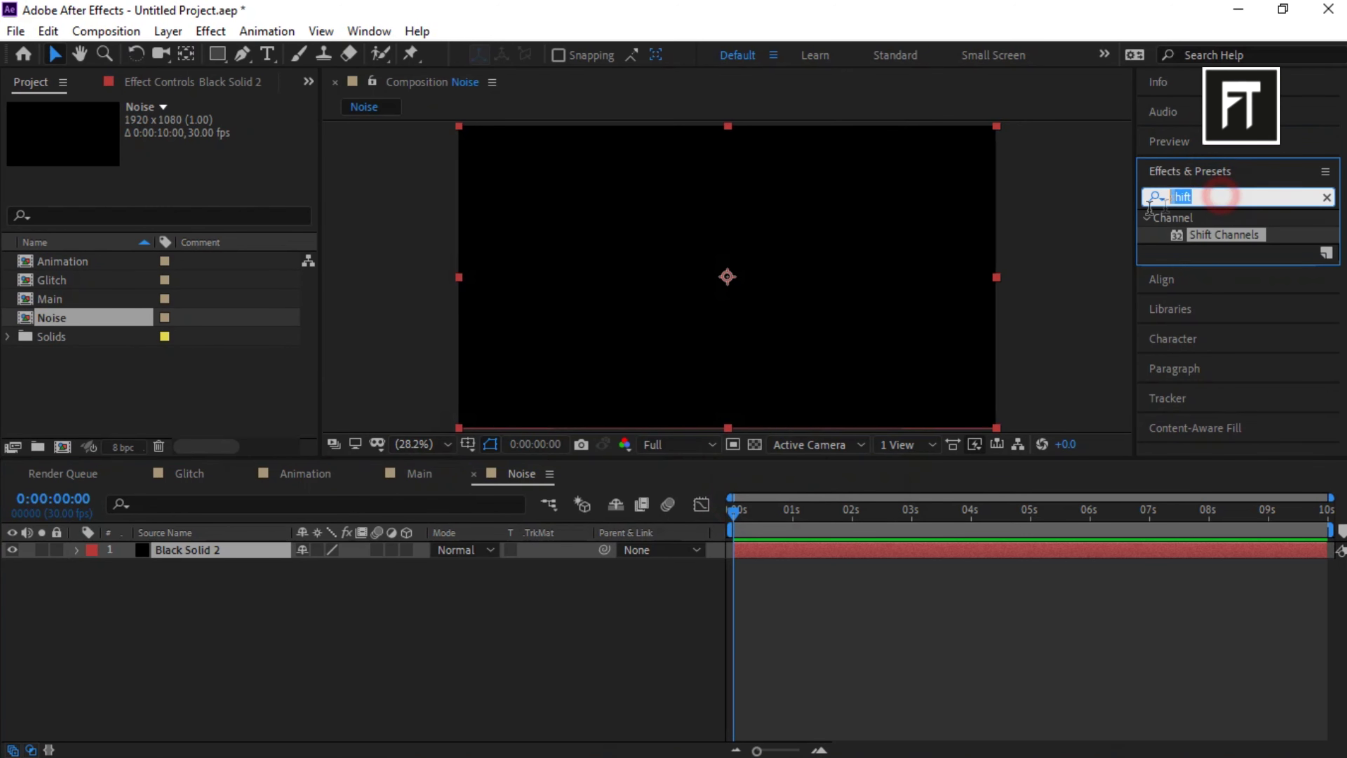
pyautogui.write('fracta')
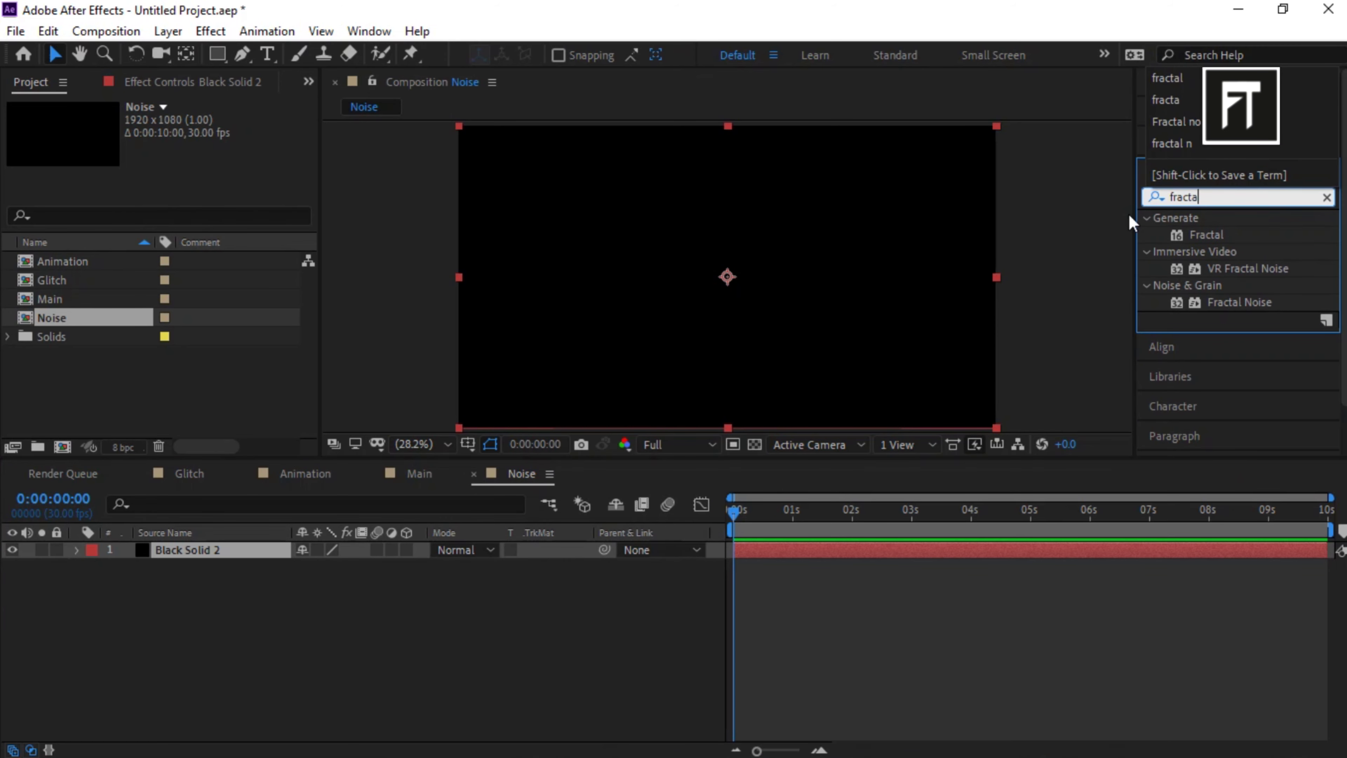
pyautogui.moveTo(1237, 301); pyautogui.dragTo(254, 560)
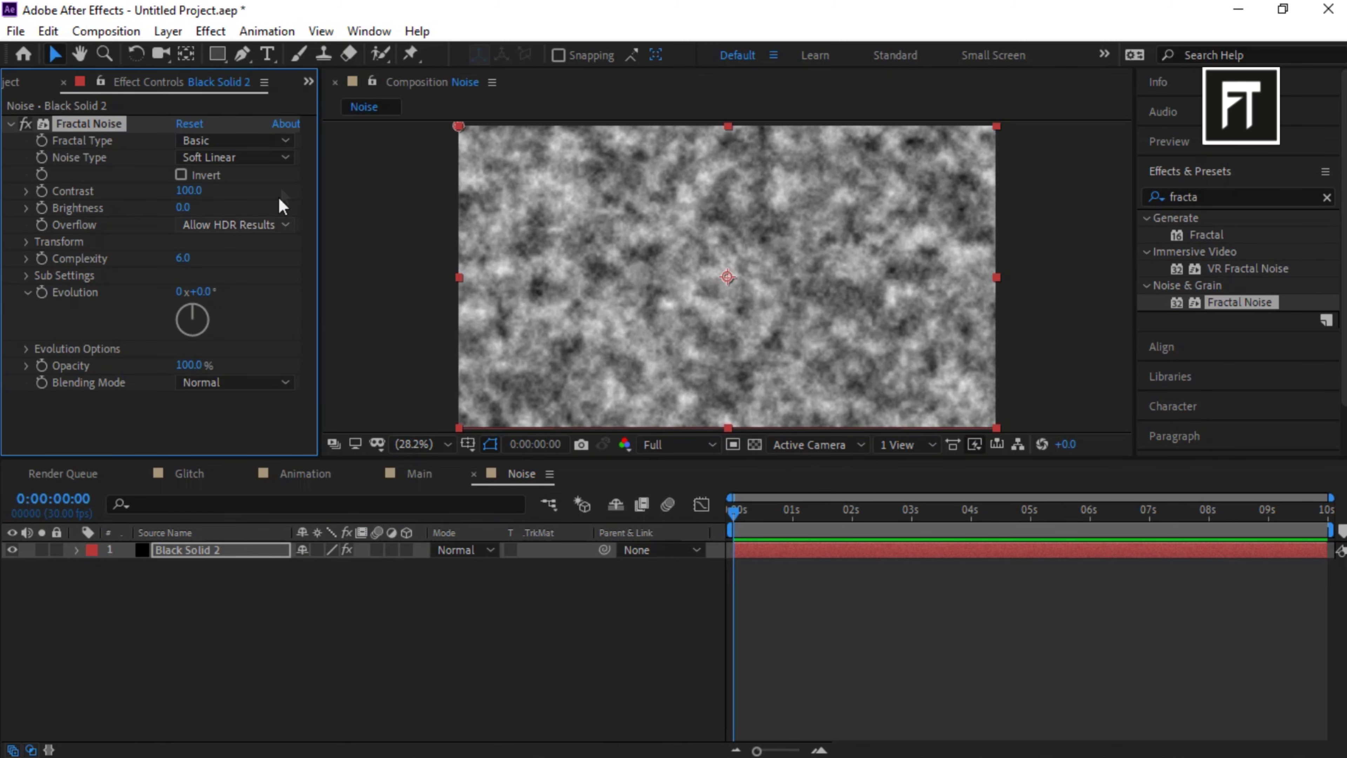
# Set the Fractal Noise effect's Noise Type to Spline, Contrast to 308 and Brightness to -144.
pyautogui.click(285, 157)
pyautogui.click(276, 245)
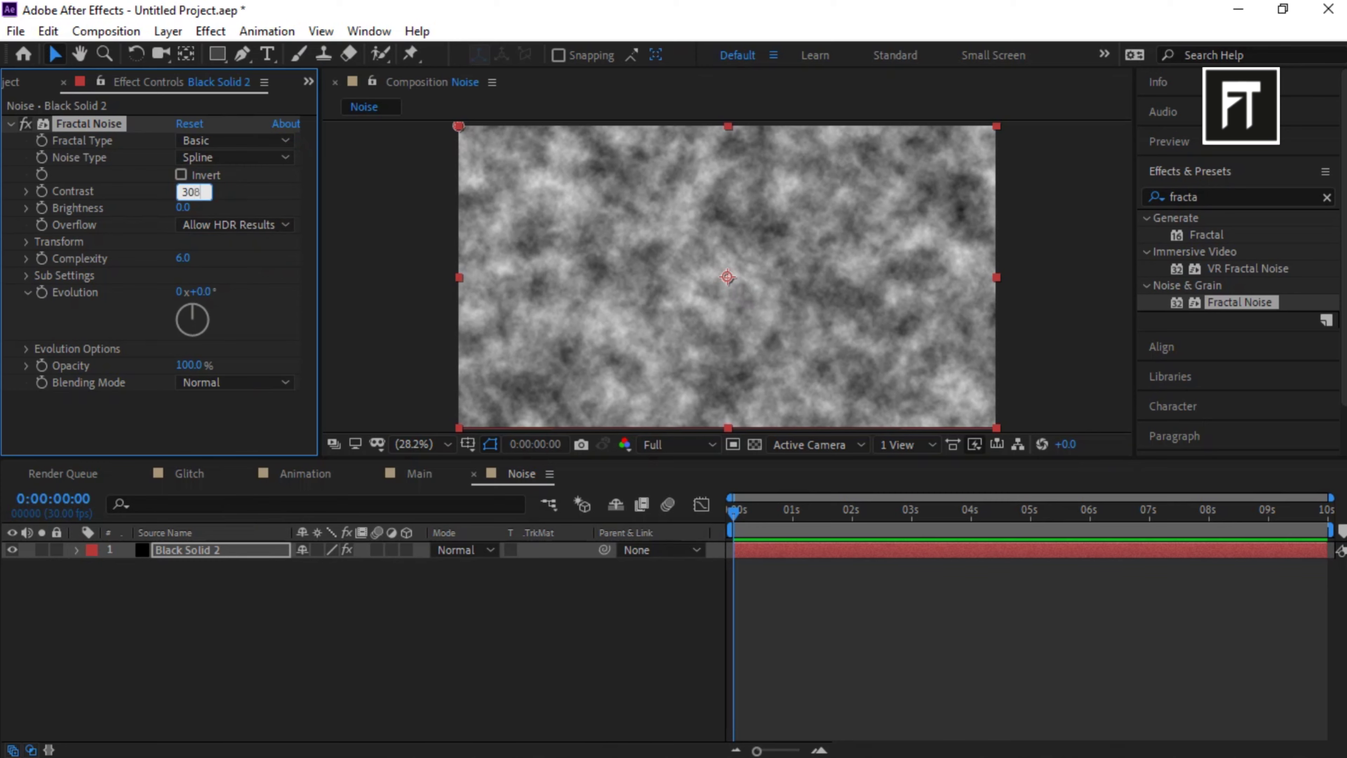
pyautogui.write('308')
pyautogui.press('Return')
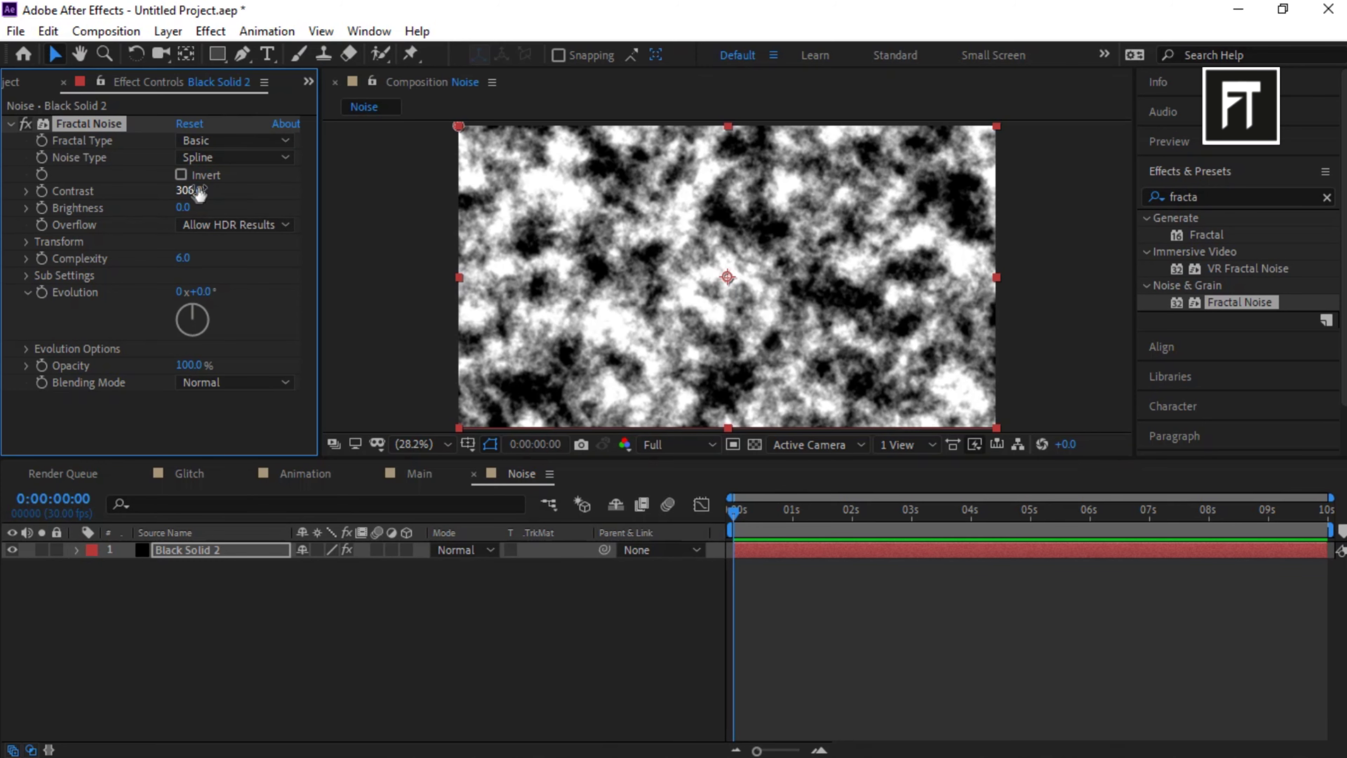
pyautogui.click(186, 207)
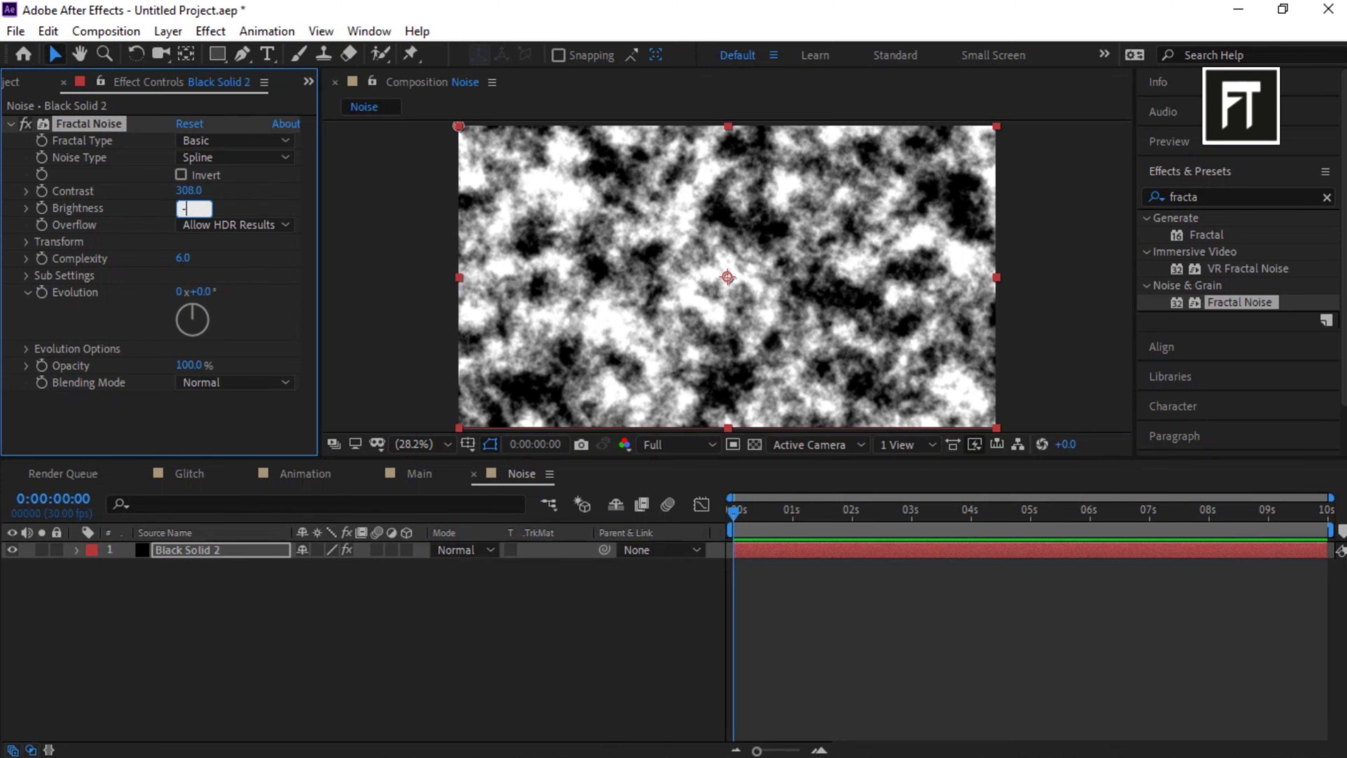
pyautogui.press('Return')
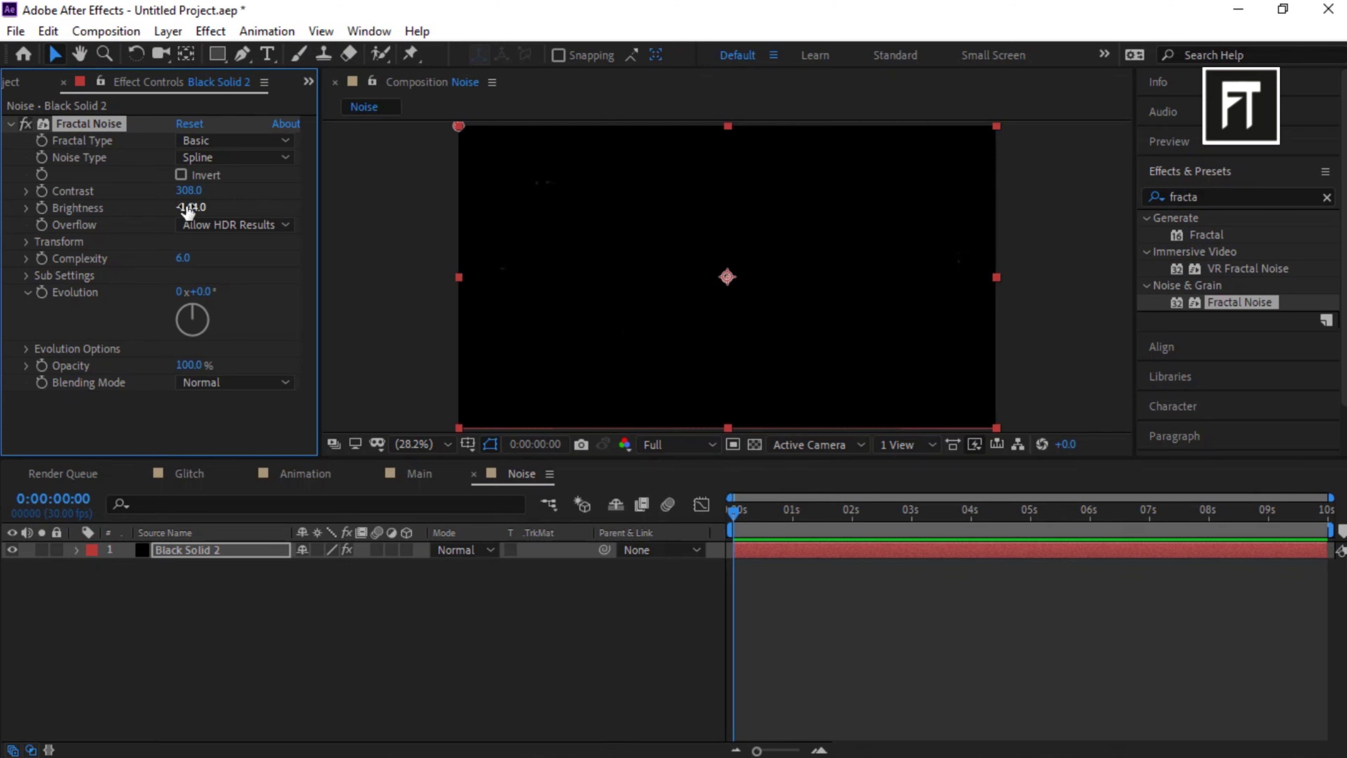
# Set the Scale in the Fractal Noise effect's Transform settings to 20.
pyautogui.press(',')
pyautogui.click(695, 484)
pyautogui.click(25, 242)
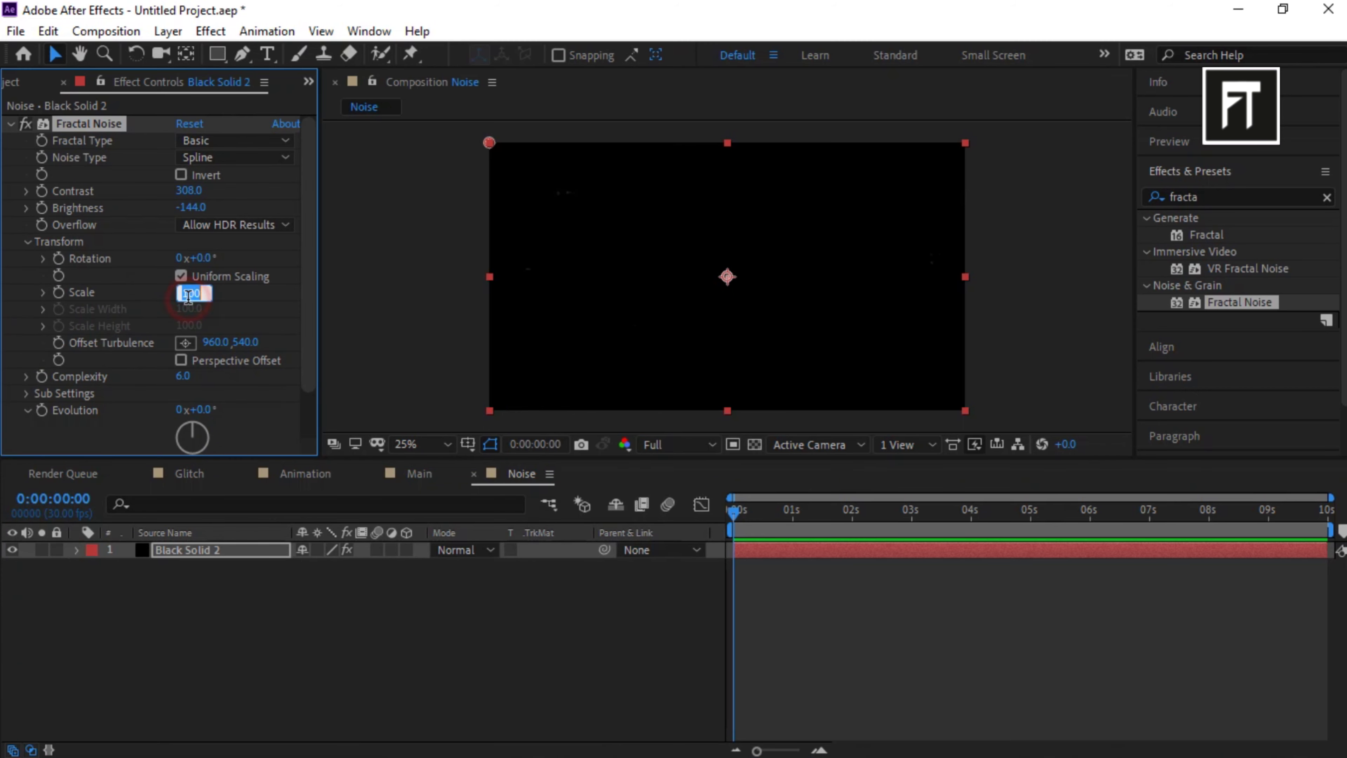
pyautogui.write('20')
pyautogui.press('Return')
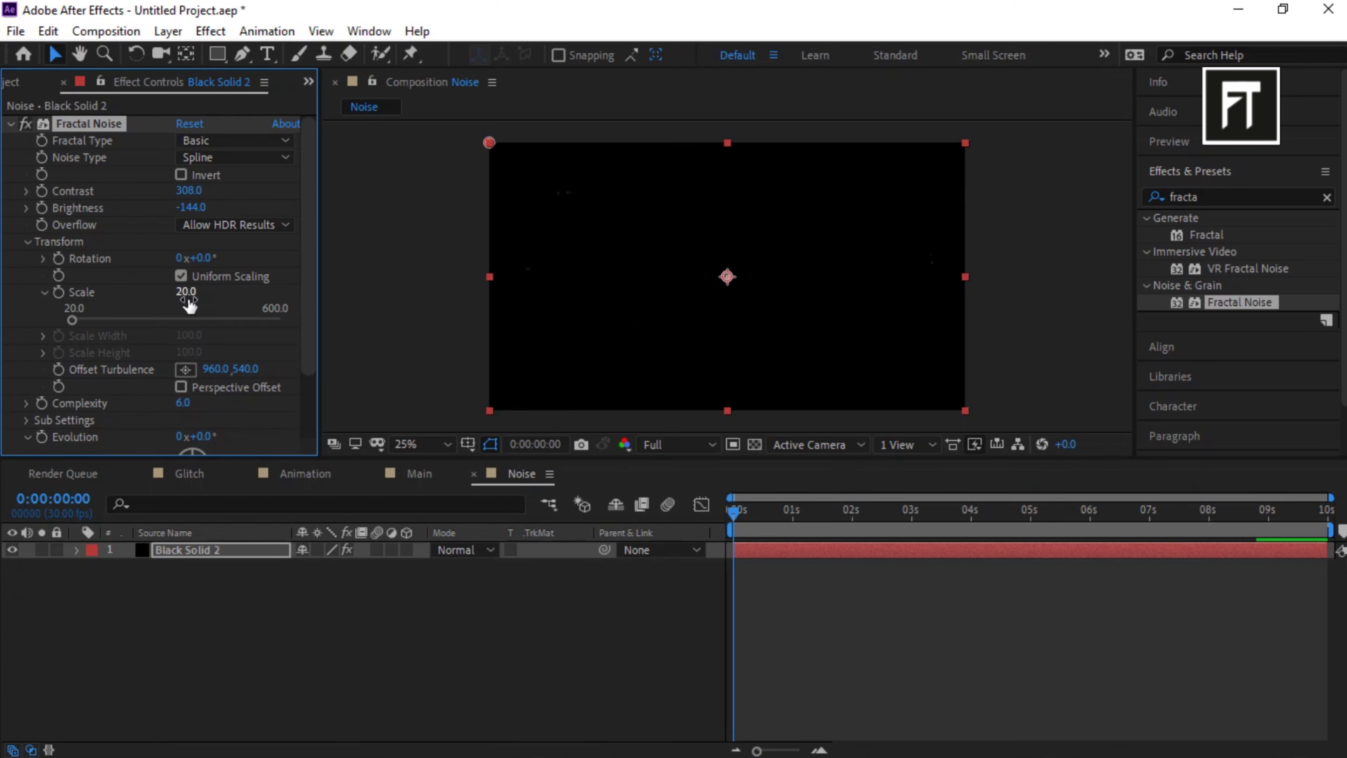
# Set the Fractal Noise Complexity to 4 and give its Random Seed the expression time*3.
pyautogui.click(26, 241)
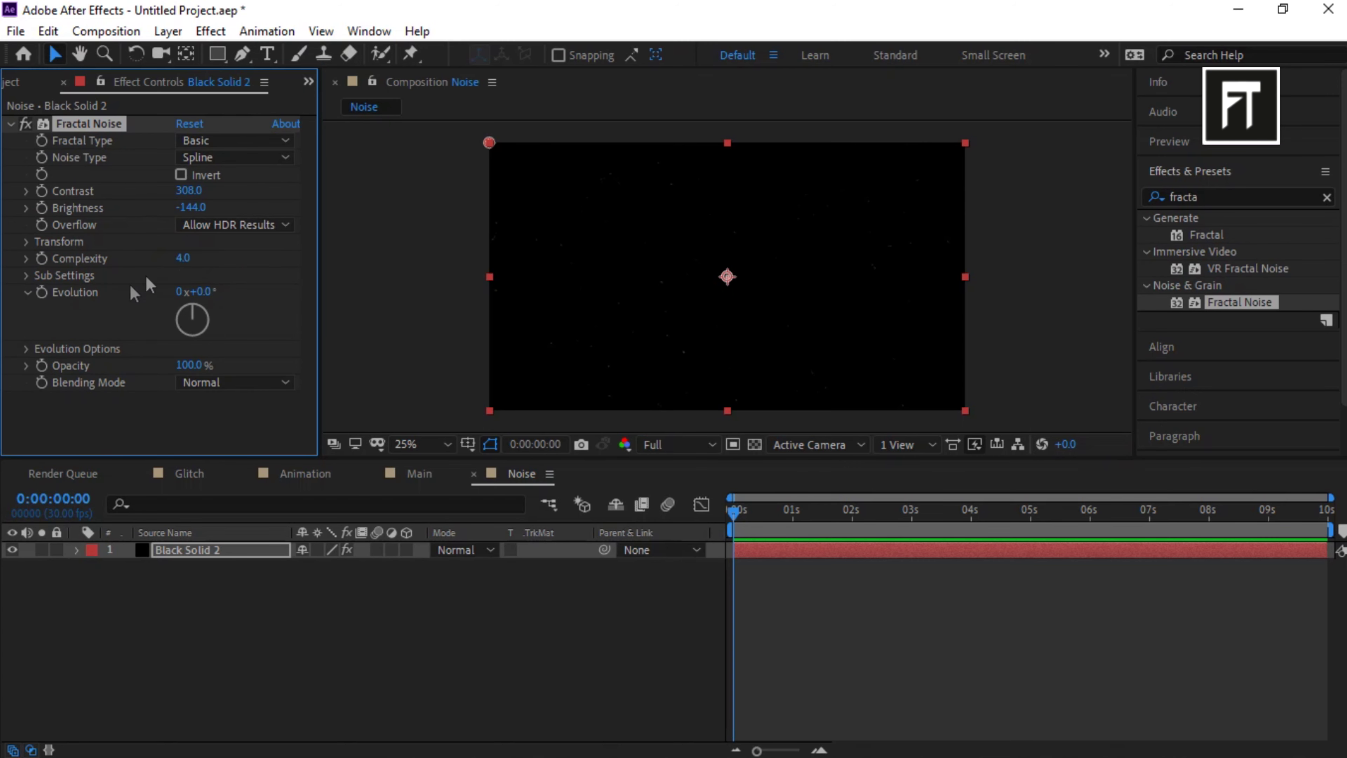
pyautogui.click(26, 348)
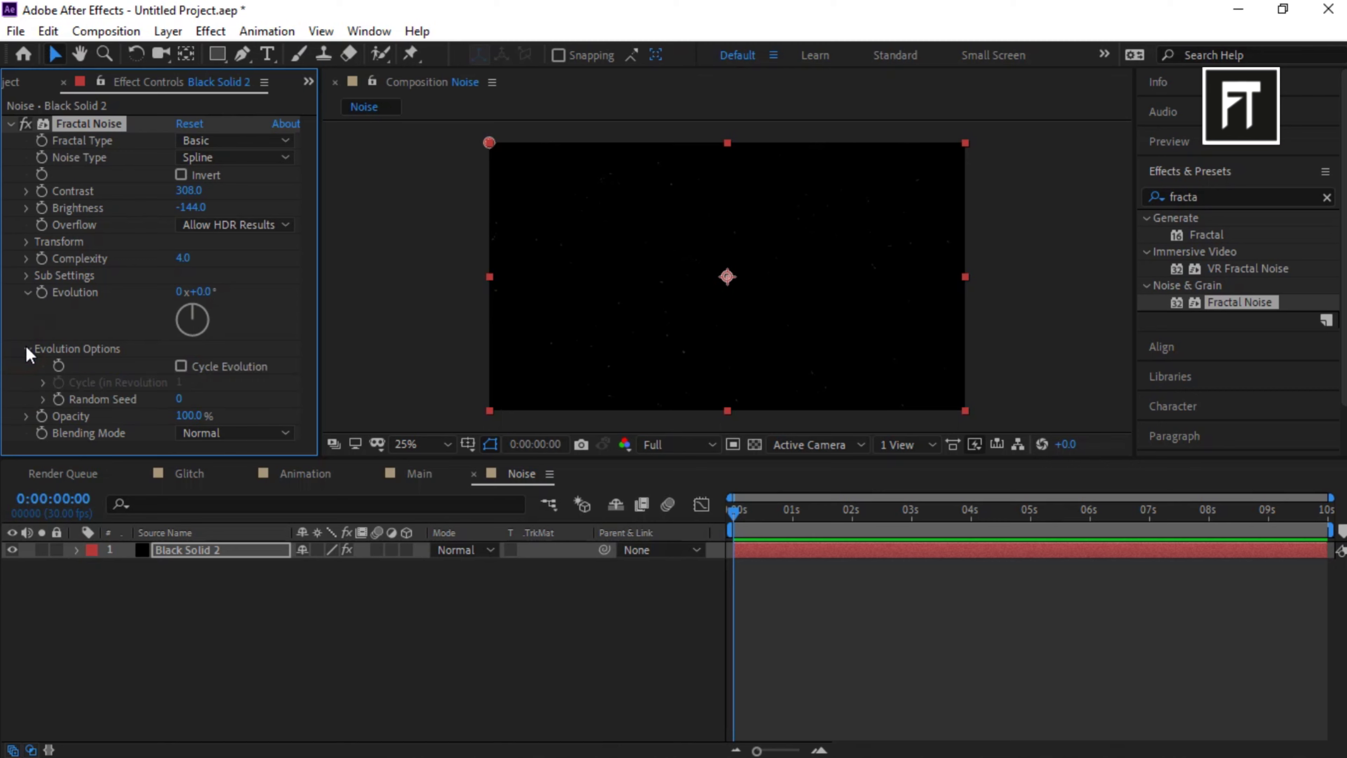
pyautogui.keyDown('alt'); pyautogui.click(59, 399); pyautogui.keyUp('alt')
pyautogui.write('time*')
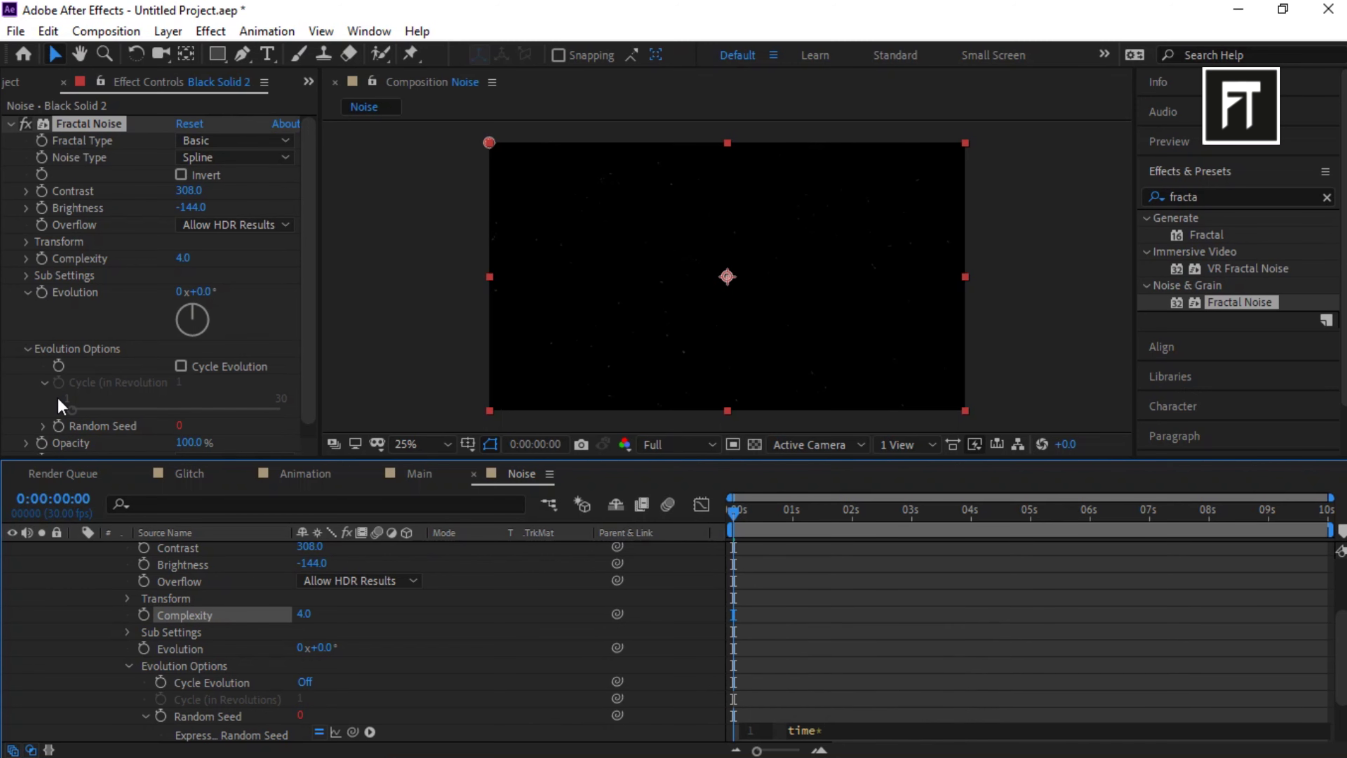
pyautogui.write('3')
pyautogui.press('KP_Enter')
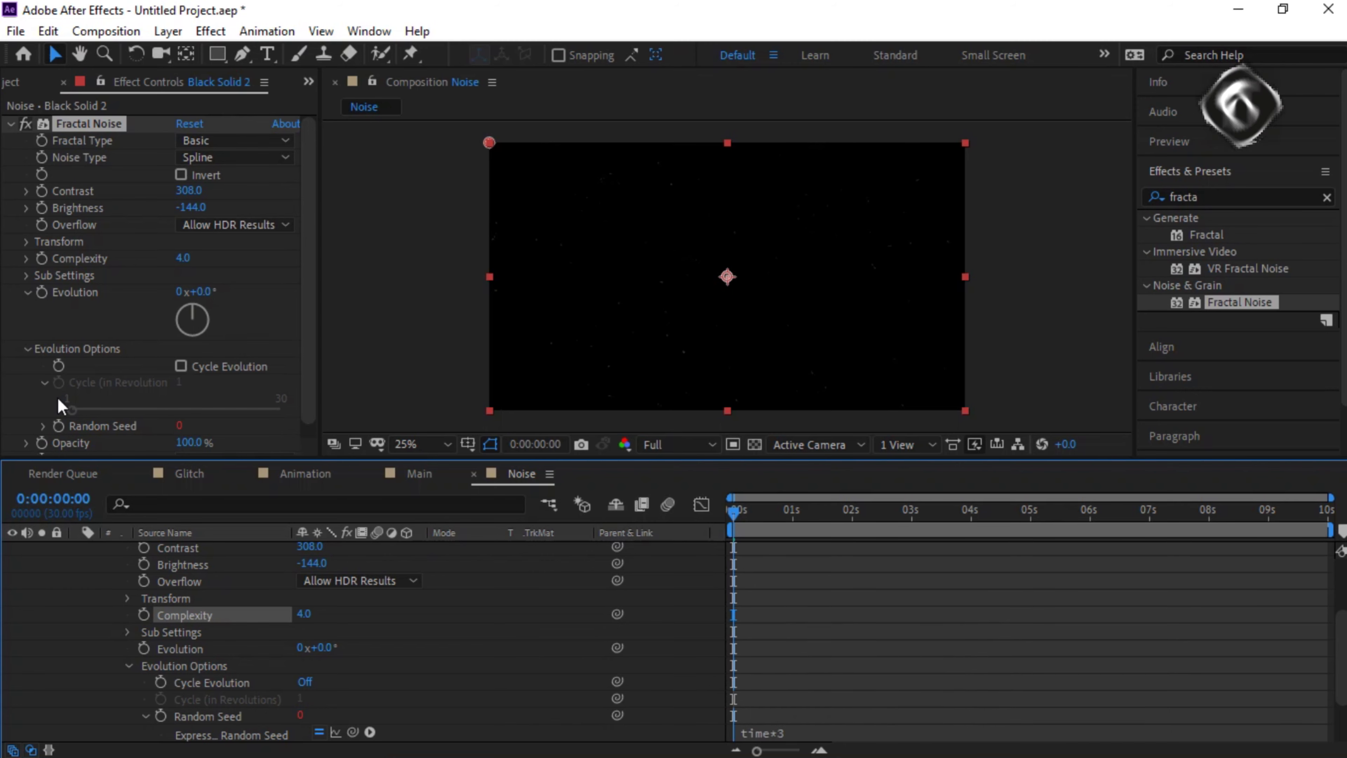
pyautogui.scroll(4, 85, 536)
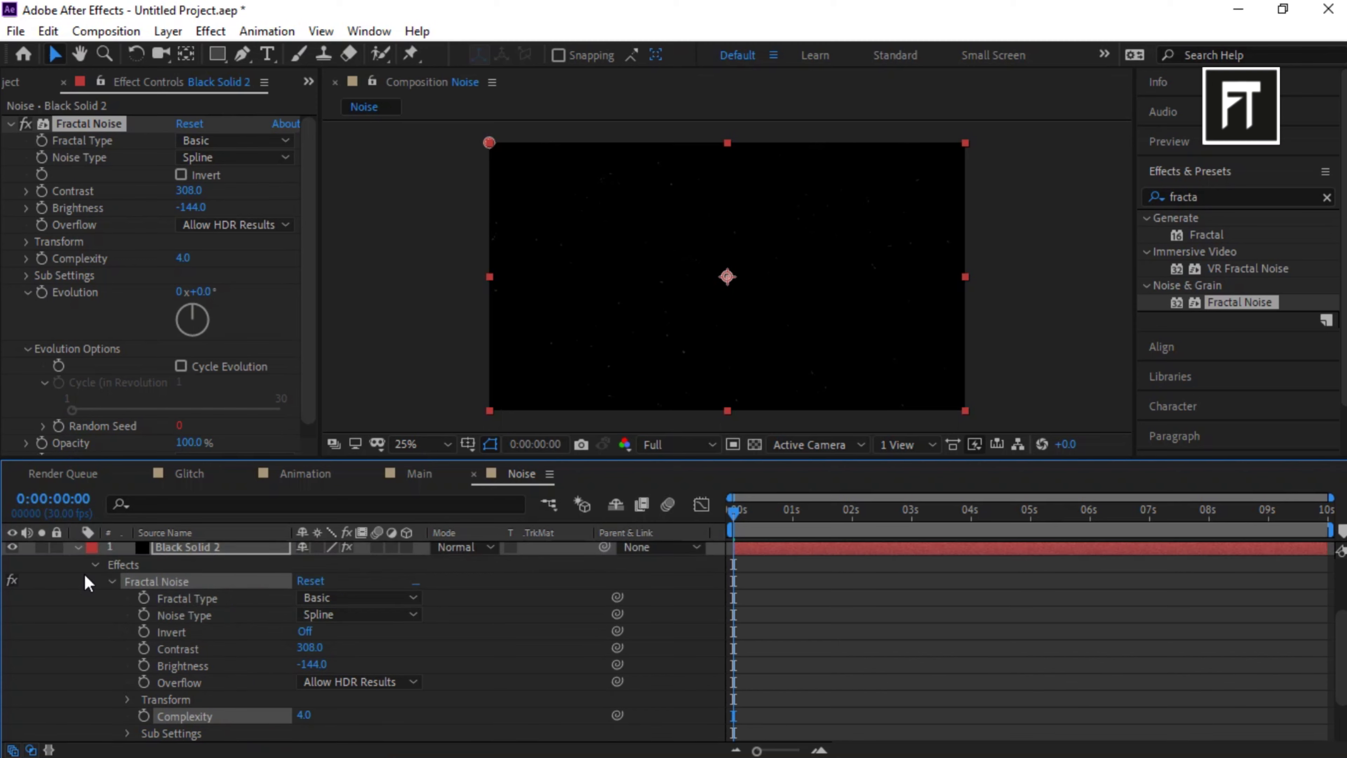
pyautogui.click(77, 549)
# Check how the noise pattern changes from frame to frame around 0:00:02:14 in the Noise composition.
pyautogui.moveTo(737, 518); pyautogui.dragTo(880, 410)
pyautogui.press('.')
pyautogui.press('.')
pyautogui.press(',')
pyautogui.press(',')
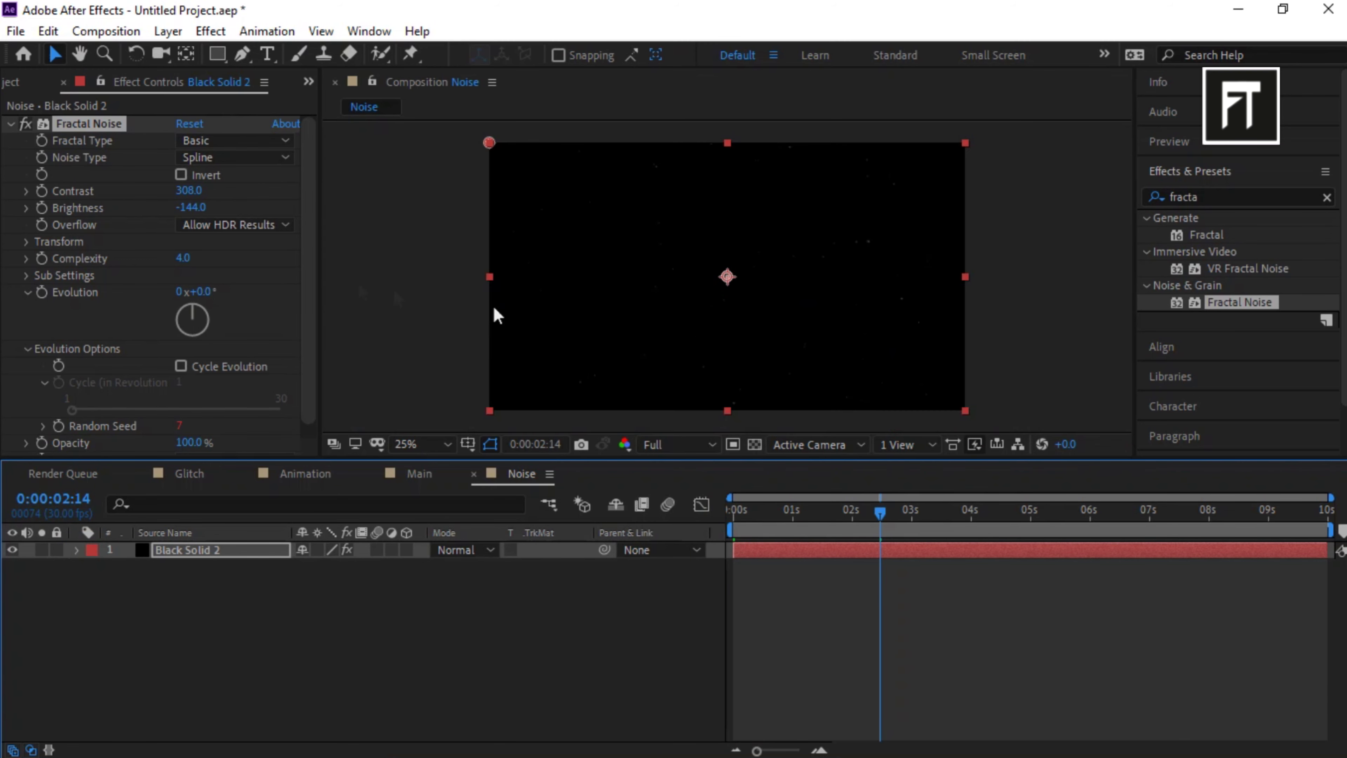
# Try a Fractal Noise Contrast of 470, return it to 308 and check the noise at 0:00:01:00.
pyautogui.moveTo(186, 195); pyautogui.dragTo(206, 194)
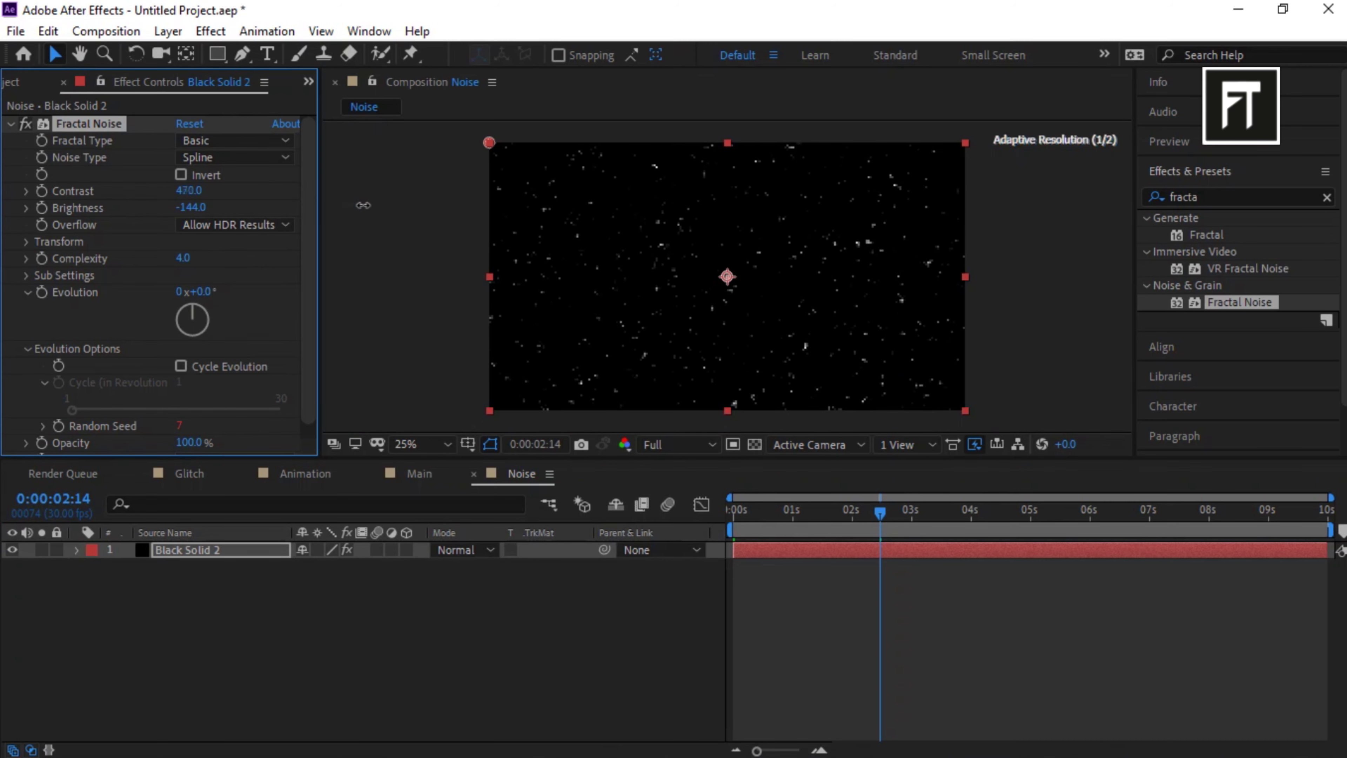
pyautogui.moveTo(364, 205); pyautogui.dragTo(211, 212)
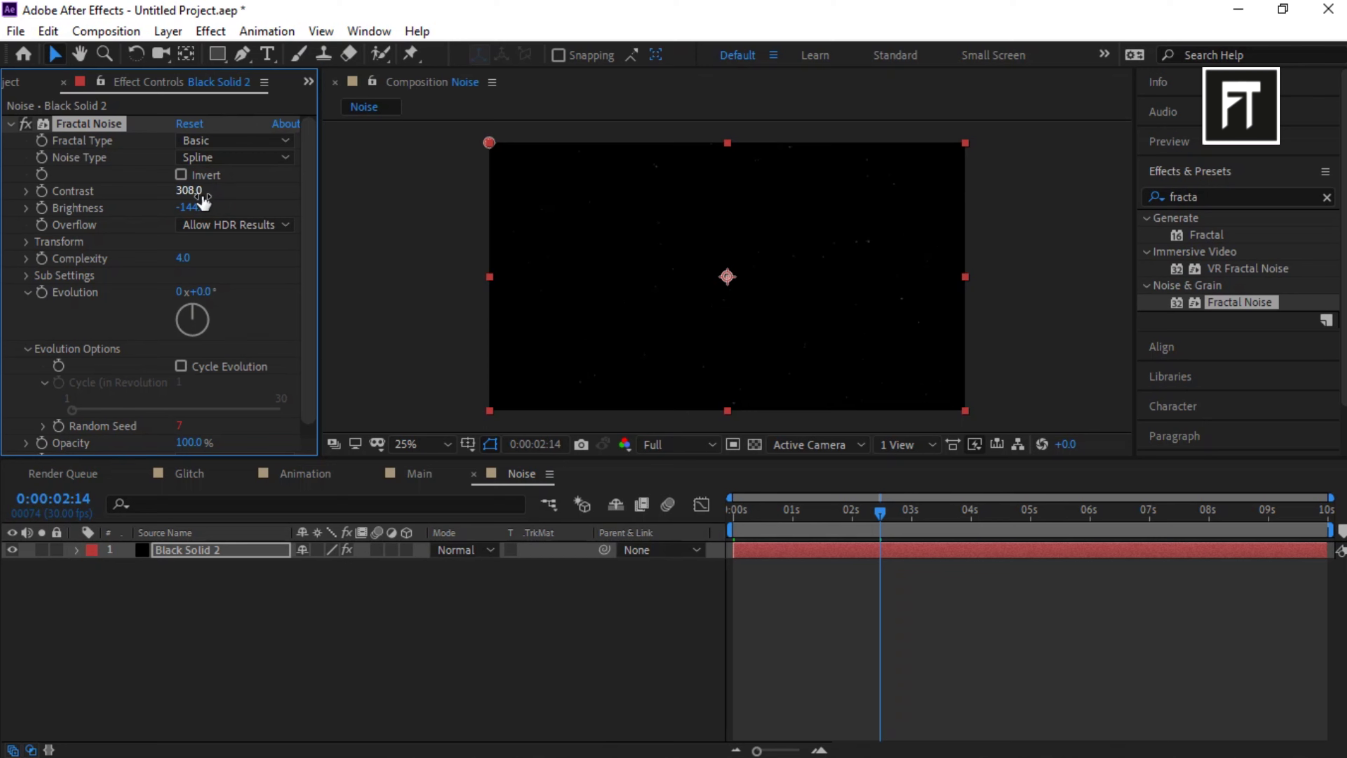
pyautogui.click(793, 511)
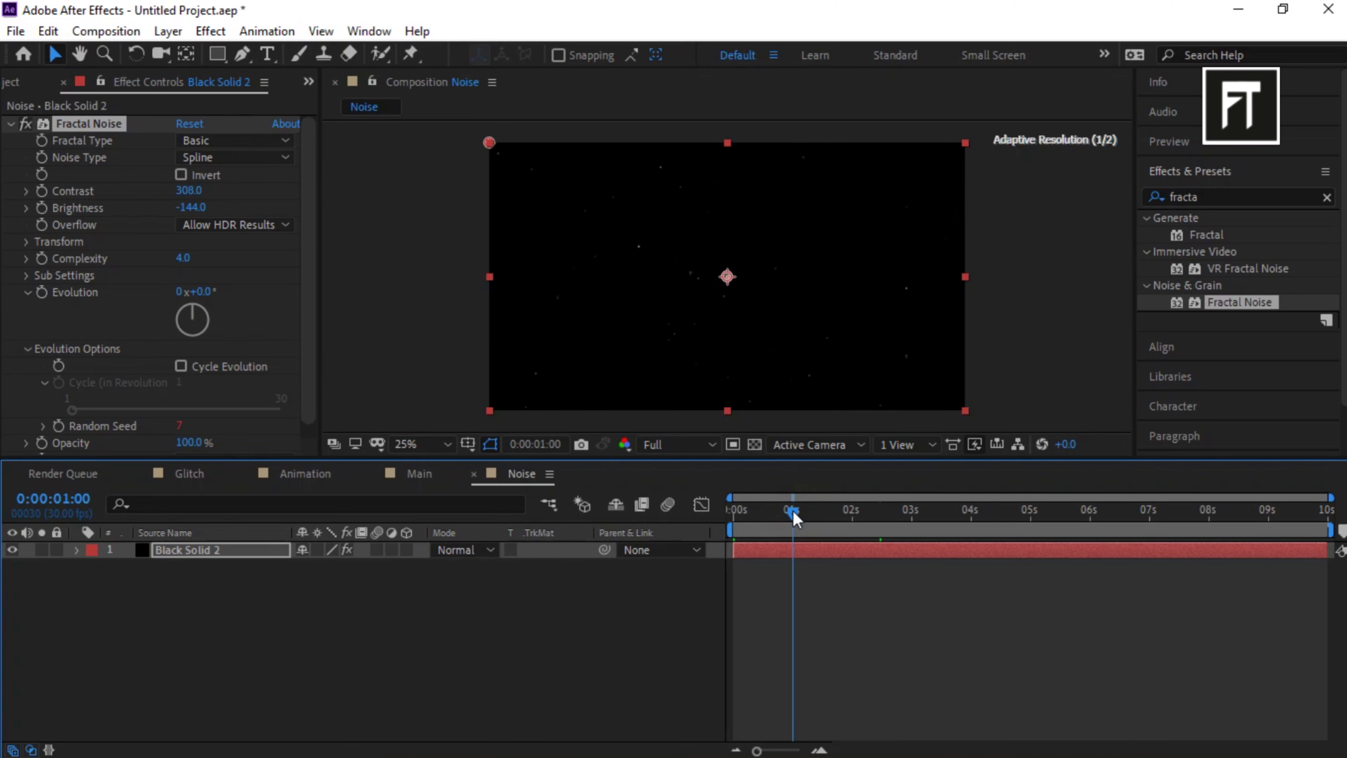
# Add the Noise composition to the Main composition as the lowest layer, beneath the three Animation layers.
pyautogui.click(19, 81)
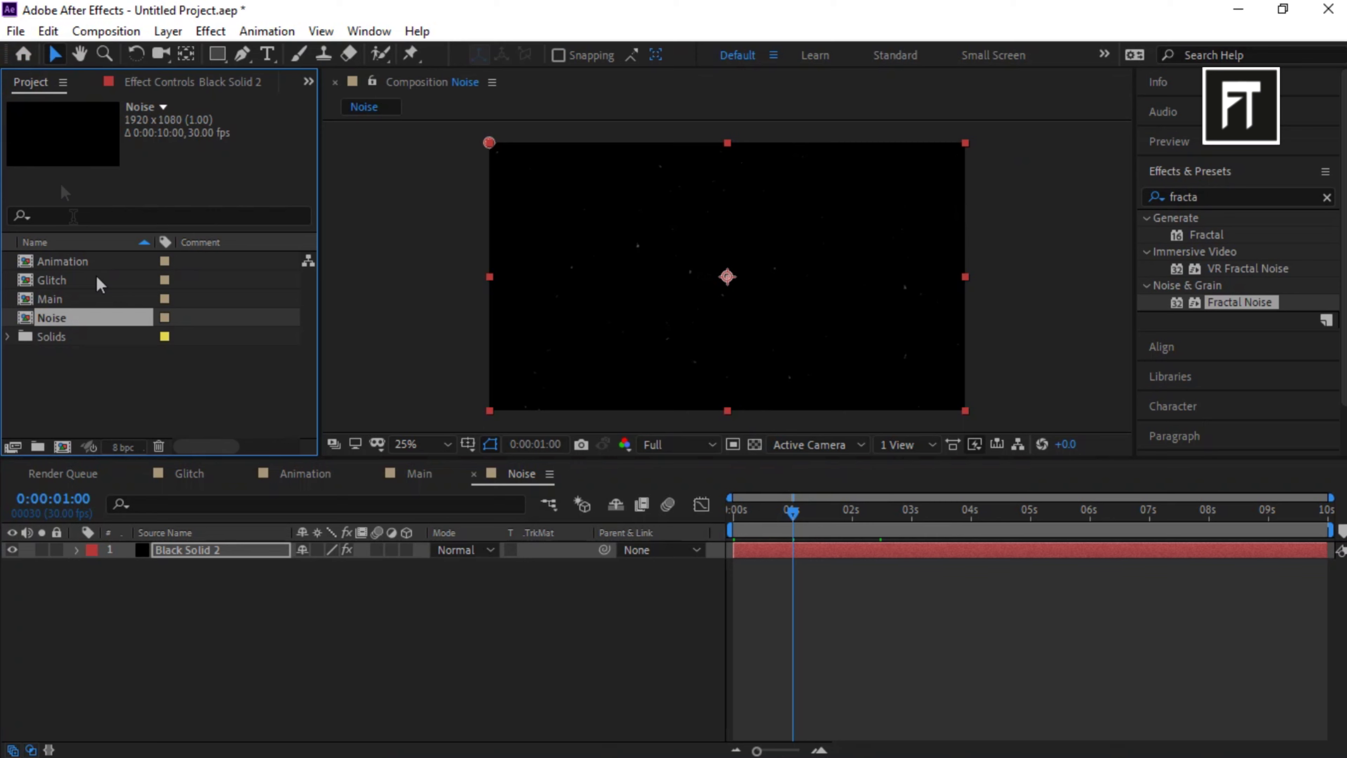
pyautogui.click(415, 467)
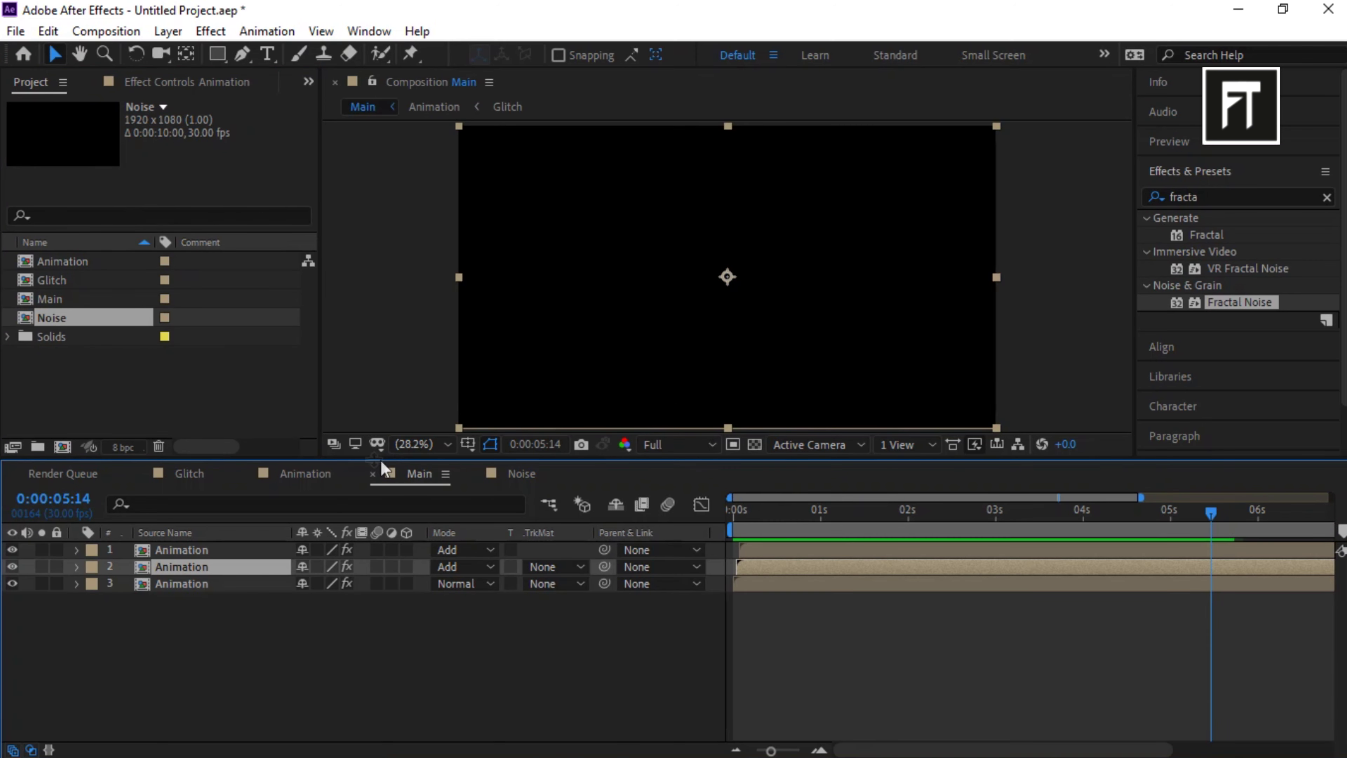
pyautogui.moveTo(1147, 496); pyautogui.dragTo(1294, 516)
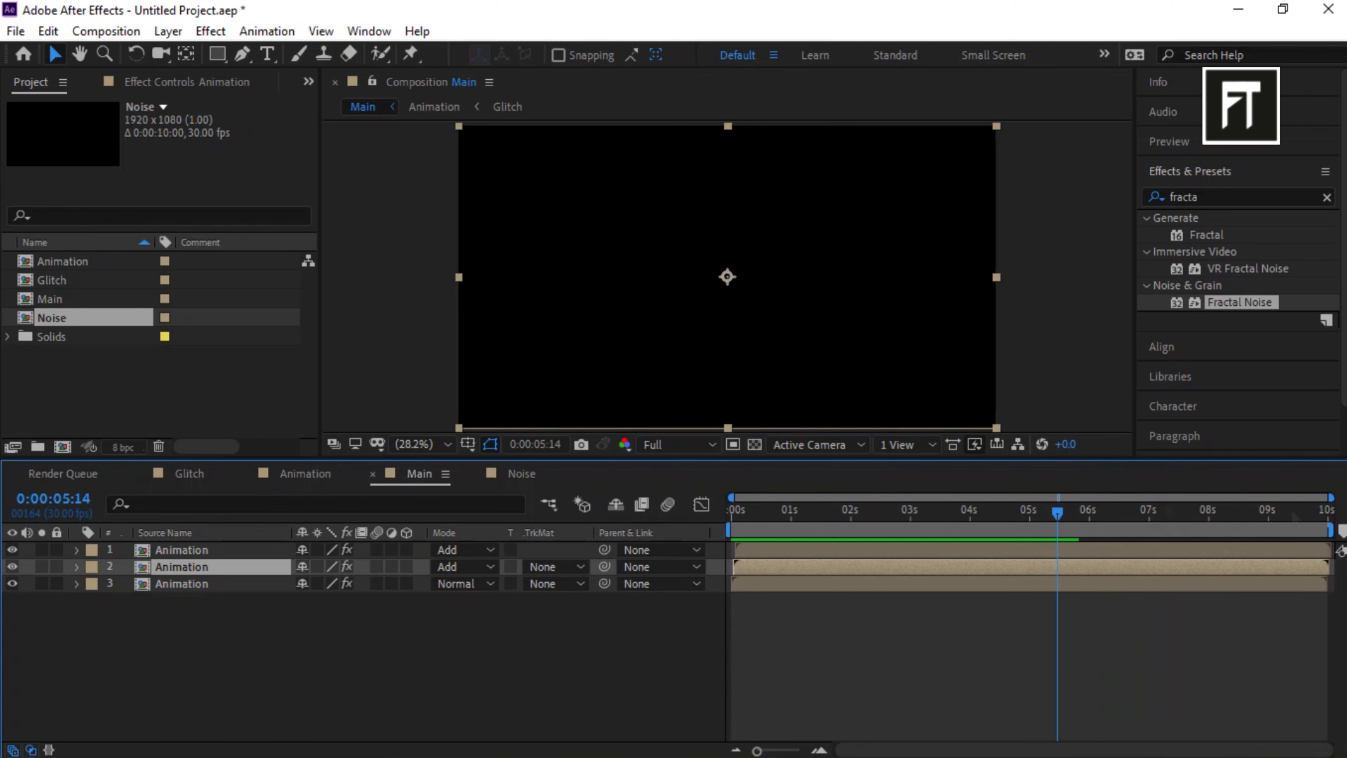
pyautogui.moveTo(743, 499); pyautogui.dragTo(731, 497)
pyautogui.moveTo(69, 313); pyautogui.dragTo(191, 626)
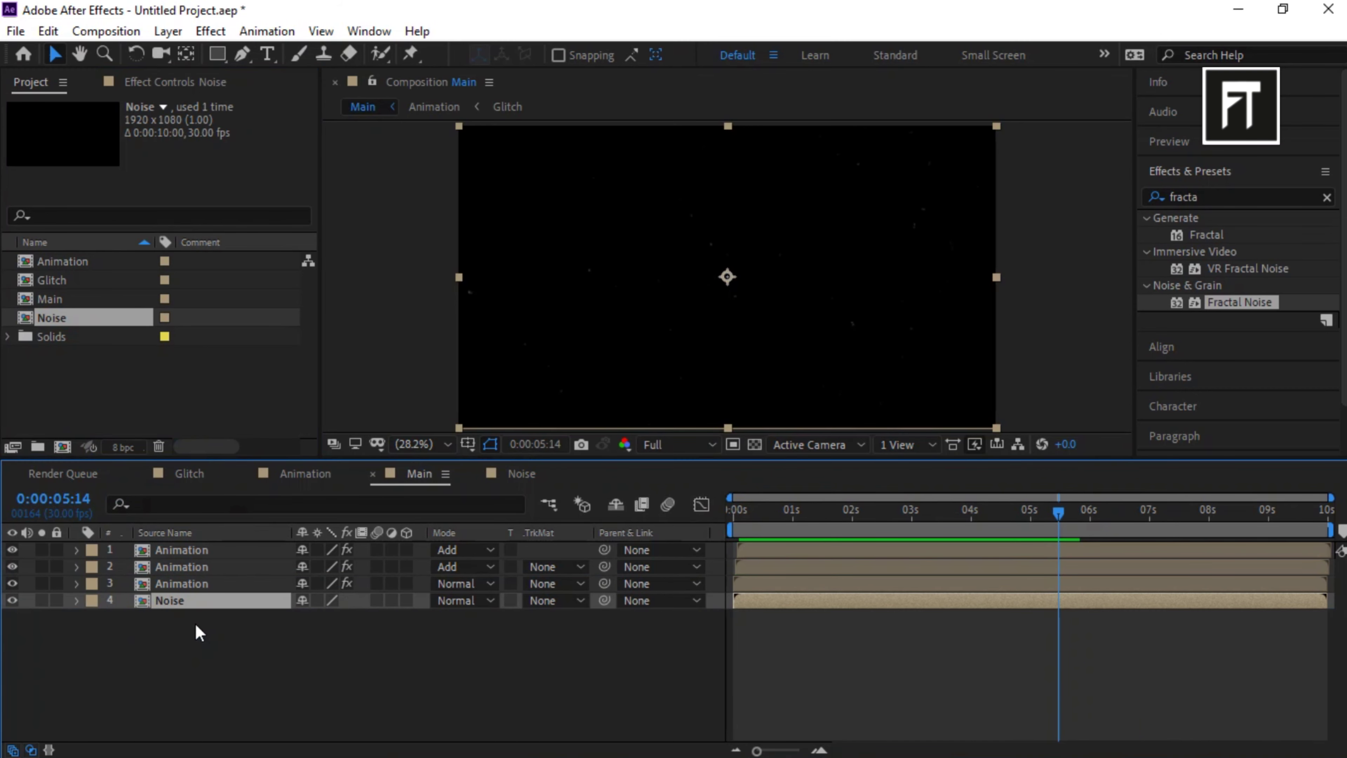
# End the Main composition's work area at 0:00:05:14 and preview the animation from the start.
pyautogui.moveTo(1334, 531); pyautogui.dragTo(1059, 530)
pyautogui.click(1164, 172)
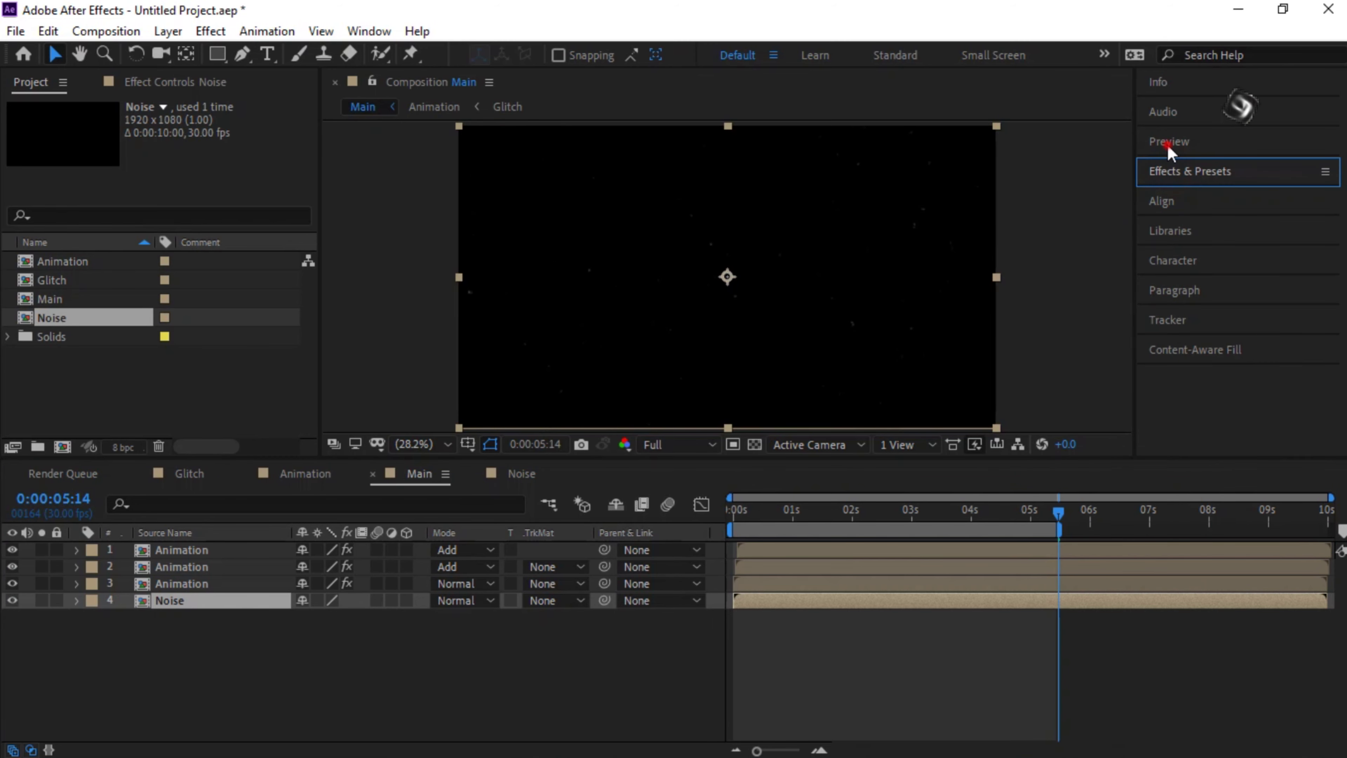
pyautogui.click(1169, 142)
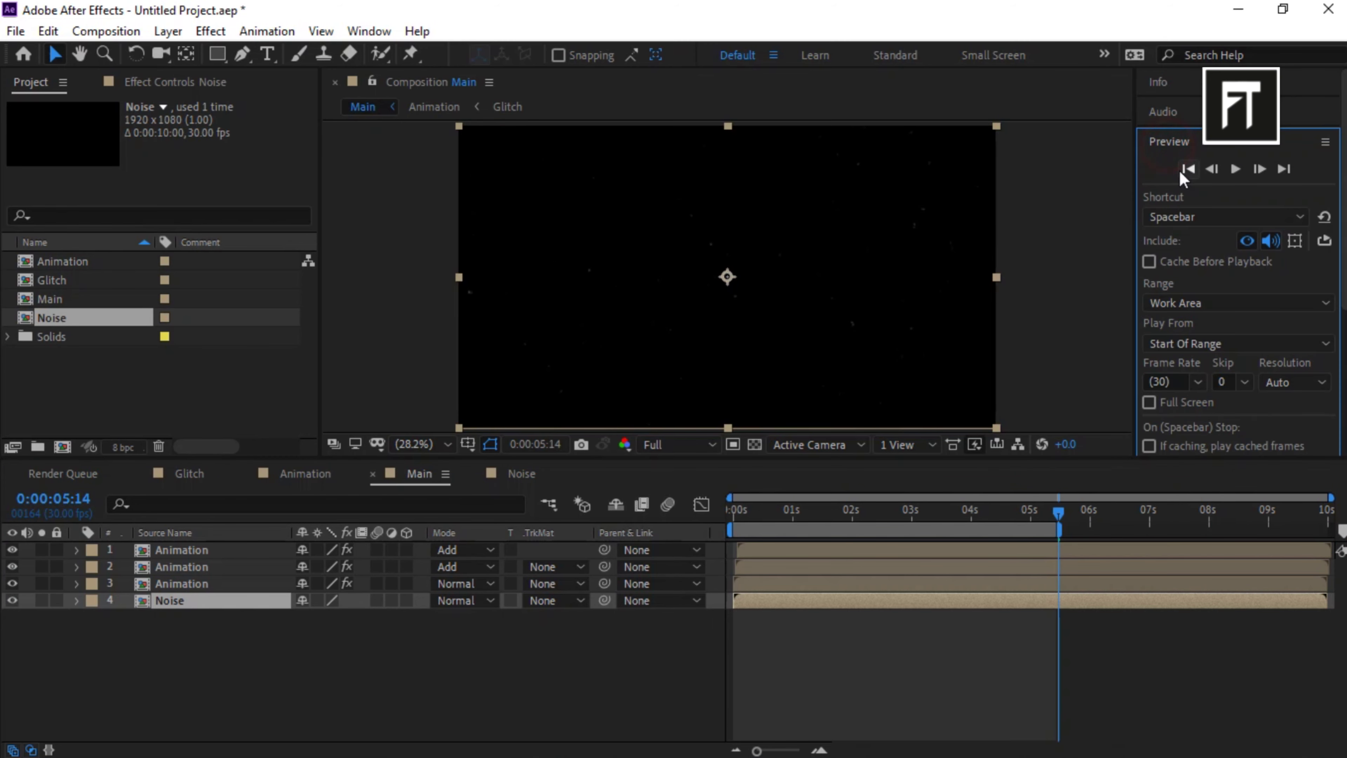
pyautogui.click(1188, 169)
pyautogui.click(1237, 169)
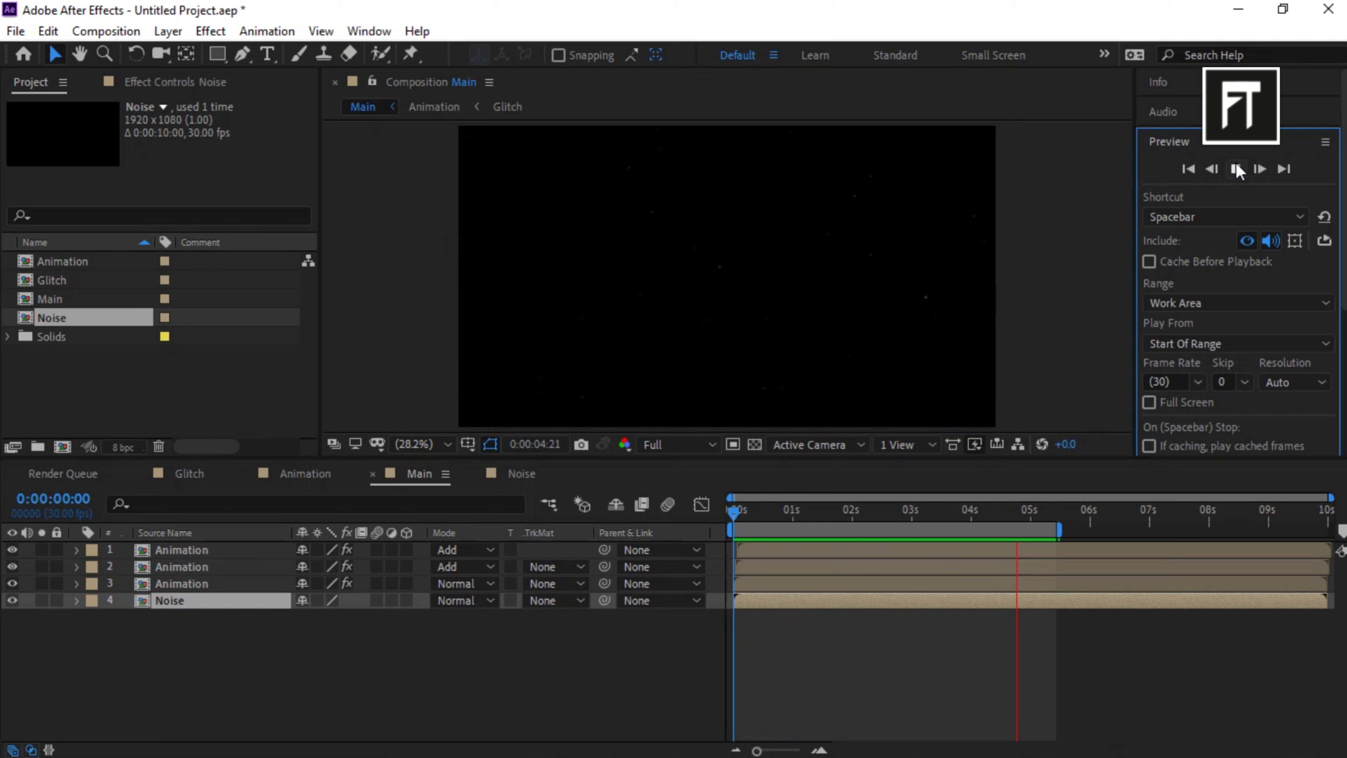
pyautogui.click(1238, 169)
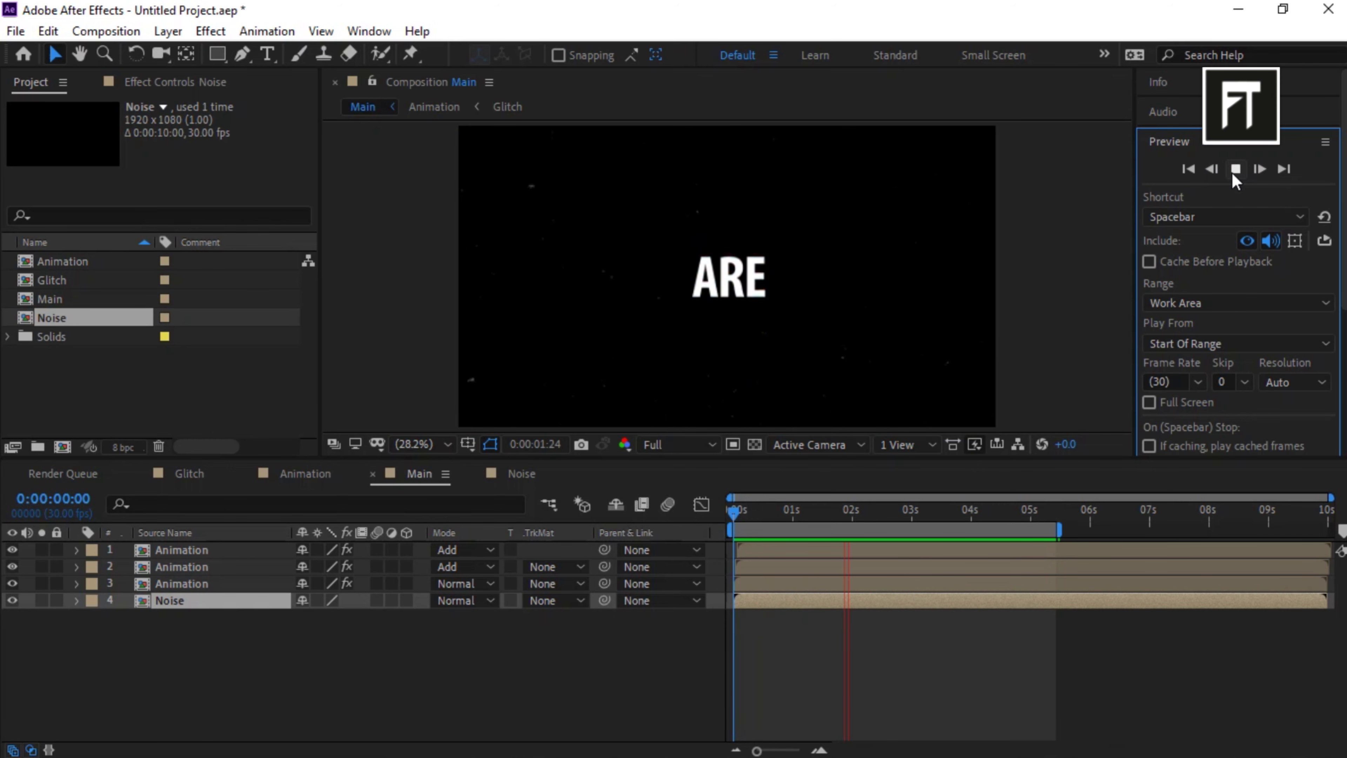